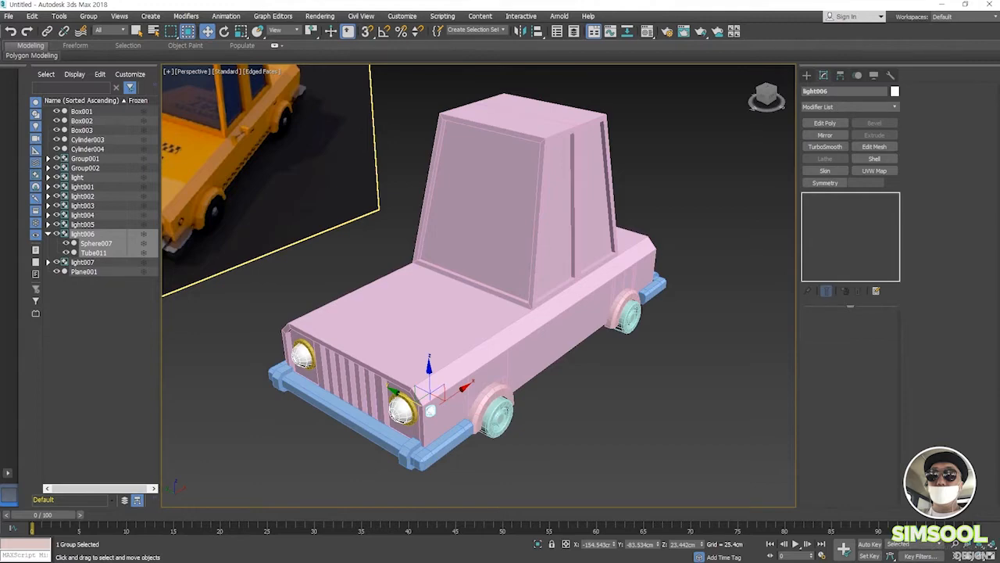
- Examine the car's roof from several angles and compare it with the taxi sign in the reference image
{"action": "middle_click_drag", "start_coordinate": [332, 393], "coordinate": [384, 275], "text": "alt"}
{"action": "scroll", "coordinate": [383, 273], "scroll_direction": "down", "scroll_amount": 3}
{"action": "scroll", "coordinate": [384, 277], "scroll_direction": "up", "scroll_amount": 5}
{"action": "middle_click_drag", "start_coordinate": [428, 206], "coordinate": [426, 320]}
{"action": "middle_click_drag", "start_coordinate": [493, 200], "coordinate": [463, 368], "text": "alt"}
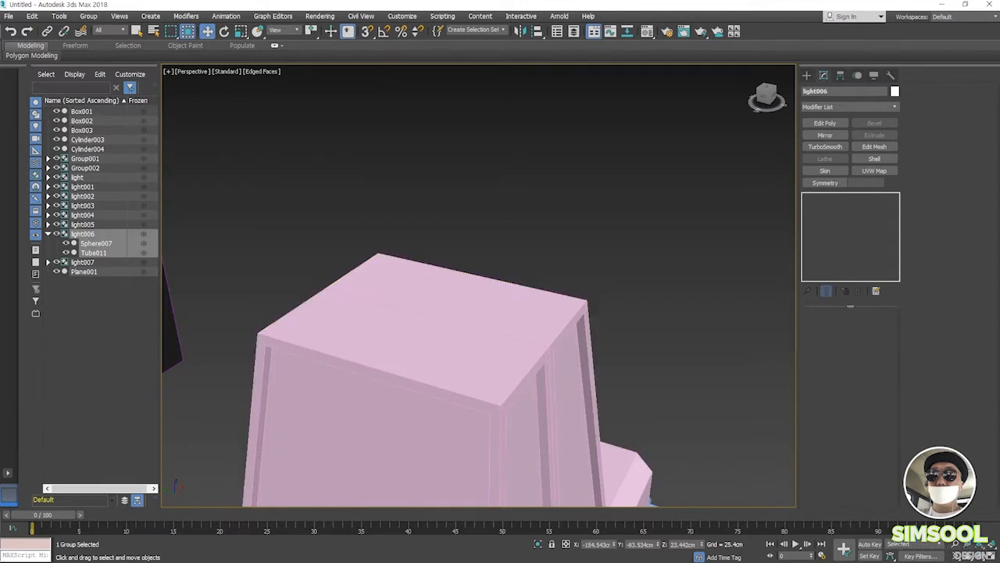
{"action": "scroll", "coordinate": [198, 293], "scroll_direction": "down", "scroll_amount": 9}
{"action": "middle_click_drag", "start_coordinate": [237, 282], "coordinate": [377, 269]}
{"action": "scroll", "coordinate": [290, 269], "scroll_direction": "up", "scroll_amount": 5}
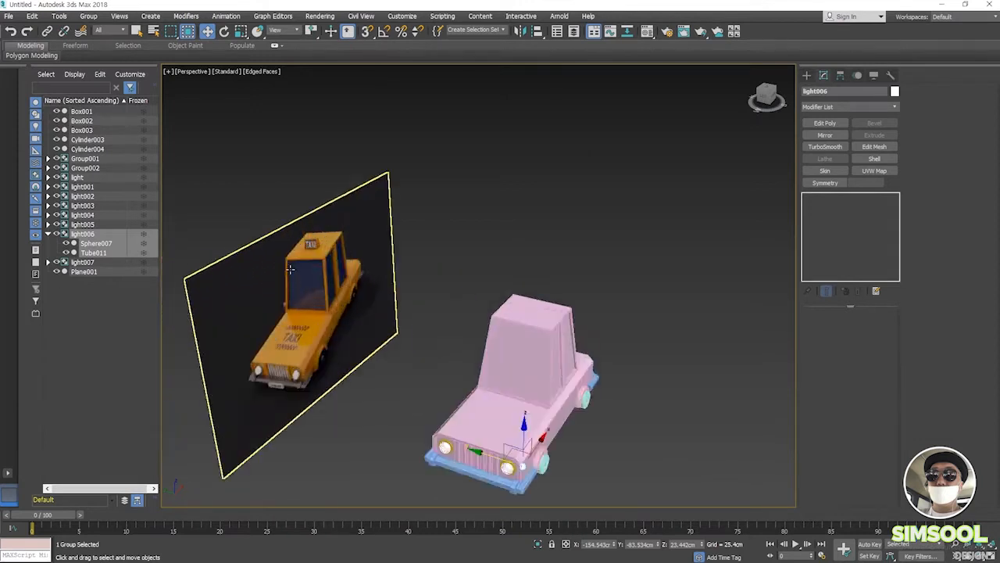
{"action": "scroll", "coordinate": [290, 270], "scroll_direction": "up", "scroll_amount": 4}
{"action": "scroll", "coordinate": [397, 266], "scroll_direction": "down", "scroll_amount": 3}
{"action": "middle_click_drag", "start_coordinate": [539, 359], "coordinate": [336, 360]}
{"action": "scroll", "coordinate": [467, 332], "scroll_direction": "up", "scroll_amount": 5}
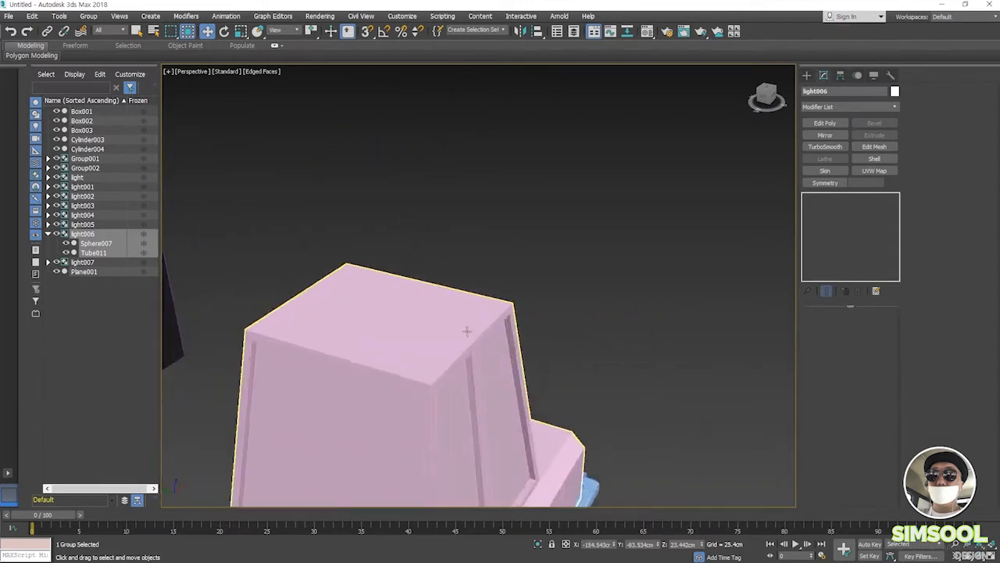
{"action": "middle_click_drag", "start_coordinate": [423, 334], "coordinate": [460, 310]}
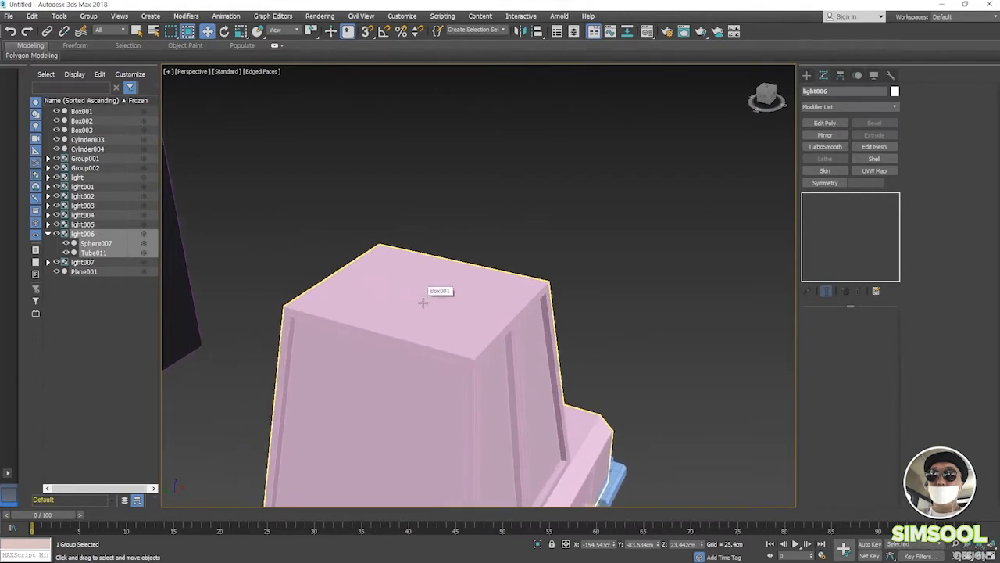
{"action": "left_click", "coordinate": [658, 292]}
{"action": "scroll", "coordinate": [643, 316], "scroll_direction": "down", "scroll_amount": 5}
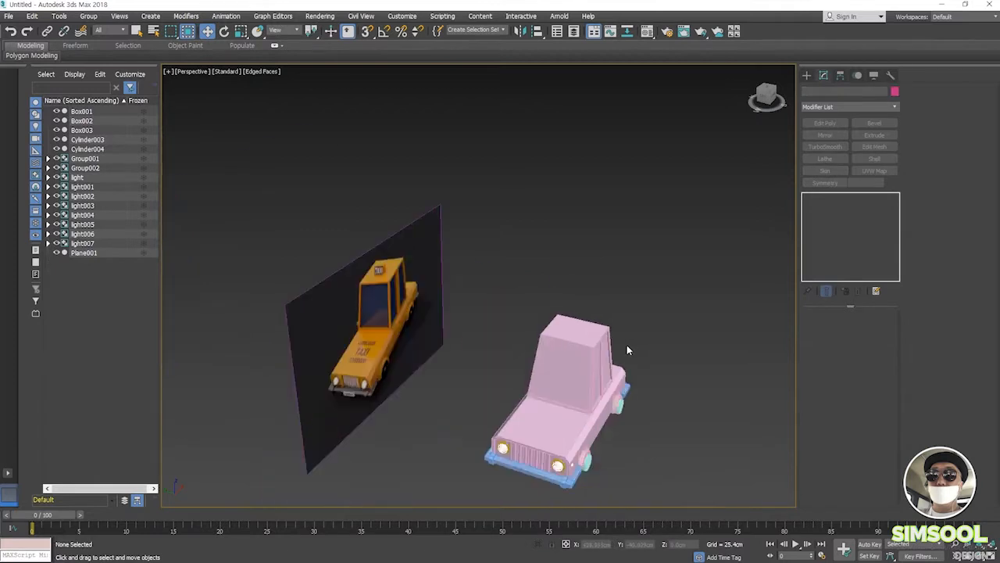
- Select the two polygons that form the roof of the car body Box001
{"action": "left_click", "coordinate": [581, 375]}
{"action": "scroll", "coordinate": [648, 362], "scroll_direction": "up", "scroll_amount": 4}
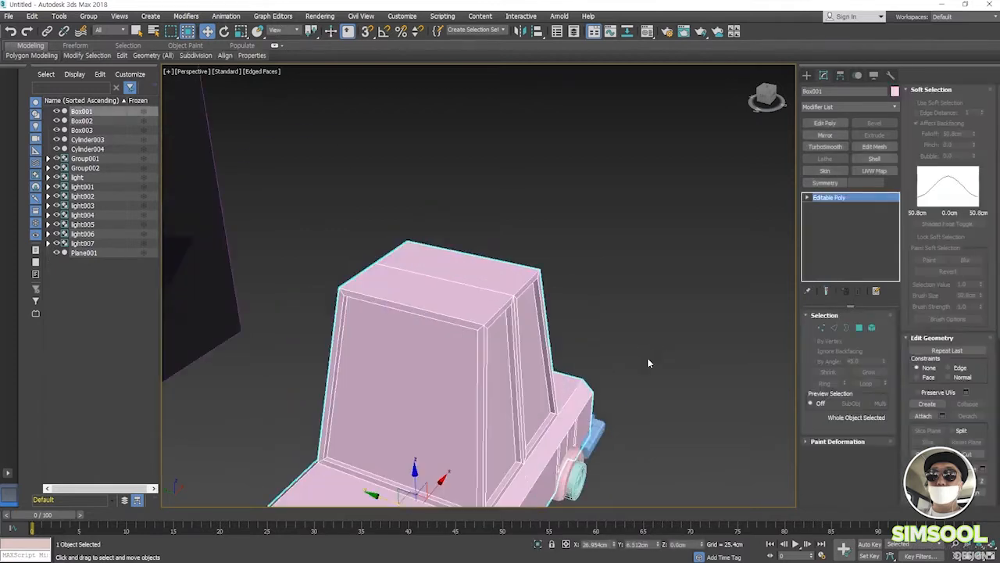
{"action": "scroll", "coordinate": [469, 344], "scroll_direction": "up", "scroll_amount": 3}
{"action": "key", "text": "2"}
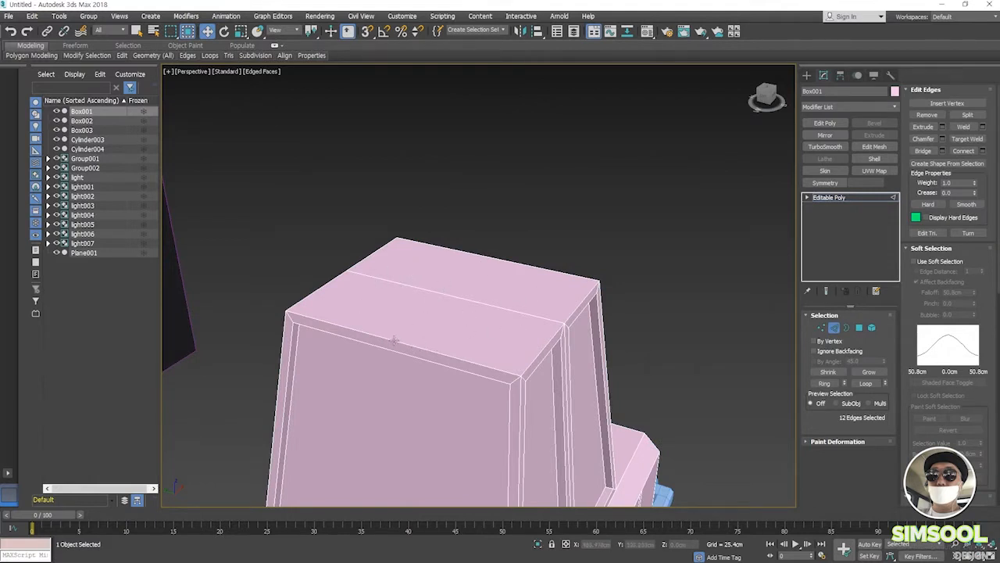
{"action": "left_click", "coordinate": [626, 304]}
{"action": "left_click", "coordinate": [859, 326]}
{"action": "left_click", "coordinate": [483, 317]}
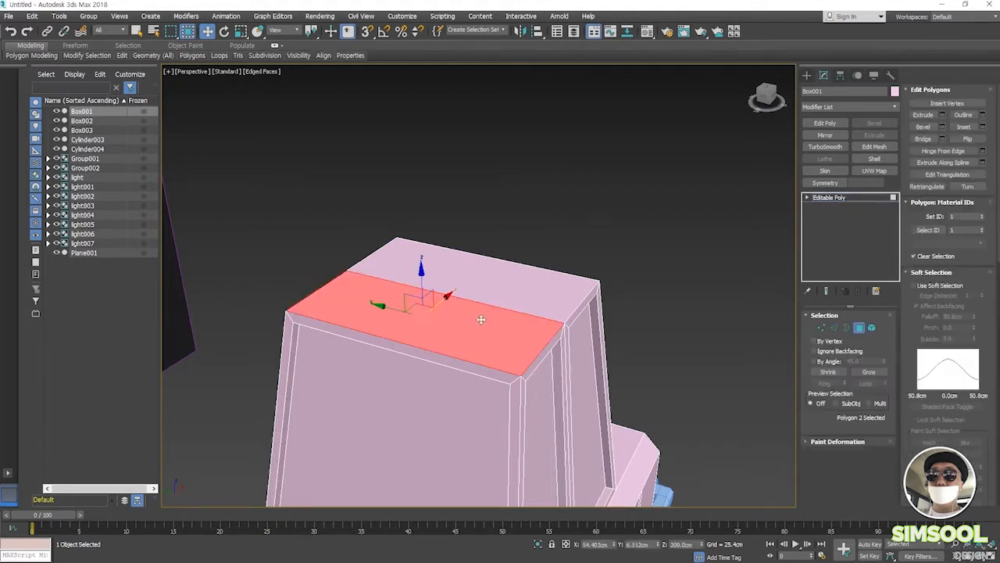
{"action": "left_click", "coordinate": [500, 292], "text": "ctrl"}
- Inset both roof polygons as a group by about 37 cm and shift the inset toward the hood to about X 72.3 cm
{"action": "right_click", "coordinate": [463, 332]}
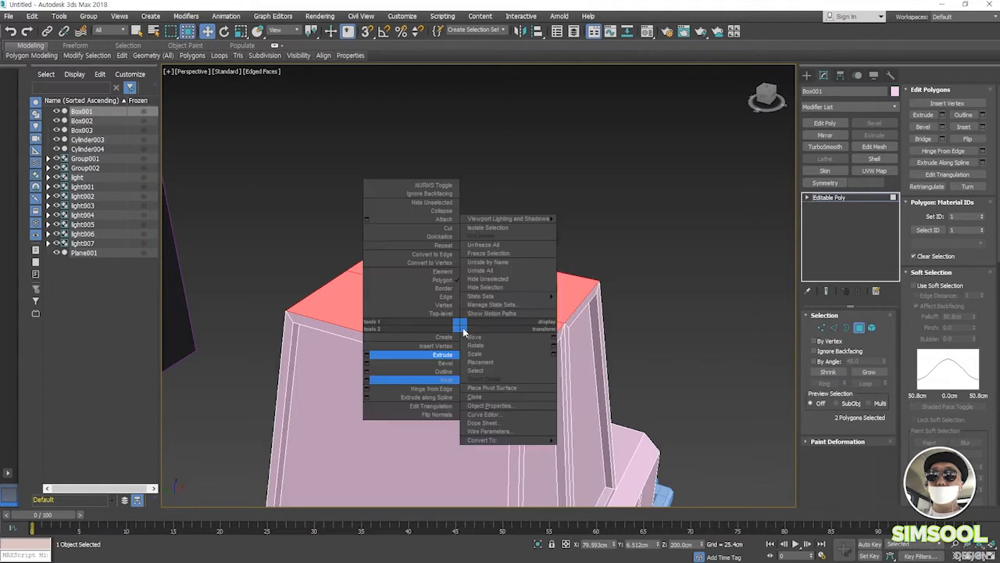
{"action": "left_click", "coordinate": [368, 382]}
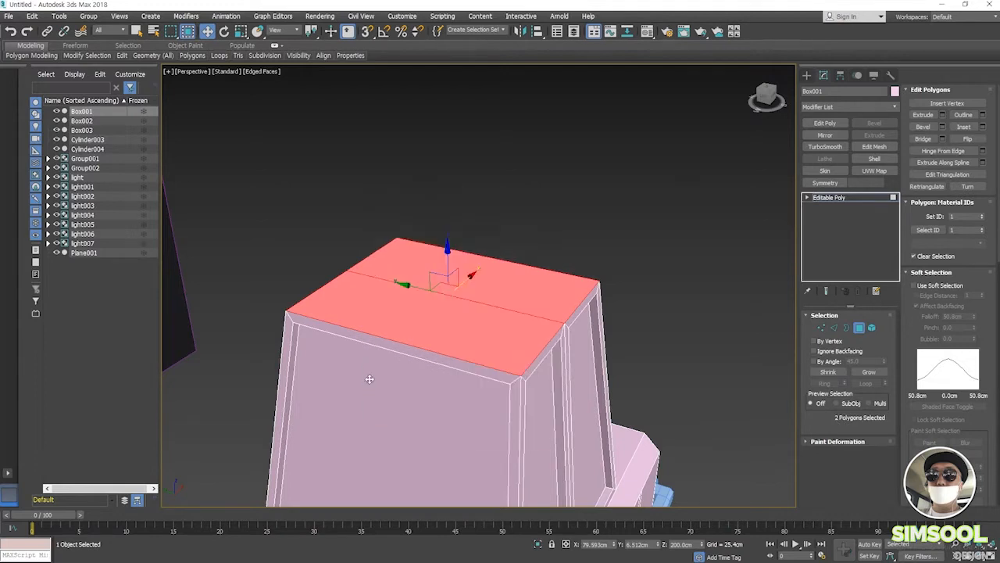
{"action": "left_click", "coordinate": [455, 281]}
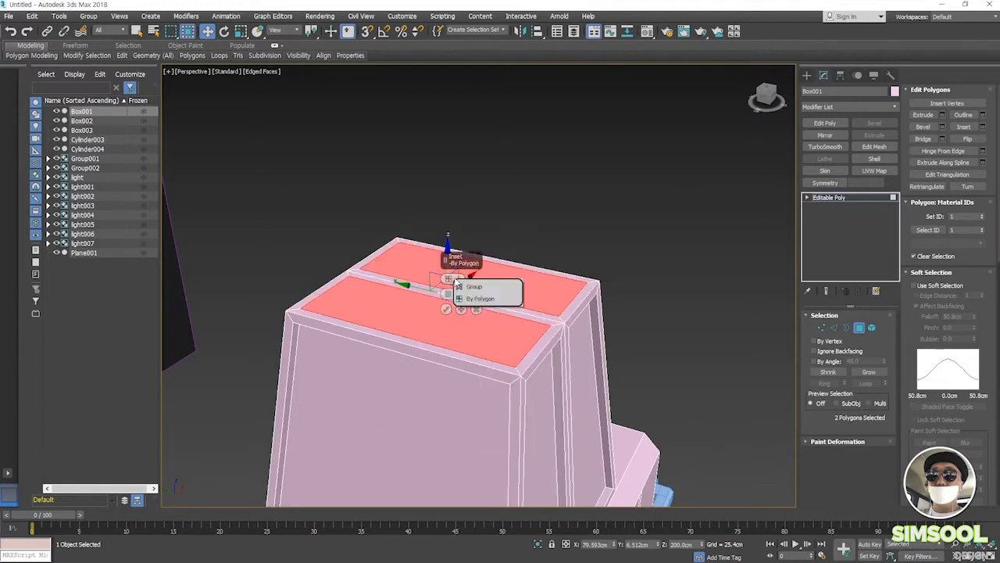
{"action": "left_click", "coordinate": [477, 286]}
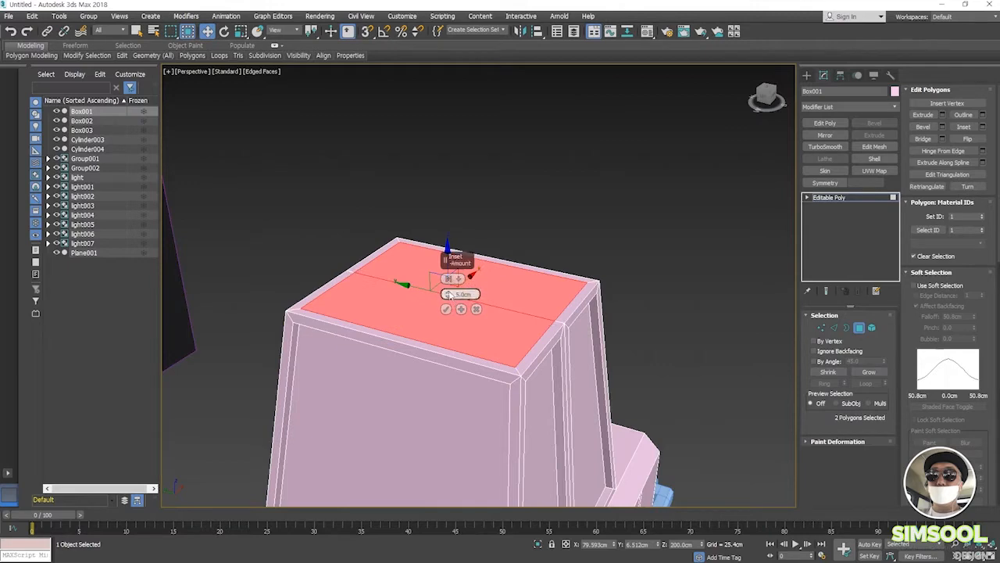
{"action": "left_click_drag", "start_coordinate": [449, 295], "coordinate": [437, 251]}
{"action": "middle_click_drag", "start_coordinate": [492, 321], "coordinate": [435, 355], "text": "alt"}
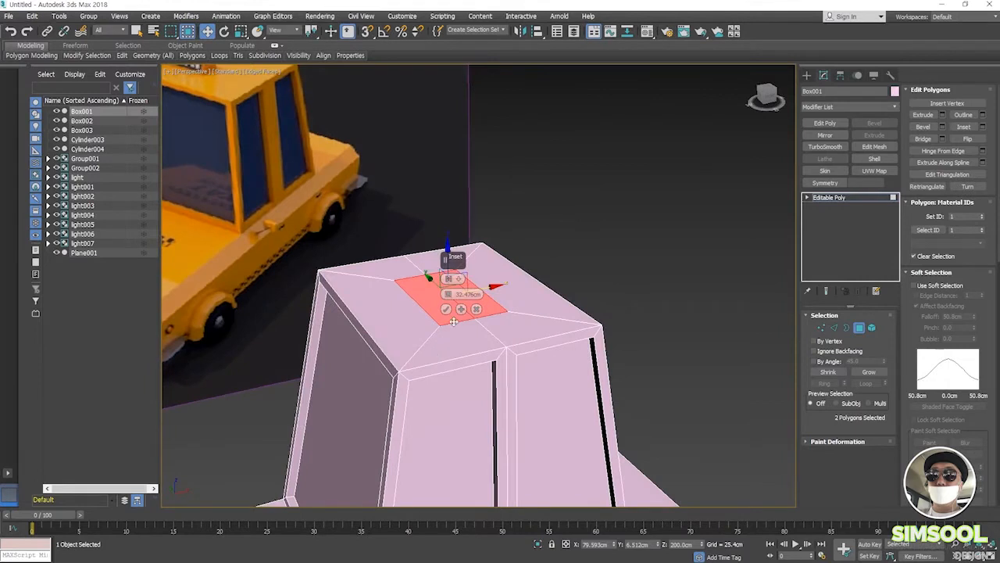
{"action": "left_click_drag", "start_coordinate": [448, 294], "coordinate": [438, 337]}
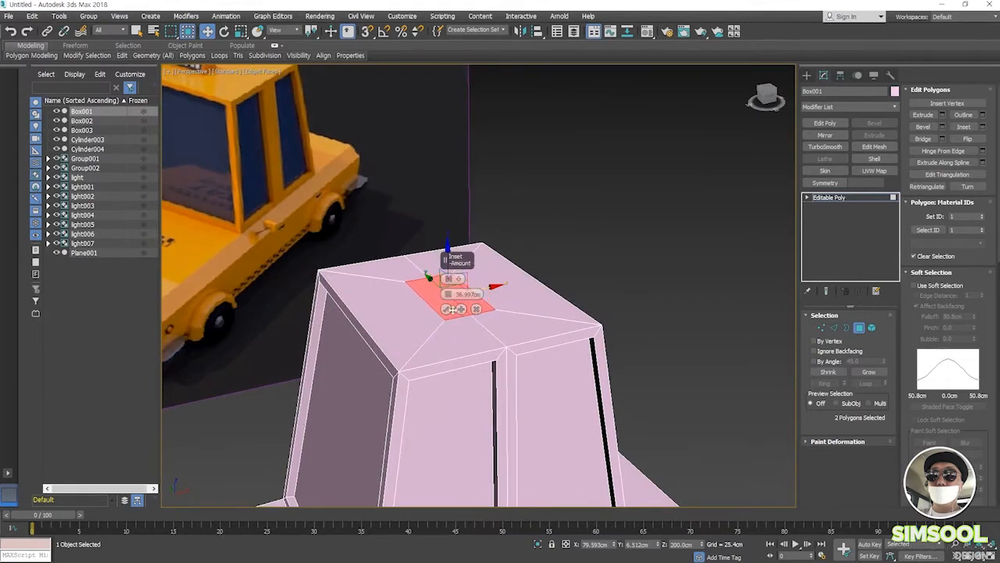
{"action": "left_click", "coordinate": [447, 308]}
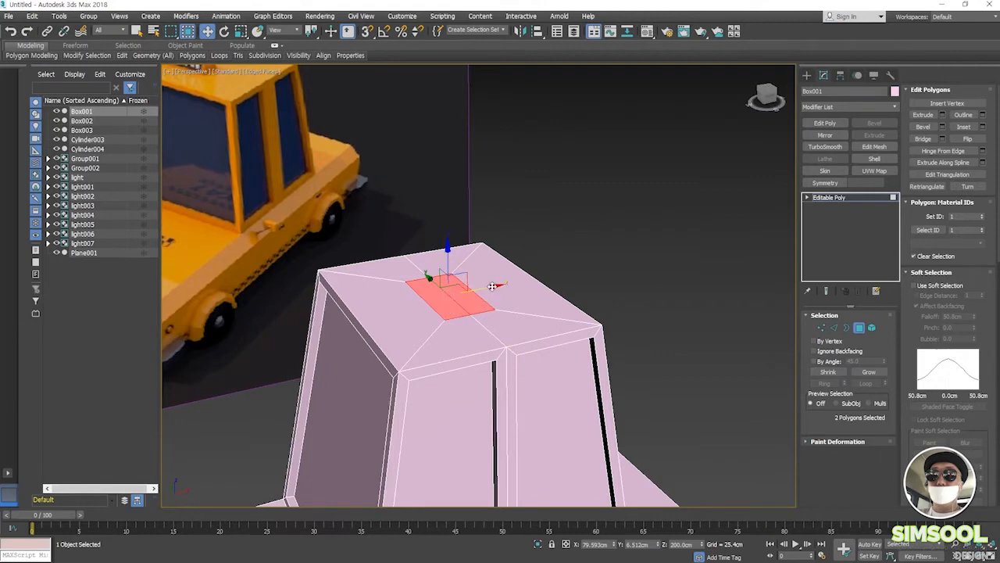
{"action": "middle_click_drag", "start_coordinate": [489, 309], "coordinate": [447, 362], "text": "alt"}
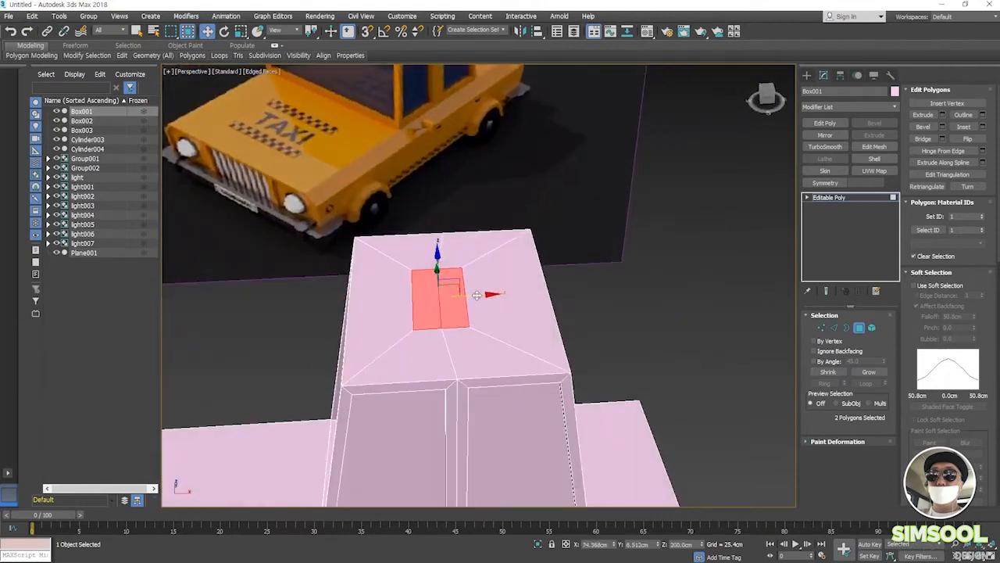
{"action": "left_click_drag", "start_coordinate": [477, 296], "coordinate": [472, 295]}
- Select the four corner vertices of the inset roof rectangle, leaving out its two middle vertices
{"action": "left_click", "coordinate": [822, 329]}
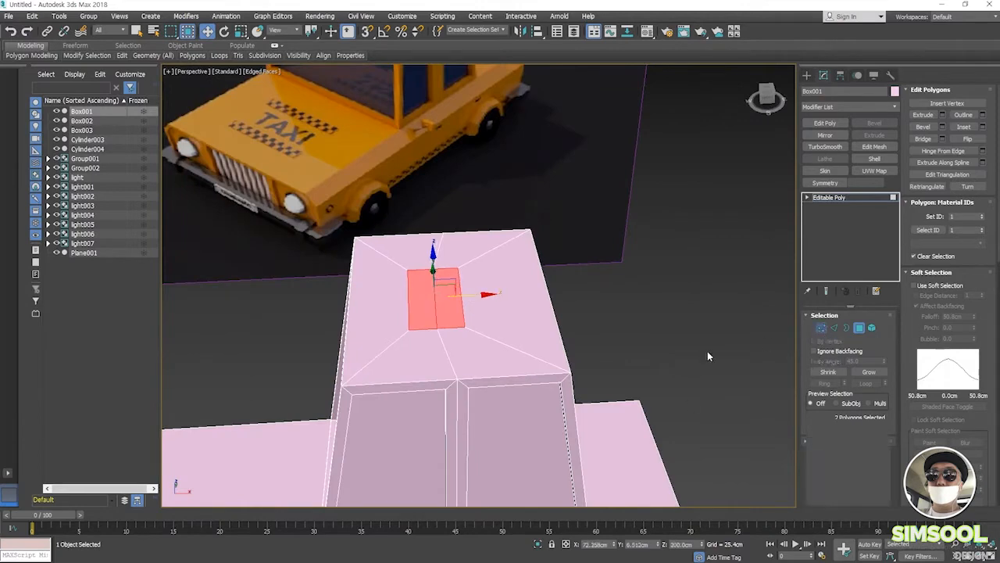
{"action": "middle_click_drag", "start_coordinate": [708, 356], "coordinate": [487, 286], "text": "alt"}
{"action": "left_click_drag", "start_coordinate": [480, 294], "coordinate": [508, 278]}
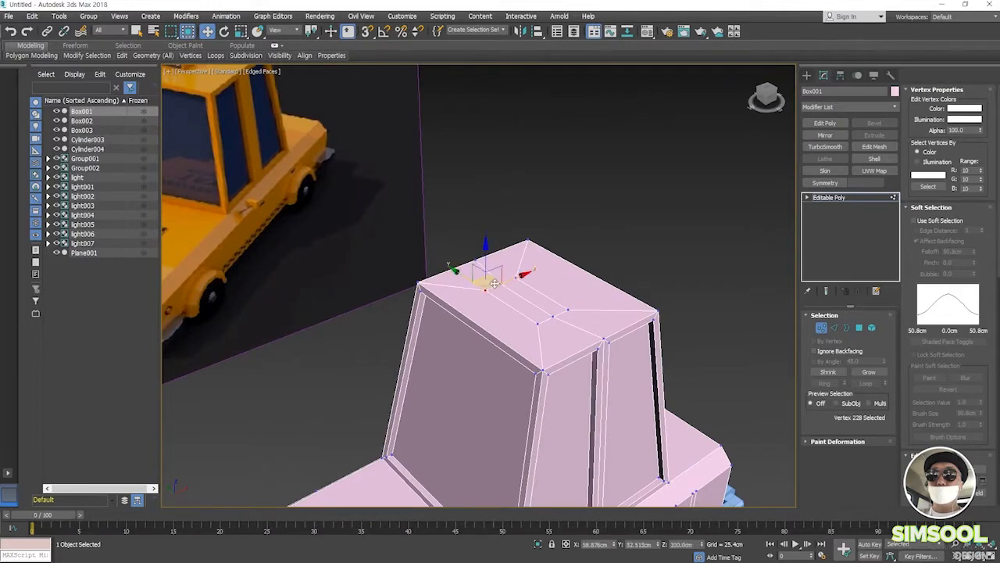
{"action": "left_click", "coordinate": [517, 277], "text": "ctrl"}
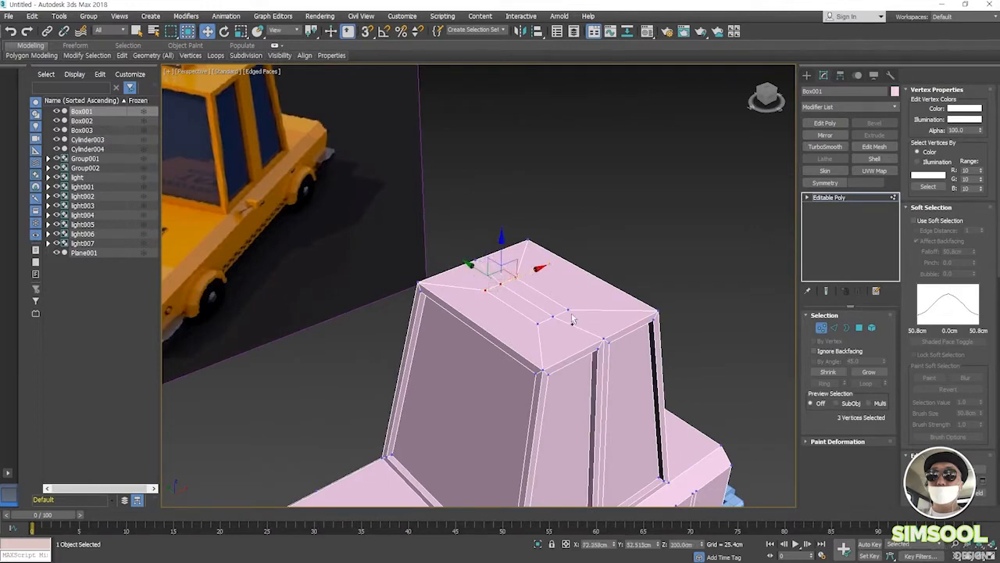
{"action": "left_click", "coordinate": [571, 310], "text": "ctrl"}
{"action": "left_click", "coordinate": [553, 317], "text": "ctrl"}
{"action": "left_click", "coordinate": [538, 322], "text": "ctrl"}
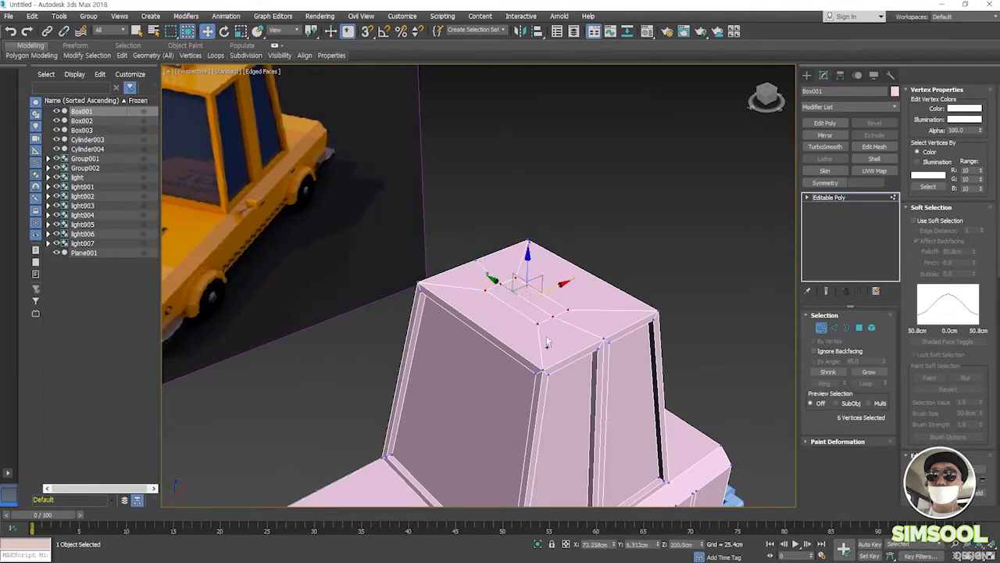
{"action": "middle_click_drag", "start_coordinate": [547, 344], "coordinate": [539, 363], "text": "alt"}
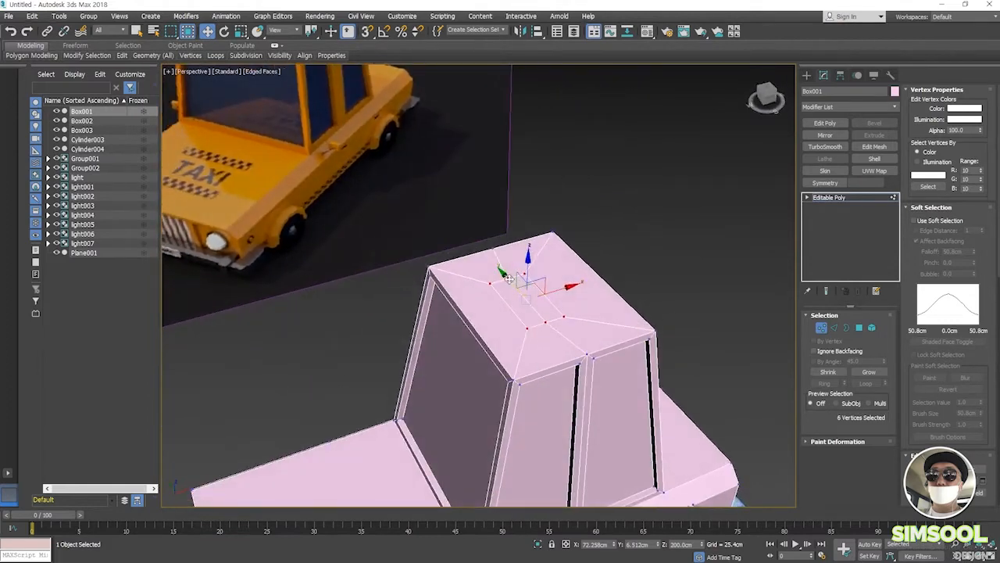
{"action": "left_click", "coordinate": [508, 278], "text": "alt"}
{"action": "left_click", "coordinate": [545, 323], "text": "alt"}
- Scale the inset's corner vertices slightly narrower along X, and all six inset vertices to 89% along Y
{"action": "key", "text": "r"}
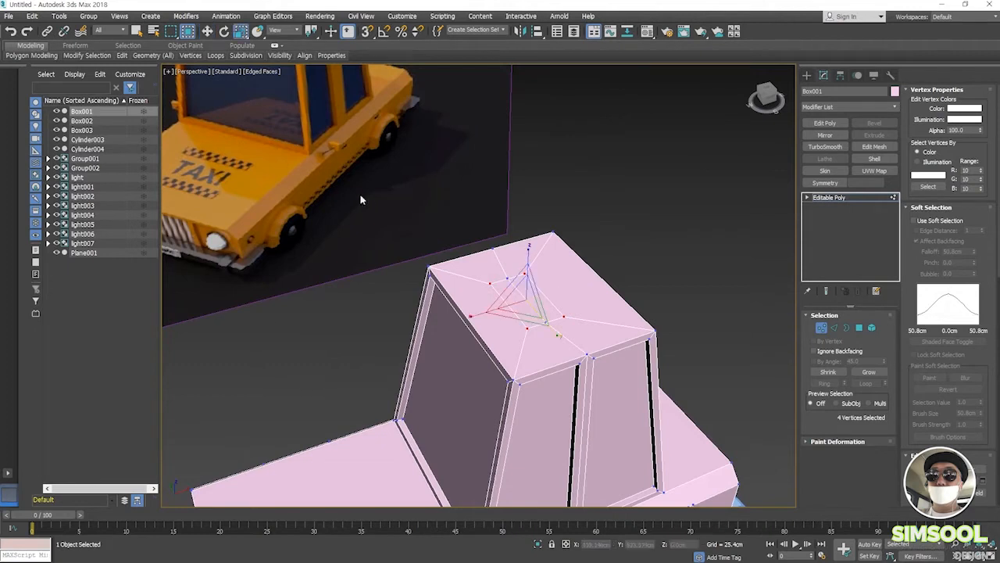
{"action": "left_click_drag", "start_coordinate": [475, 316], "coordinate": [482, 315]}
{"action": "left_click_drag", "start_coordinate": [553, 329], "coordinate": [547, 322]}
{"action": "left_click", "coordinate": [531, 327], "text": "ctrl"}
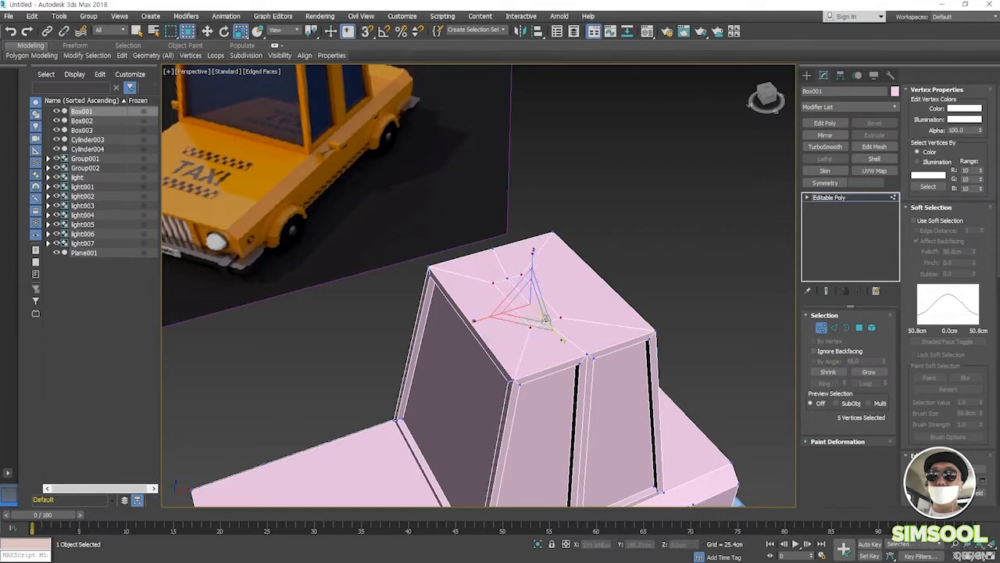
{"action": "left_click", "coordinate": [506, 278], "text": "ctrl"}
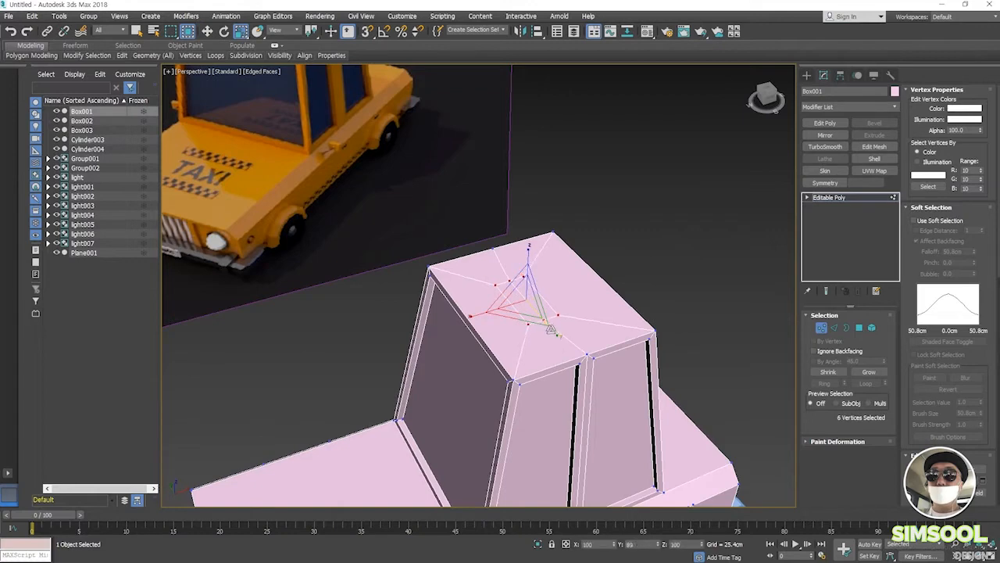
- Move the six inset vertices along X toward the windshield, to about X 68 cm
{"action": "middle_click_drag", "start_coordinate": [528, 367], "coordinate": [470, 379], "text": "alt"}
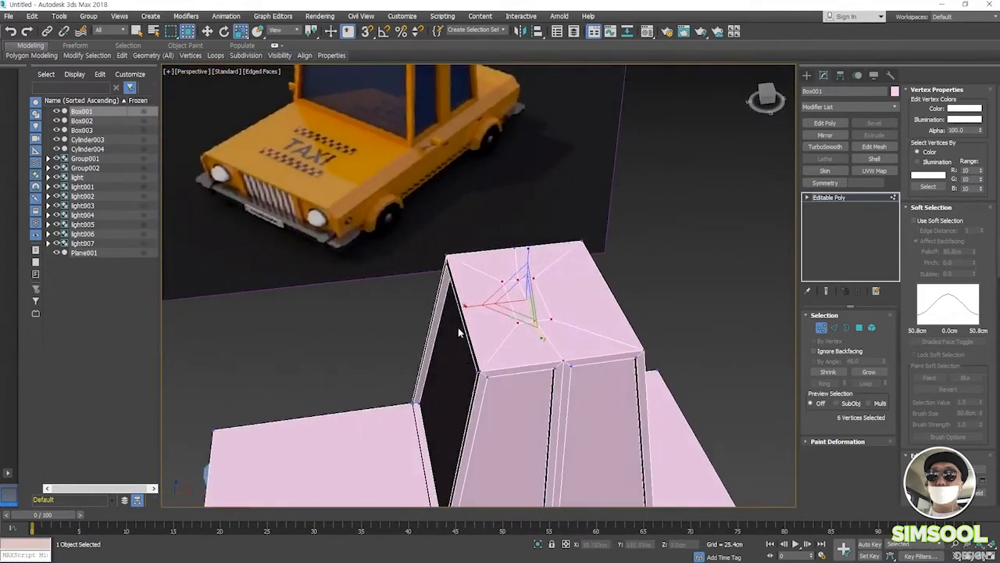
{"action": "key", "text": "w"}
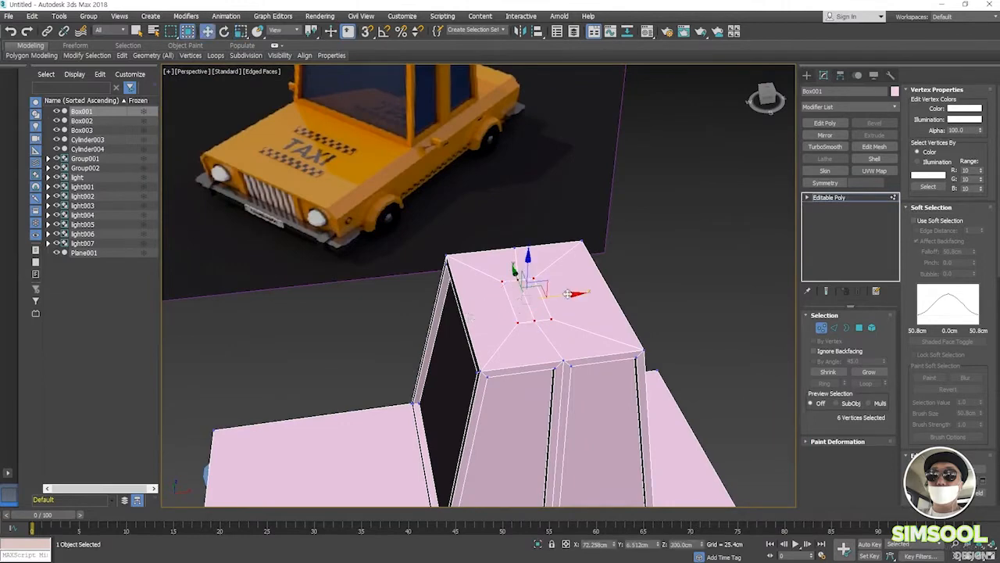
{"action": "left_click_drag", "start_coordinate": [568, 294], "coordinate": [556, 294]}
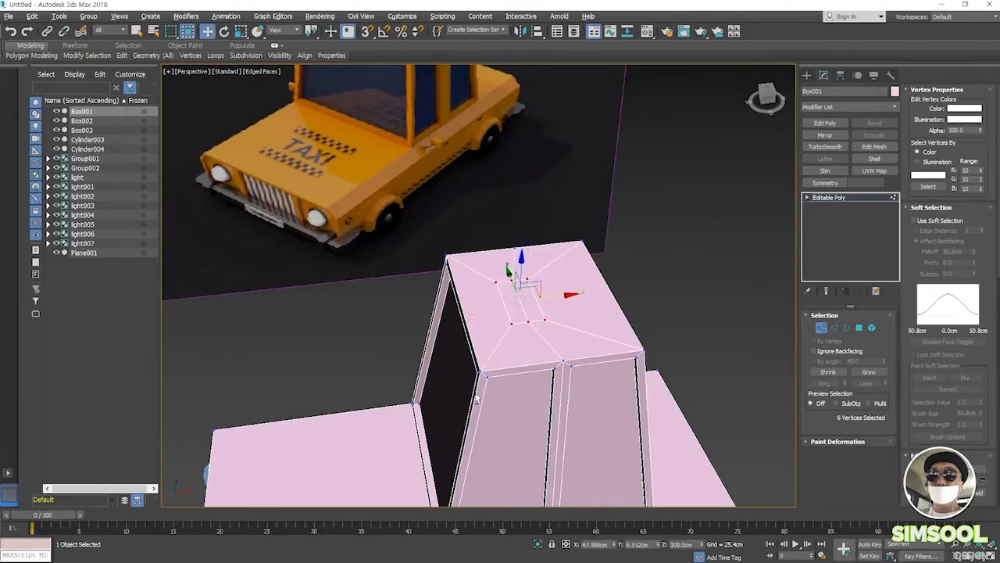
- Extrude the two inset roof polygons upward by 23 cm to form the block of the taxi sign
{"action": "middle_click_drag", "start_coordinate": [445, 414], "coordinate": [471, 388], "text": "alt"}
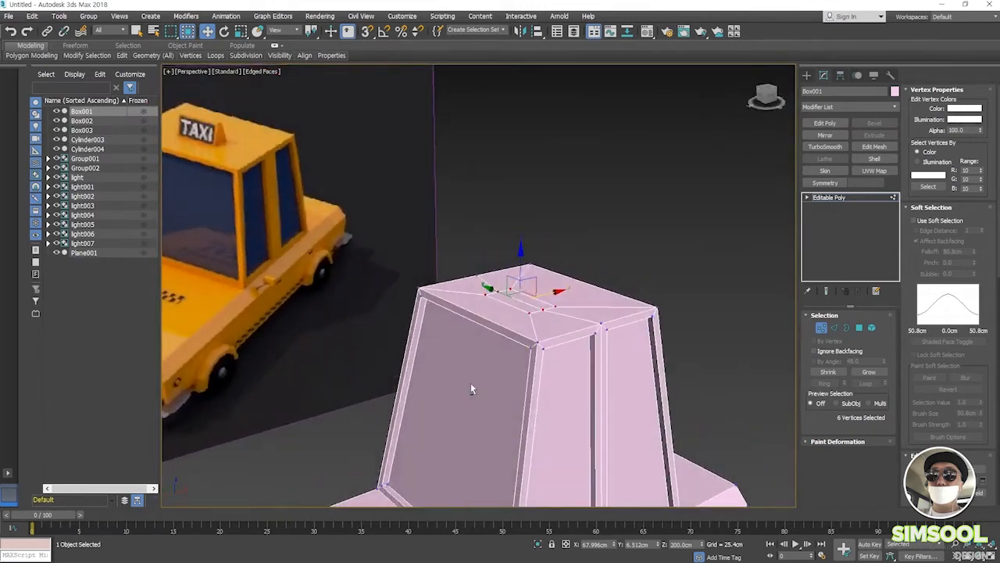
{"action": "left_click", "coordinate": [860, 327]}
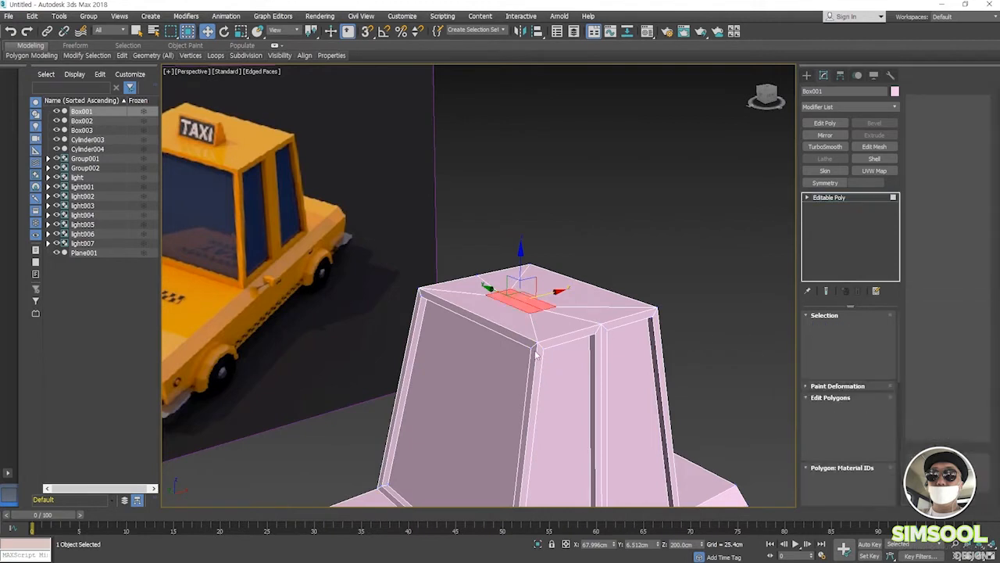
{"action": "right_click", "coordinate": [523, 305]}
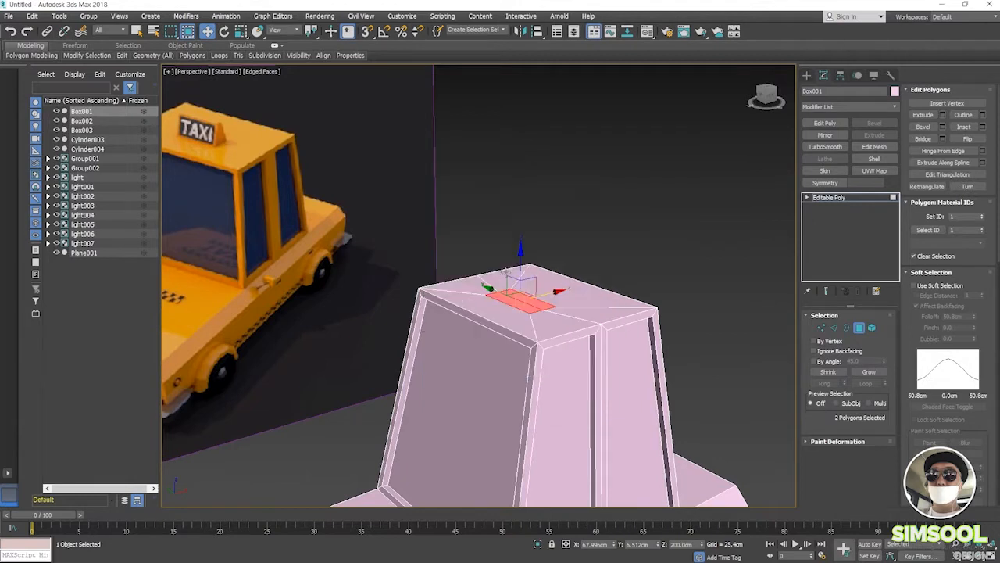
{"action": "right_click", "coordinate": [503, 295]}
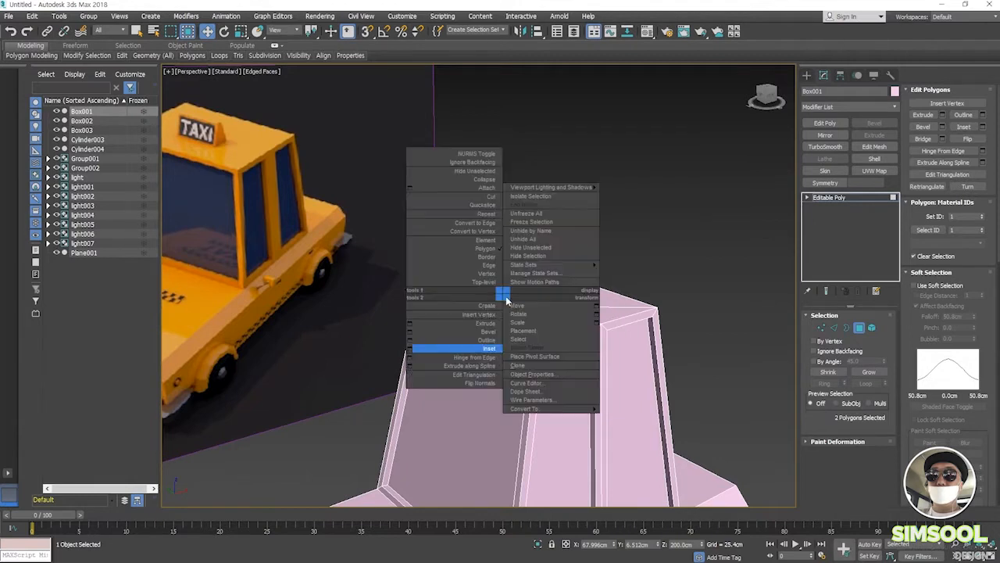
{"action": "left_click", "coordinate": [418, 322]}
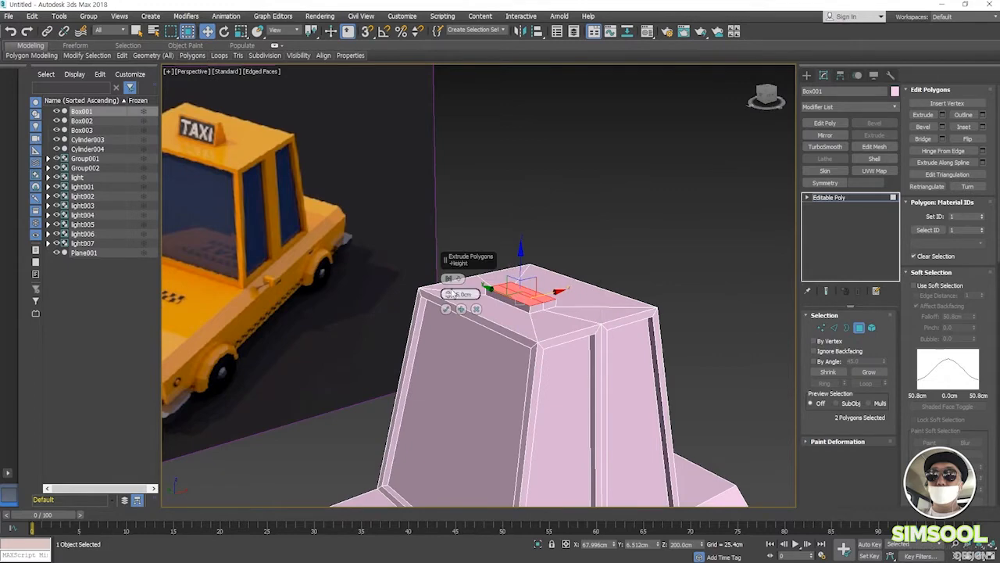
{"action": "left_click_drag", "start_coordinate": [448, 294], "coordinate": [445, 259]}
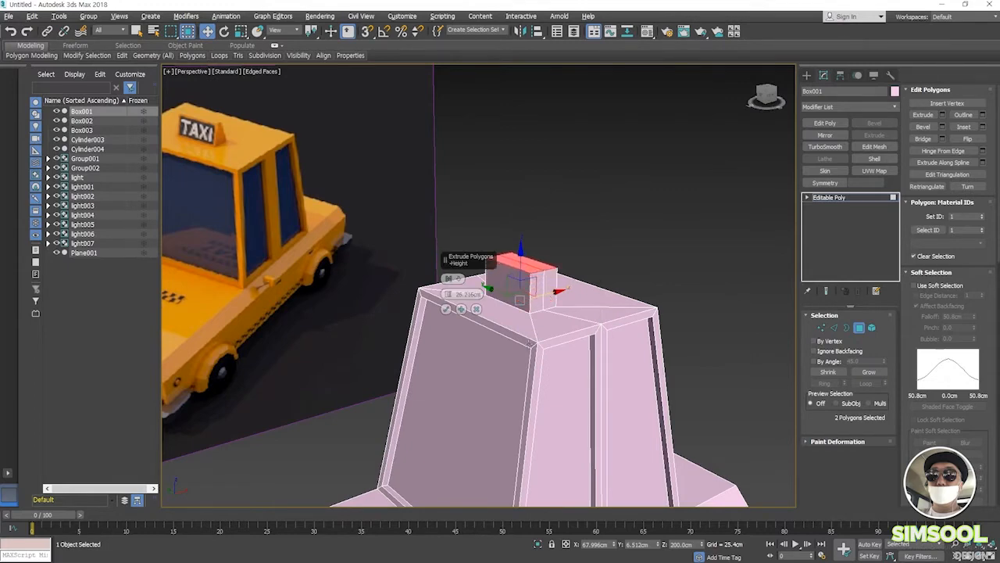
{"action": "middle_click_drag", "start_coordinate": [492, 351], "coordinate": [457, 301], "text": "alt"}
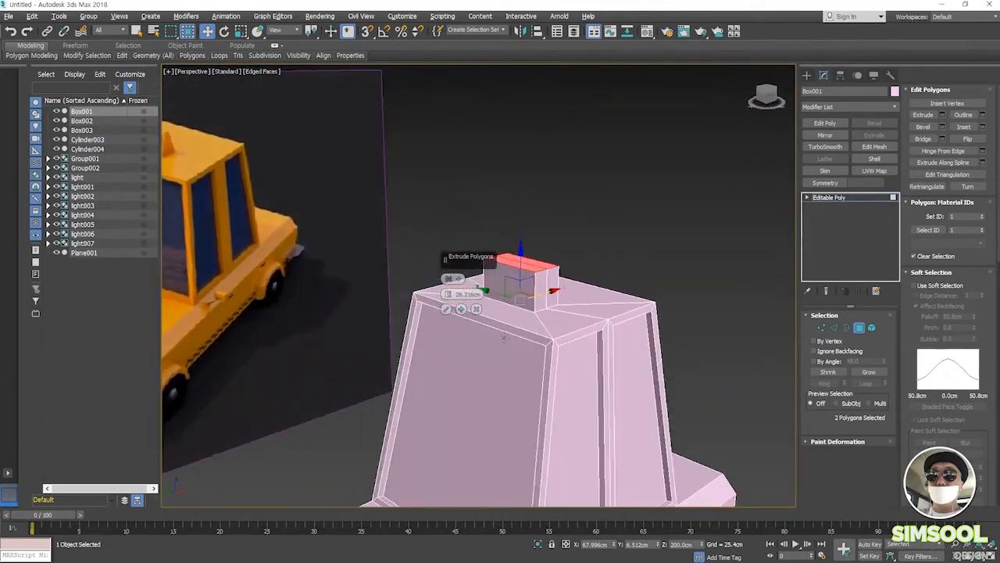
{"action": "double_click", "coordinate": [460, 295]}
{"action": "type", "text": "20"}
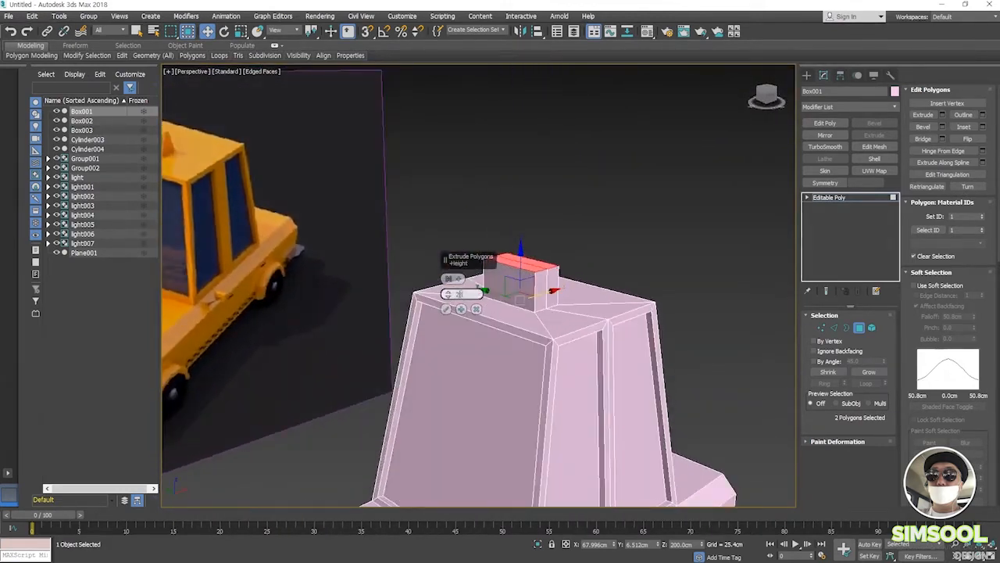
{"action": "key", "text": "Return"}
{"action": "left_click", "coordinate": [446, 309]}
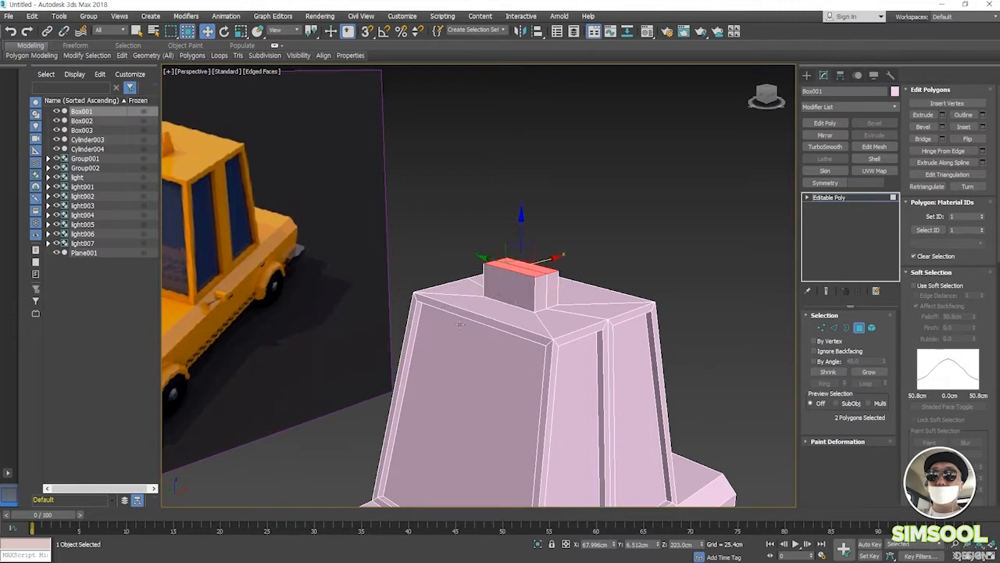
- Select the four top corner vertices of the roof sign block and scale them closer together along X so the front and back faces slope
{"action": "middle_click_drag", "start_coordinate": [469, 362], "coordinate": [572, 355], "text": "alt"}
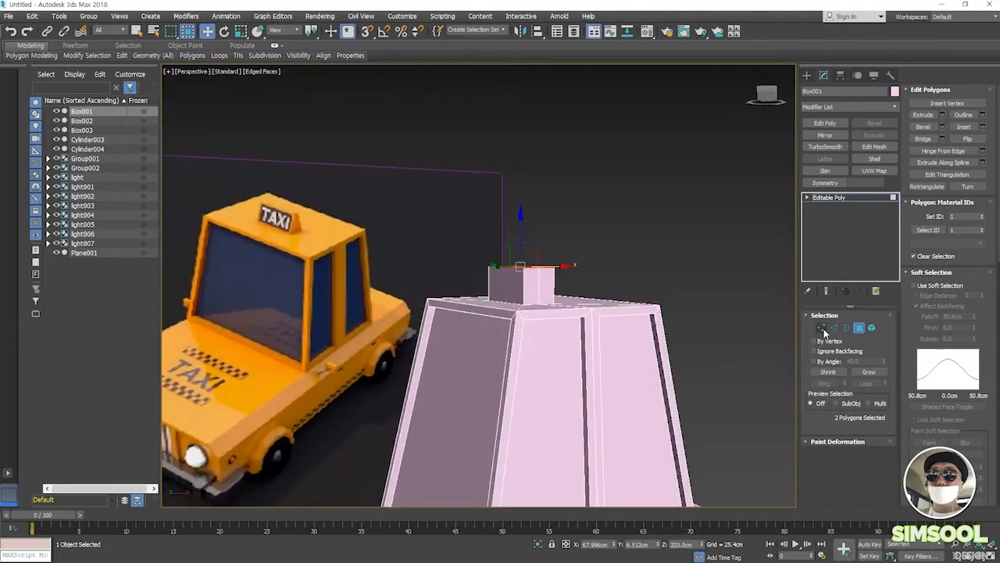
{"action": "key", "text": "1"}
{"action": "middle_click_drag", "start_coordinate": [617, 256], "coordinate": [573, 279], "text": "alt"}
{"action": "left_click", "coordinate": [522, 282]}
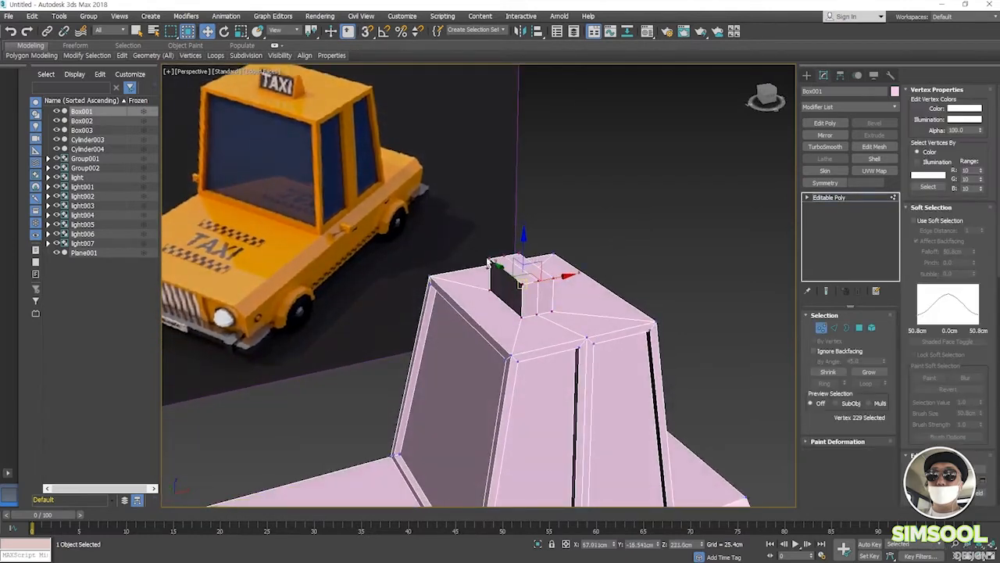
{"action": "left_click_drag", "start_coordinate": [490, 262], "coordinate": [485, 253]}
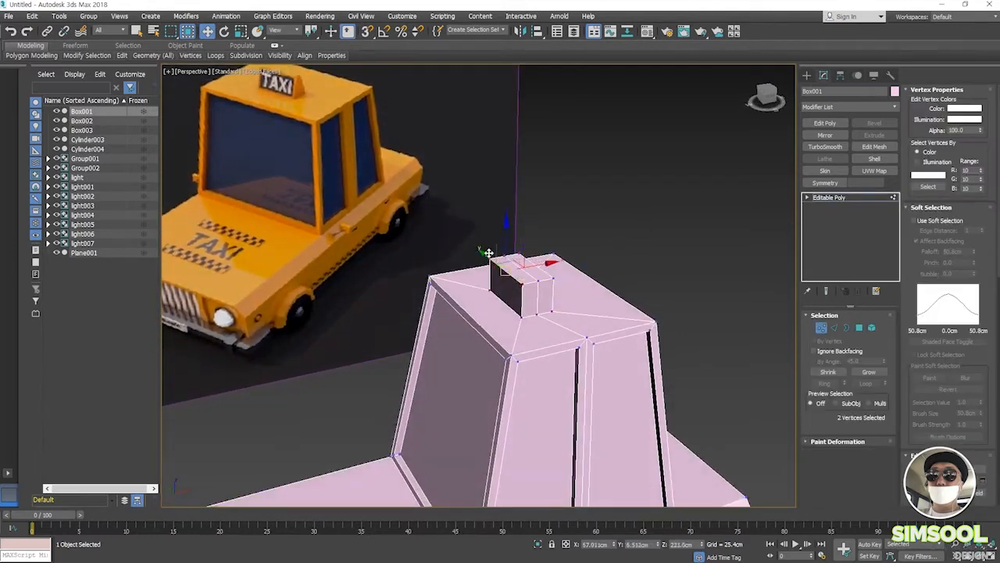
{"action": "left_click", "coordinate": [553, 278], "text": "ctrl"}
{"action": "key", "text": "r"}
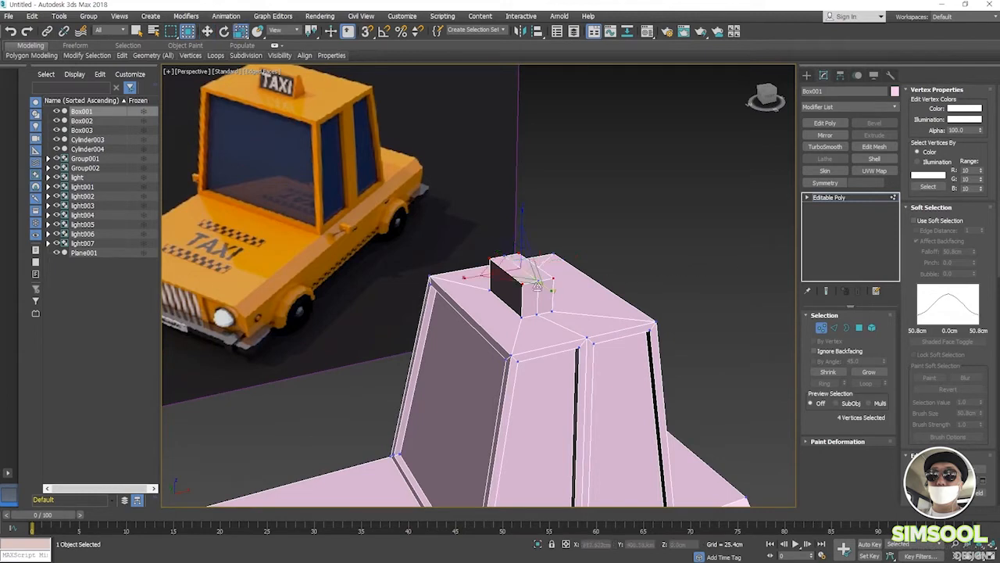
{"action": "left_click_drag", "start_coordinate": [467, 275], "coordinate": [524, 273]}
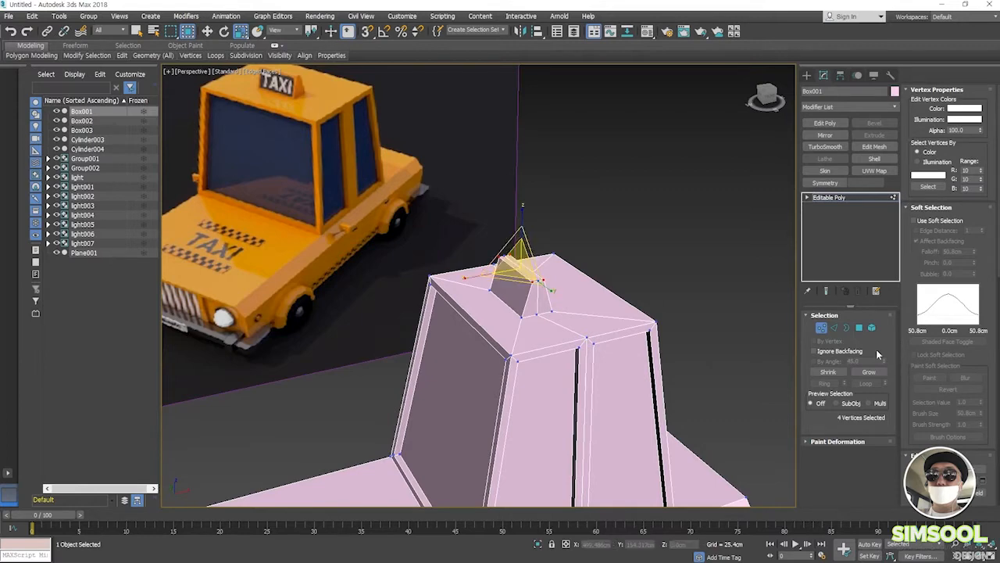
{"action": "key", "text": "1"}
- Select the large front and back polygons of the roof sign and inset them by 2 cm
{"action": "middle_click_drag", "start_coordinate": [449, 363], "coordinate": [377, 260], "text": "alt"}
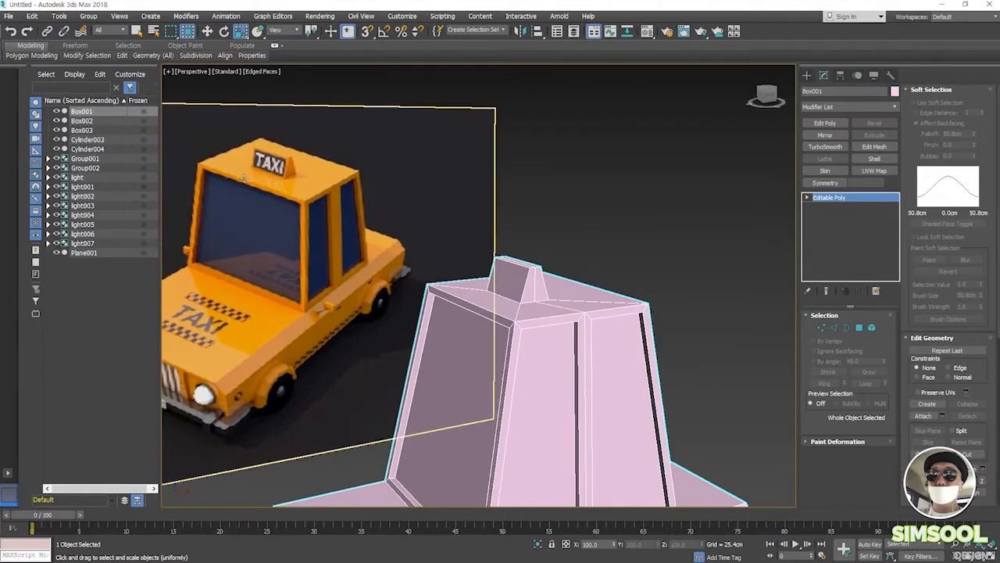
{"action": "scroll", "coordinate": [242, 174], "scroll_direction": "up", "scroll_amount": 5}
{"action": "scroll", "coordinate": [306, 197], "scroll_direction": "down", "scroll_amount": 5}
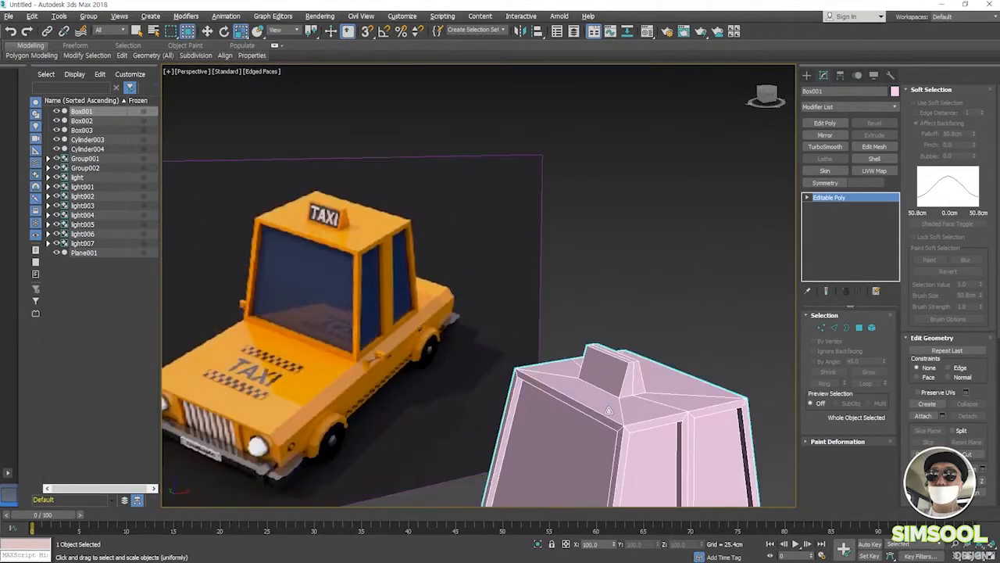
{"action": "scroll", "coordinate": [635, 413], "scroll_direction": "up", "scroll_amount": 4}
{"action": "middle_click_drag", "start_coordinate": [643, 427], "coordinate": [786, 329], "text": "alt"}
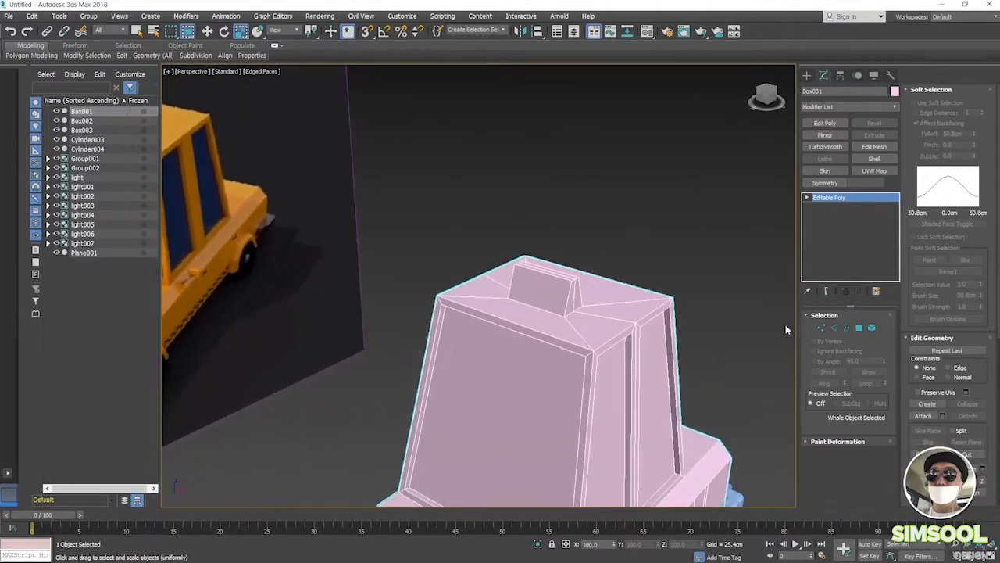
{"action": "left_click", "coordinate": [859, 328]}
{"action": "left_click", "coordinate": [538, 292]}
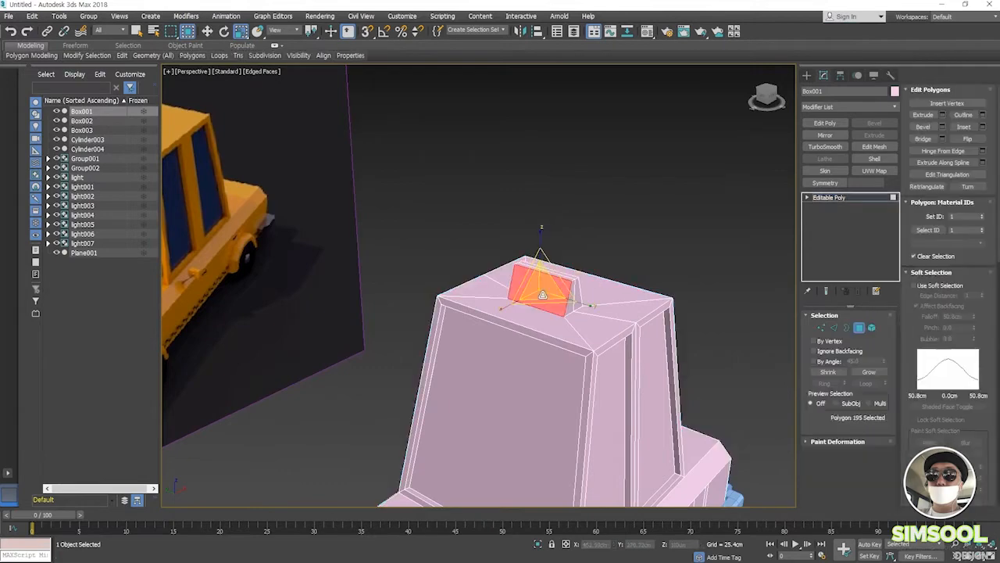
{"action": "middle_click_drag", "start_coordinate": [539, 292], "coordinate": [556, 313], "text": "alt"}
{"action": "left_click", "coordinate": [555, 297], "text": "ctrl"}
{"action": "right_click", "coordinate": [556, 313]}
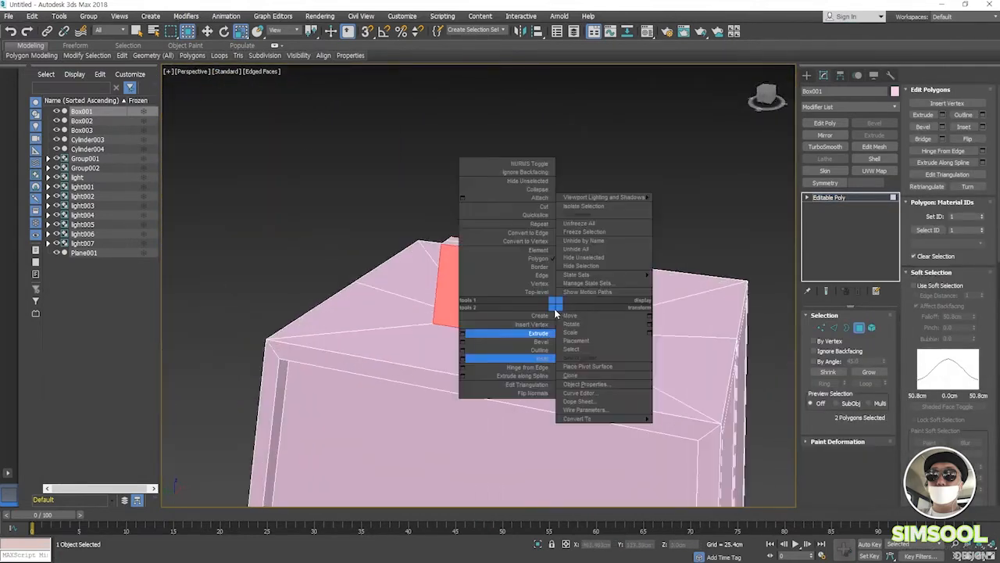
{"action": "left_click", "coordinate": [462, 333]}
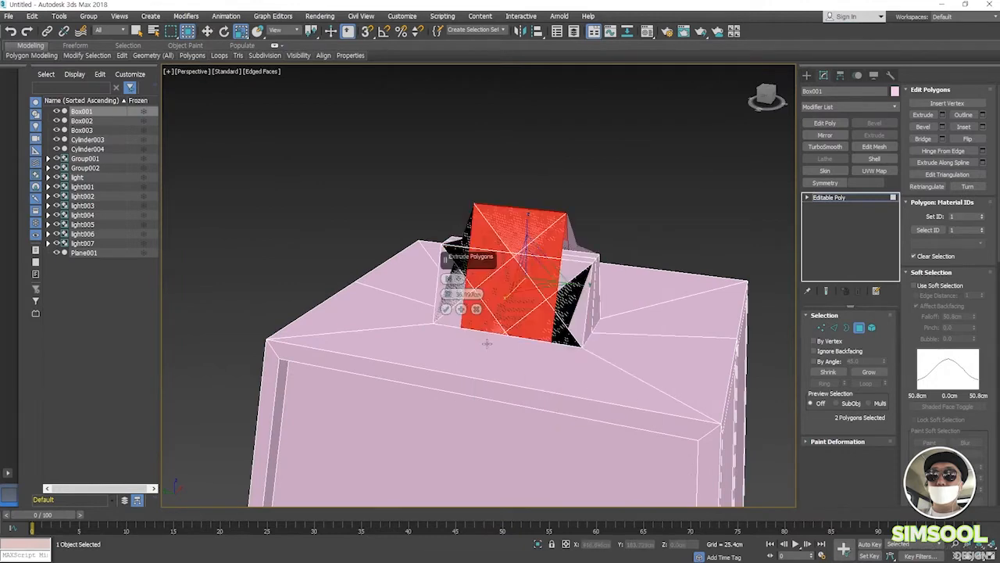
{"action": "mouse_move", "coordinate": [448, 295]}
{"action": "left_mouse_down"}
{"action": "mouse_move", "coordinate": [450, 335]}
{"action": "mouse_move", "coordinate": [451, 313]}
{"action": "left_mouse_up"}
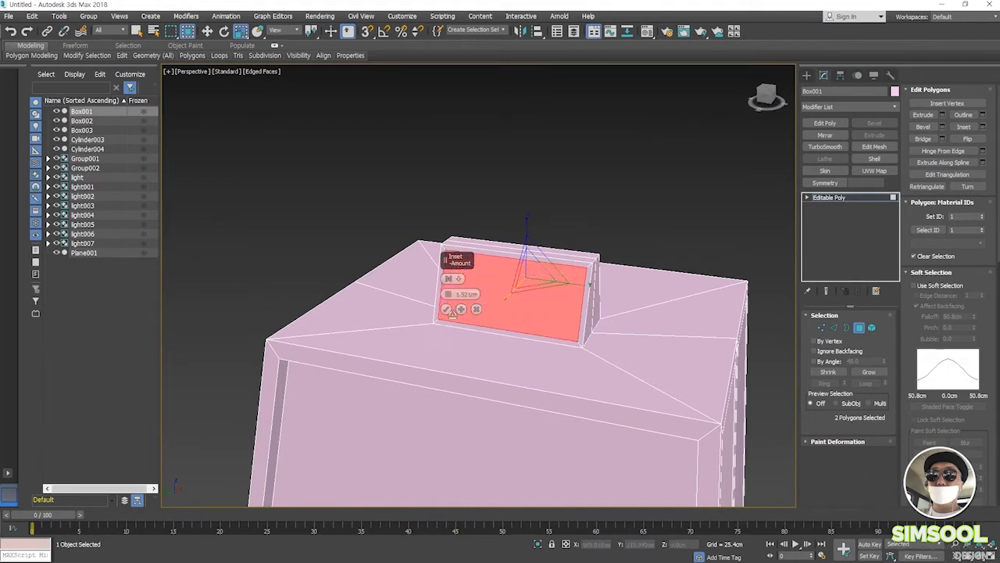
{"action": "left_click", "coordinate": [465, 294]}
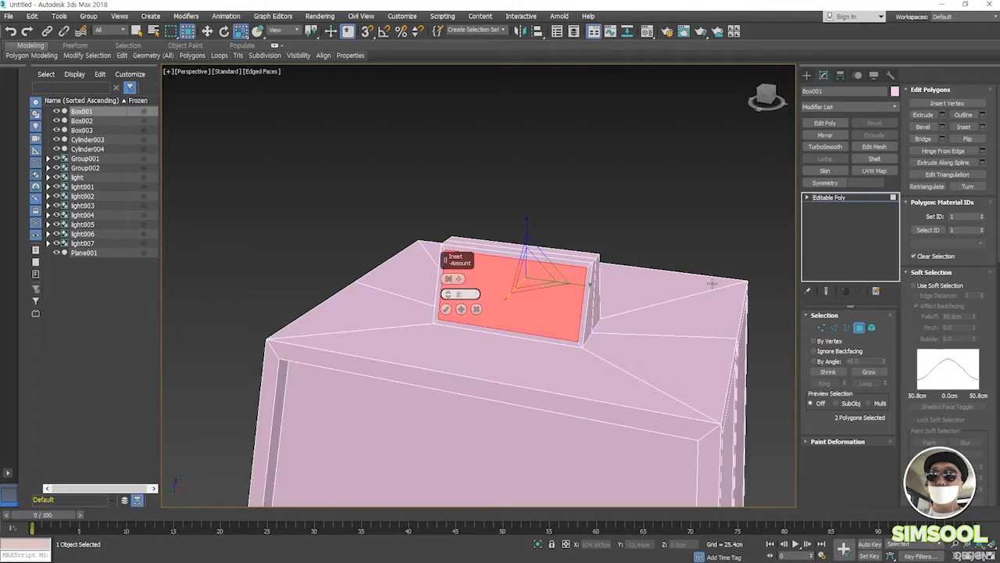
{"action": "key", "text": "Return"}
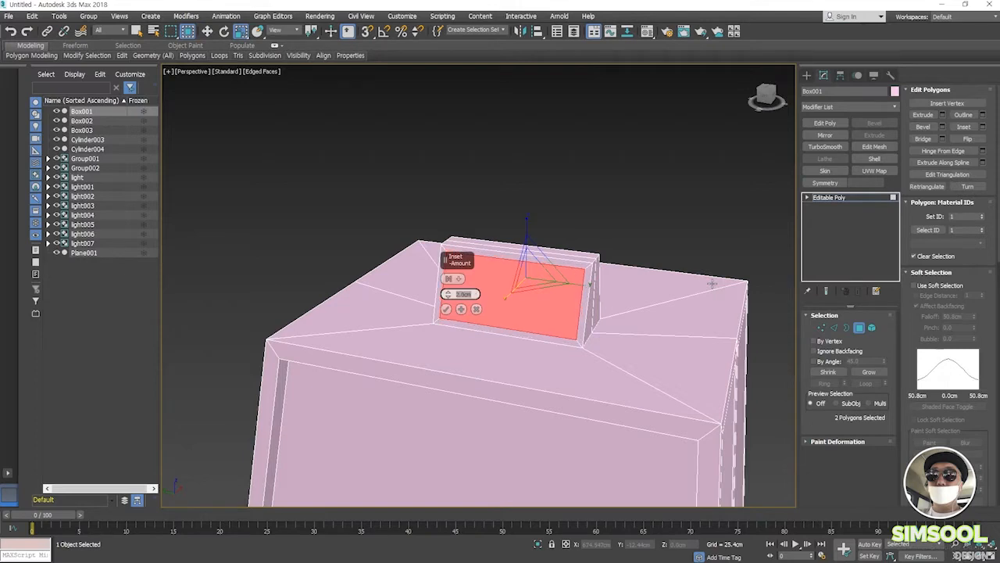
{"action": "left_click", "coordinate": [446, 311]}
- Extrude the sign's inset front and back faces inward by about 2 cm and leave polygon editing
{"action": "middle_click_drag", "start_coordinate": [574, 344], "coordinate": [542, 336], "text": "alt"}
{"action": "right_click", "coordinate": [521, 319]}
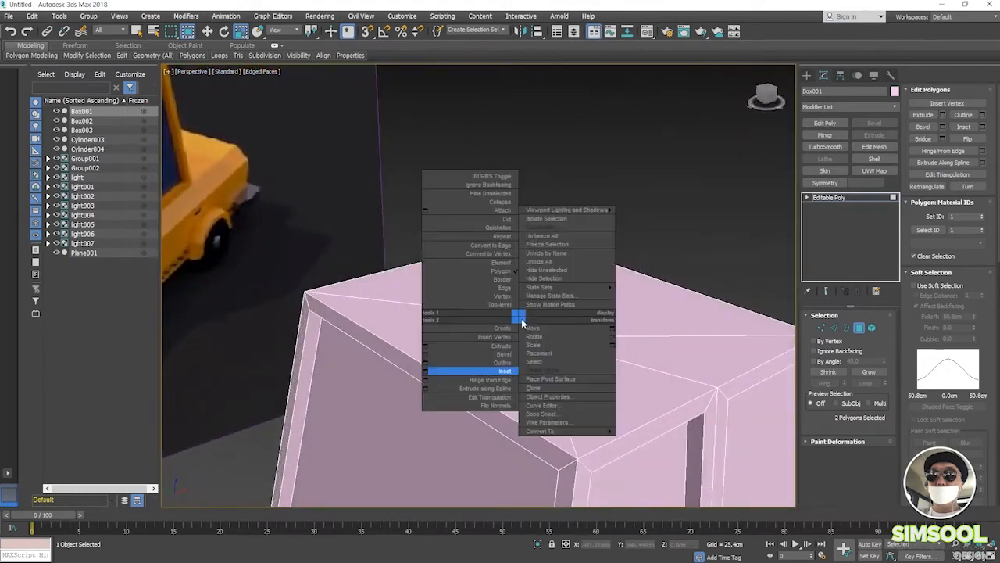
{"action": "left_click", "coordinate": [426, 345]}
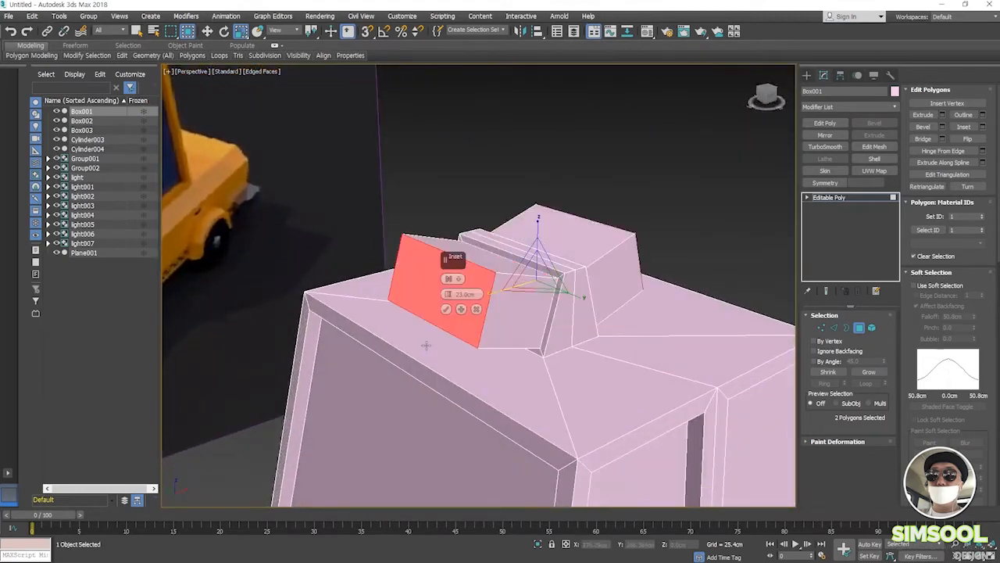
{"action": "left_click_drag", "start_coordinate": [447, 296], "coordinate": [451, 338]}
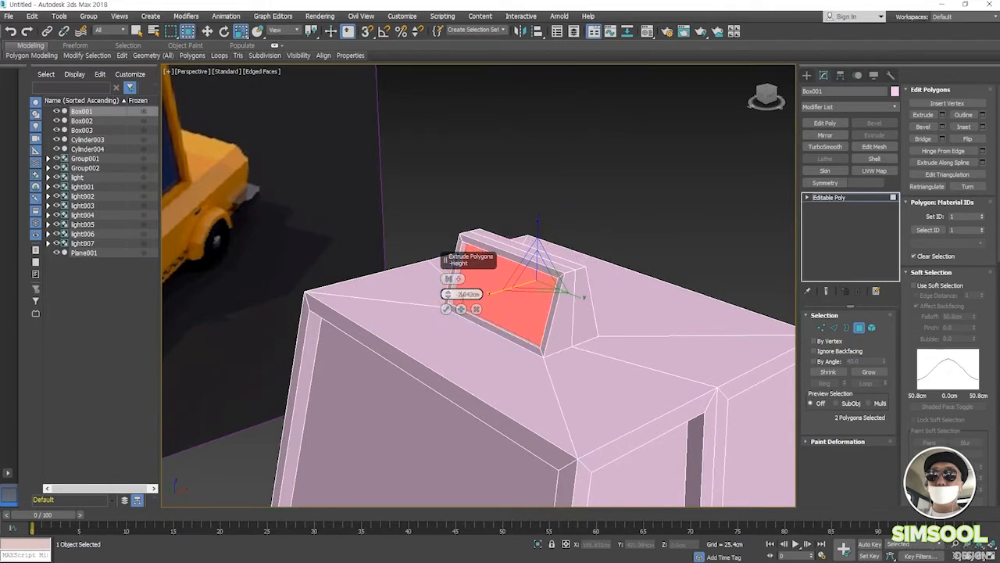
{"action": "key", "text": "Return"}
{"action": "left_click", "coordinate": [446, 310]}
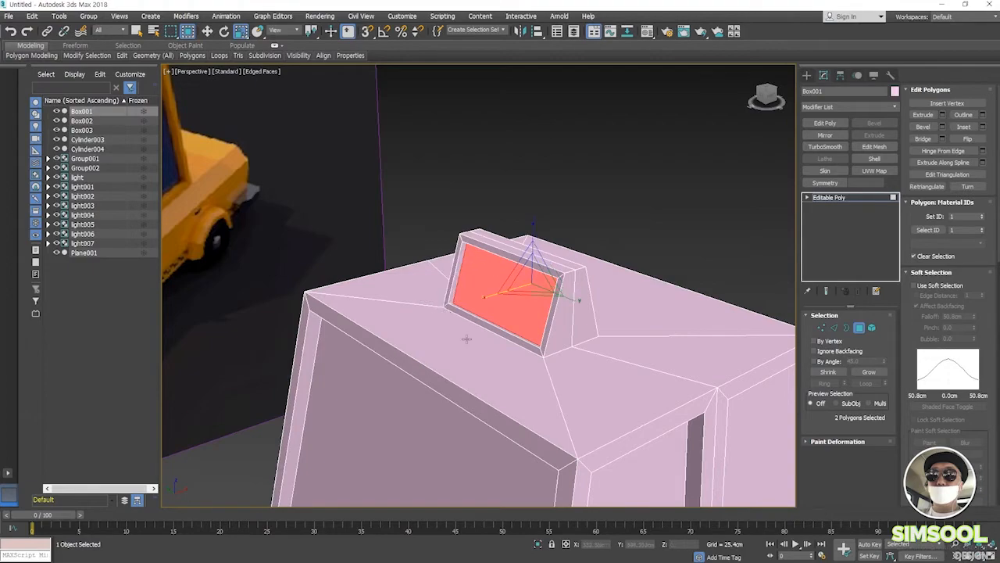
{"action": "middle_click_drag", "start_coordinate": [446, 336], "coordinate": [516, 340], "text": "alt"}
{"action": "scroll", "coordinate": [516, 339], "scroll_direction": "down", "scroll_amount": 6}
{"action": "middle_click_drag", "start_coordinate": [501, 382], "coordinate": [586, 284], "text": "alt"}
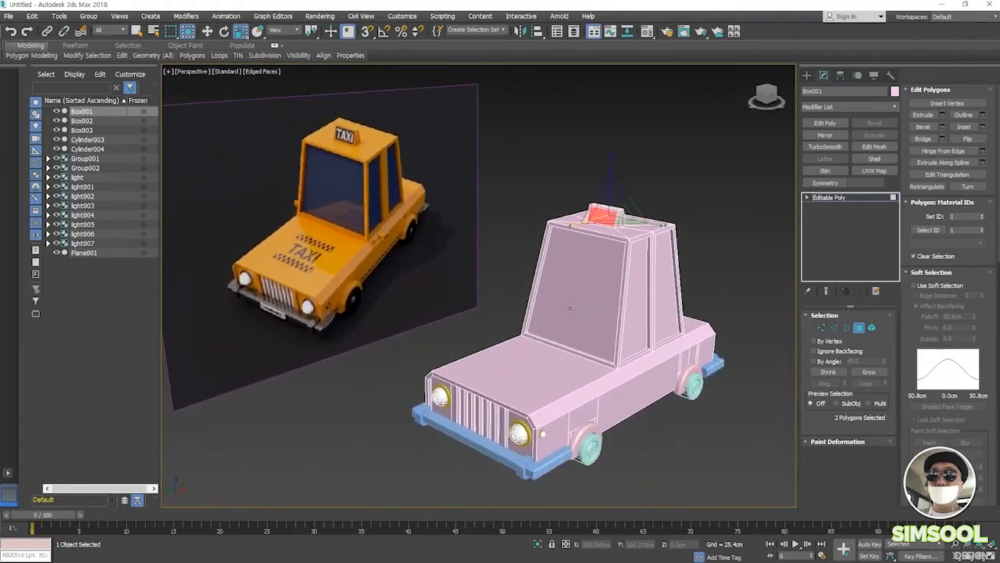
{"action": "left_click", "coordinate": [858, 327]}
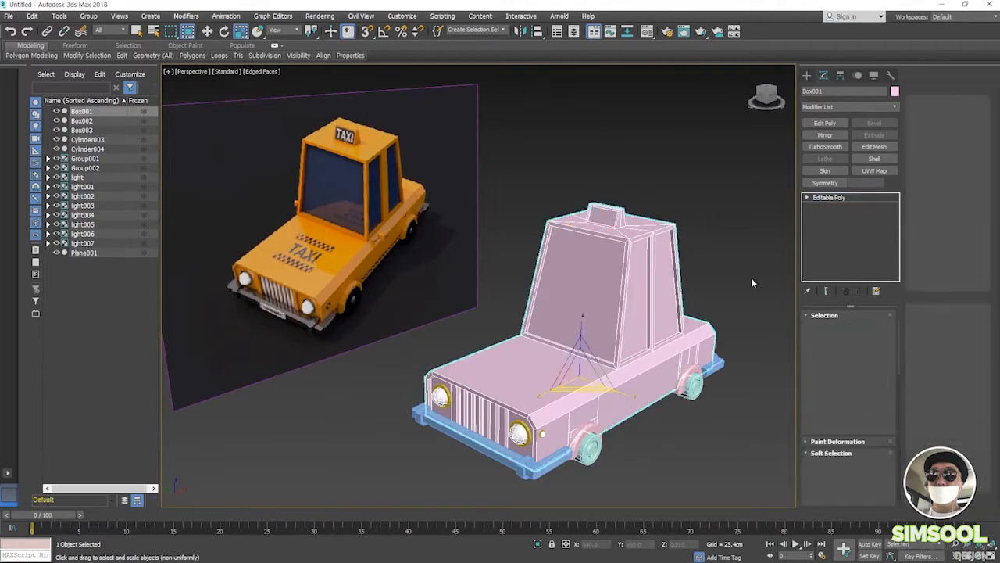
- Examine the whole car against the reference image, then the body side around the front wheel and below the windows
{"action": "middle_click_drag", "start_coordinate": [579, 356], "coordinate": [437, 267], "text": "alt"}
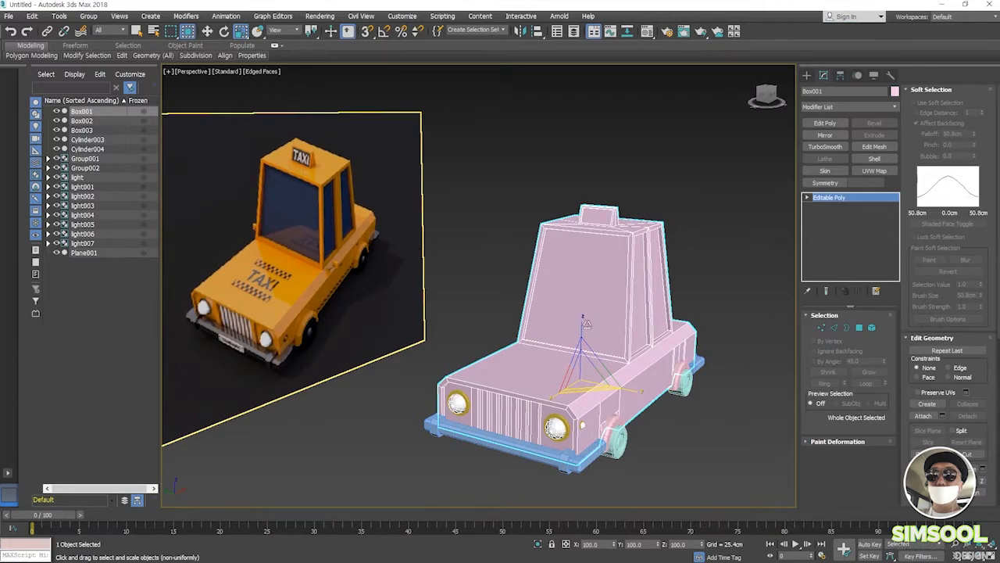
{"action": "middle_click_drag", "start_coordinate": [604, 404], "coordinate": [612, 332], "text": "alt"}
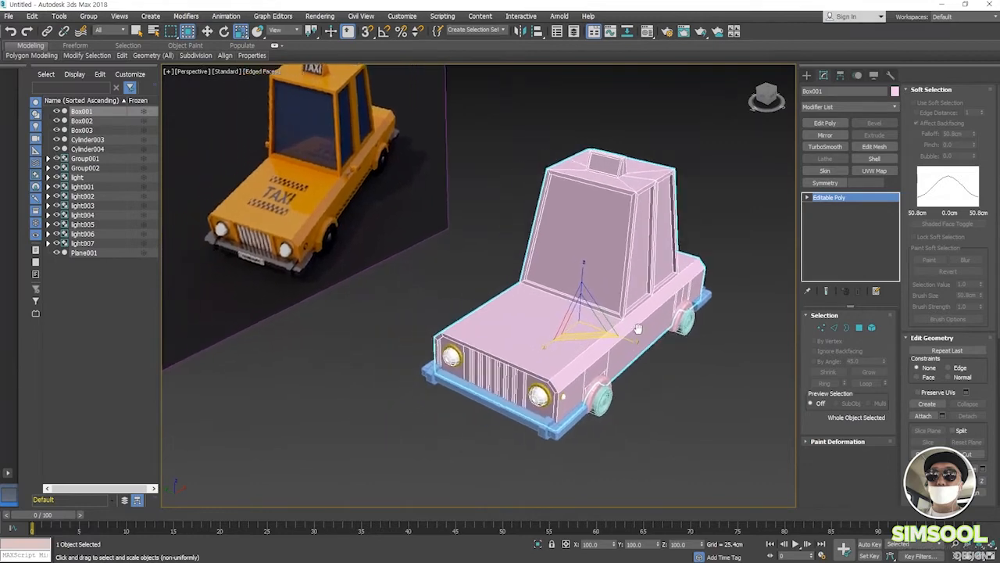
{"action": "scroll", "coordinate": [612, 332], "scroll_direction": "up", "scroll_amount": 4}
{"action": "scroll", "coordinate": [612, 334], "scroll_direction": "down", "scroll_amount": 2}
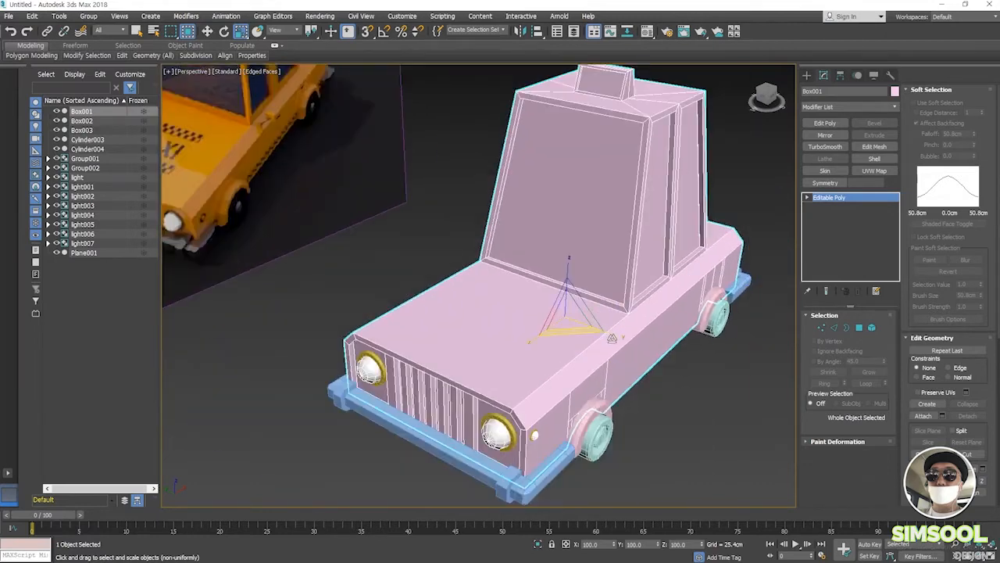
{"action": "middle_click_drag", "start_coordinate": [631, 384], "coordinate": [625, 369], "text": "alt"}
{"action": "scroll", "coordinate": [625, 369], "scroll_direction": "up", "scroll_amount": 4}
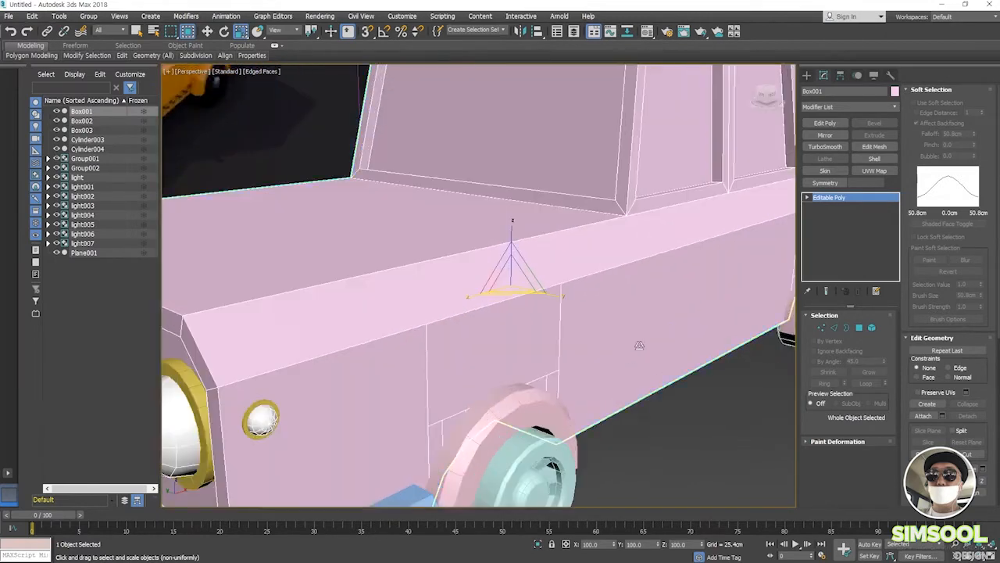
{"action": "scroll", "coordinate": [638, 345], "scroll_direction": "down", "scroll_amount": 2}
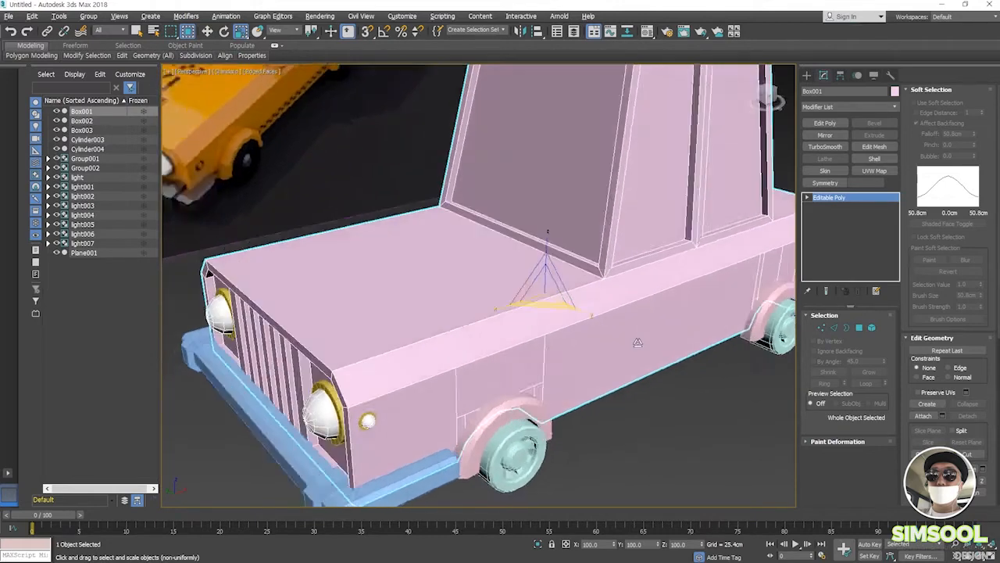
{"action": "middle_click_drag", "start_coordinate": [650, 333], "coordinate": [545, 336], "text": "alt"}
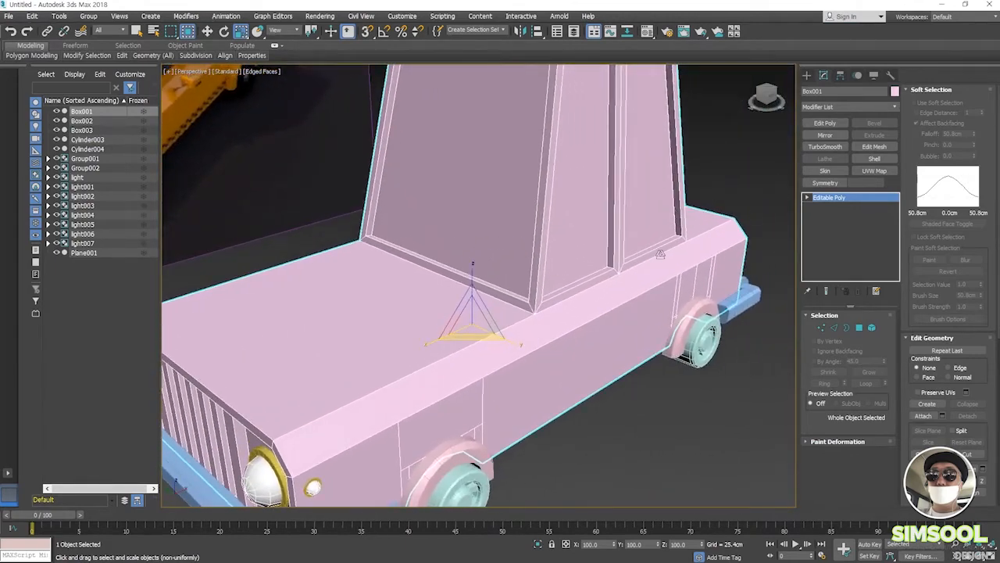
- Create a box about 18 × 14.4 × 27.8 cm projecting from the car body's side between the wheels, using AutoGrid
{"action": "scroll", "coordinate": [662, 416], "scroll_direction": "down", "scroll_amount": 3}
{"action": "scroll", "coordinate": [654, 419], "scroll_direction": "up", "scroll_amount": 3}
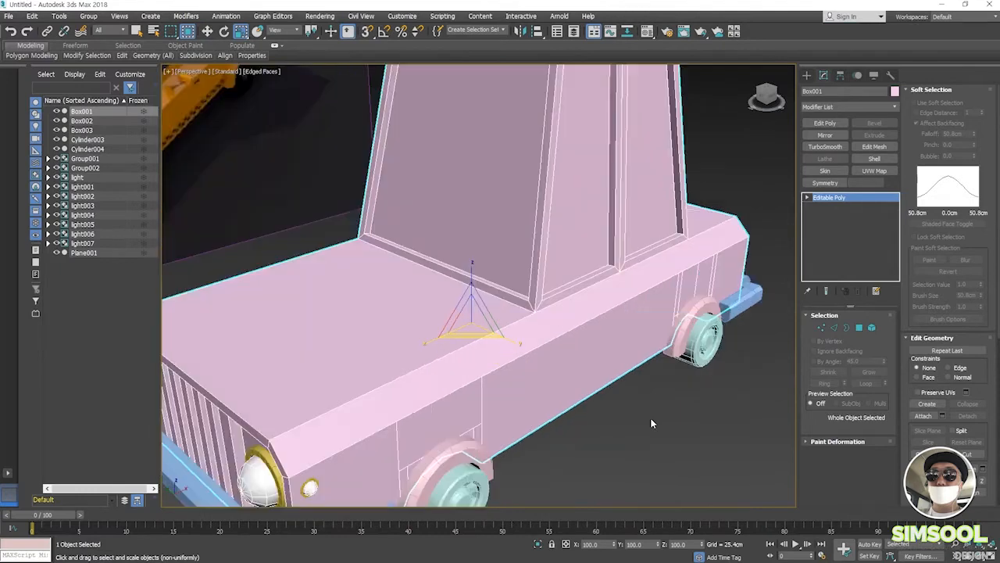
{"action": "scroll", "coordinate": [651, 419], "scroll_direction": "down", "scroll_amount": 3}
{"action": "key", "text": "r"}
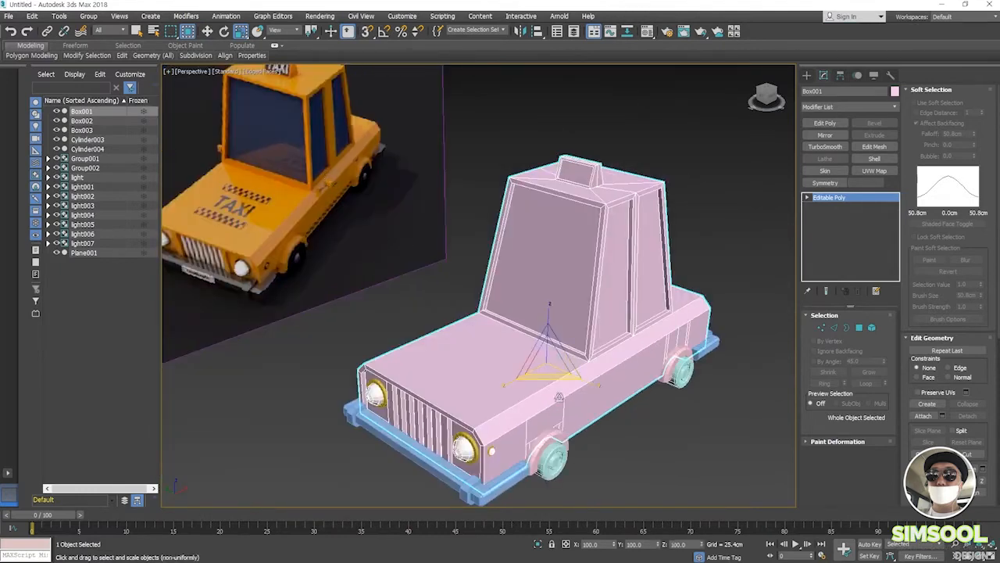
{"action": "left_click", "coordinate": [808, 76]}
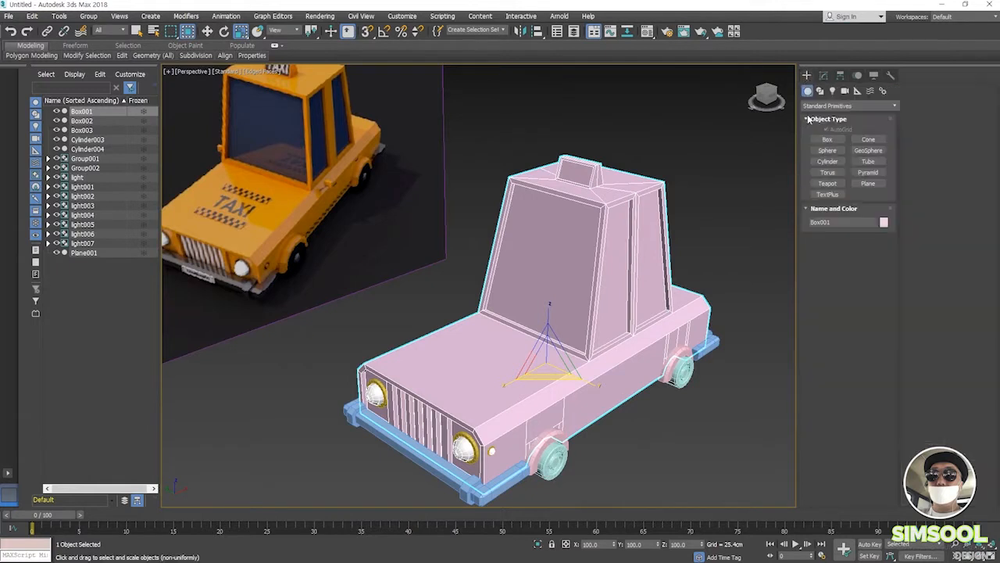
{"action": "left_click", "coordinate": [826, 139]}
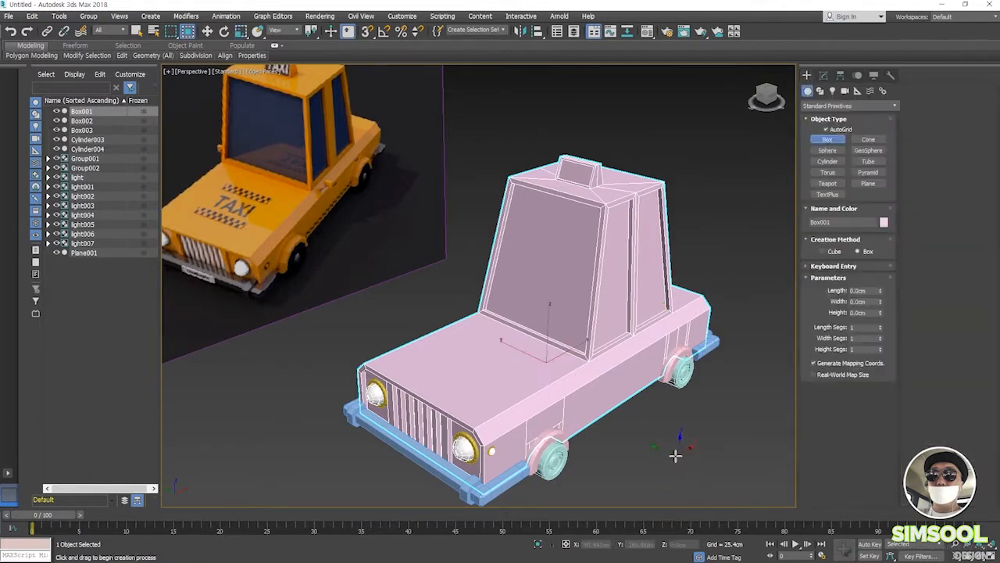
{"action": "left_click_drag", "start_coordinate": [598, 391], "coordinate": [603, 402]}
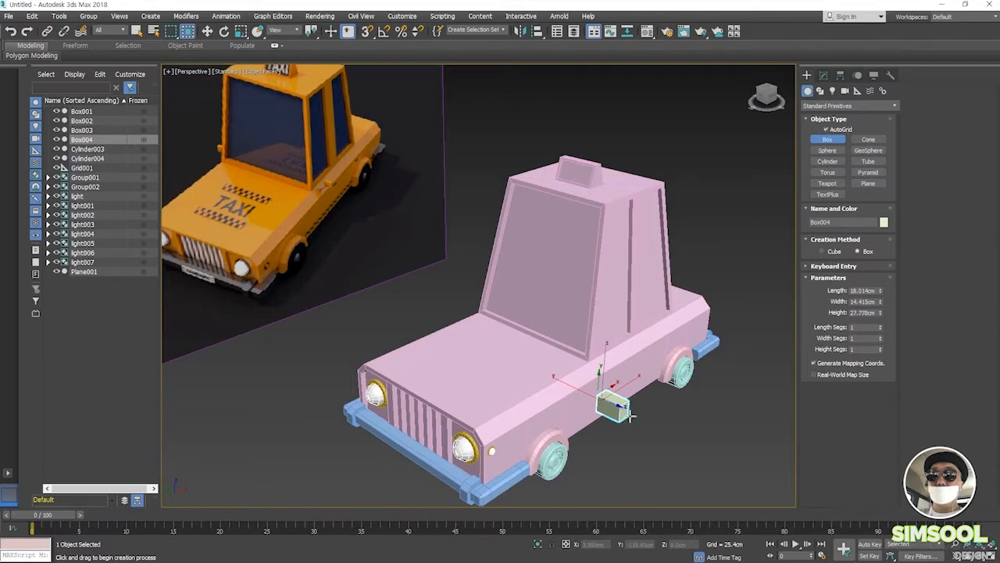
{"action": "scroll", "coordinate": [631, 417], "scroll_direction": "up", "scroll_amount": 5}
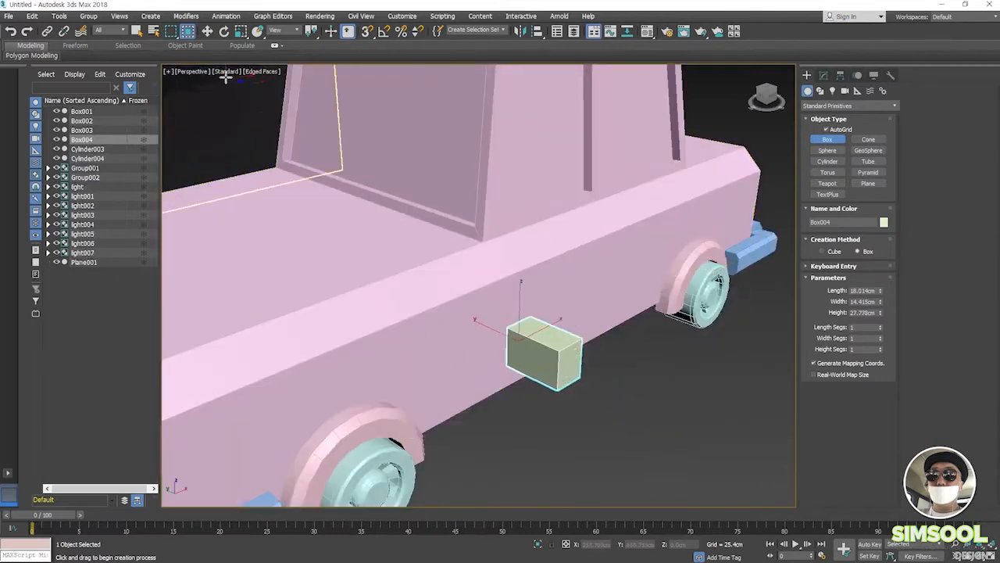
- Reduce the new side box's length to about 11.5 cm and set its width to 8 cm
{"action": "key", "text": "r"}
{"action": "left_click", "coordinate": [822, 79]}
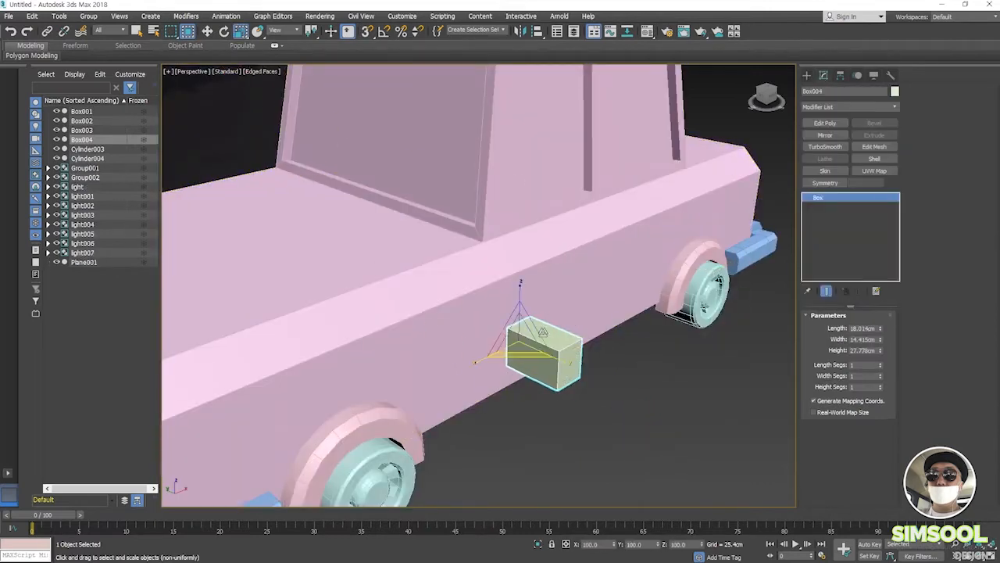
{"action": "middle_click_drag", "start_coordinate": [564, 404], "coordinate": [797, 368], "text": "alt"}
{"action": "left_click_drag", "start_coordinate": [881, 332], "coordinate": [882, 362]}
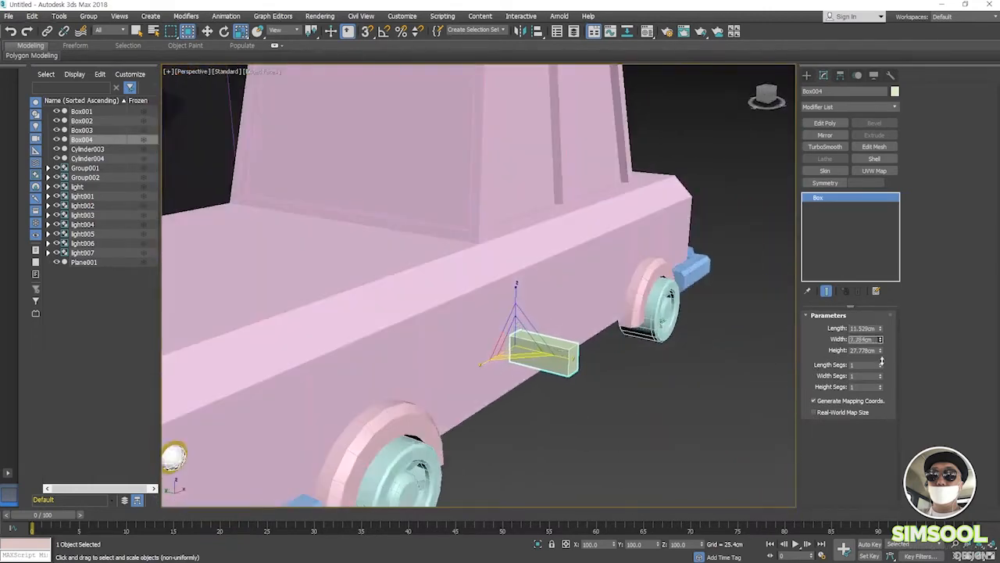
{"action": "middle_click_drag", "start_coordinate": [530, 407], "coordinate": [579, 410], "text": "alt"}
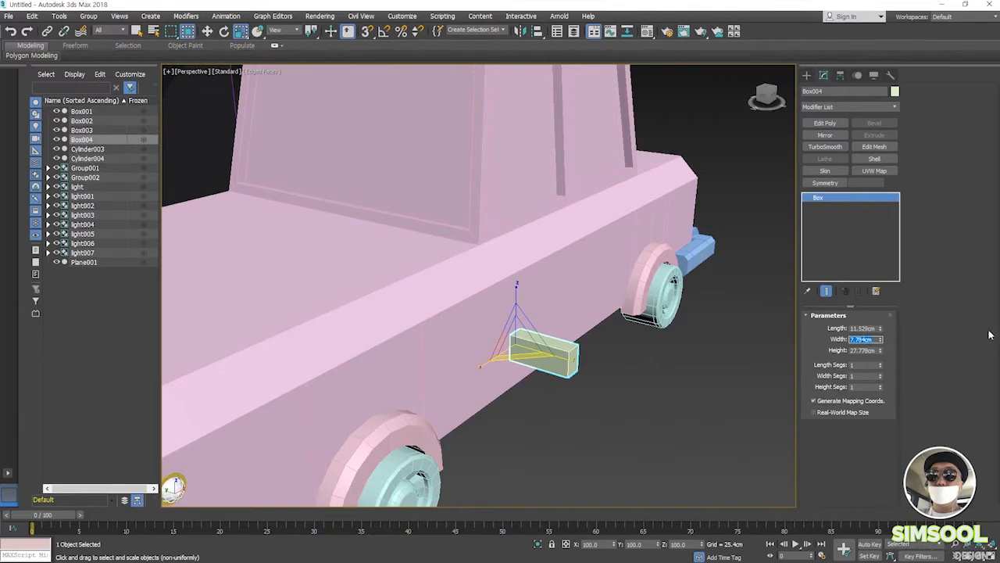
{"action": "type", "text": "6.0cm"}
- Set the side box's length to 10 cm and its height to 15 cm
{"action": "key", "text": "shift+Tab"}
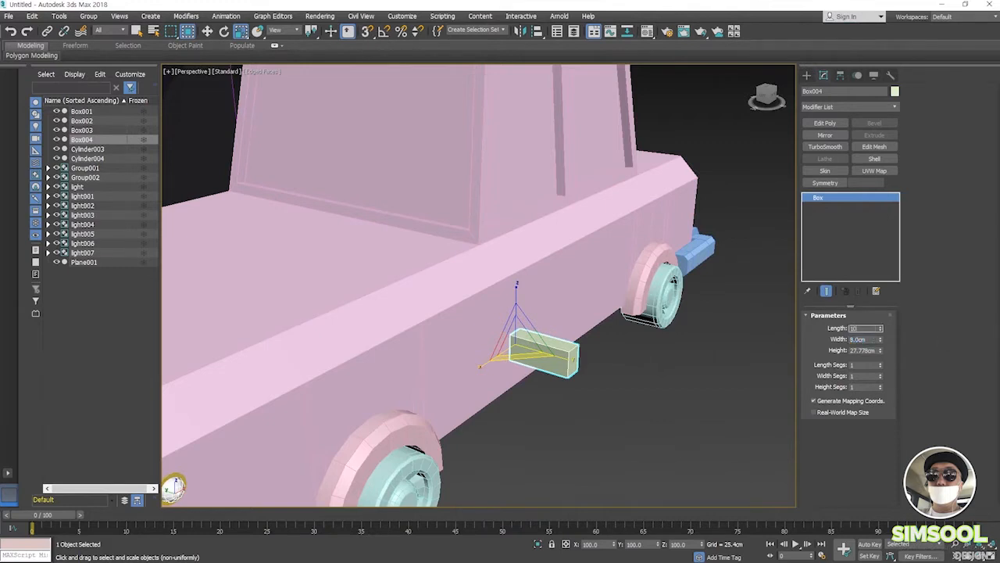
{"action": "type", "text": "10"}
{"action": "key", "text": "Return"}
{"action": "double_click", "coordinate": [864, 351]}
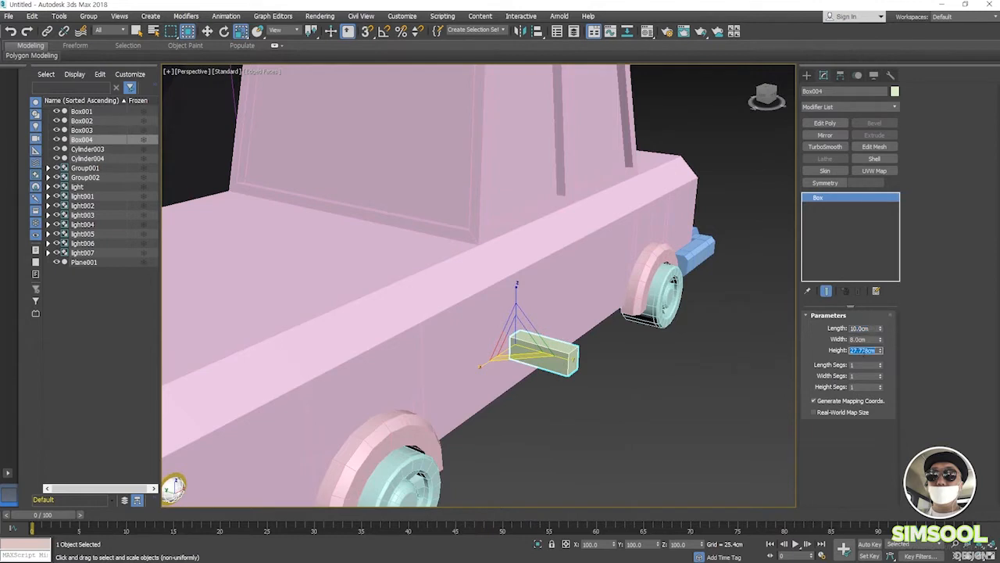
{"action": "left_click_drag", "start_coordinate": [881, 353], "coordinate": [879, 361]}
{"action": "type", "text": "15"}
{"action": "key", "text": "Return"}
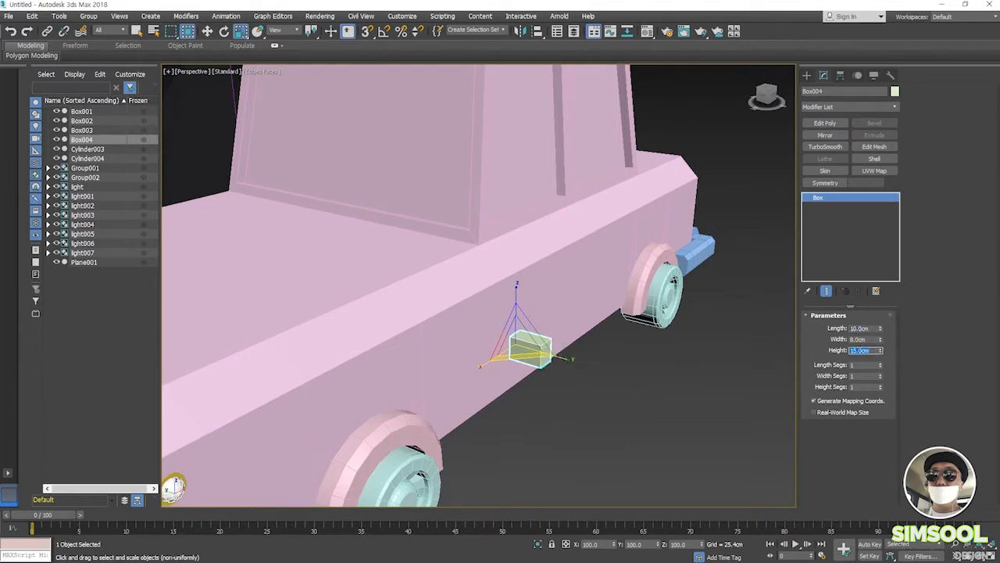
- Resize the side box to 18 cm height, 10 cm width and 13 cm length
{"action": "scroll", "coordinate": [461, 361], "scroll_direction": "down", "scroll_amount": 5}
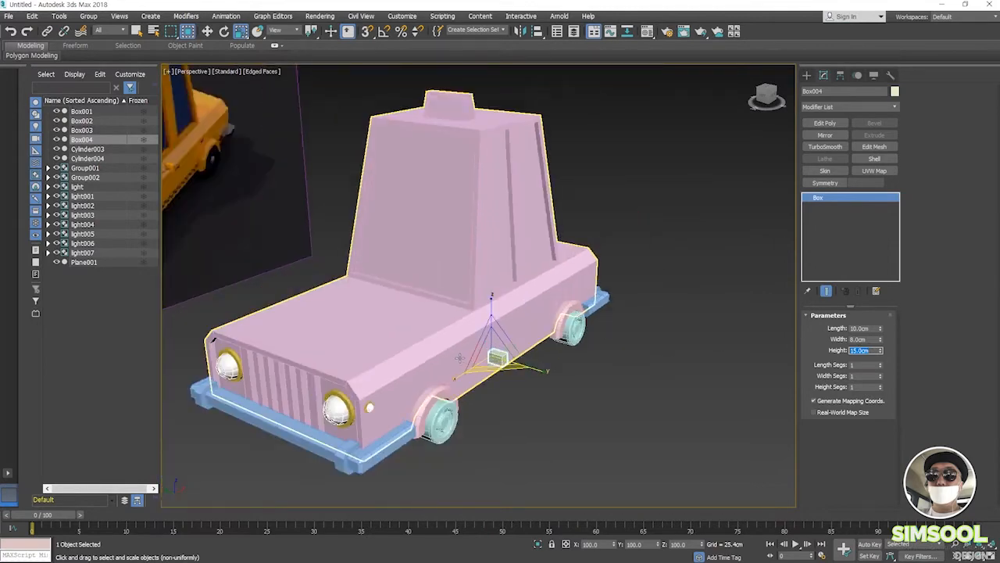
{"action": "middle_click_drag", "start_coordinate": [504, 355], "coordinate": [455, 363]}
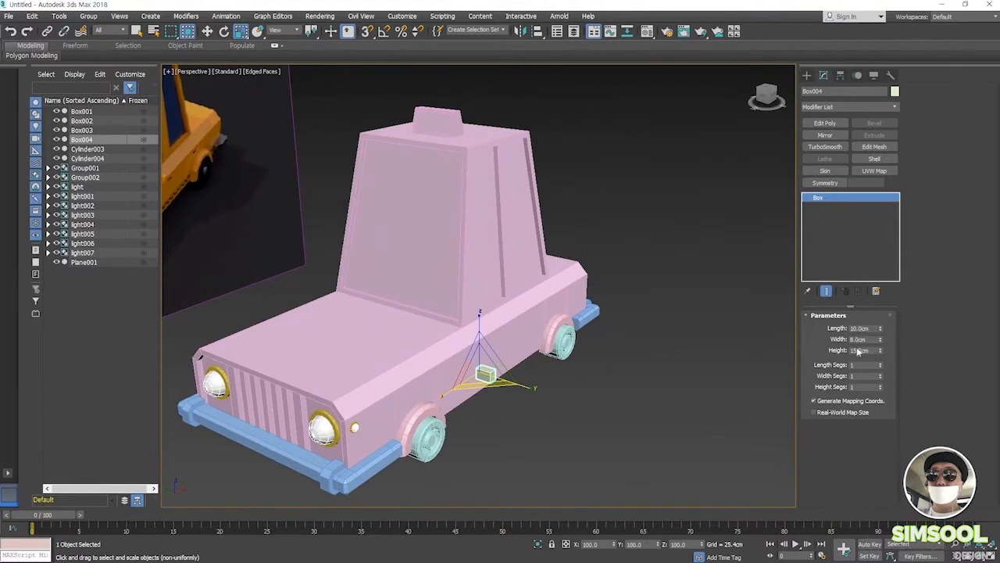
{"action": "type", "text": "18"}
{"action": "key", "text": "Return"}
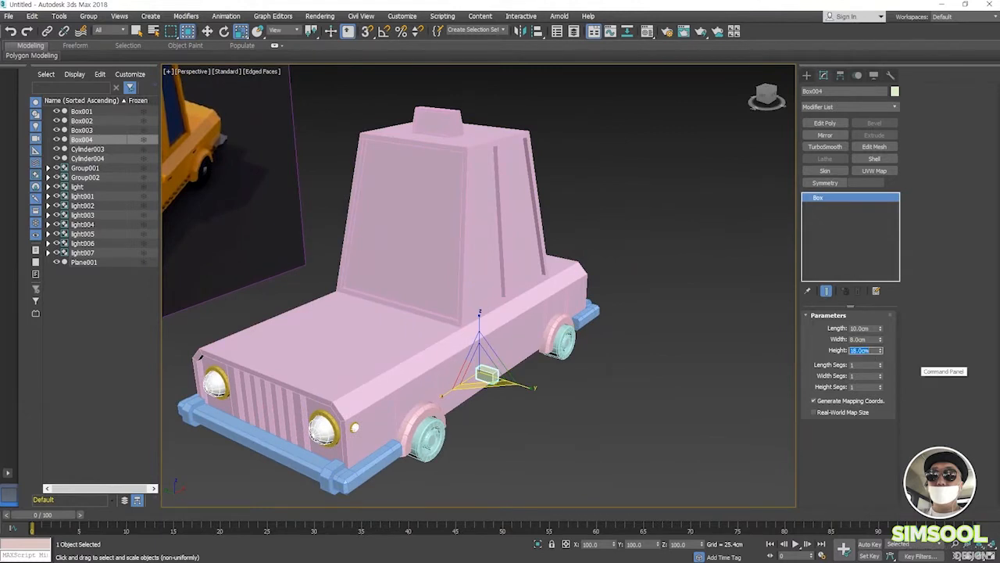
{"action": "left_click", "coordinate": [865, 339]}
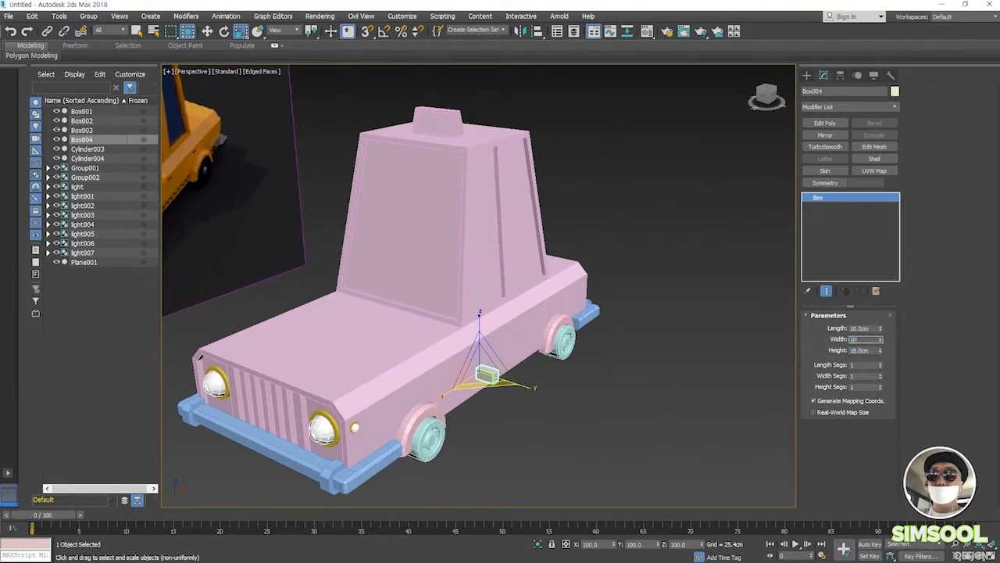
{"action": "key", "text": "Return"}
{"action": "double_click", "coordinate": [861, 329]}
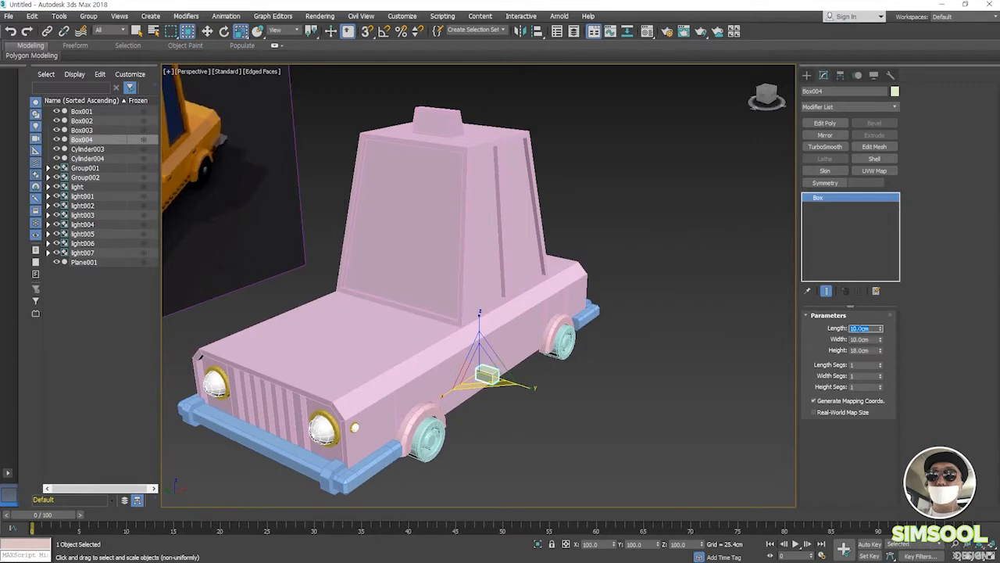
{"action": "key", "text": "Return"}
- Move the box up and along the body side to the sloped upper edge beside the windshield's base
{"action": "scroll", "coordinate": [522, 380], "scroll_direction": "up", "scroll_amount": 4}
{"action": "middle_click_drag", "start_coordinate": [517, 379], "coordinate": [504, 348], "text": "alt"}
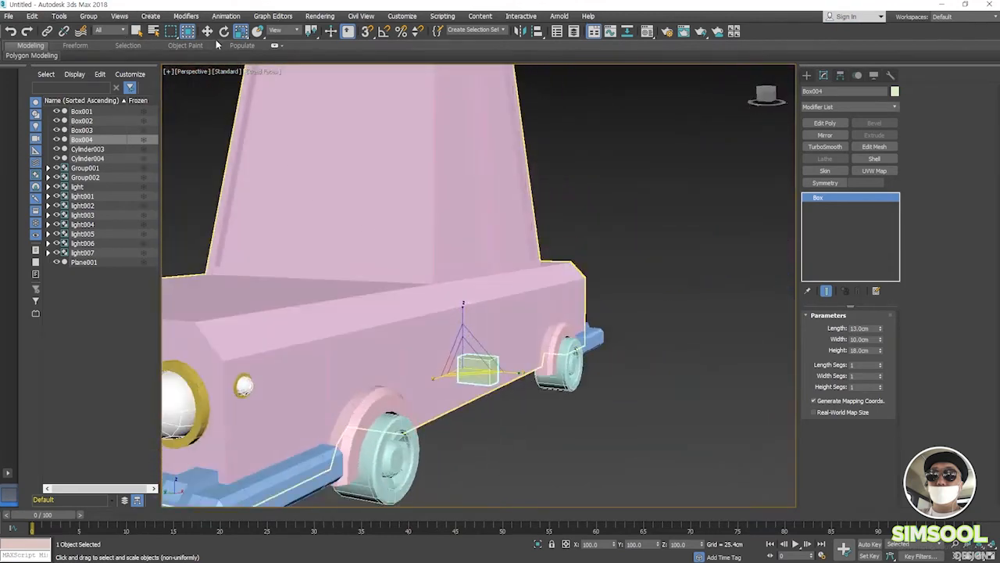
{"action": "left_click", "coordinate": [208, 32]}
{"action": "left_click_drag", "start_coordinate": [463, 328], "coordinate": [464, 245]}
{"action": "middle_click_drag", "start_coordinate": [463, 246], "coordinate": [467, 335], "text": "alt"}
{"action": "left_click_drag", "start_coordinate": [503, 259], "coordinate": [514, 254]}
{"action": "middle_click_drag", "start_coordinate": [482, 305], "coordinate": [546, 300], "text": "alt"}
{"action": "scroll", "coordinate": [460, 277], "scroll_direction": "up", "scroll_amount": 4}
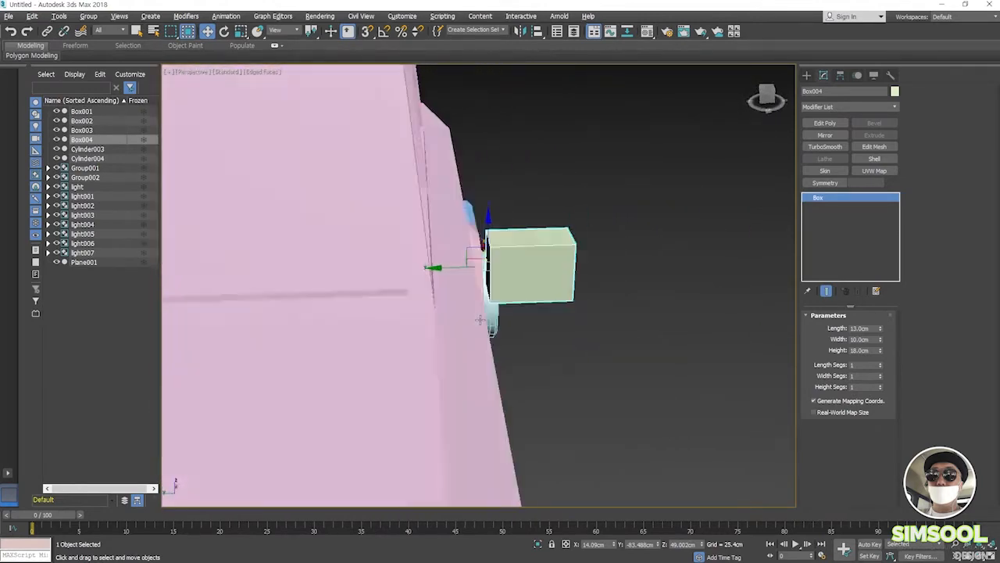
- Convert the side box to an Editable Poly and switch to edge editing
{"action": "middle_click_drag", "start_coordinate": [460, 277], "coordinate": [485, 345], "text": "alt"}
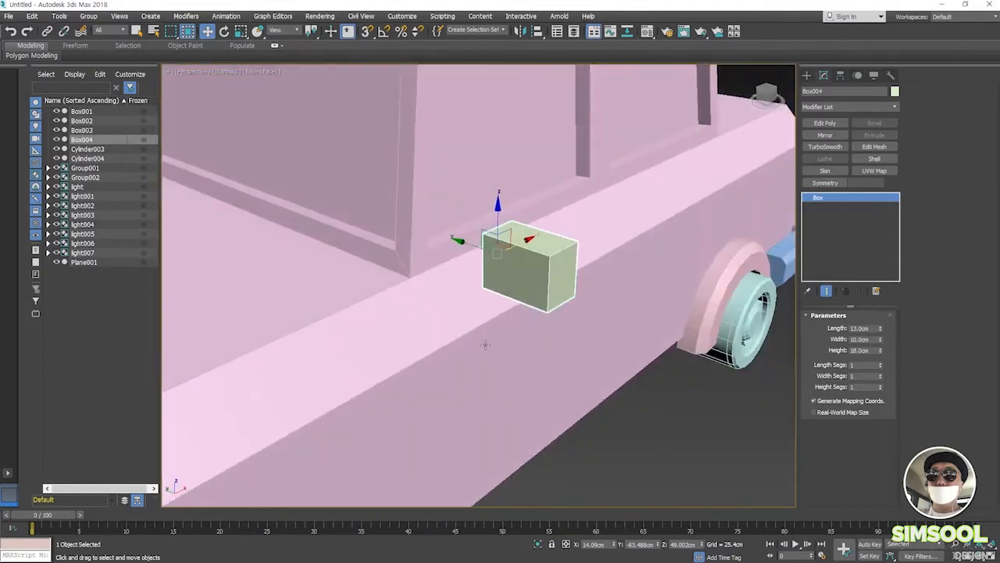
{"action": "right_click", "coordinate": [526, 283]}
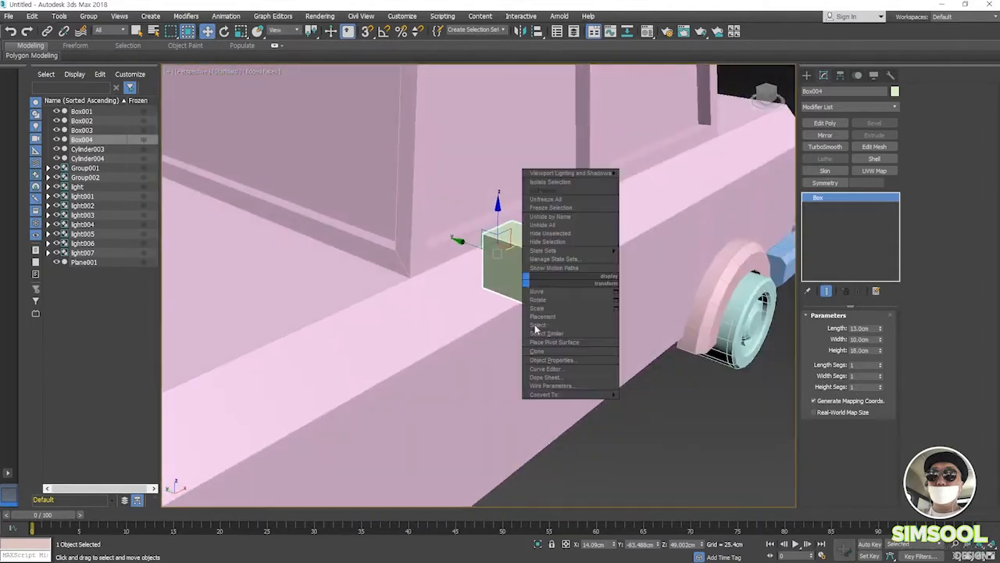
{"action": "mouse_move", "coordinate": [547, 394]}
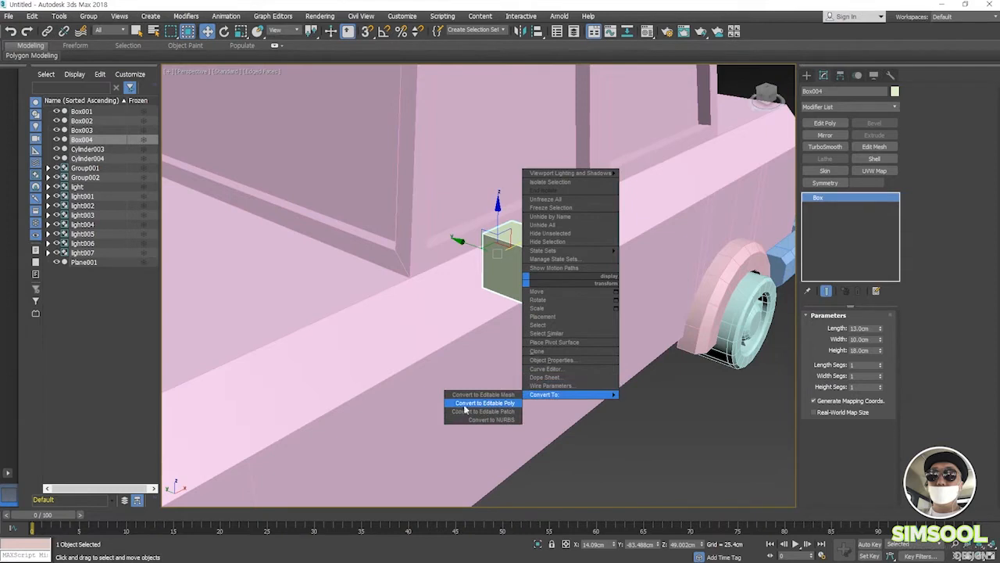
{"action": "left_click", "coordinate": [496, 403]}
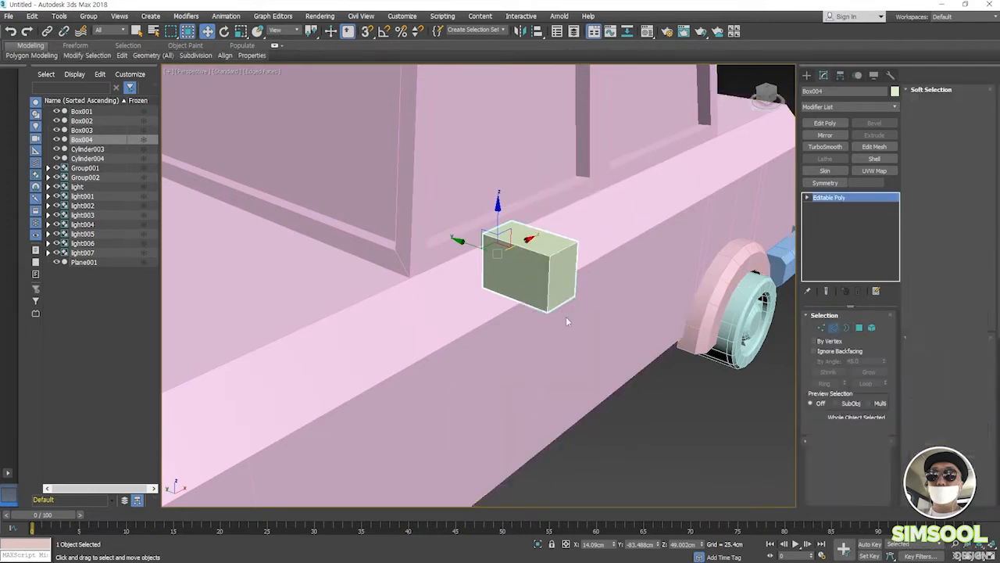
{"action": "left_click", "coordinate": [835, 328]}
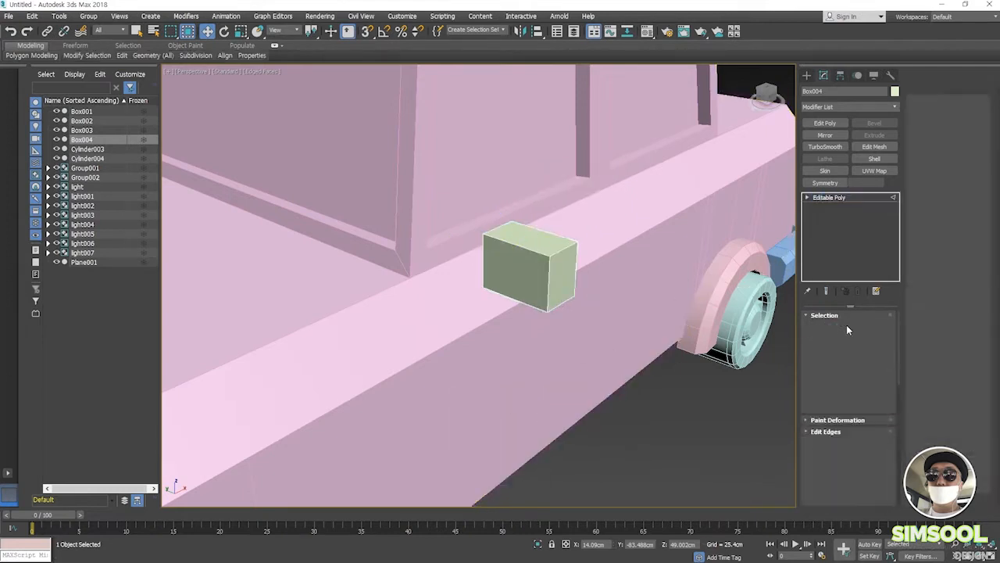
{"action": "left_click", "coordinate": [541, 256]}
{"action": "left_click", "coordinate": [548, 277], "text": "ctrl"}
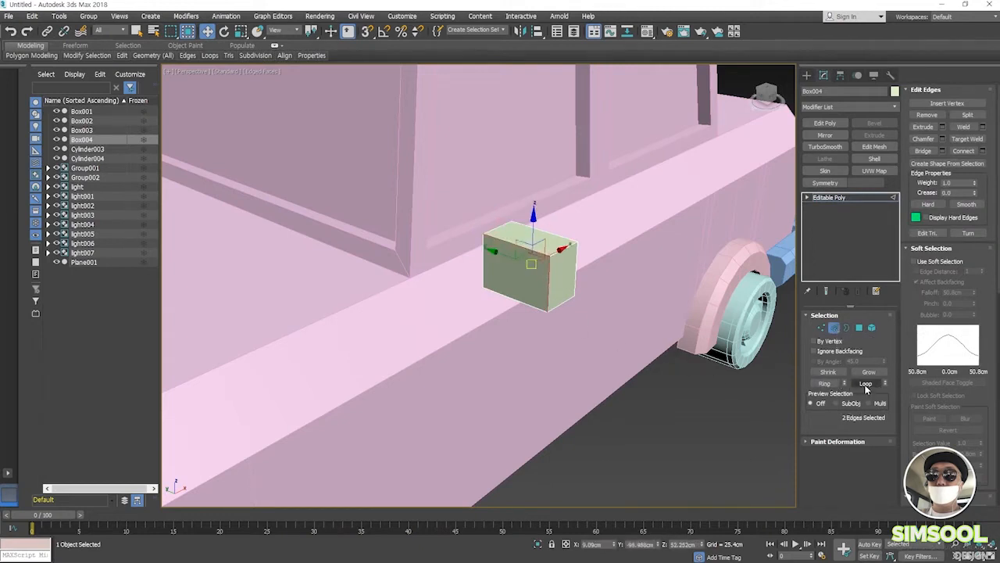
{"action": "left_click", "coordinate": [825, 383]}
{"action": "left_click", "coordinate": [626, 410]}
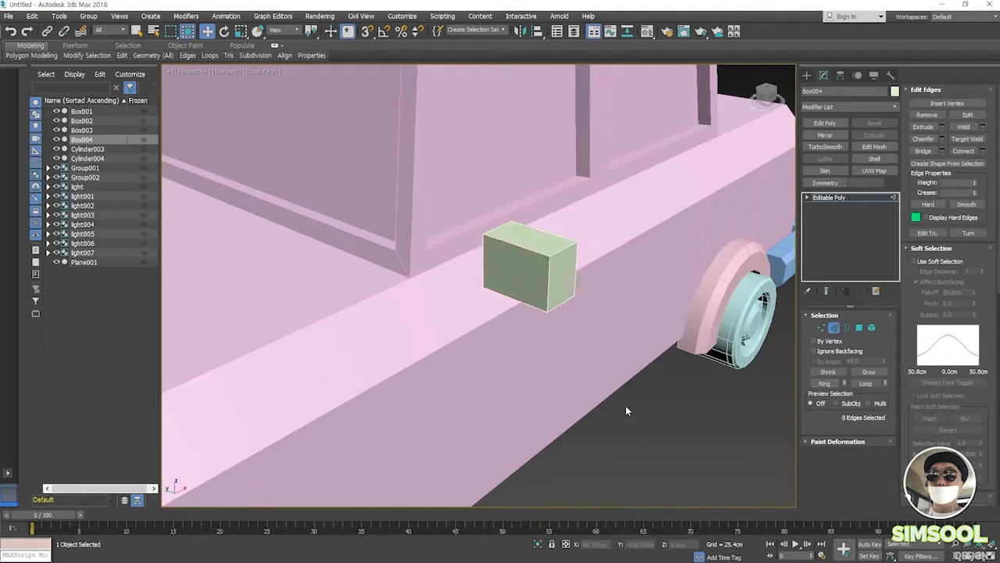
- Select the four edges around the side box's face that points toward the front of the car
{"action": "left_click", "coordinate": [548, 284]}
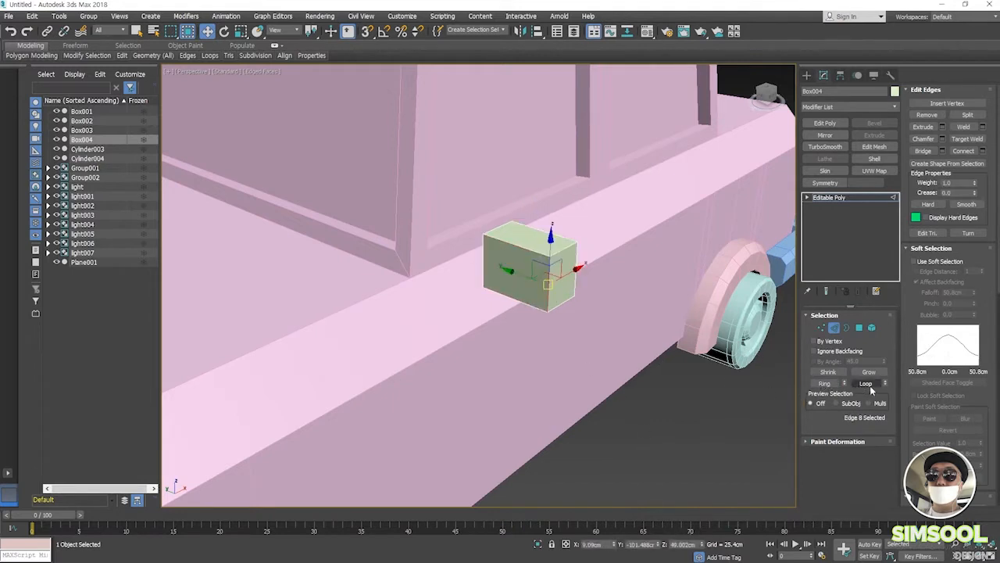
{"action": "left_click", "coordinate": [527, 250], "text": "ctrl"}
{"action": "left_click", "coordinate": [485, 277], "text": "ctrl"}
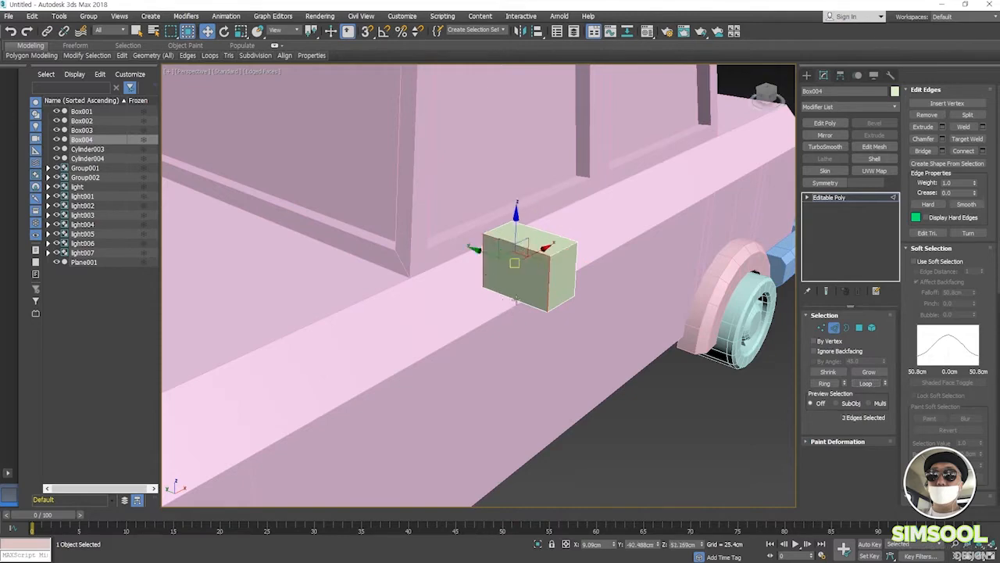
{"action": "left_click", "coordinate": [515, 299], "text": "ctrl"}
{"action": "middle_click_drag", "start_coordinate": [519, 353], "coordinate": [596, 300], "text": "alt"}
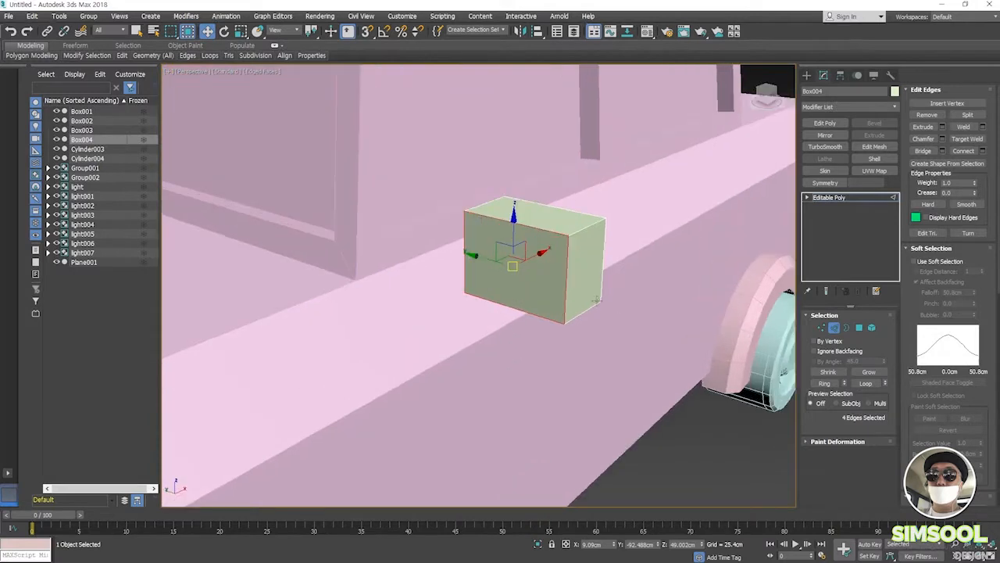
- Chamfer the four selected edges of the side box by 1.5 cm with one segment
{"action": "right_click", "coordinate": [559, 275]}
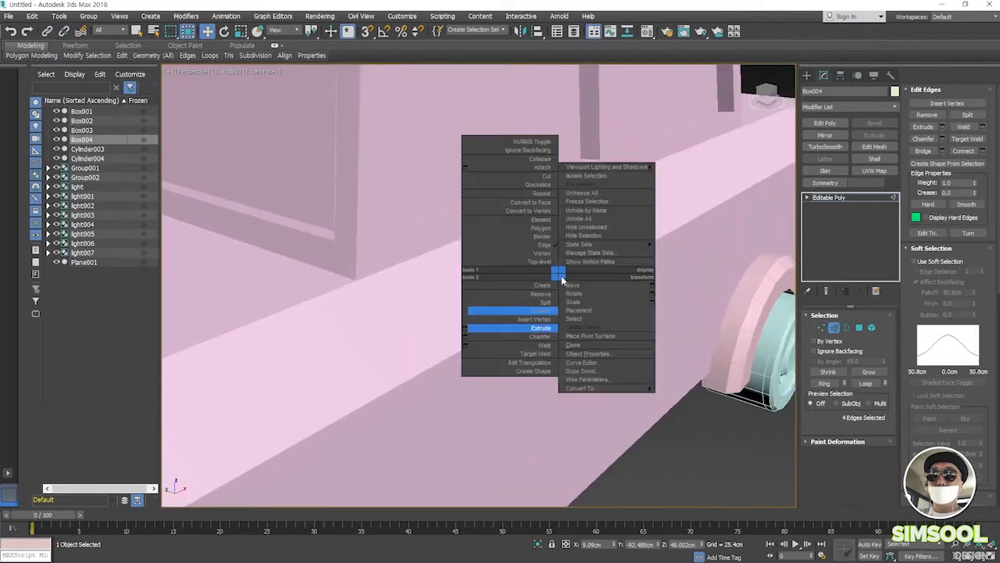
{"action": "left_click", "coordinate": [467, 337]}
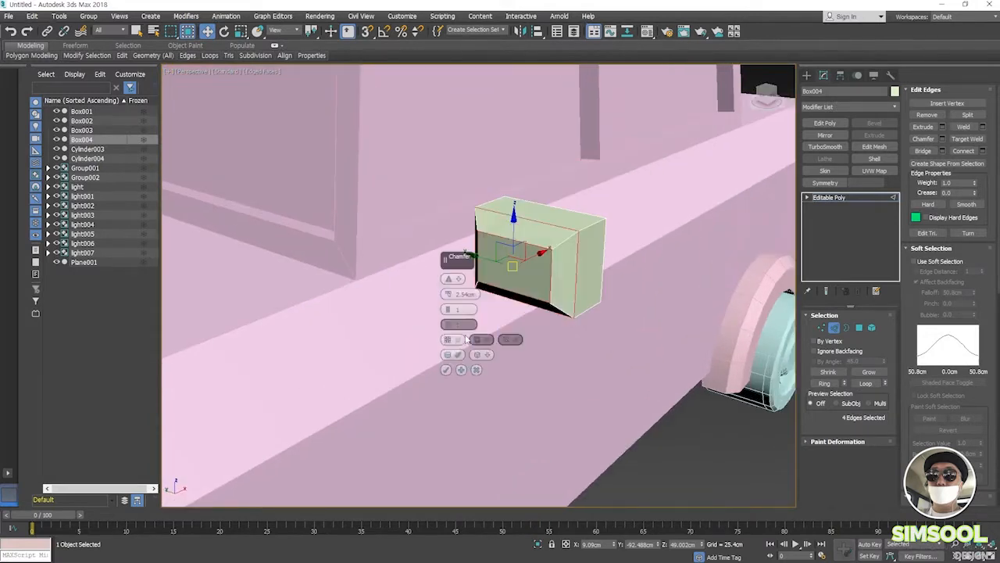
{"action": "left_click_drag", "start_coordinate": [448, 294], "coordinate": [447, 297]}
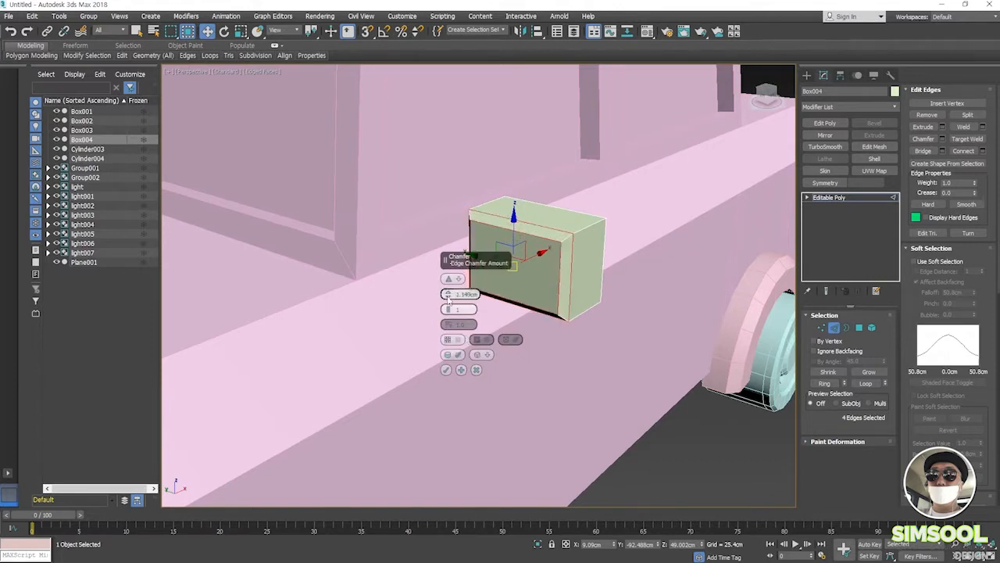
{"action": "double_click", "coordinate": [466, 295]}
{"action": "key", "text": "Return"}
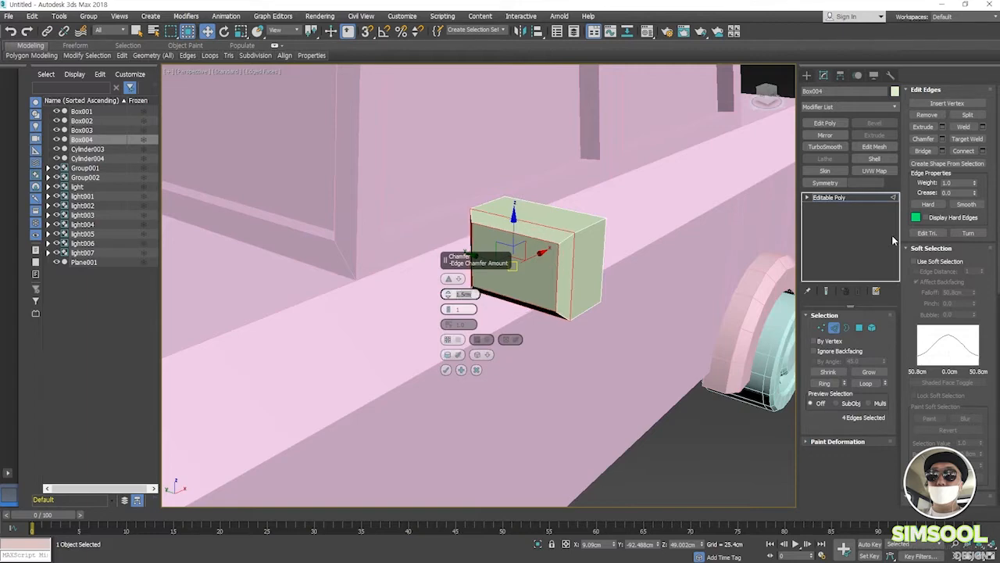
{"action": "middle_click_drag", "start_coordinate": [483, 346], "coordinate": [536, 422], "text": "alt"}
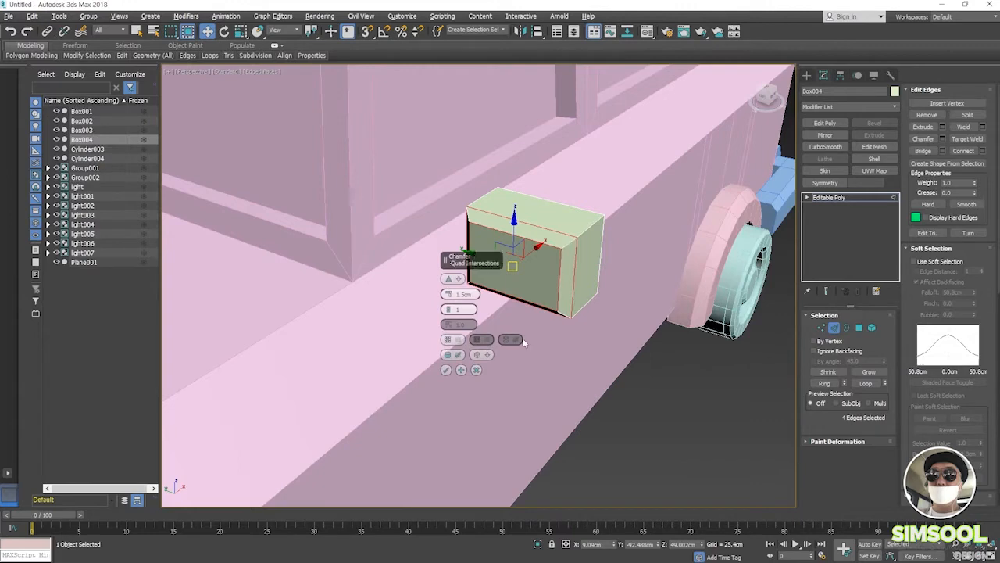
{"action": "left_click", "coordinate": [445, 371]}
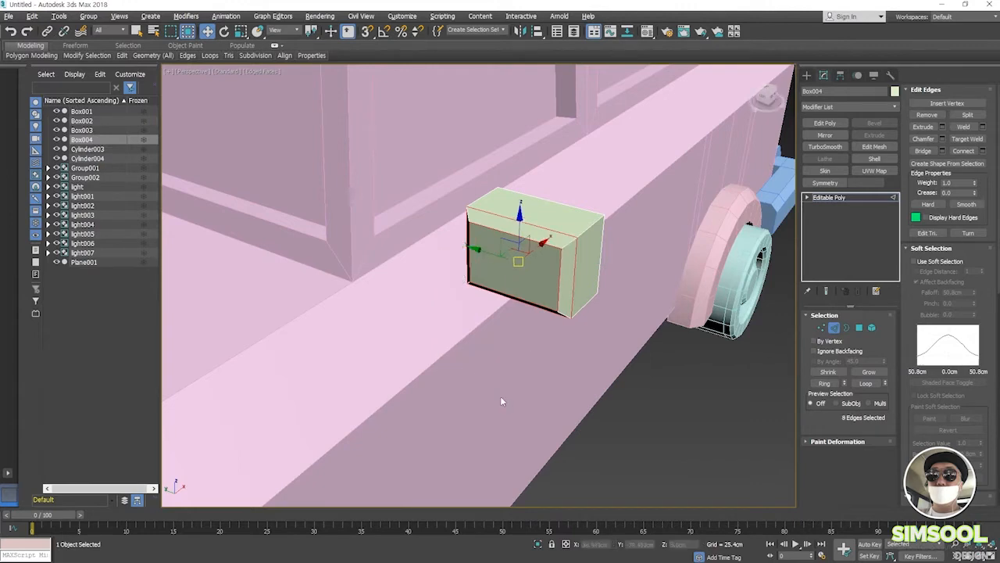
- Undo the side box's edge chamfer and add the four edges running back from its front face to the edge selection
{"action": "middle_click_drag", "start_coordinate": [502, 402], "coordinate": [481, 409], "text": "alt"}
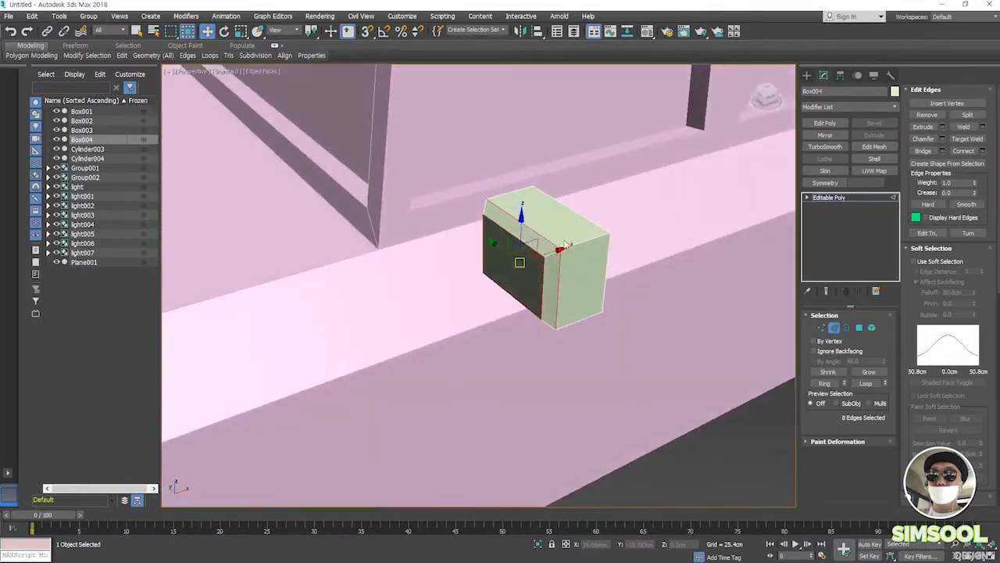
{"action": "key", "text": "ctrl+z"}
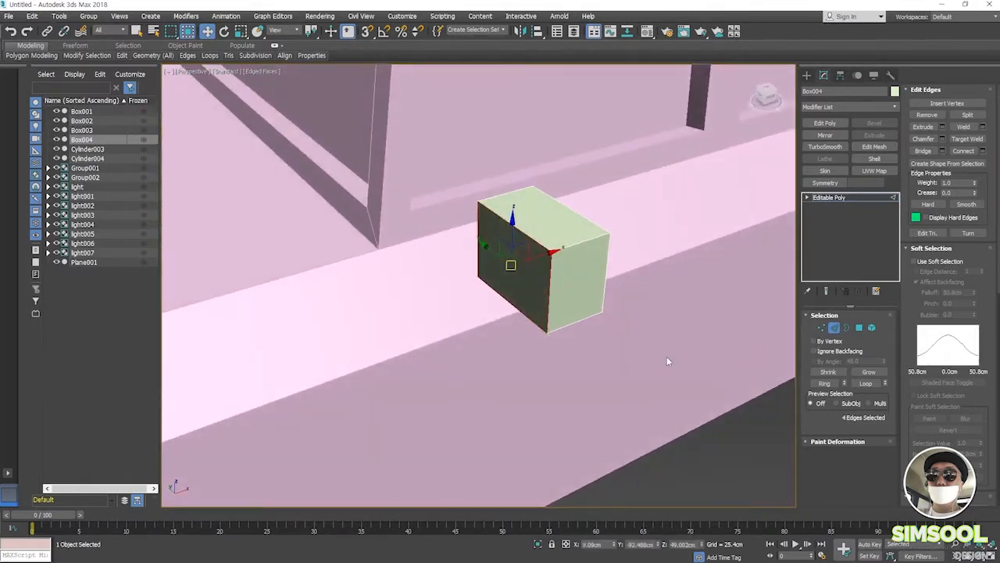
{"action": "left_click", "coordinate": [576, 243], "text": "ctrl"}
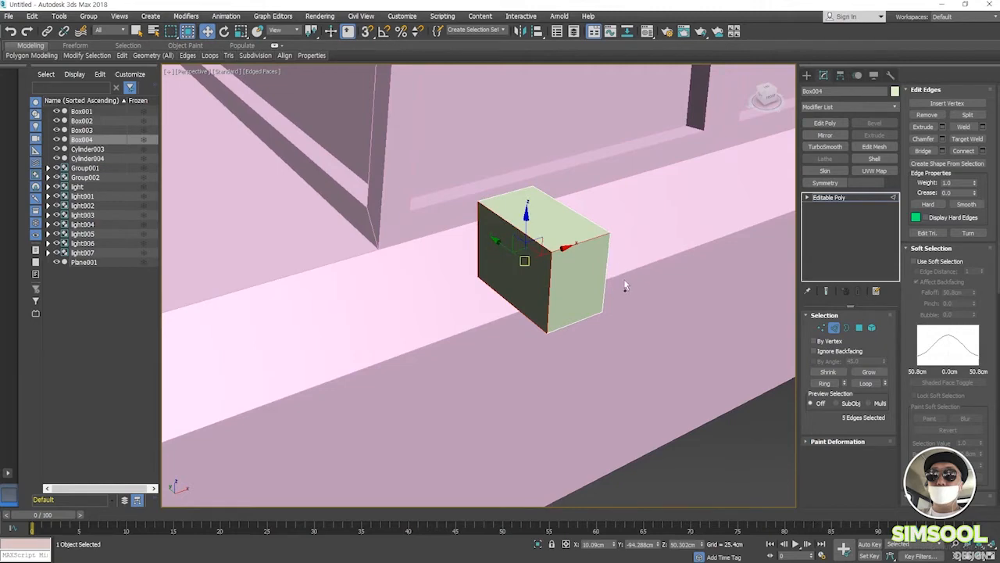
{"action": "left_click", "coordinate": [585, 321], "text": "ctrl"}
{"action": "left_click", "coordinate": [511, 191], "text": "ctrl"}
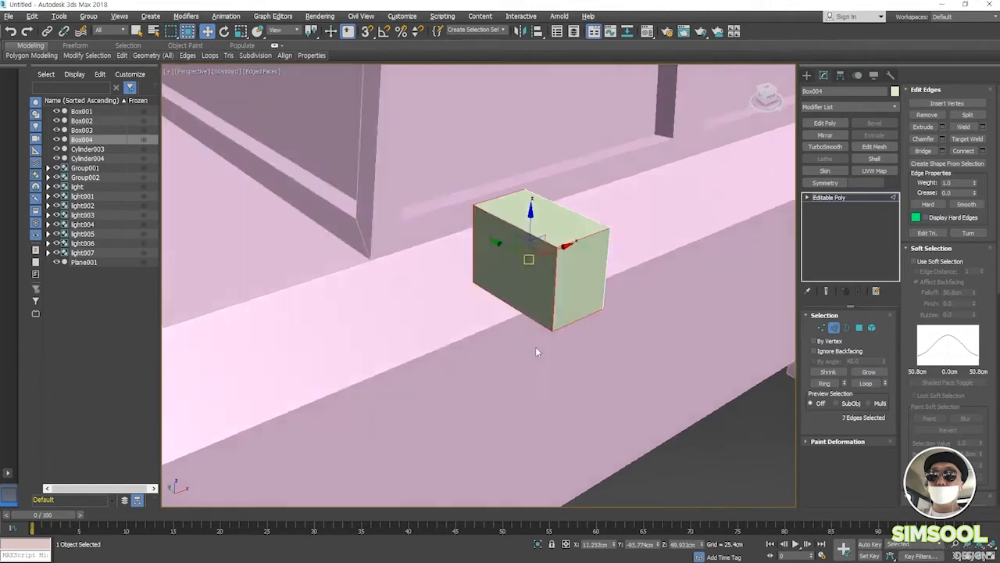
{"action": "middle_click_drag", "start_coordinate": [535, 346], "coordinate": [547, 381], "text": "alt"}
{"action": "left_click", "coordinate": [472, 327], "text": "ctrl"}
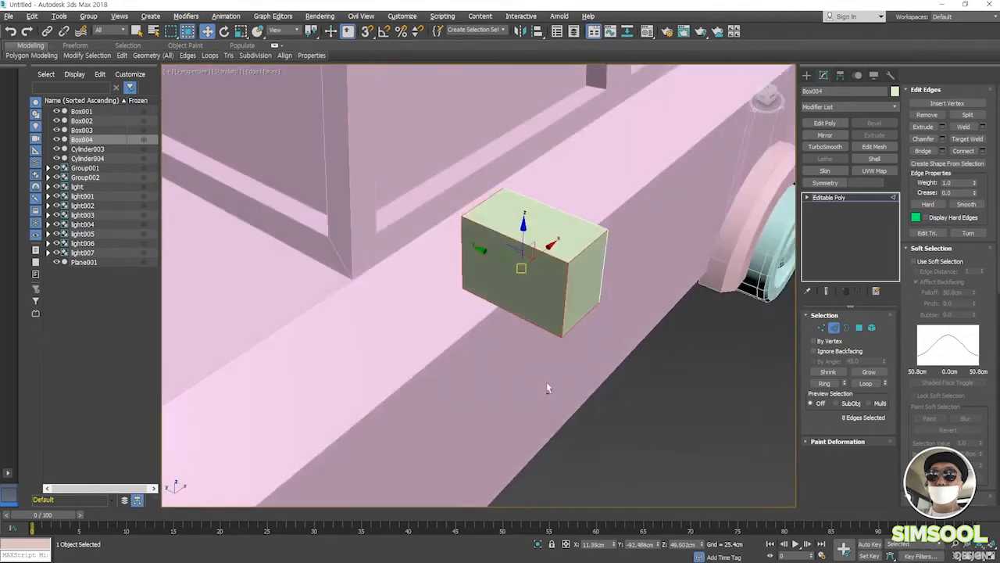
- Chamfer the eight selected edges of the side box by 1.5 cm with one segment
{"action": "right_click", "coordinate": [564, 275]}
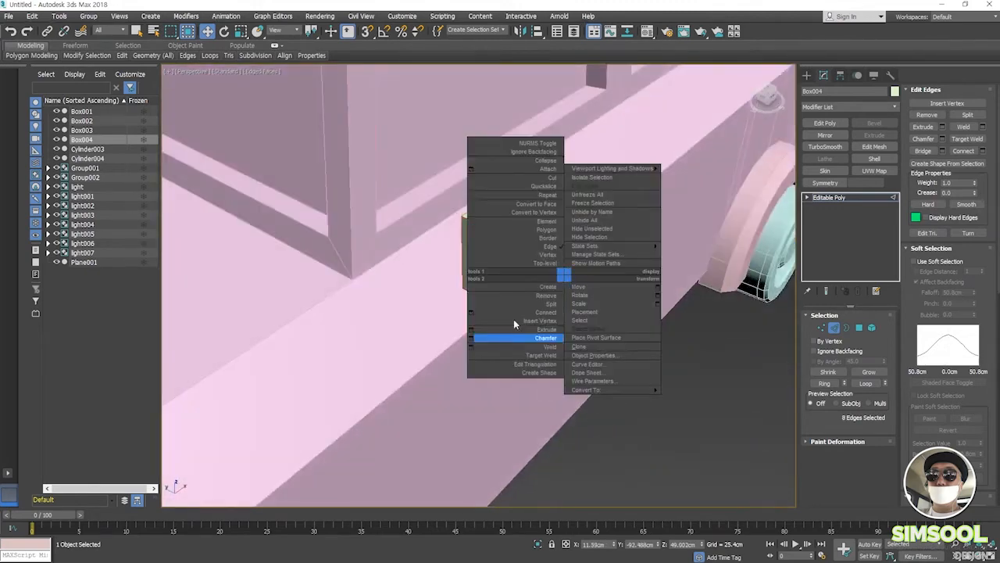
{"action": "left_click", "coordinate": [472, 342]}
{"action": "middle_click_drag", "start_coordinate": [508, 341], "coordinate": [559, 339], "text": "alt"}
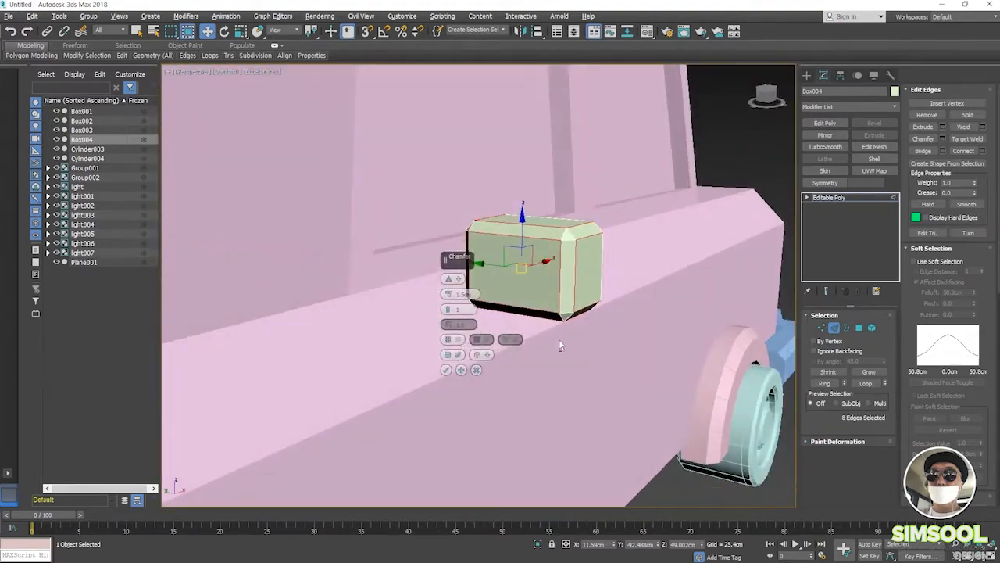
{"action": "left_click", "coordinate": [447, 370]}
- Inset the side box's large rear-facing polygon by 1 cm
{"action": "mouse_move", "coordinate": [482, 370]}
{"action": "middle_mouse_down", "text": "alt"}
{"action": "mouse_move", "coordinate": [571, 365]}
{"action": "mouse_move", "coordinate": [481, 361]}
{"action": "middle_mouse_up", "text": "alt"}
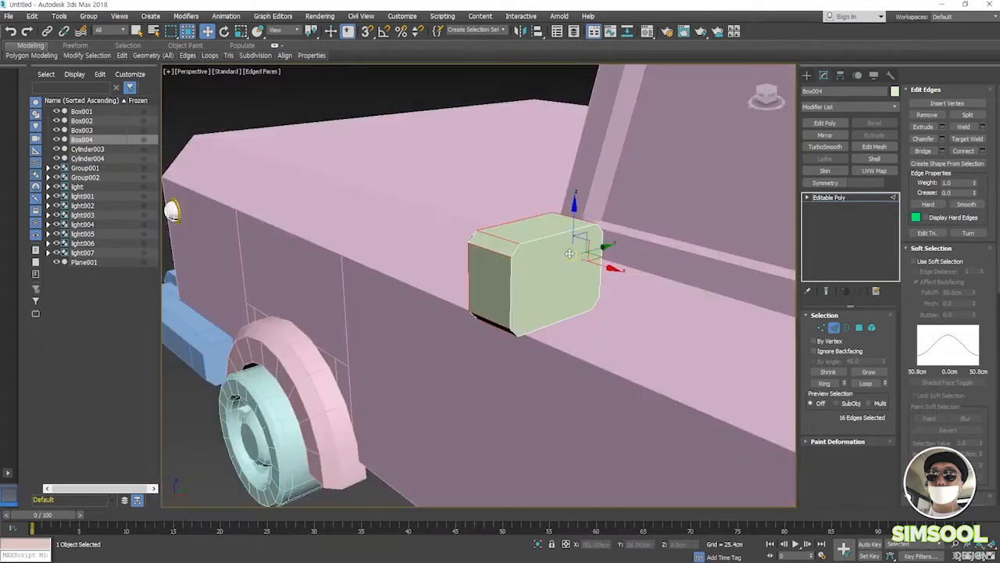
{"action": "left_click", "coordinate": [859, 328]}
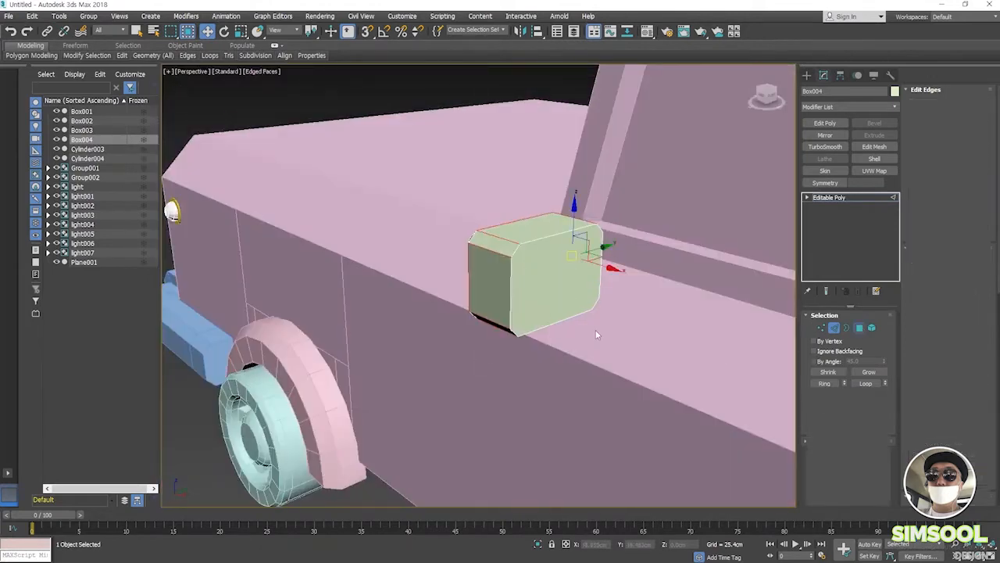
{"action": "left_click", "coordinate": [552, 293]}
{"action": "right_click", "coordinate": [543, 287]}
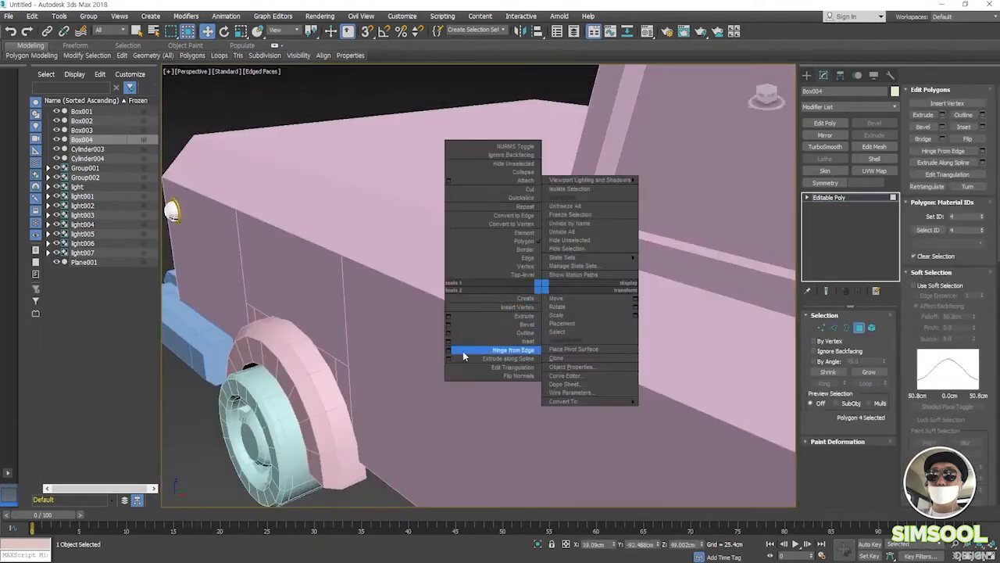
{"action": "left_click", "coordinate": [448, 342]}
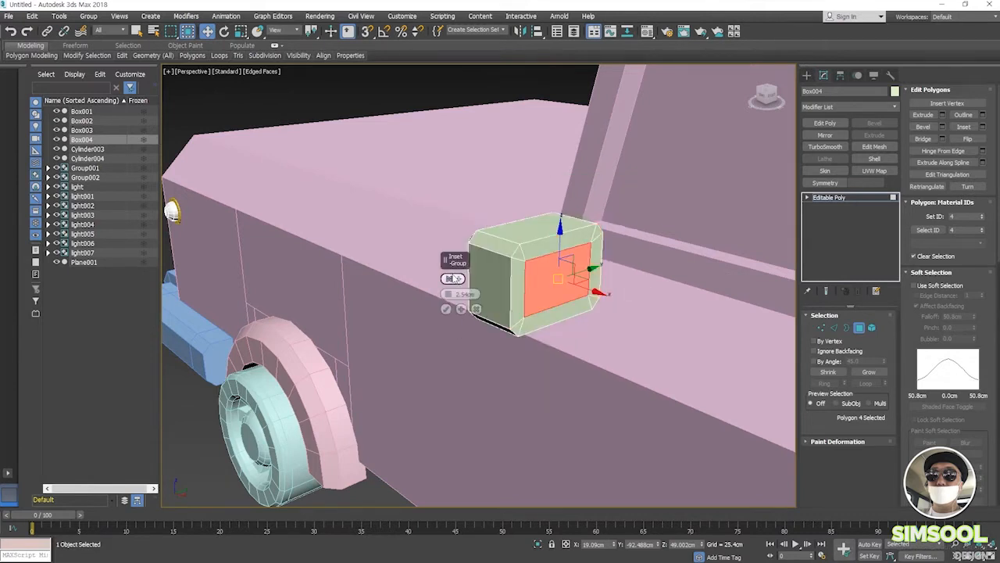
{"action": "left_click_drag", "start_coordinate": [447, 294], "coordinate": [447, 294]}
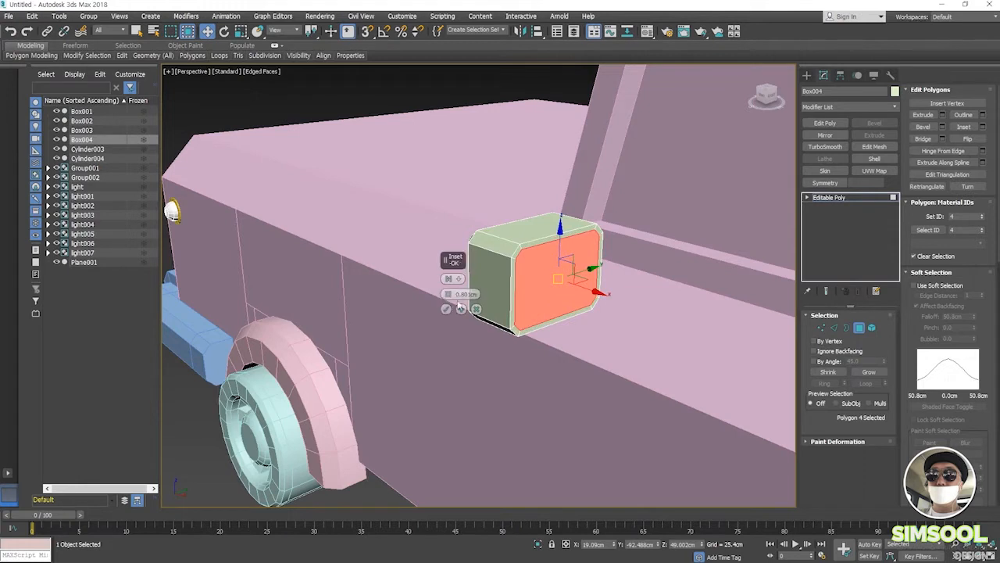
{"action": "type", "text": "1"}
{"action": "key", "text": "Return"}
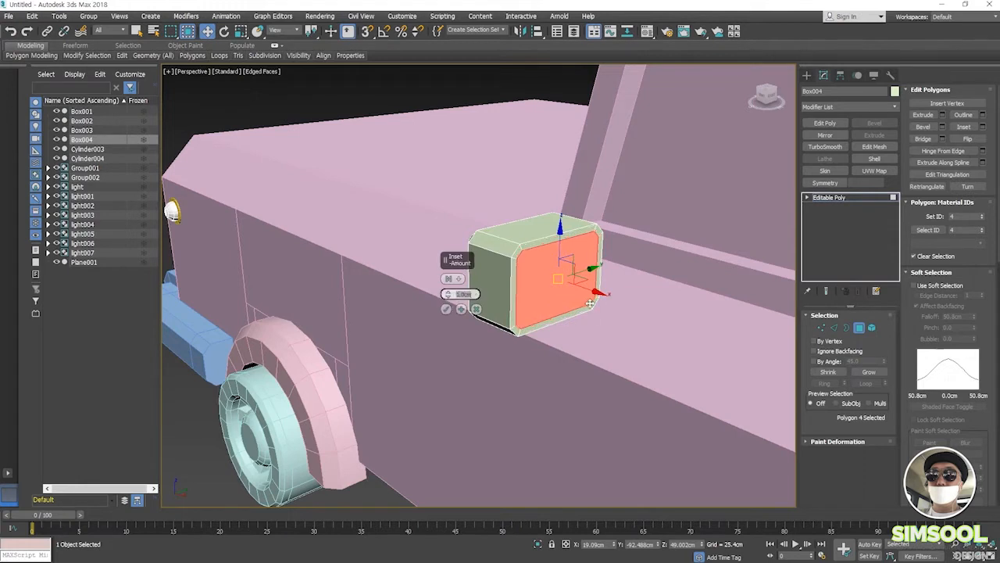
{"action": "left_click", "coordinate": [446, 309]}
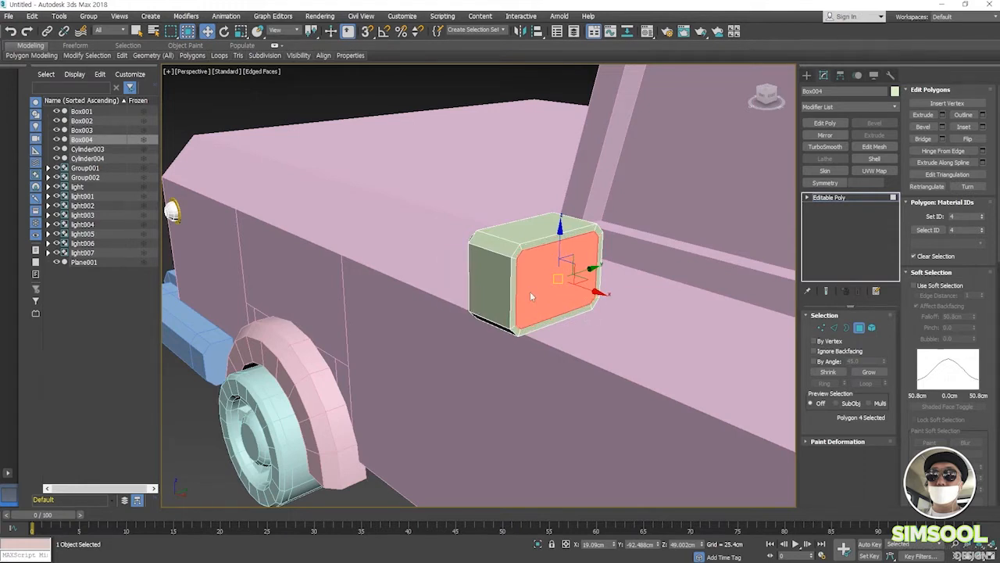
- Extrude the inset polygon slightly inward to recess the mirror surface, and leave polygon editing
{"action": "right_click", "coordinate": [530, 292]}
{"action": "left_click", "coordinate": [435, 323]}
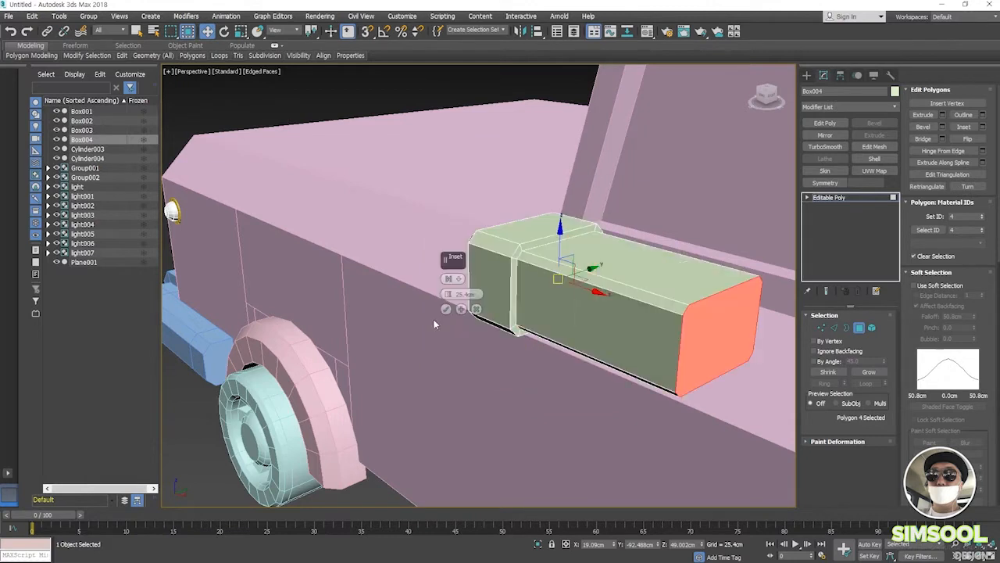
{"action": "left_click_drag", "start_coordinate": [447, 294], "coordinate": [447, 333]}
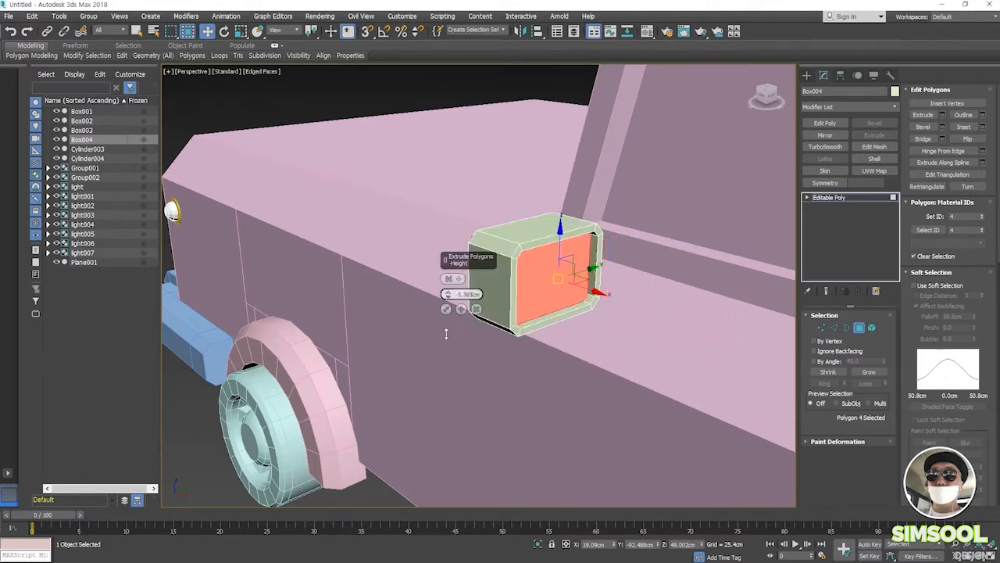
{"action": "left_click", "coordinate": [447, 310]}
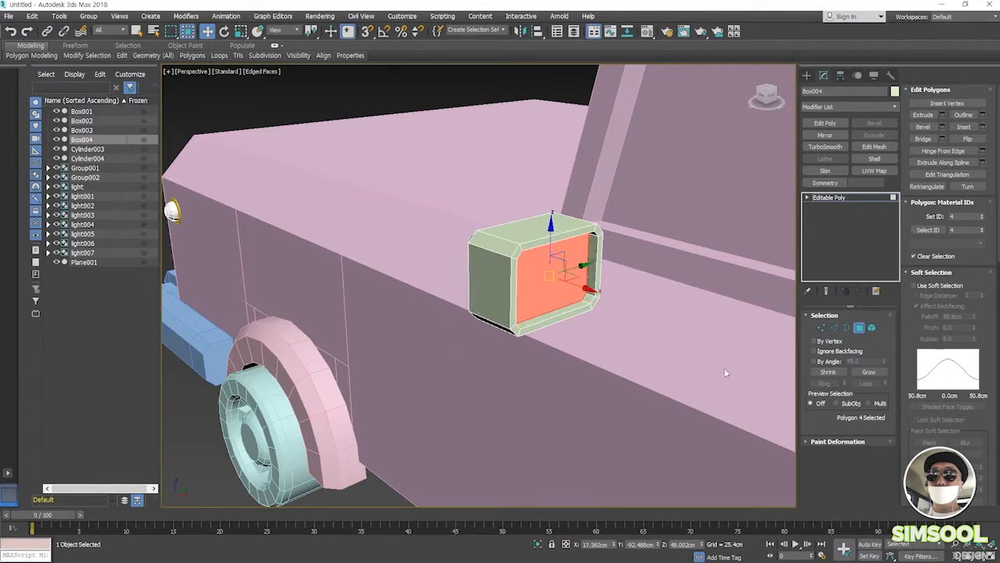
{"action": "left_click", "coordinate": [860, 327]}
- Create a sphere with a radius of about 1.6 cm on the sloped body ledge beside the mirror box
{"action": "middle_click_drag", "start_coordinate": [422, 410], "coordinate": [549, 399], "text": "alt"}
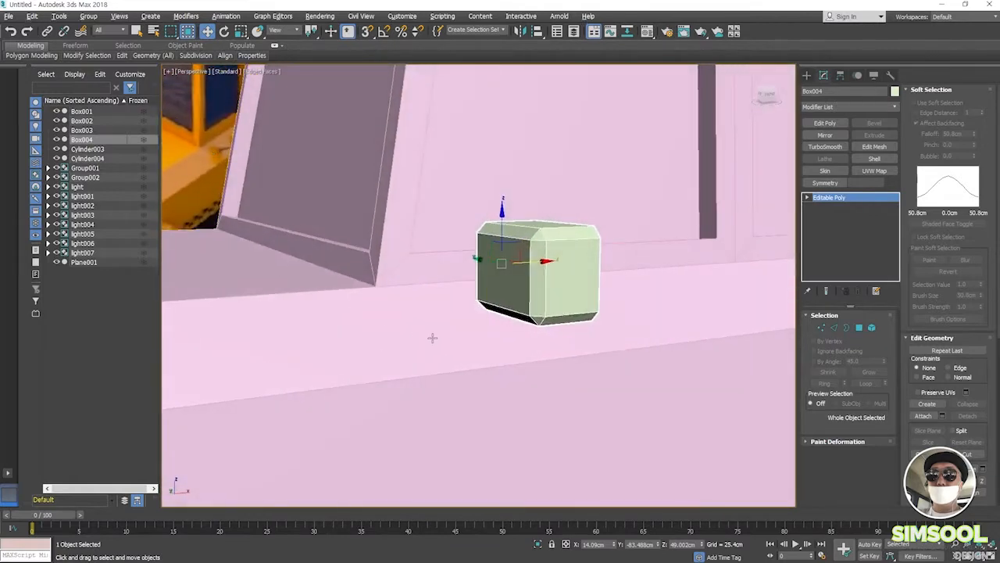
{"action": "middle_click_drag", "start_coordinate": [431, 337], "coordinate": [498, 358], "text": "alt"}
{"action": "left_click", "coordinate": [808, 76]}
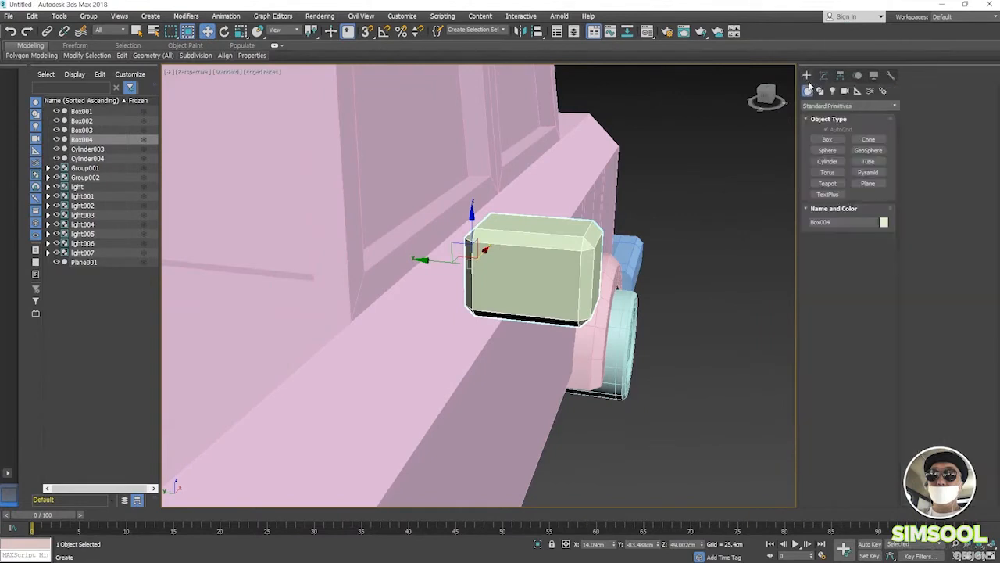
{"action": "left_click", "coordinate": [827, 150]}
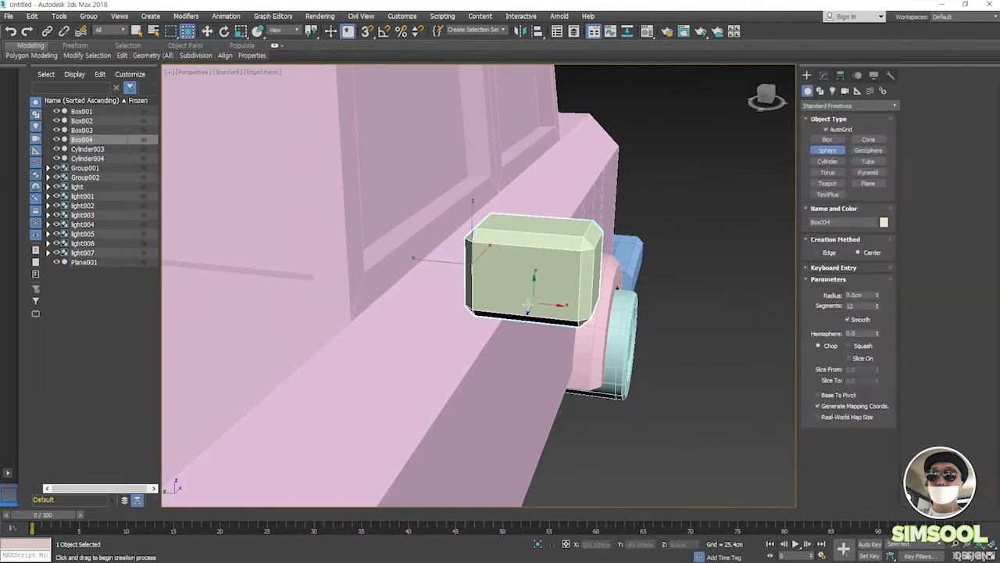
{"action": "left_click", "coordinate": [442, 312]}
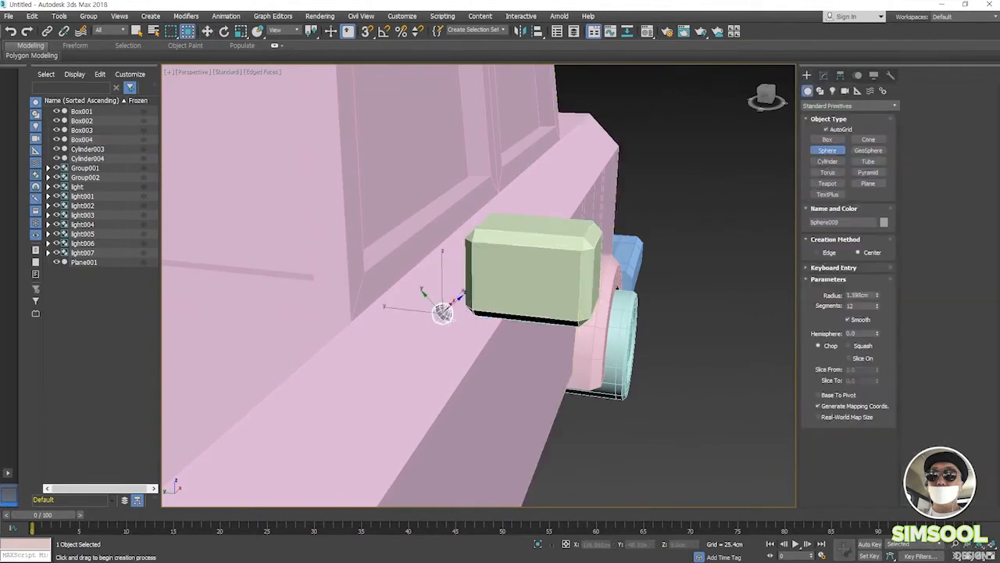
{"action": "left_click_drag", "start_coordinate": [452, 319], "coordinate": [454, 321]}
- Move the sphere slightly along the body ledge toward the front of the car and convert it to an Editable Poly
{"action": "middle_click_drag", "start_coordinate": [476, 334], "coordinate": [479, 371], "text": "alt"}
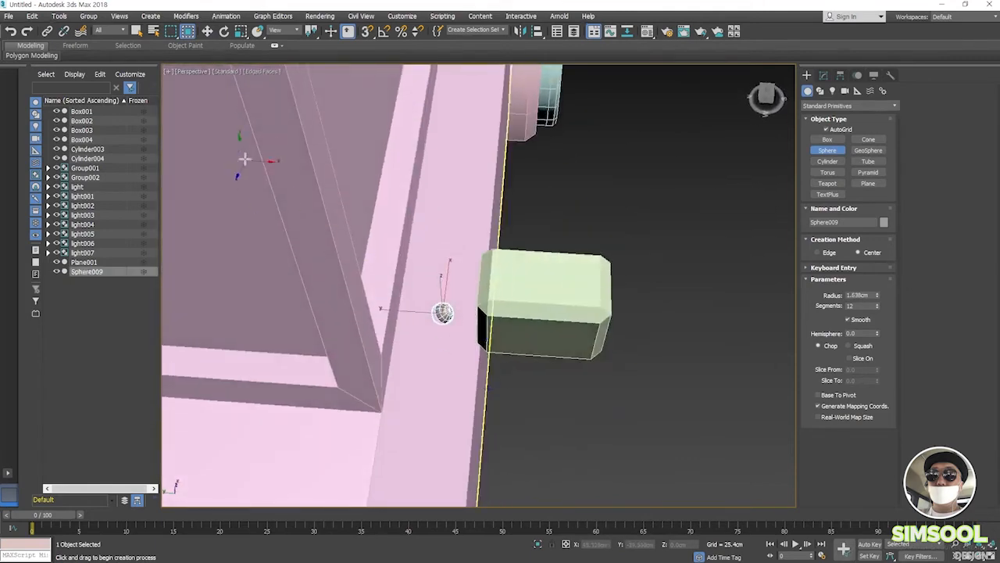
{"action": "key", "text": "w"}
{"action": "left_click_drag", "start_coordinate": [447, 274], "coordinate": [447, 281]}
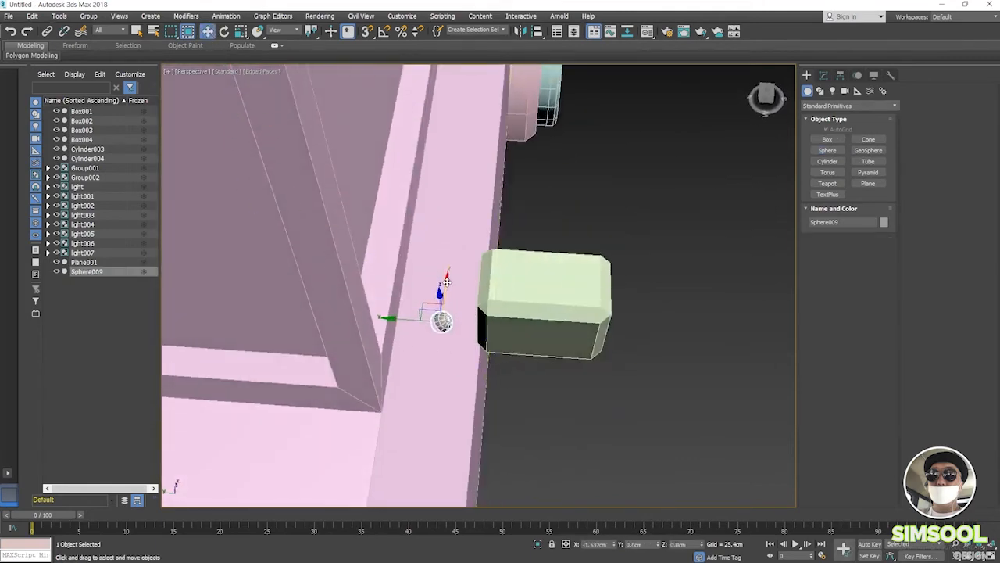
{"action": "middle_click_drag", "start_coordinate": [447, 281], "coordinate": [449, 325], "text": "alt"}
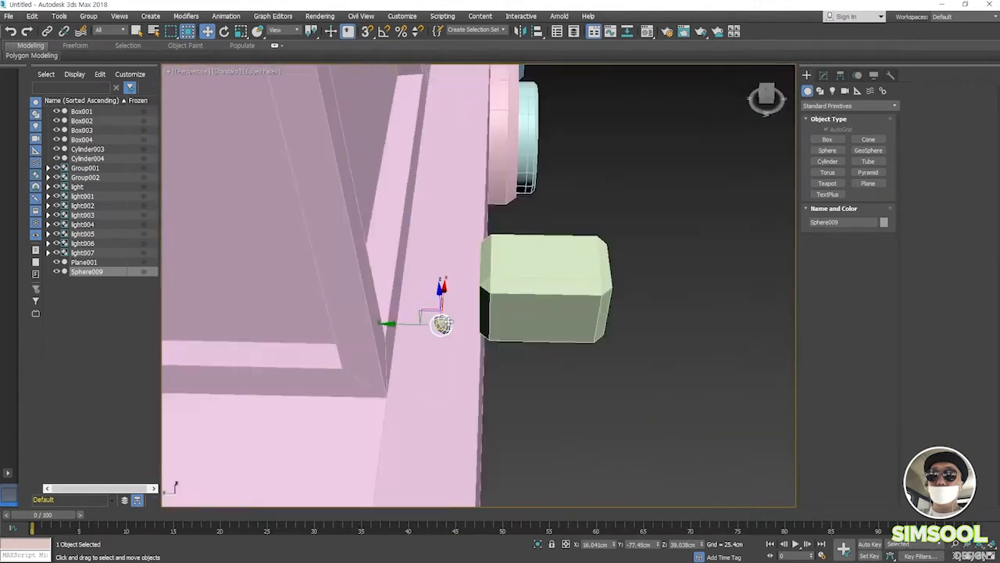
{"action": "scroll", "coordinate": [447, 324], "scroll_direction": "up", "scroll_amount": 5}
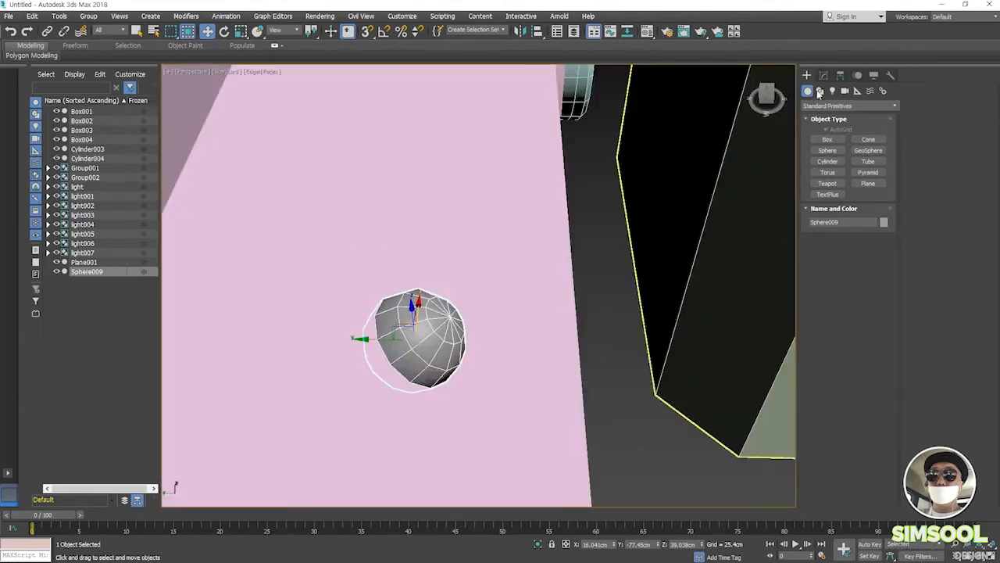
{"action": "right_click", "coordinate": [432, 344]}
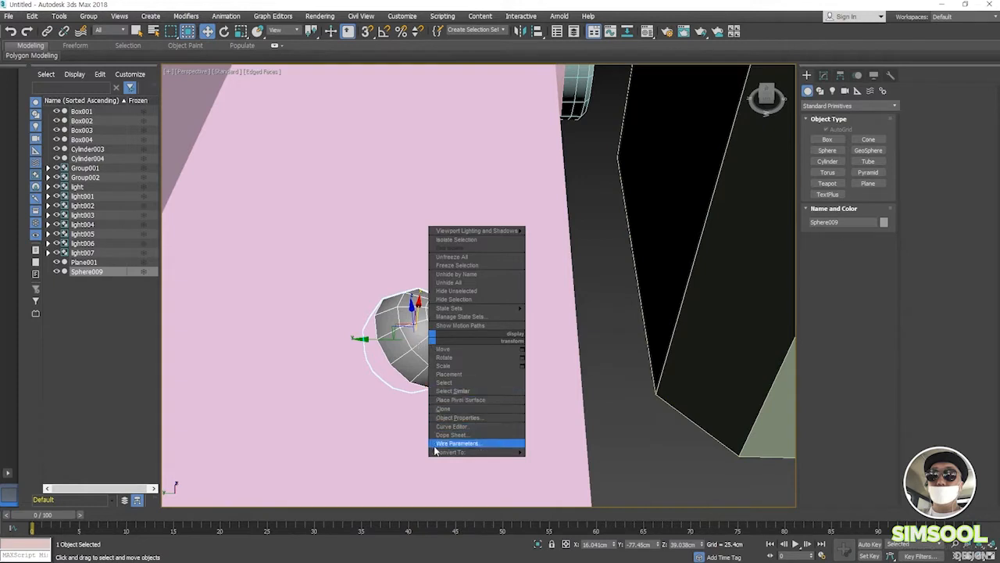
{"action": "mouse_move", "coordinate": [440, 451]}
{"action": "left_click", "coordinate": [390, 461]}
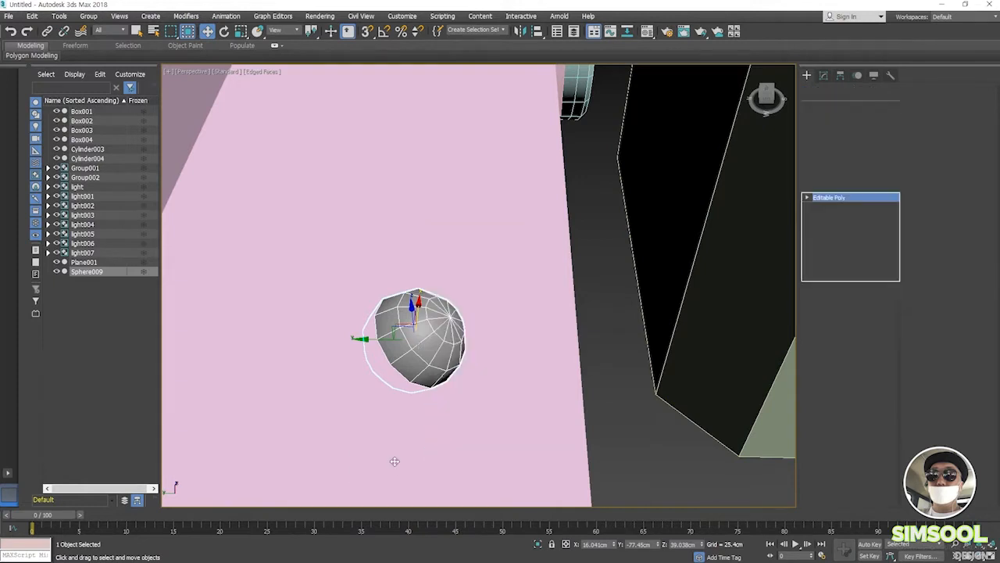
{"action": "left_click", "coordinate": [859, 329]}
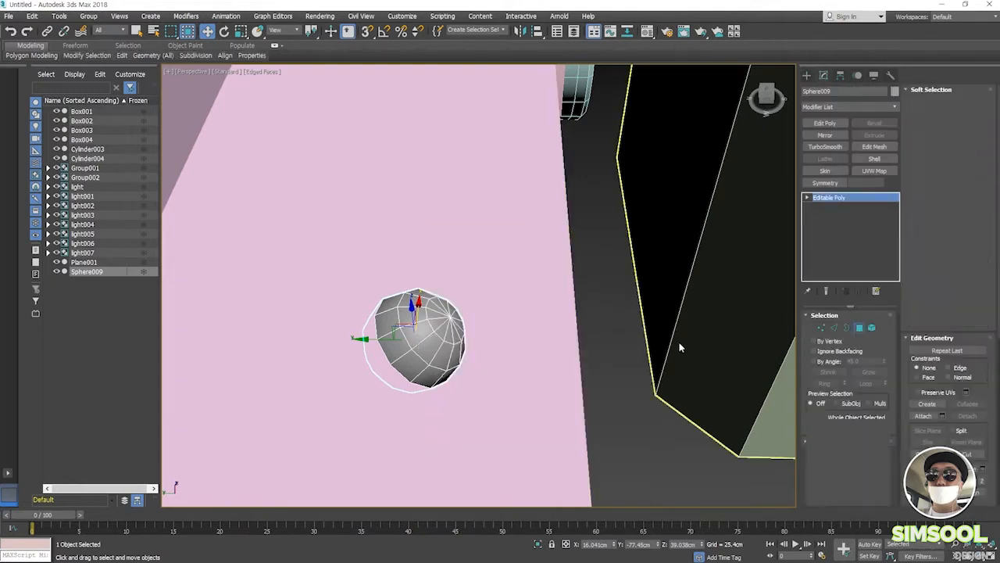
{"action": "left_click", "coordinate": [438, 319]}
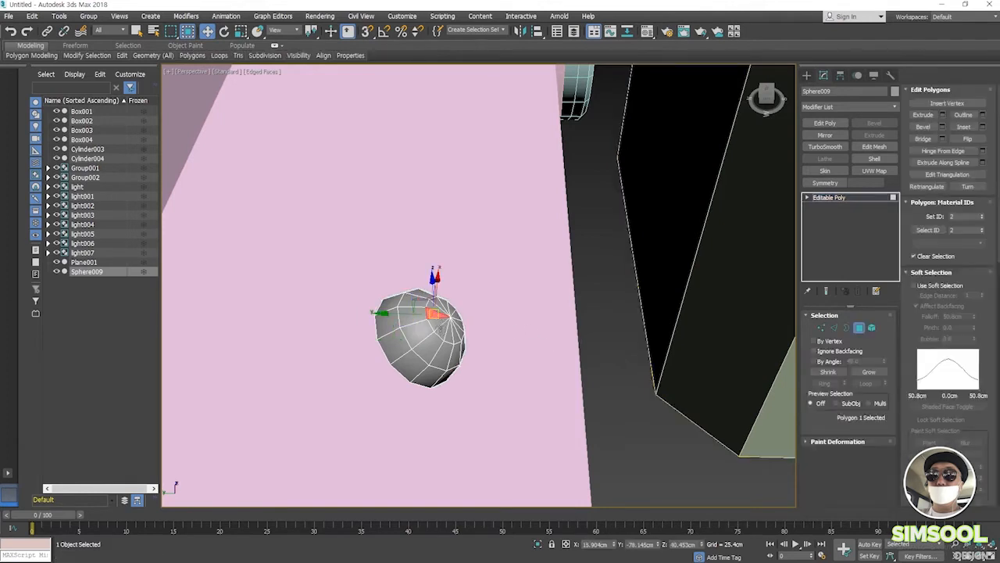
{"action": "left_click", "coordinate": [438, 325], "text": "ctrl"}
{"action": "left_click", "coordinate": [444, 328], "text": "ctrl"}
{"action": "left_click", "coordinate": [450, 331], "text": "ctrl"}
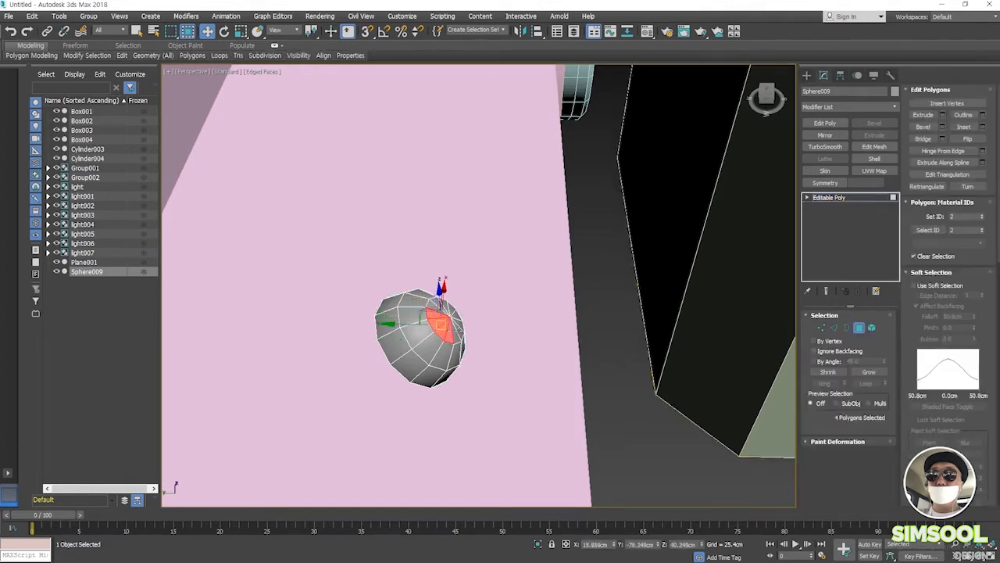
{"action": "left_click", "coordinate": [453, 331], "text": "ctrl"}
- Select the sphere's pole vertex facing the mirror box and convert the selection to the polygons surrounding it
{"action": "scroll", "coordinate": [452, 332], "scroll_direction": "up", "scroll_amount": 5}
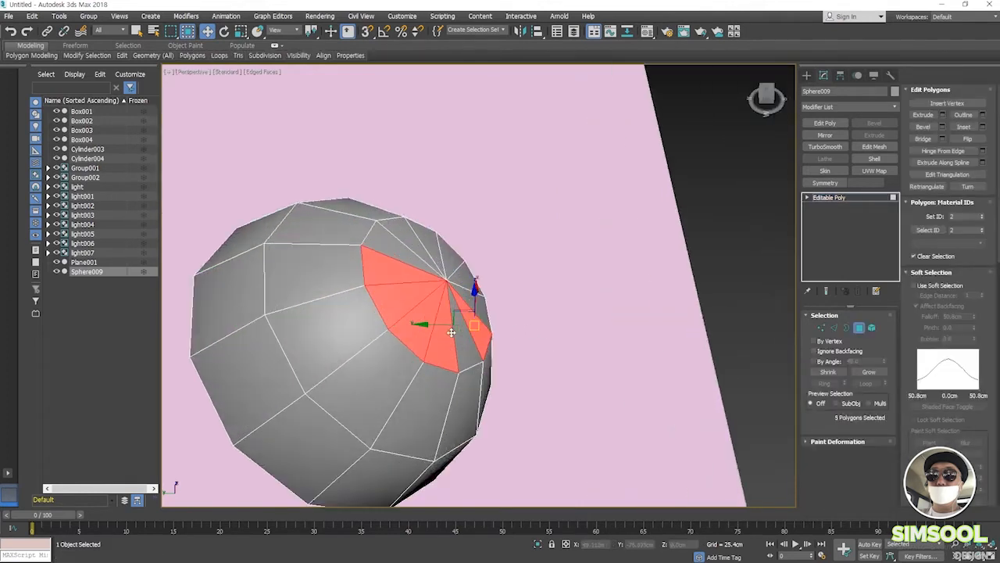
{"action": "left_click", "coordinate": [823, 329]}
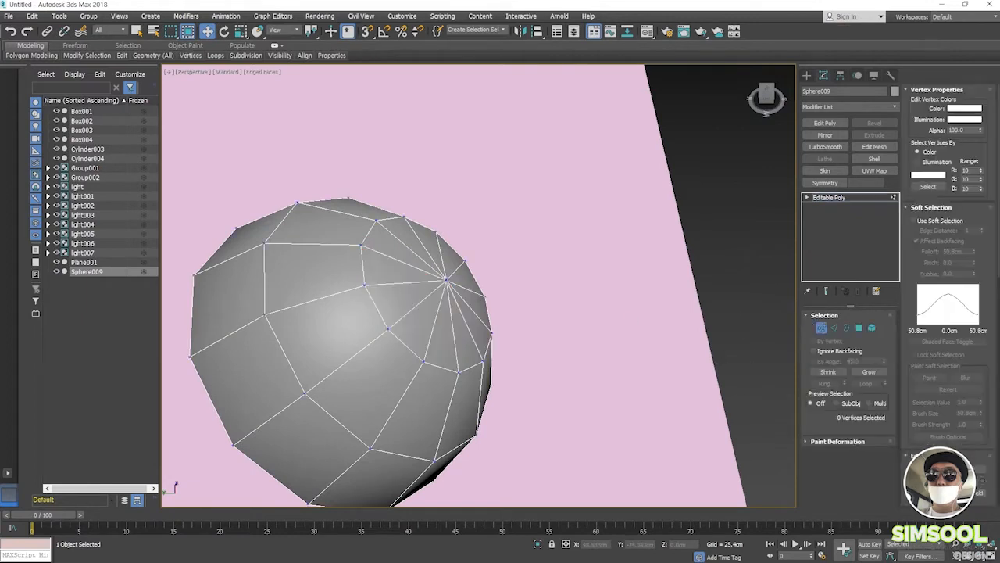
{"action": "left_click", "coordinate": [445, 279]}
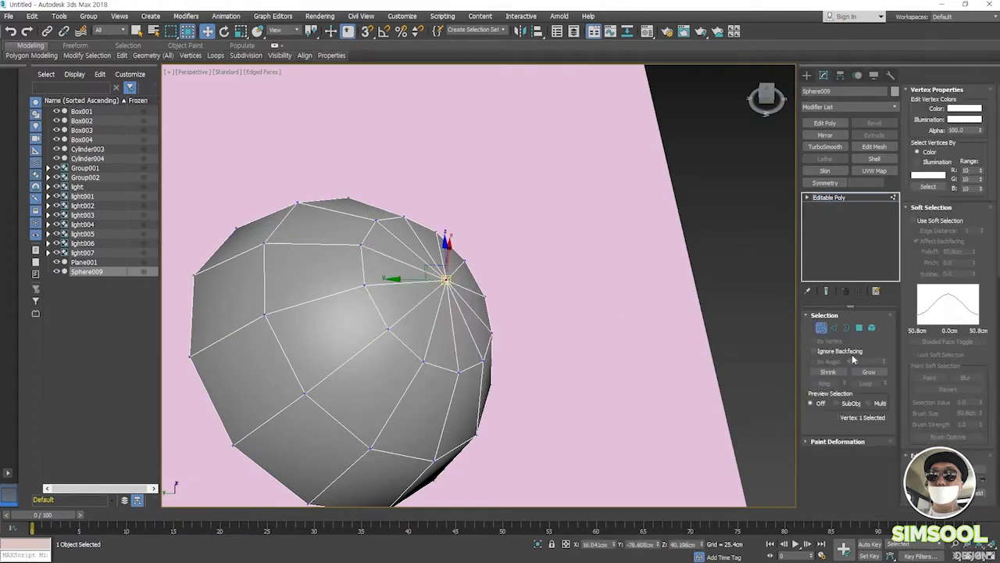
{"action": "left_click", "coordinate": [859, 329], "text": "ctrl"}
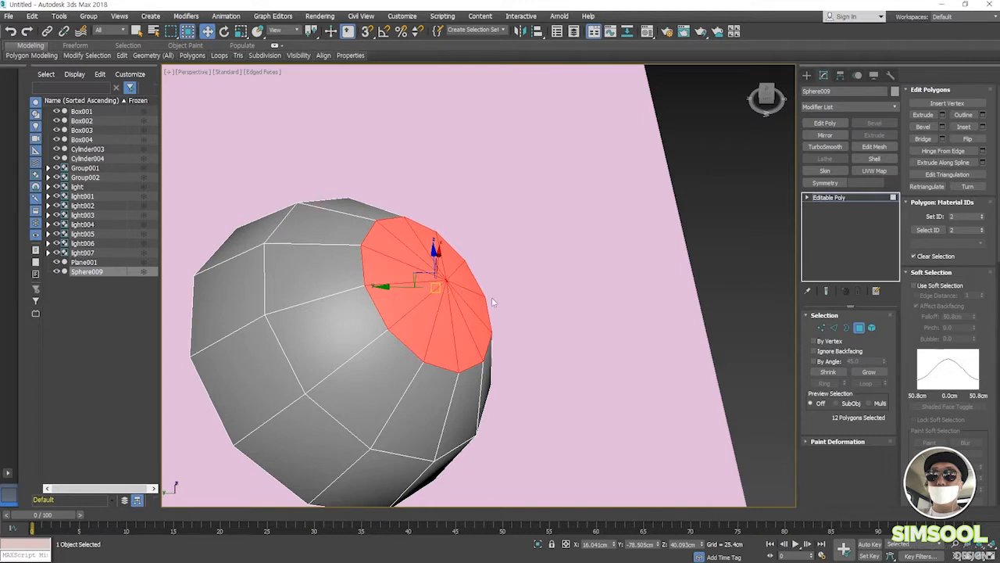
- Extrude the sphere's selected pole polygons about 9 cm toward the mirror box to form the mirror arm
{"action": "scroll", "coordinate": [446, 328], "scroll_direction": "down", "scroll_amount": 4}
{"action": "right_click", "coordinate": [440, 316]}
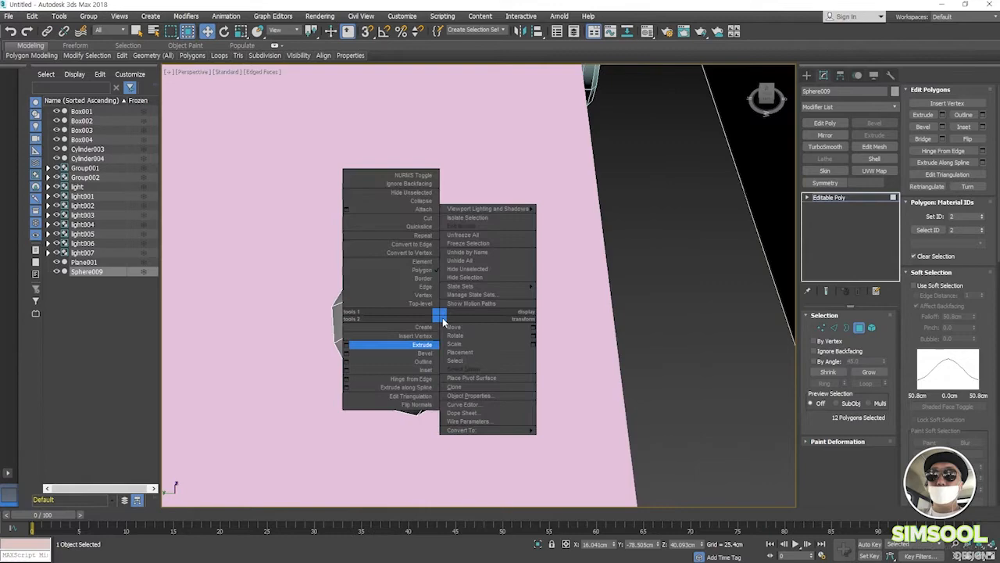
{"action": "left_click", "coordinate": [347, 345]}
{"action": "scroll", "coordinate": [475, 351], "scroll_direction": "down", "scroll_amount": 4}
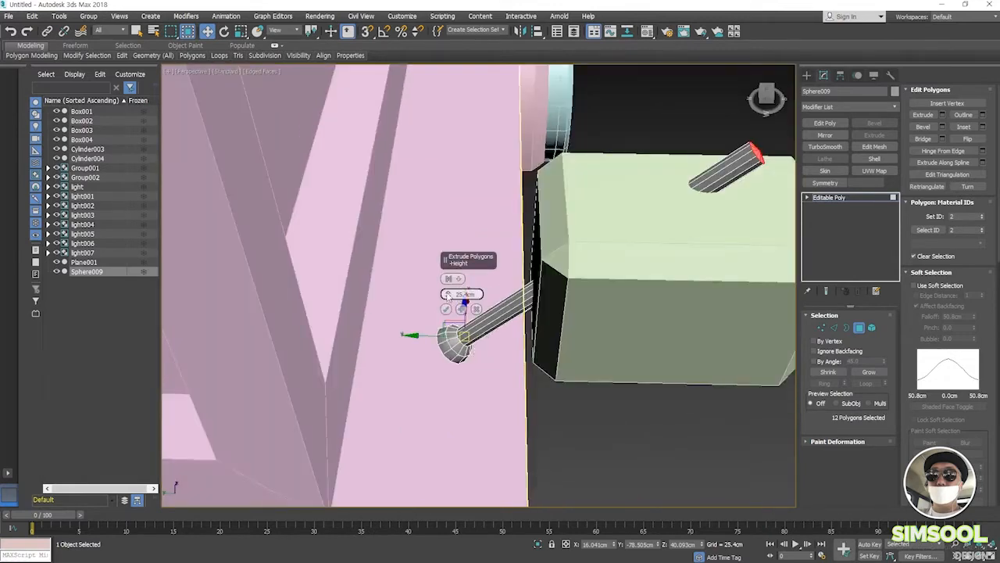
{"action": "left_click_drag", "start_coordinate": [448, 294], "coordinate": [448, 295]}
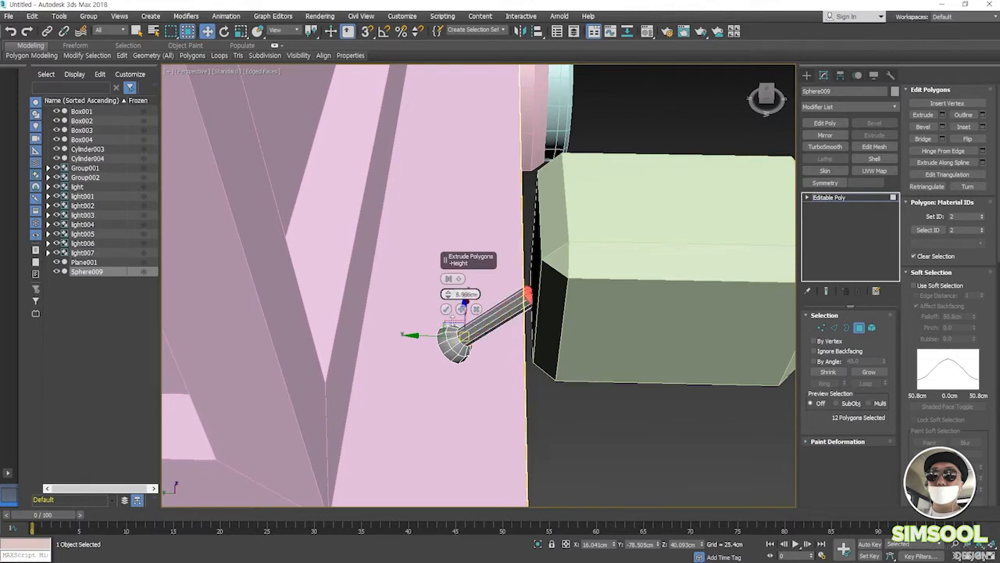
{"action": "mouse_move", "coordinate": [494, 346]}
{"action": "middle_mouse_down", "text": "alt"}
{"action": "mouse_move", "coordinate": [535, 346]}
{"action": "mouse_move", "coordinate": [521, 324]}
{"action": "mouse_move", "coordinate": [501, 328]}
{"action": "mouse_move", "coordinate": [486, 309]}
{"action": "mouse_move", "coordinate": [489, 336]}
{"action": "middle_mouse_up", "text": "alt"}
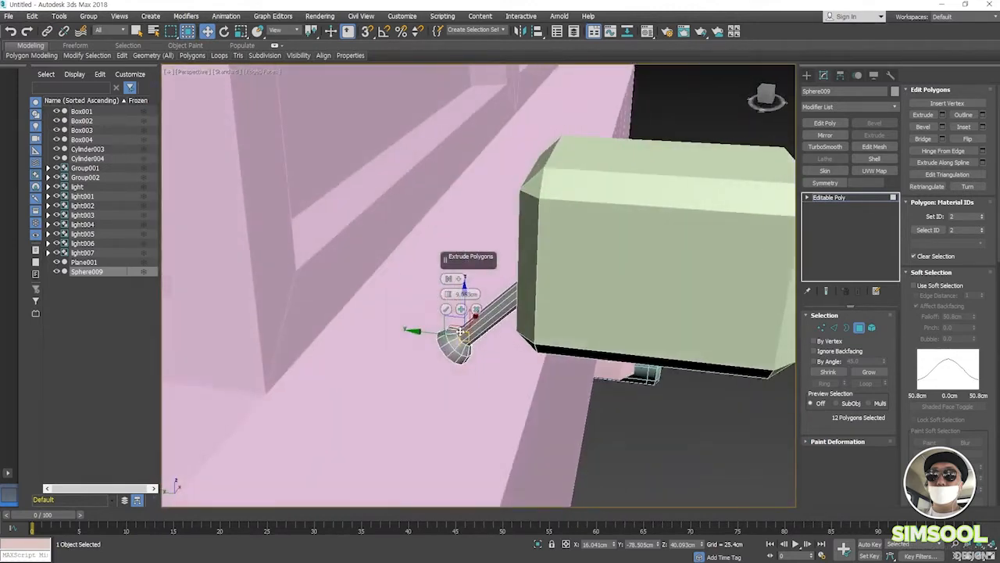
{"action": "scroll", "coordinate": [461, 334], "scroll_direction": "up", "scroll_amount": 5}
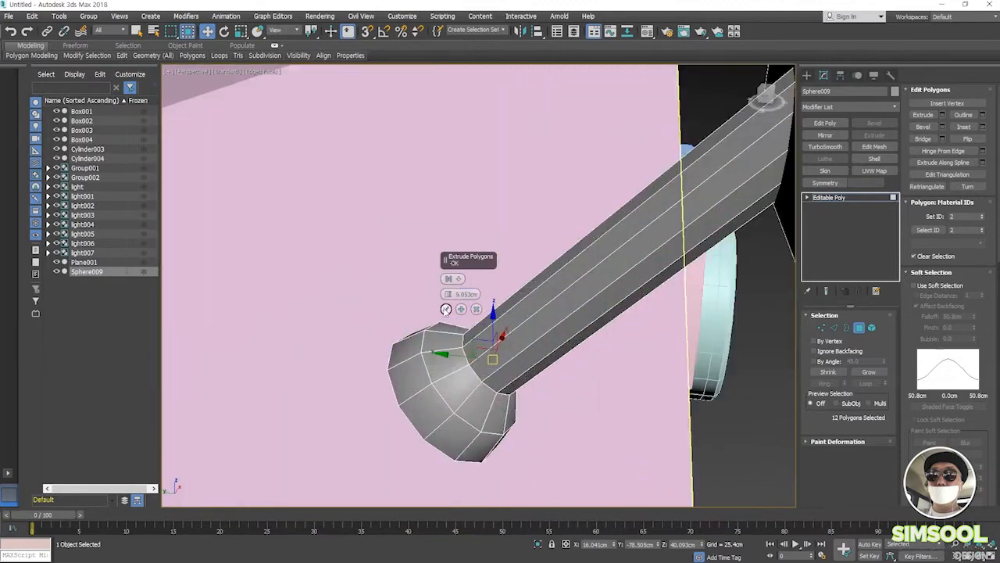
{"action": "left_click", "coordinate": [445, 309]}
{"action": "scroll", "coordinate": [446, 312], "scroll_direction": "down", "scroll_amount": 5}
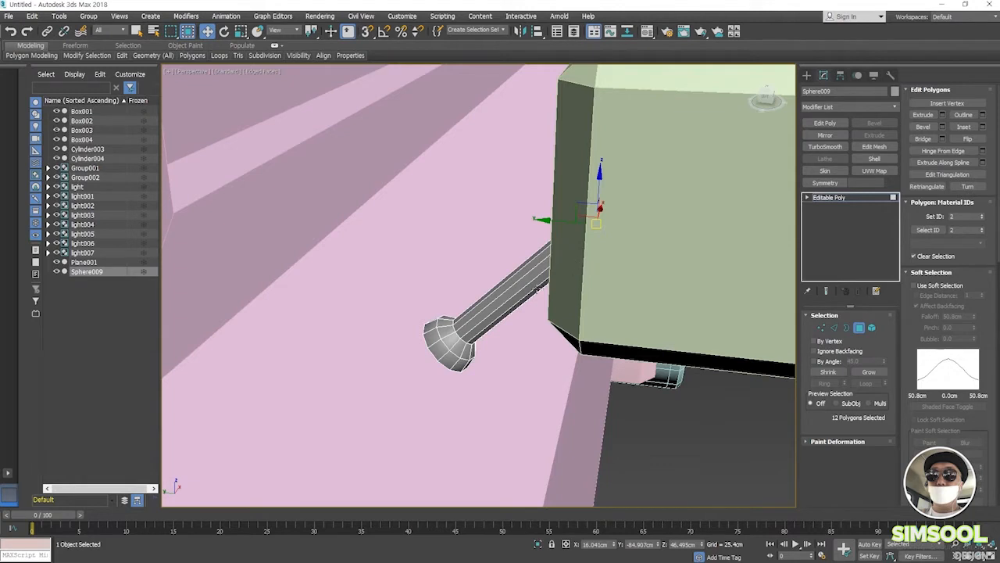
- Scale the polygons at the arm's free end down slightly to taper it, and leave polygon editing
{"action": "middle_click_drag", "start_coordinate": [538, 290], "coordinate": [501, 281], "text": "alt"}
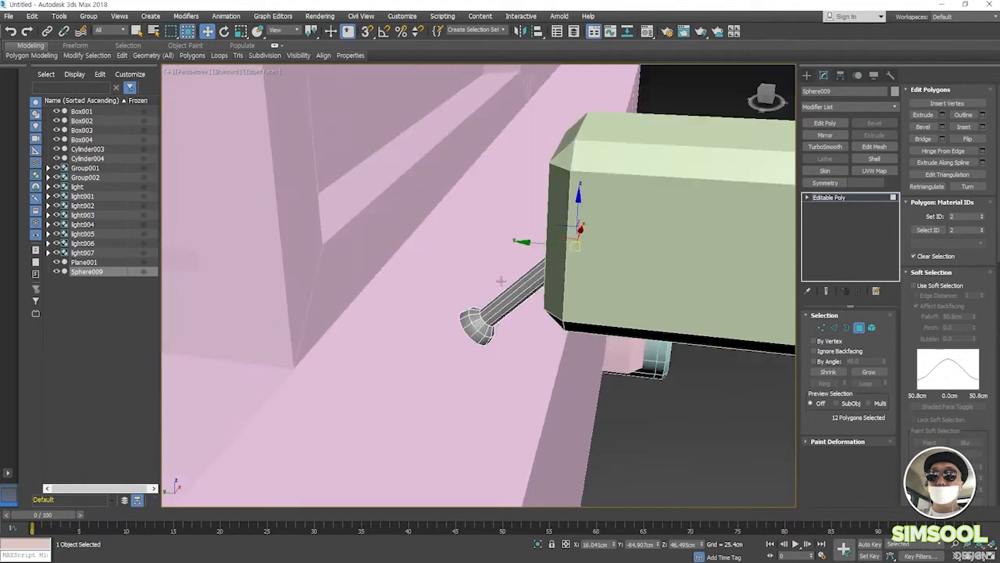
{"action": "left_click", "coordinate": [243, 32]}
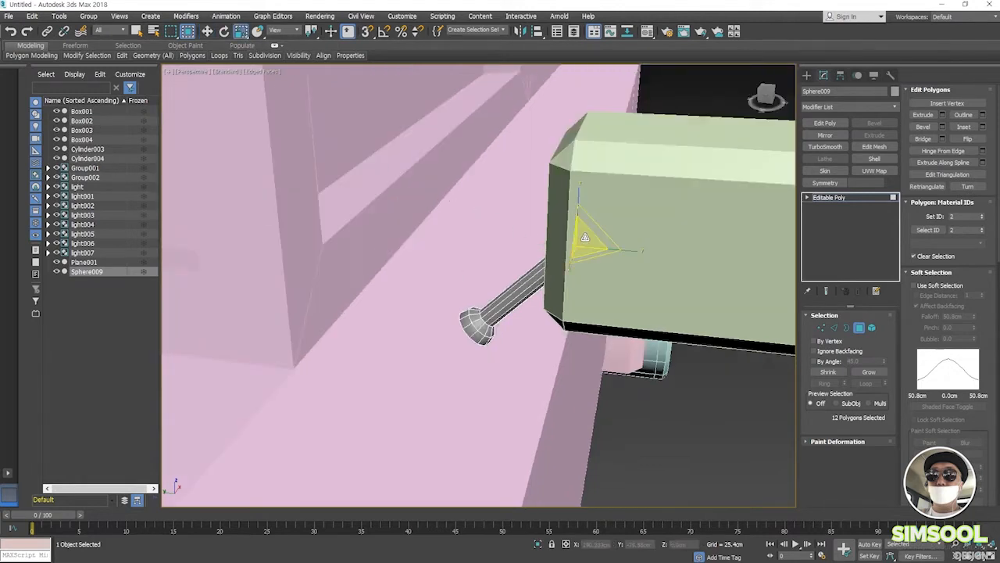
{"action": "left_click_drag", "start_coordinate": [584, 237], "coordinate": [576, 256]}
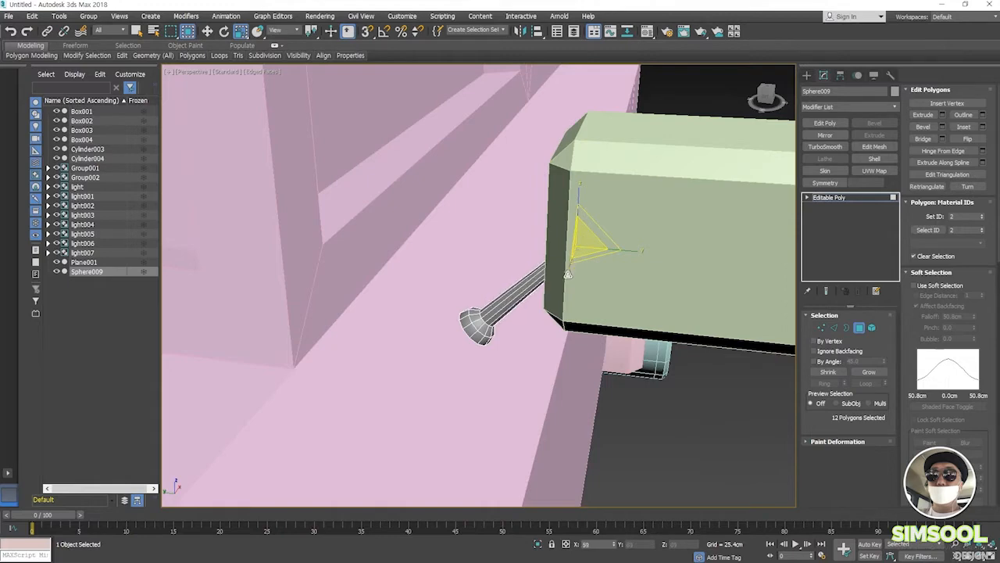
{"action": "middle_click_drag", "start_coordinate": [527, 346], "coordinate": [483, 362], "text": "alt"}
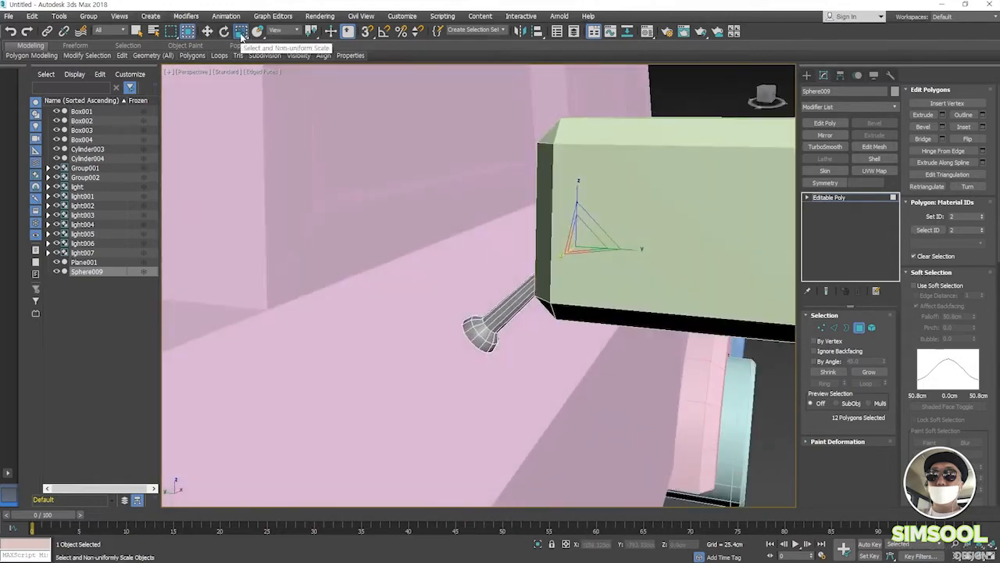
{"action": "left_click", "coordinate": [208, 31]}
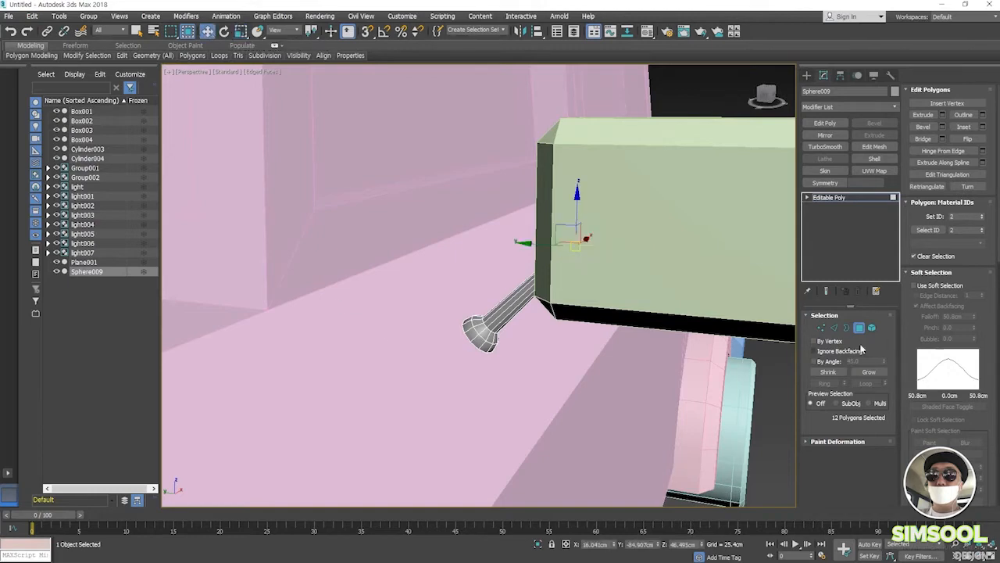
{"action": "left_click", "coordinate": [859, 329]}
- Raise the mirror box about 2.6 cm and nudge it horizontally so its lower corner rests on the arm's end
{"action": "middle_click_drag", "start_coordinate": [534, 398], "coordinate": [357, 395], "text": "alt"}
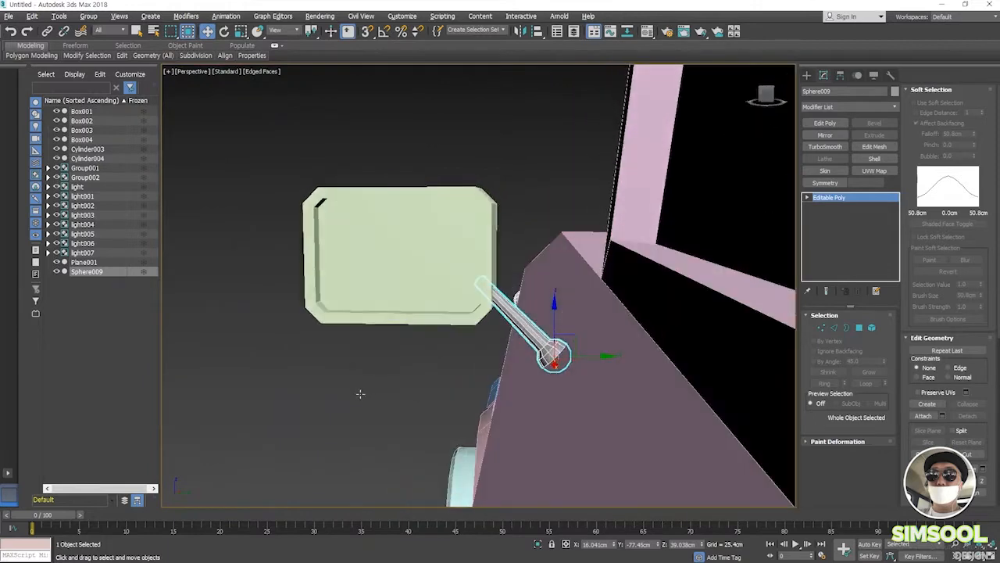
{"action": "left_click", "coordinate": [362, 242]}
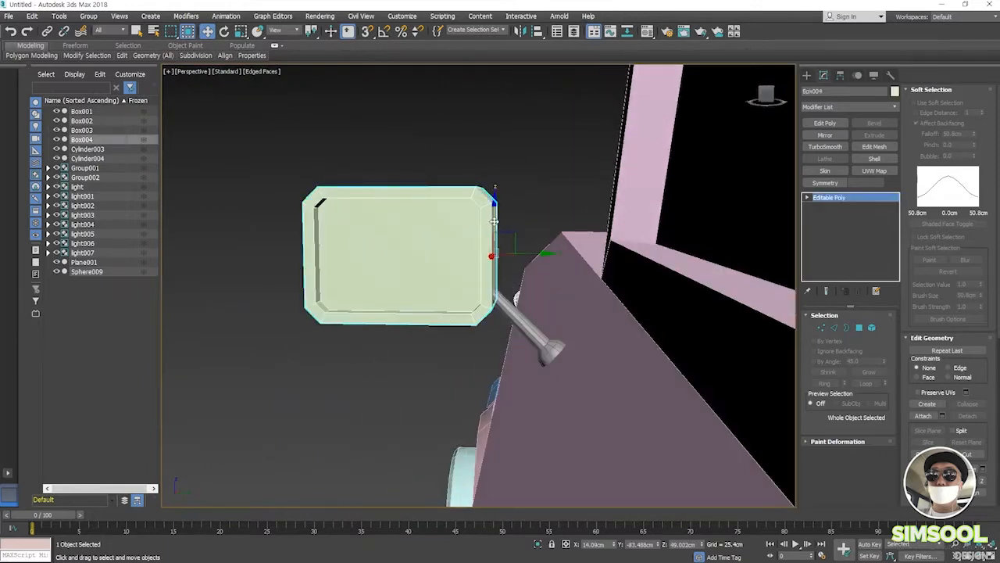
{"action": "left_click_drag", "start_coordinate": [494, 221], "coordinate": [494, 195]}
{"action": "middle_click_drag", "start_coordinate": [446, 359], "coordinate": [332, 272], "text": "alt"}
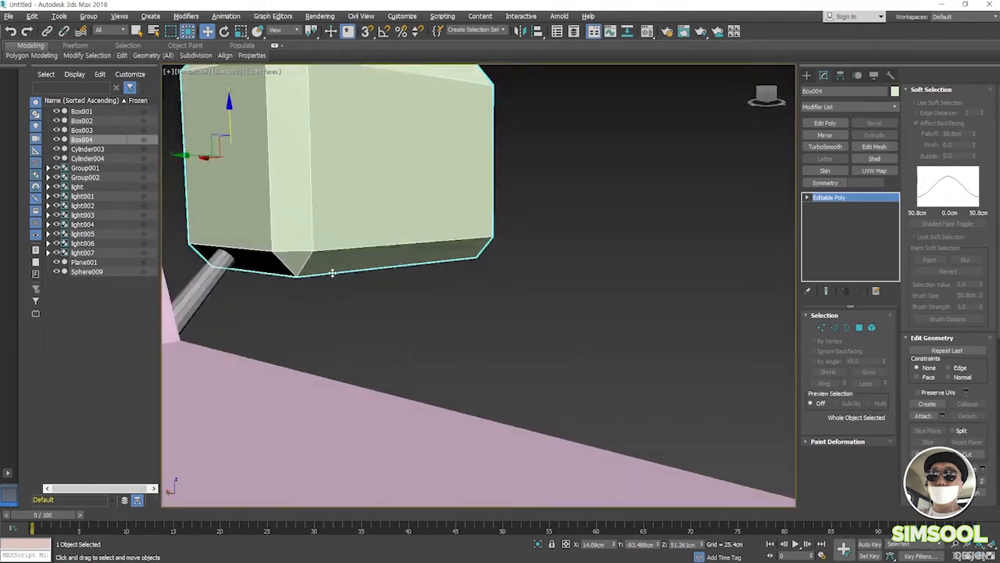
{"action": "left_click_drag", "start_coordinate": [231, 115], "coordinate": [229, 108]}
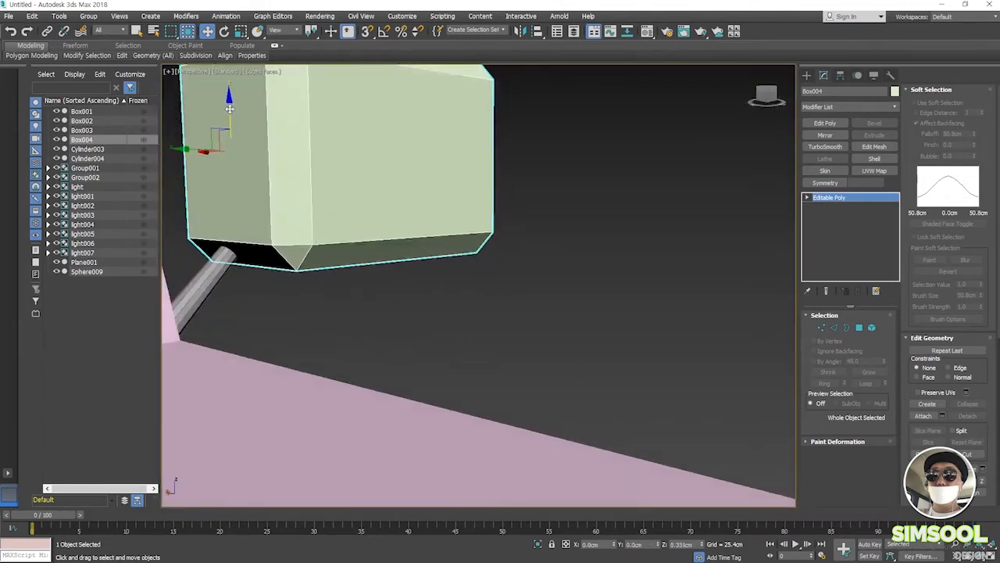
{"action": "left_click_drag", "start_coordinate": [188, 148], "coordinate": [182, 147]}
{"action": "middle_click_drag", "start_coordinate": [308, 270], "coordinate": [390, 355], "text": "alt"}
{"action": "middle_click_drag", "start_coordinate": [389, 253], "coordinate": [404, 318], "text": "alt"}
{"action": "middle_click_drag", "start_coordinate": [389, 195], "coordinate": [427, 302], "text": "alt"}
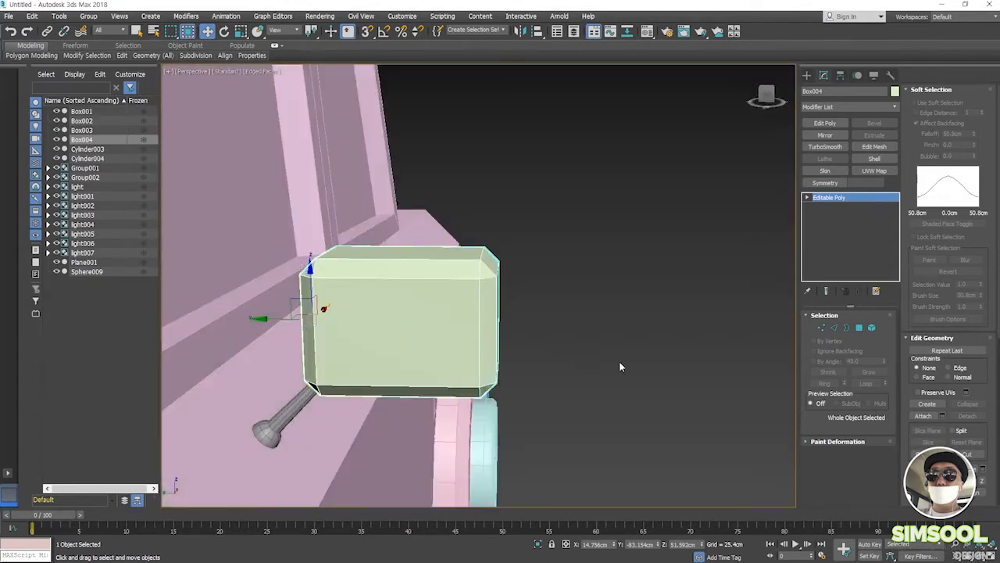
- Group the mirror box with its sphere-based arm, keeping the default group name
{"action": "scroll", "coordinate": [418, 395], "scroll_direction": "down", "scroll_amount": 5}
{"action": "middle_click_drag", "start_coordinate": [418, 394], "coordinate": [342, 423], "text": "alt"}
{"action": "left_click", "coordinate": [364, 411], "text": "ctrl"}
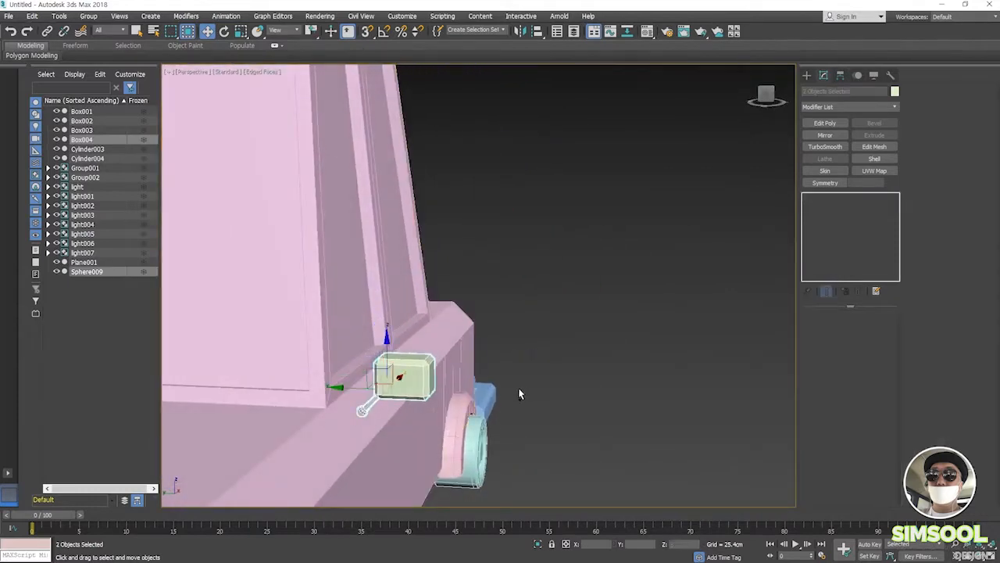
{"action": "left_click", "coordinate": [89, 18]}
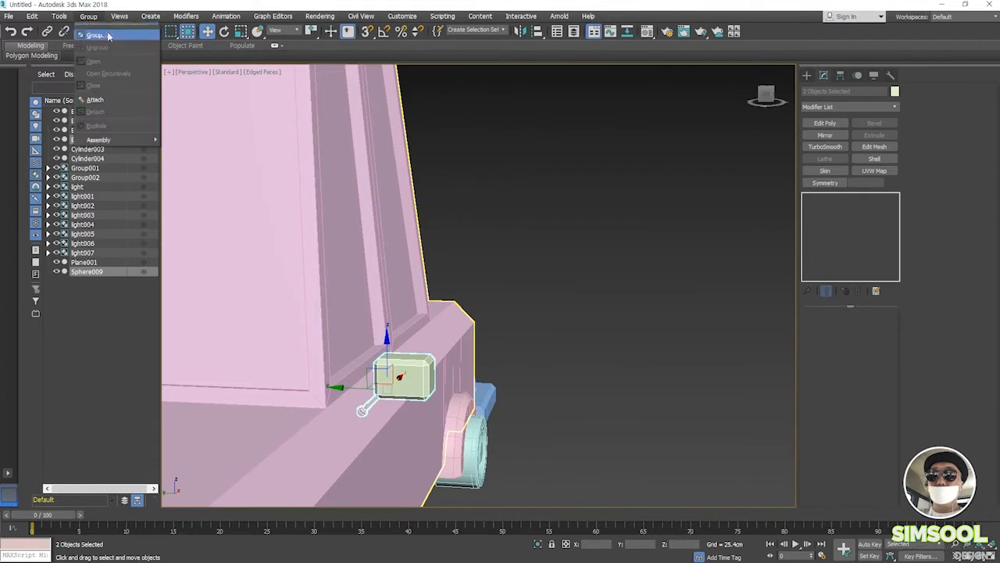
{"action": "left_click", "coordinate": [95, 35]}
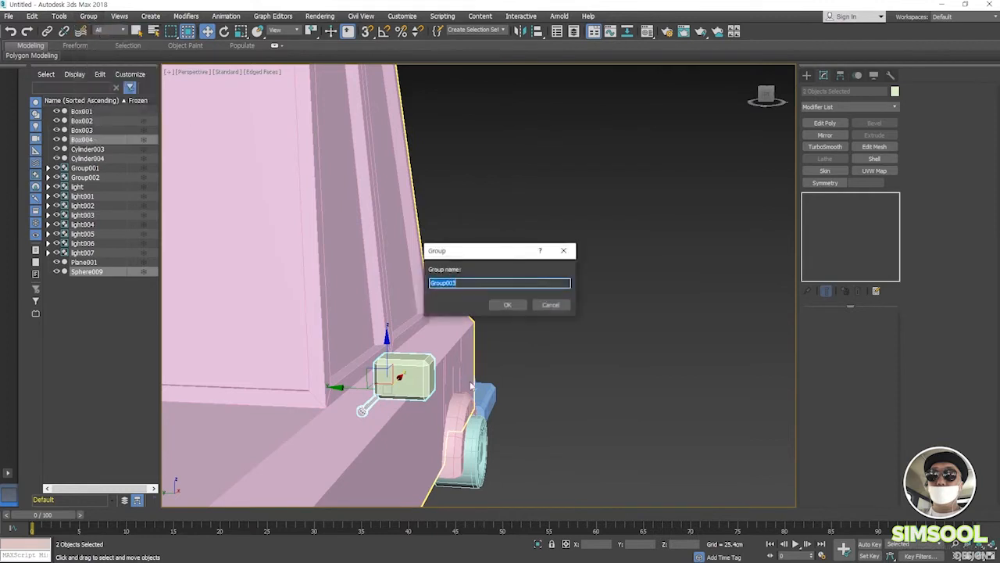
{"action": "left_click", "coordinate": [507, 310]}
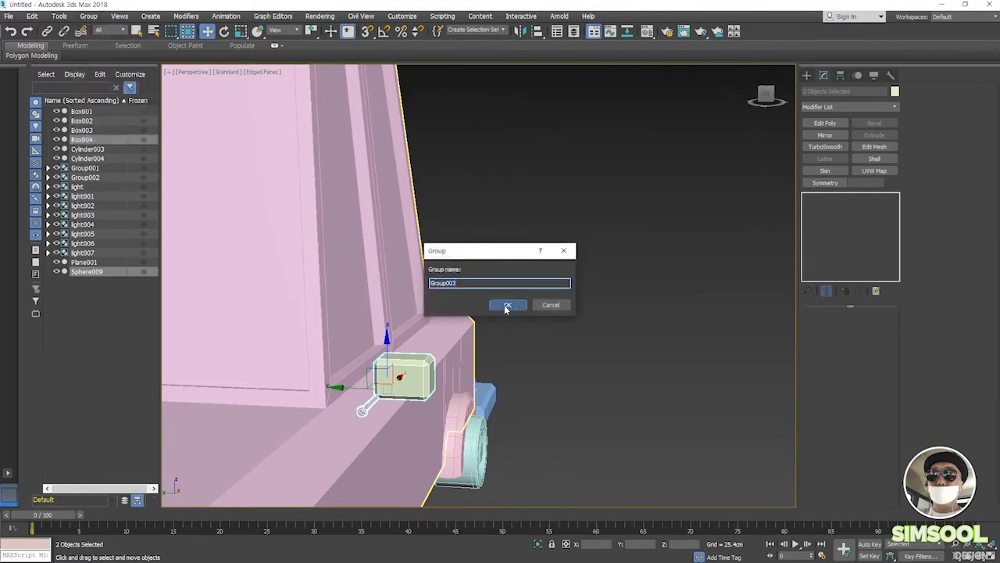
- Mirror the side-mirror group across the Y axis as a copy with an offset of about 17.6 cm
{"action": "scroll", "coordinate": [419, 410], "scroll_direction": "down", "scroll_amount": 4}
{"action": "middle_click_drag", "start_coordinate": [419, 411], "coordinate": [442, 403], "text": "alt"}
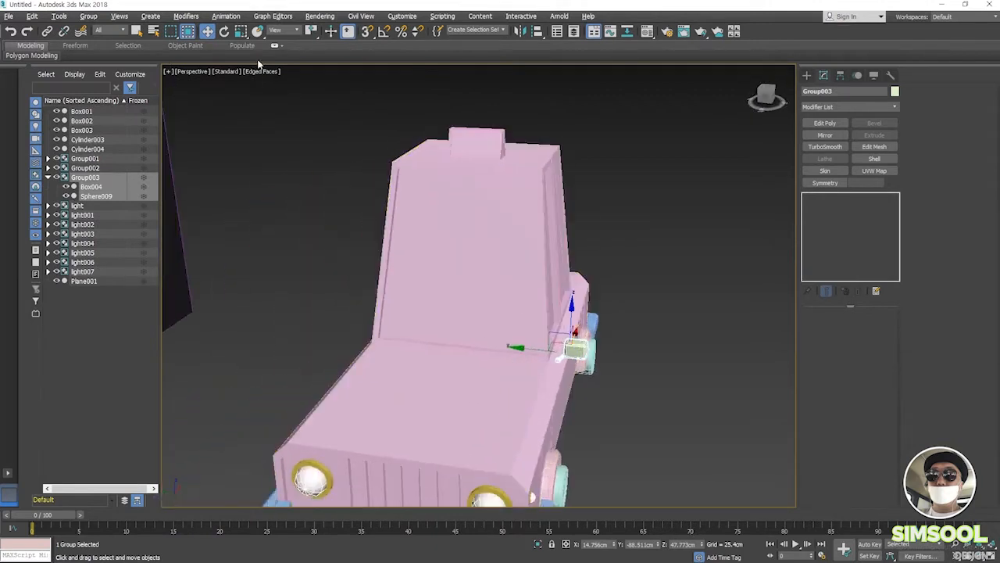
{"action": "left_click", "coordinate": [520, 32]}
{"action": "left_click_drag", "start_coordinate": [480, 191], "coordinate": [700, 197]}
{"action": "left_click", "coordinate": [699, 250]}
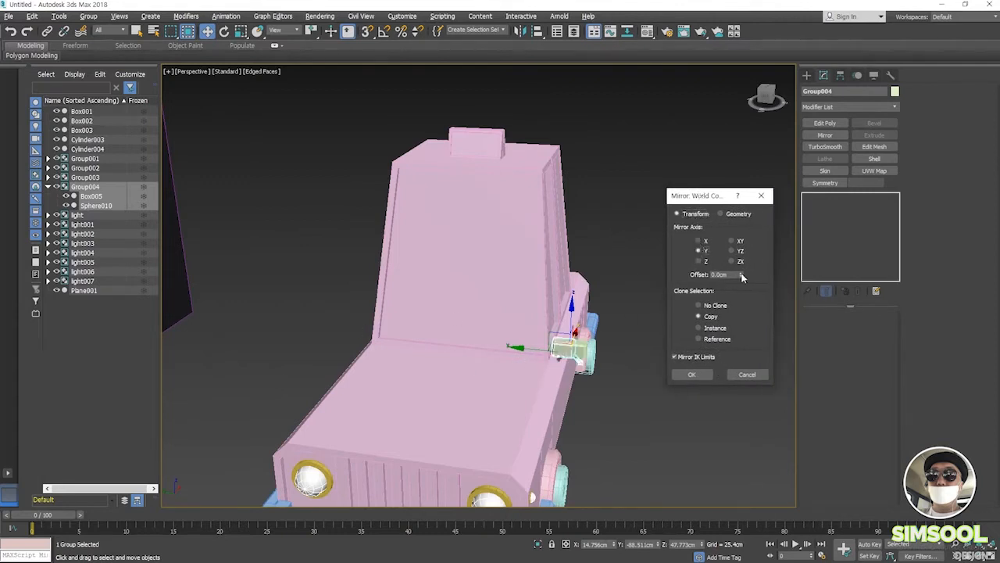
{"action": "left_click_drag", "start_coordinate": [743, 276], "coordinate": [722, 480]}
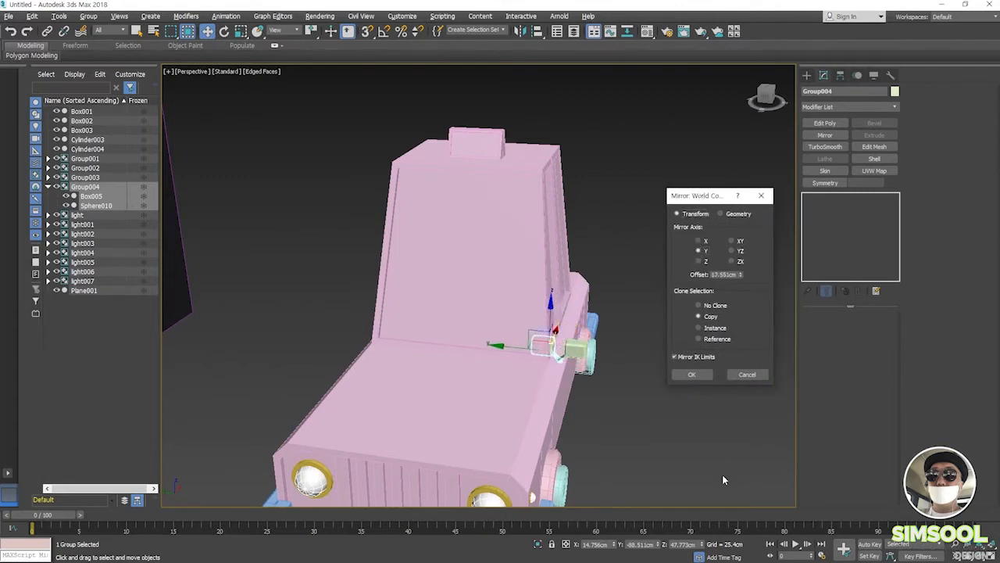
{"action": "left_click", "coordinate": [688, 374]}
- Move the copied side mirror along Y to the opposite side of the car, with its arm's base on the body ledge
{"action": "middle_click_drag", "start_coordinate": [677, 369], "coordinate": [543, 375], "text": "alt"}
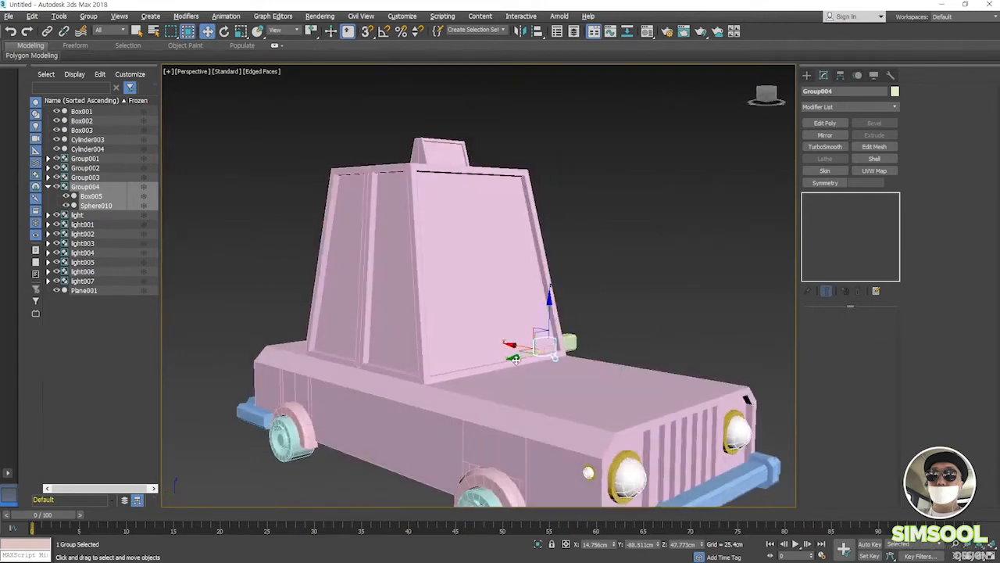
{"action": "left_click_drag", "start_coordinate": [515, 359], "coordinate": [367, 363]}
{"action": "scroll", "coordinate": [396, 401], "scroll_direction": "up", "scroll_amount": 5}
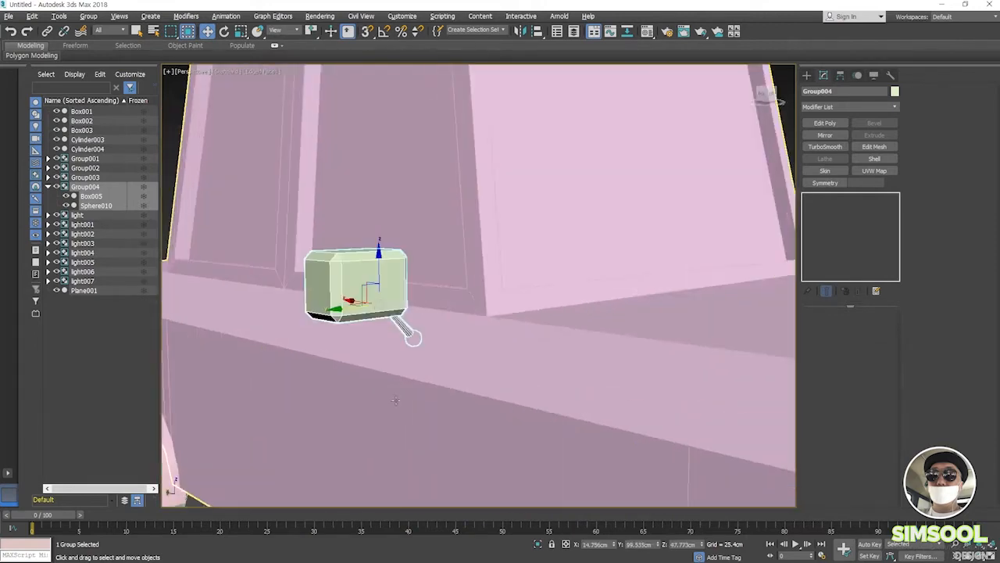
{"action": "left_click_drag", "start_coordinate": [347, 306], "coordinate": [339, 311]}
- Examine both side mirrors and compare the car's front bumper and licence plate area with the reference taxi image
{"action": "scroll", "coordinate": [399, 369], "scroll_direction": "down", "scroll_amount": 5}
{"action": "middle_click_drag", "start_coordinate": [469, 375], "coordinate": [497, 385], "text": "alt"}
{"action": "scroll", "coordinate": [507, 385], "scroll_direction": "down", "scroll_amount": 4}
{"action": "middle_click_drag", "start_coordinate": [420, 389], "coordinate": [435, 421], "text": "alt"}
{"action": "scroll", "coordinate": [537, 402], "scroll_direction": "down", "scroll_amount": 3}
{"action": "middle_click_drag", "start_coordinate": [536, 402], "coordinate": [391, 286], "text": "alt"}
{"action": "scroll", "coordinate": [505, 347], "scroll_direction": "down", "scroll_amount": 2}
{"action": "scroll", "coordinate": [594, 375], "scroll_direction": "up", "scroll_amount": 5}
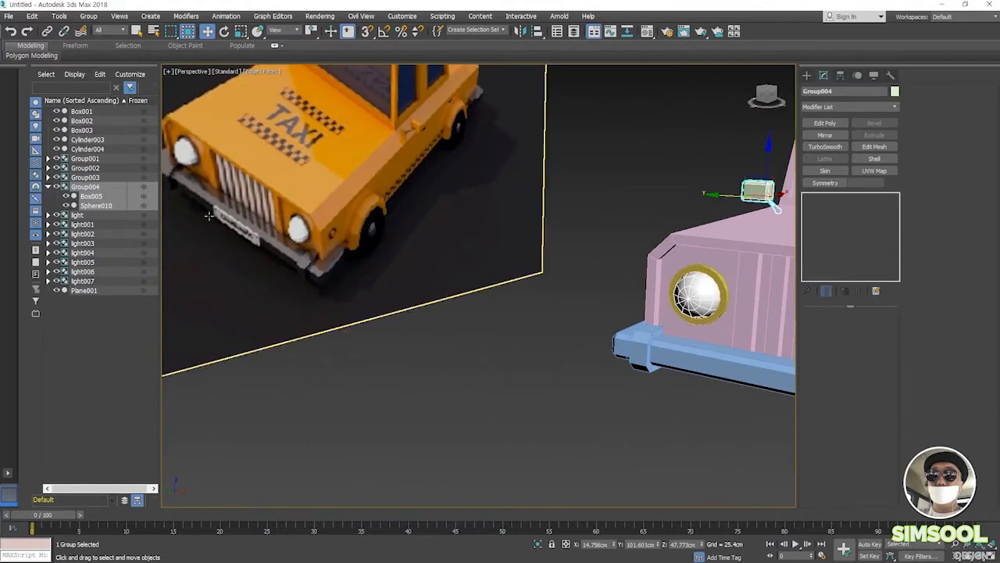
{"action": "middle_click_drag", "start_coordinate": [526, 323], "coordinate": [465, 329], "text": "alt"}
{"action": "scroll", "coordinate": [468, 363], "scroll_direction": "up", "scroll_amount": 3}
{"action": "middle_click_drag", "start_coordinate": [648, 353], "coordinate": [598, 359]}
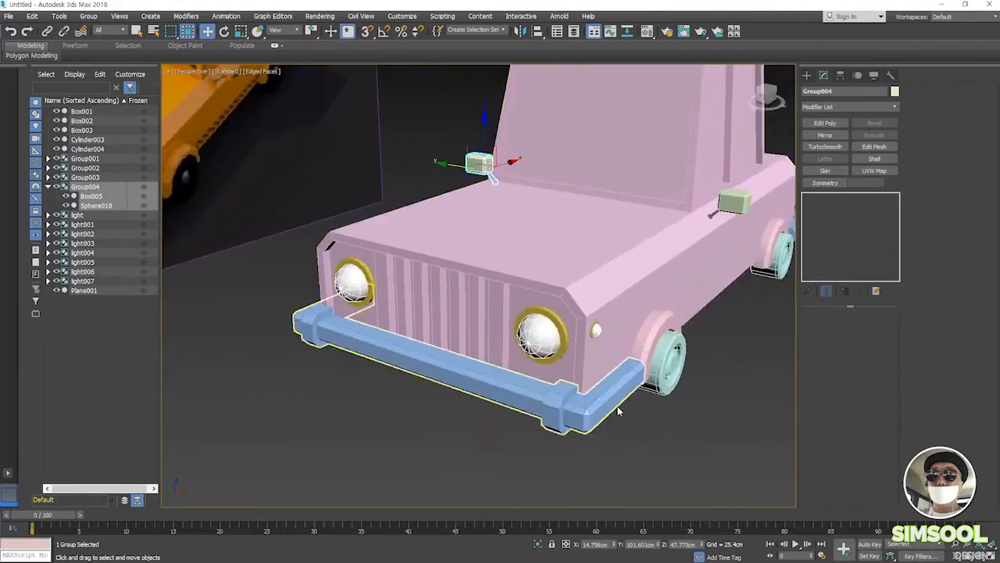
- Create a licence plate box about 16.3 by 79.1 cm and 3.4 cm thick on the front bumper's face using AutoGrid
{"action": "left_click", "coordinate": [697, 410]}
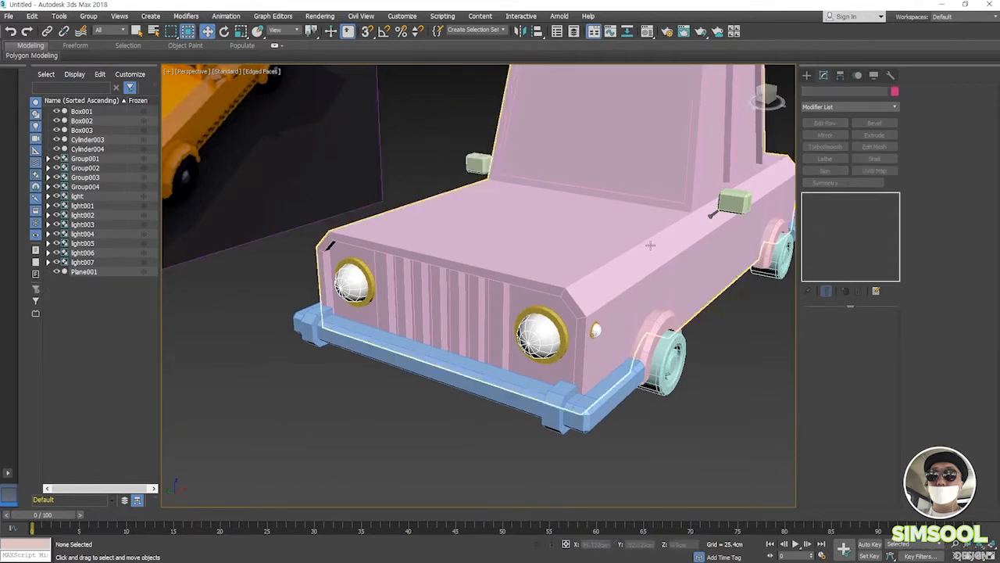
{"action": "left_click", "coordinate": [807, 75]}
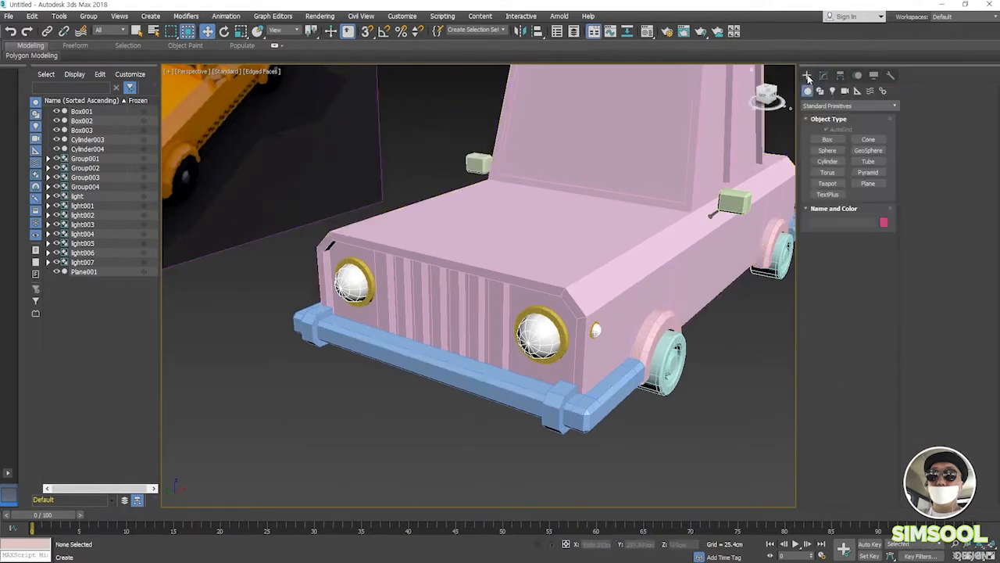
{"action": "left_click", "coordinate": [829, 140]}
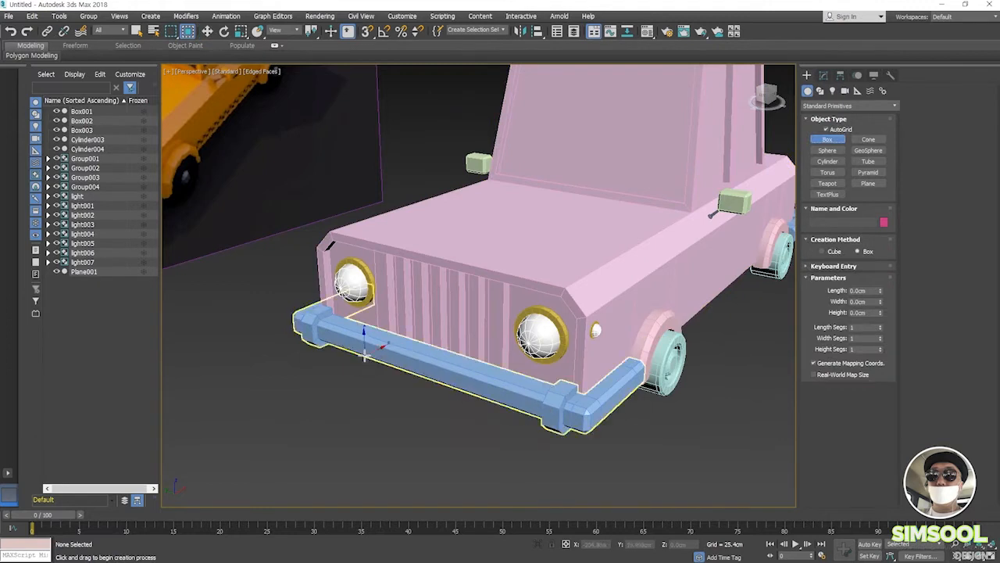
{"action": "left_click", "coordinate": [826, 130]}
{"action": "left_click_drag", "start_coordinate": [368, 350], "coordinate": [485, 420]}
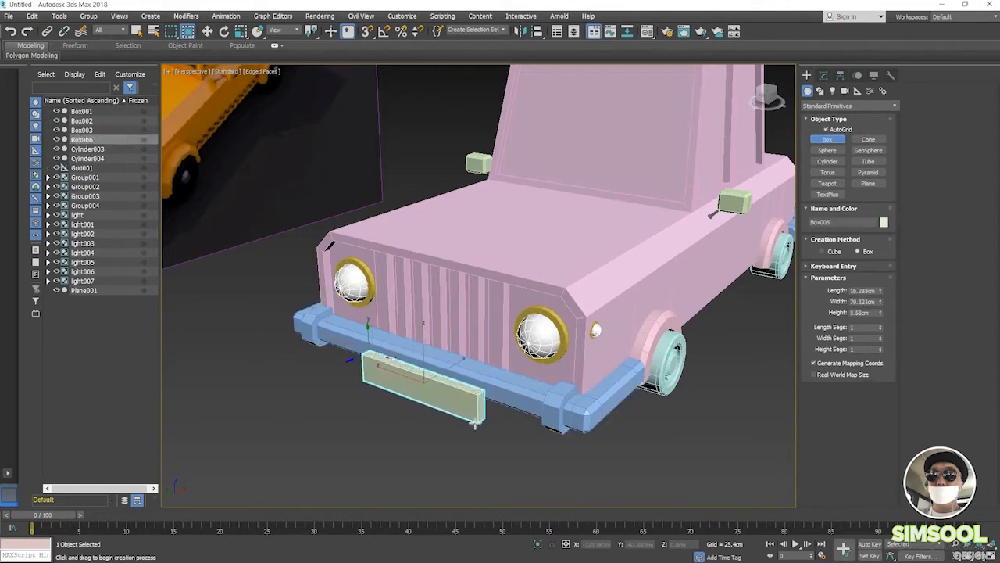
{"action": "left_click", "coordinate": [478, 422]}
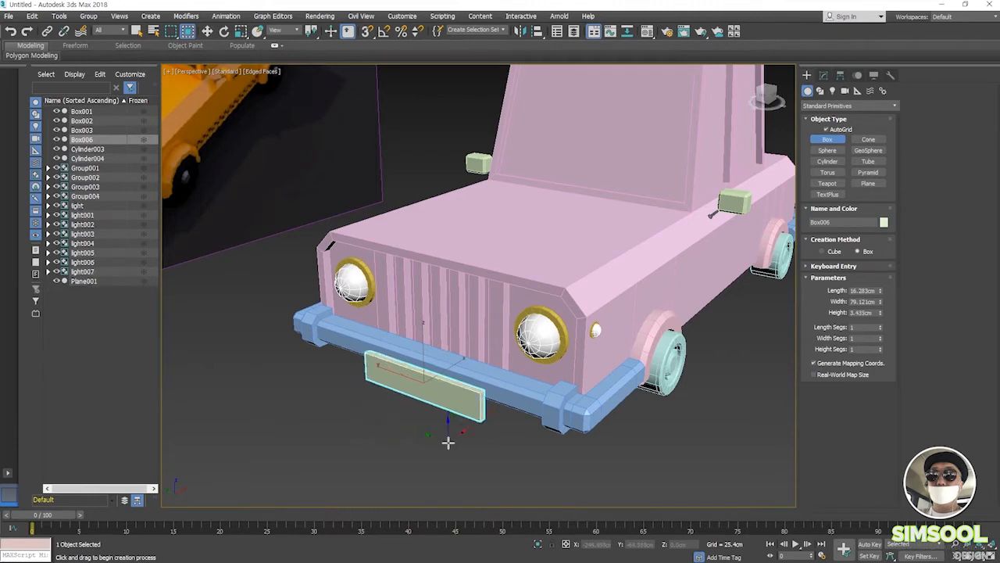
{"action": "left_click", "coordinate": [823, 129]}
{"action": "left_click", "coordinate": [823, 76]}
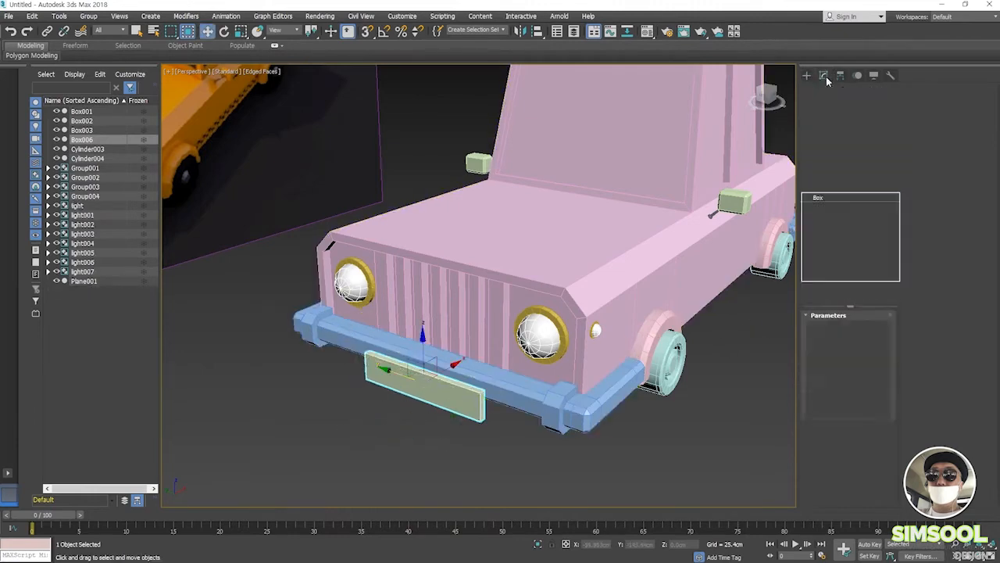
- Align the licence plate box with the front bumper along Y only, matching centre to centre
{"action": "middle_click_drag", "start_coordinate": [449, 434], "coordinate": [438, 460], "text": "alt"}
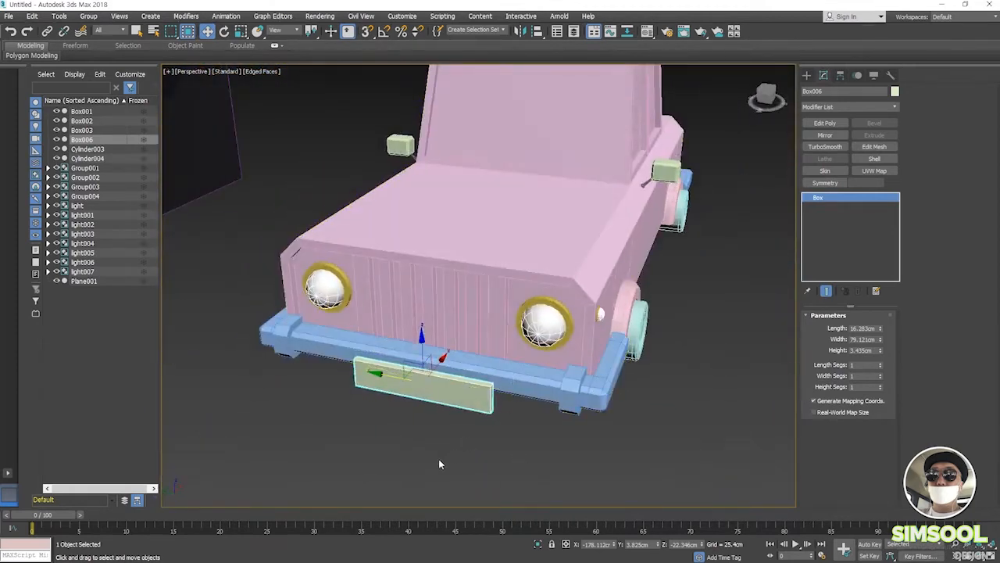
{"action": "left_click", "coordinate": [537, 31]}
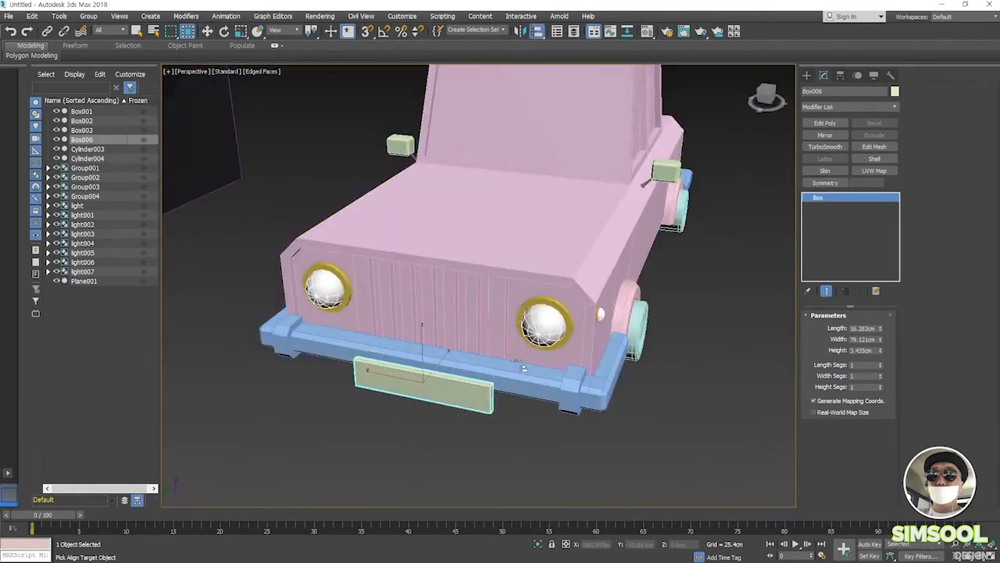
{"action": "left_click", "coordinate": [525, 383]}
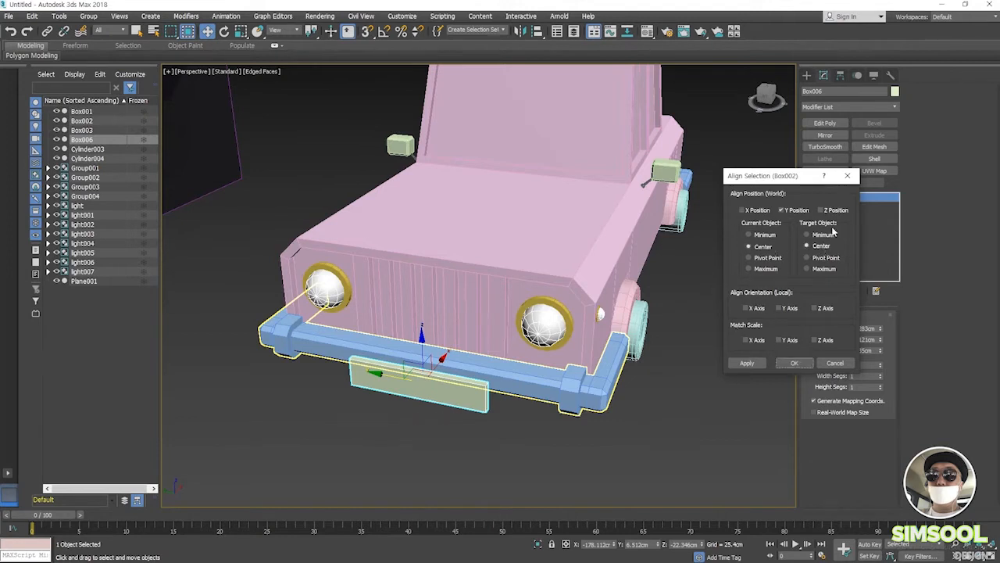
{"action": "left_click", "coordinate": [794, 363]}
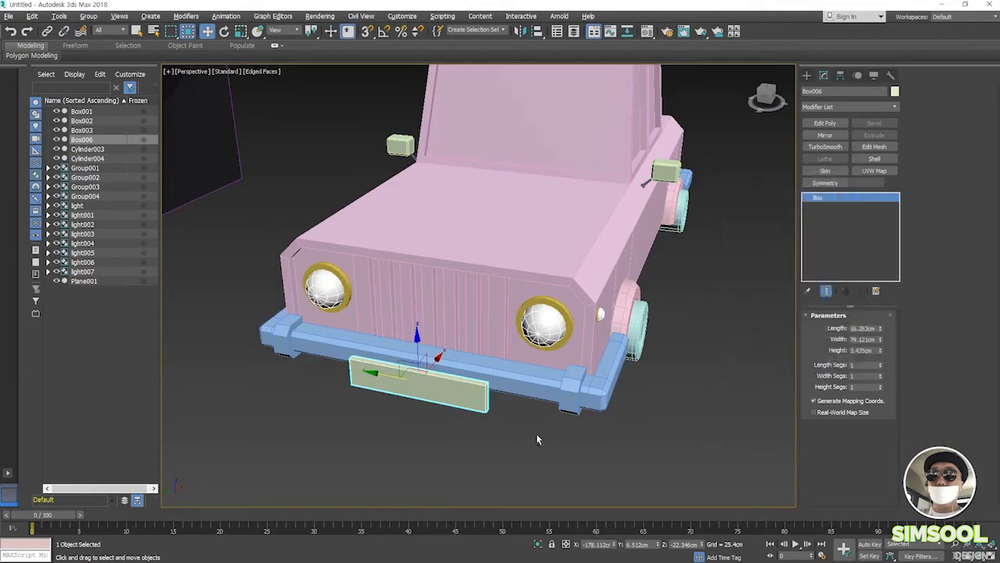
- Convert the licence plate box to an Editable Poly
{"action": "middle_click_drag", "start_coordinate": [536, 433], "coordinate": [491, 451], "text": "alt"}
{"action": "scroll", "coordinate": [444, 426], "scroll_direction": "up", "scroll_amount": 8}
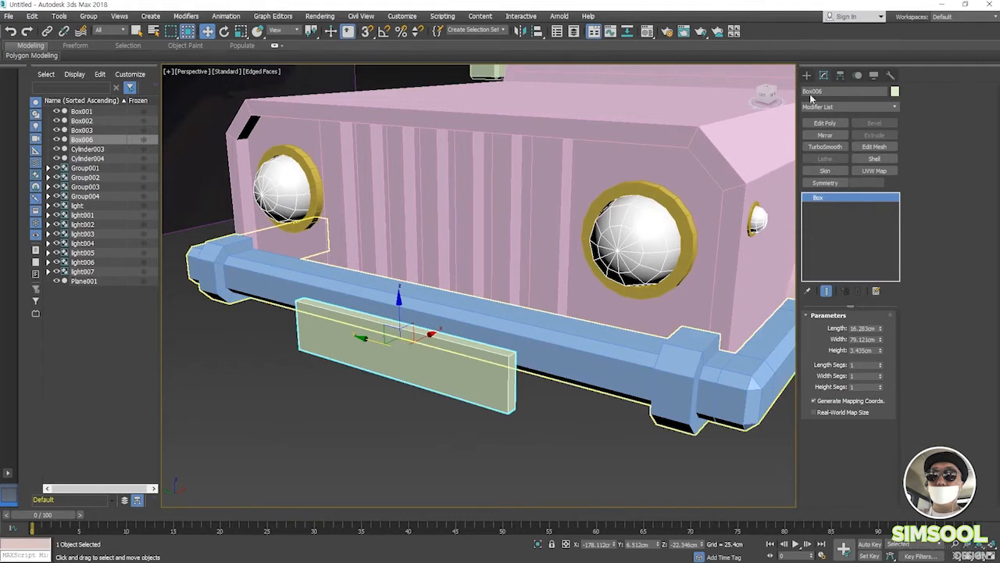
{"action": "right_click", "coordinate": [454, 372]}
{"action": "mouse_move", "coordinate": [489, 484]}
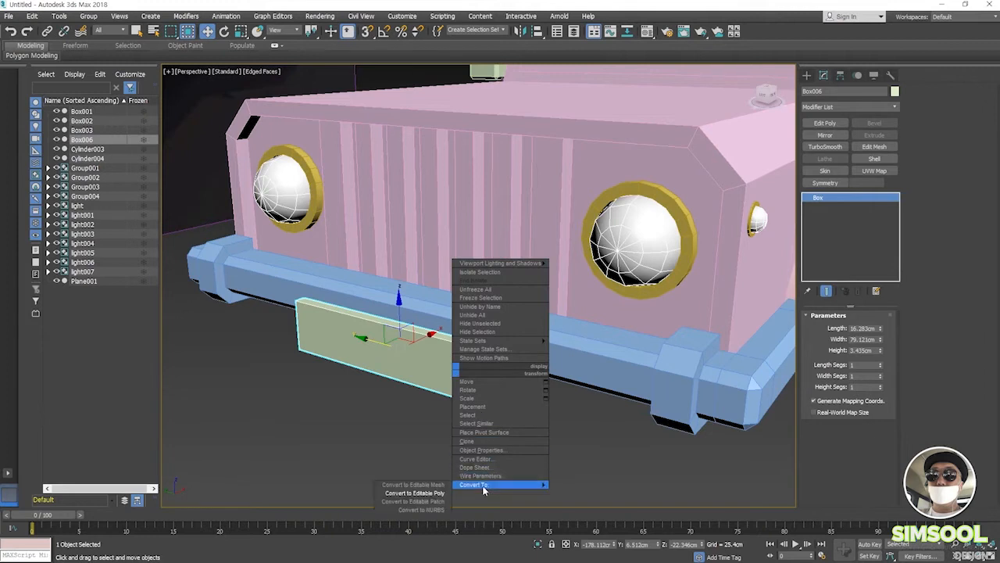
{"action": "left_click", "coordinate": [414, 493]}
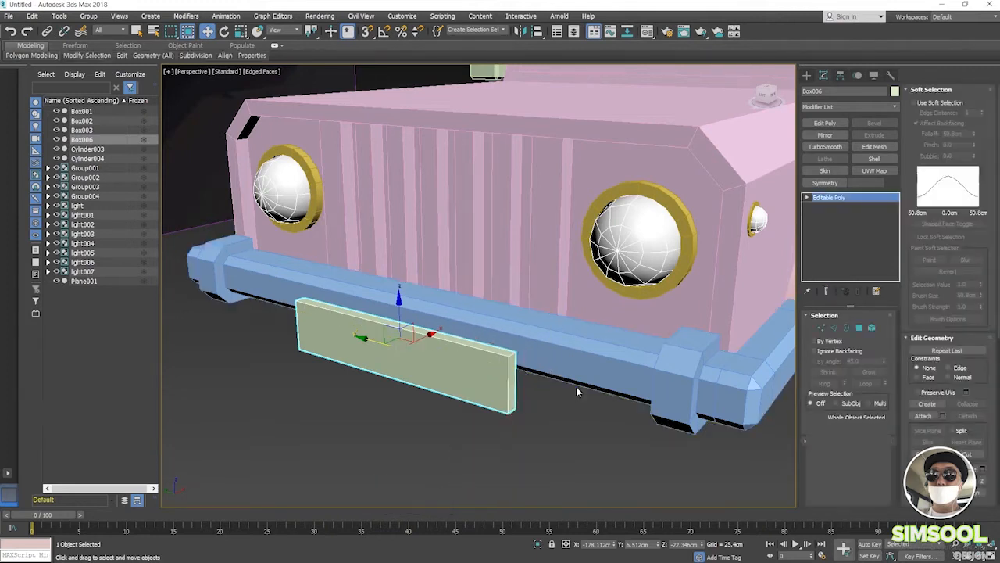
- Chamfer the licence plate's four short corner edges by 1 cm with one segment
{"action": "key", "text": "2"}
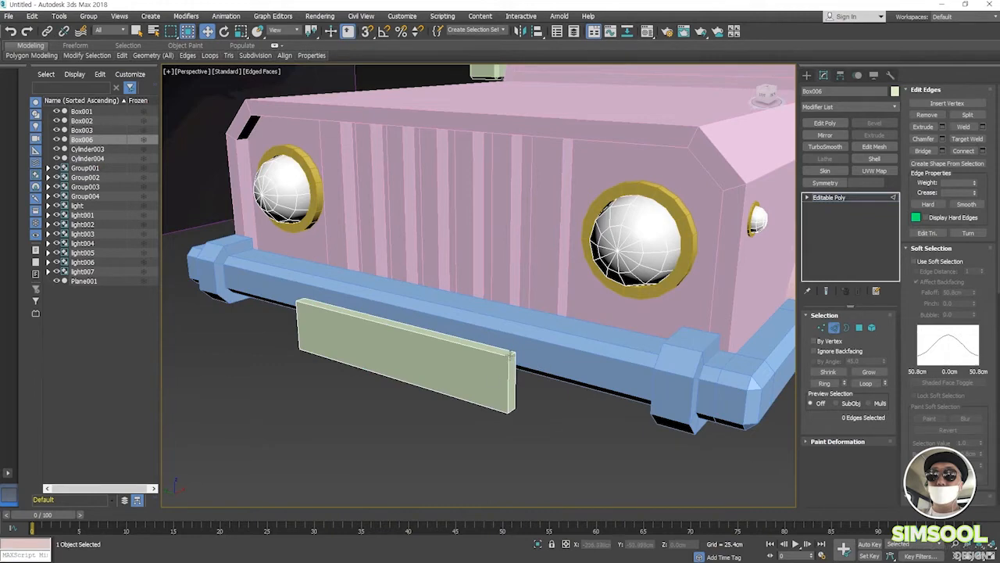
{"action": "left_click", "coordinate": [511, 355]}
{"action": "left_click", "coordinate": [827, 383]}
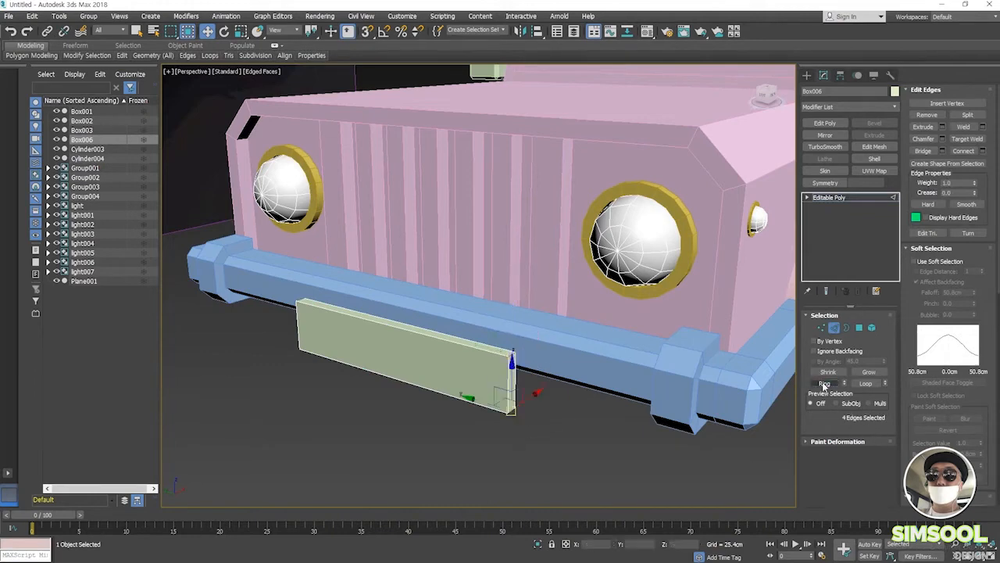
{"action": "middle_click_drag", "start_coordinate": [369, 385], "coordinate": [500, 375], "text": "alt"}
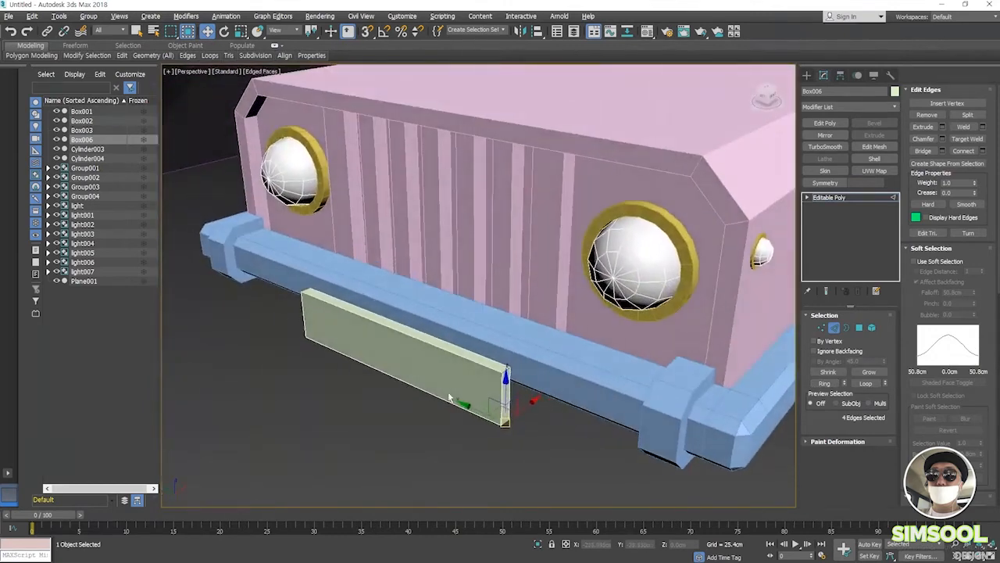
{"action": "right_click", "coordinate": [500, 372]}
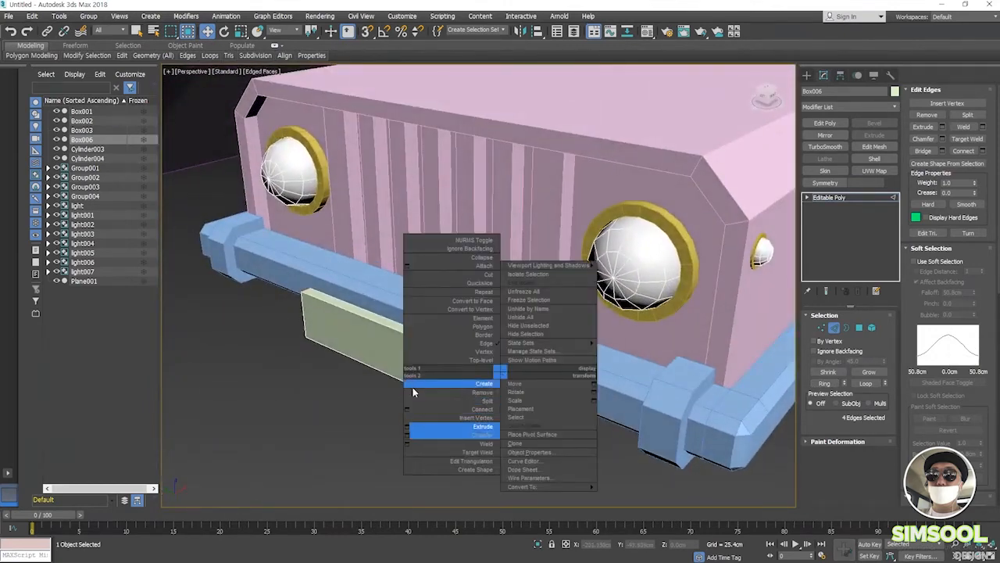
{"action": "left_click", "coordinate": [407, 434]}
{"action": "middle_click_drag", "start_coordinate": [391, 432], "coordinate": [437, 391], "text": "alt"}
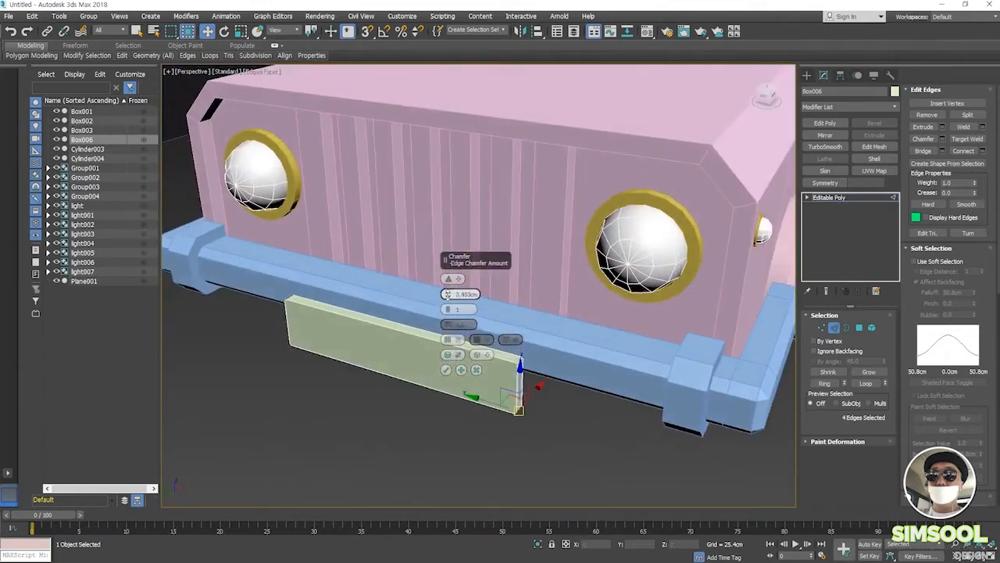
{"action": "mouse_move", "coordinate": [447, 294]}
{"action": "left_mouse_down"}
{"action": "mouse_move", "coordinate": [447, 304]}
{"action": "mouse_move", "coordinate": [447, 294]}
{"action": "left_mouse_up"}
{"action": "double_click", "coordinate": [464, 295]}
{"action": "type", "text": "1"}
{"action": "key", "text": "Return"}
{"action": "left_click", "coordinate": [447, 370]}
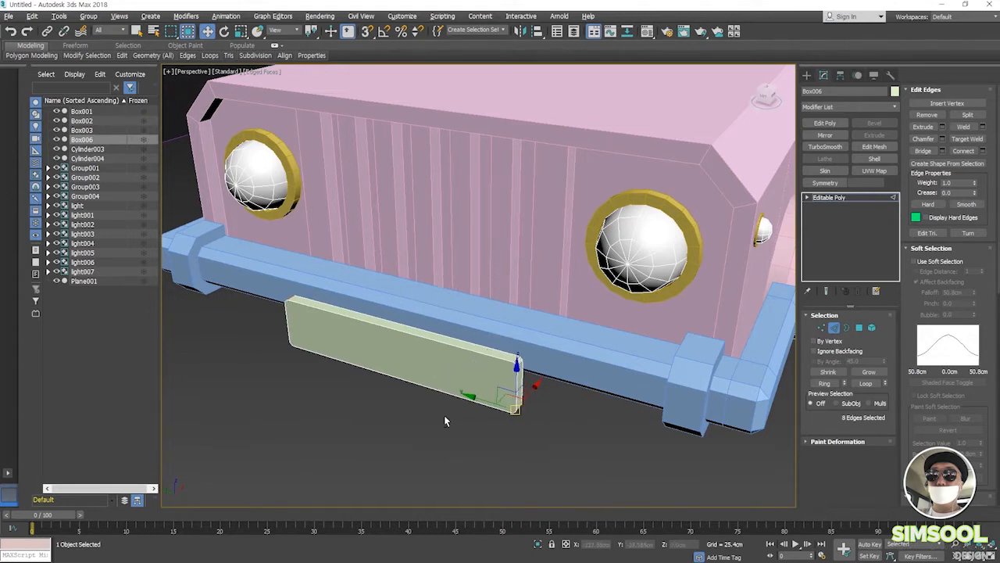
- Inset the licence plate's large front polygon by 1.5 cm to form a narrow border
{"action": "mouse_move", "coordinate": [444, 420]}
{"action": "middle_mouse_down", "text": "alt"}
{"action": "mouse_move", "coordinate": [397, 386]}
{"action": "mouse_move", "coordinate": [440, 393]}
{"action": "mouse_move", "coordinate": [438, 406]}
{"action": "middle_mouse_up", "text": "alt"}
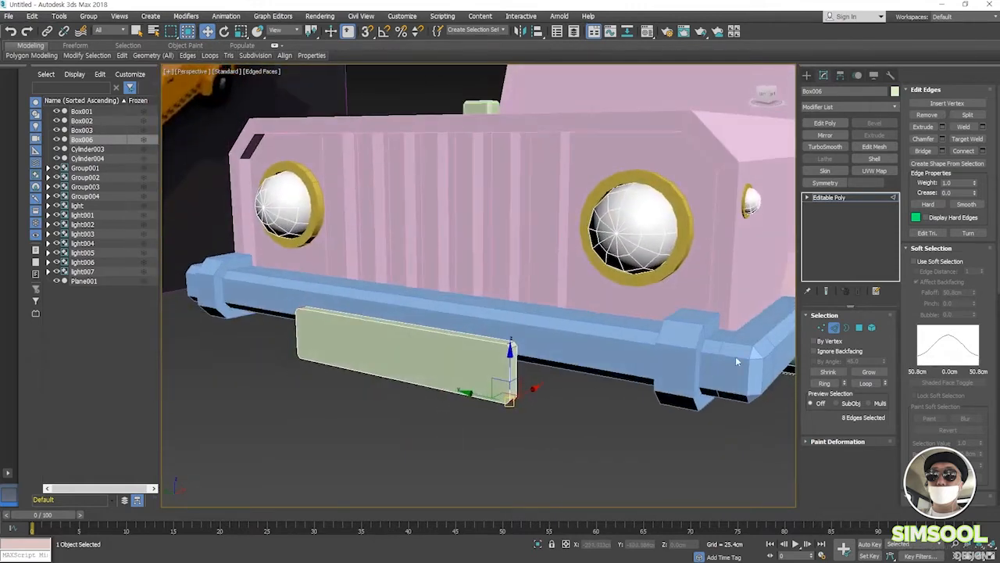
{"action": "key", "text": "4"}
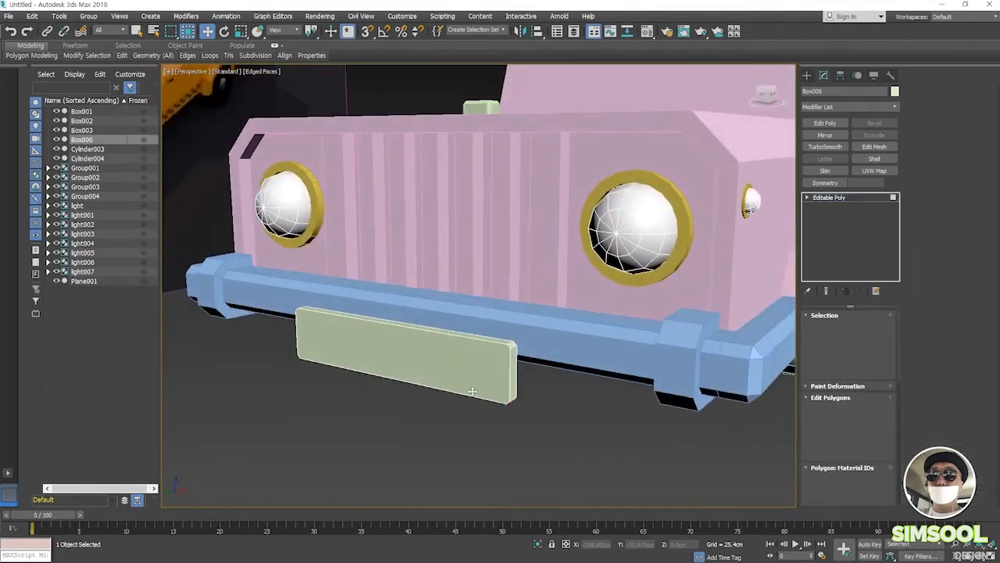
{"action": "left_click", "coordinate": [410, 353]}
{"action": "right_click", "coordinate": [409, 352]}
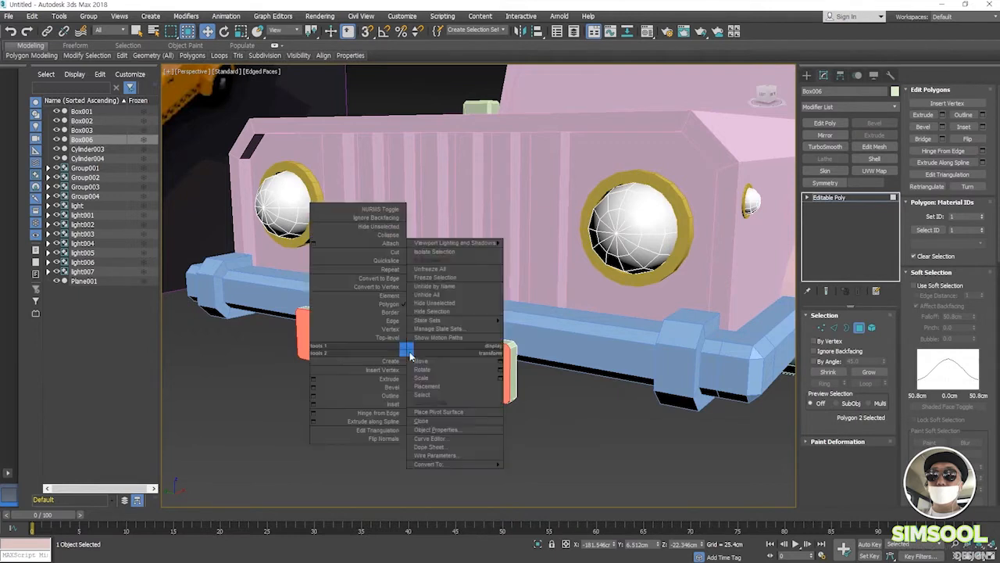
{"action": "left_click", "coordinate": [312, 404]}
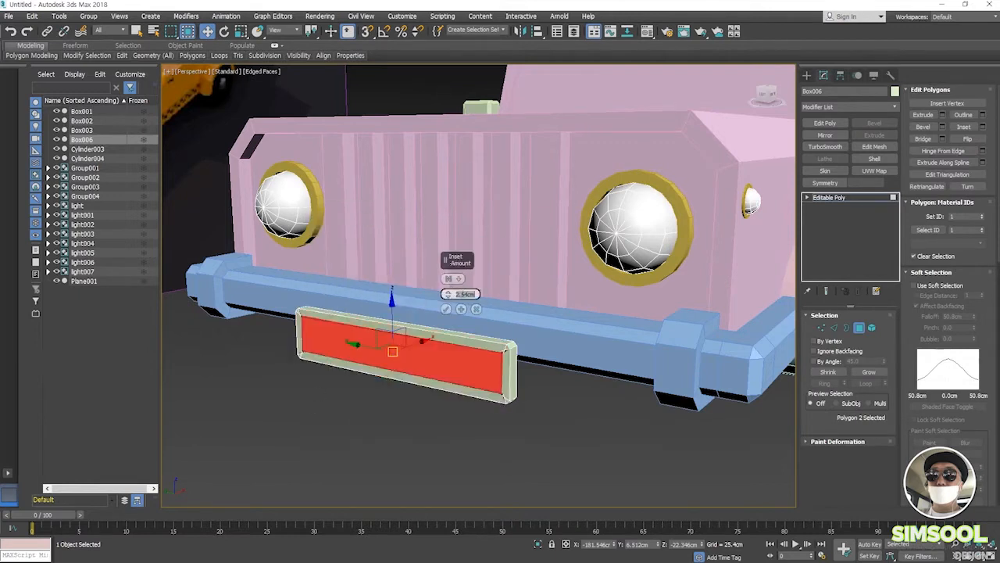
{"action": "type", "text": "1"}
{"action": "key", "text": "Return"}
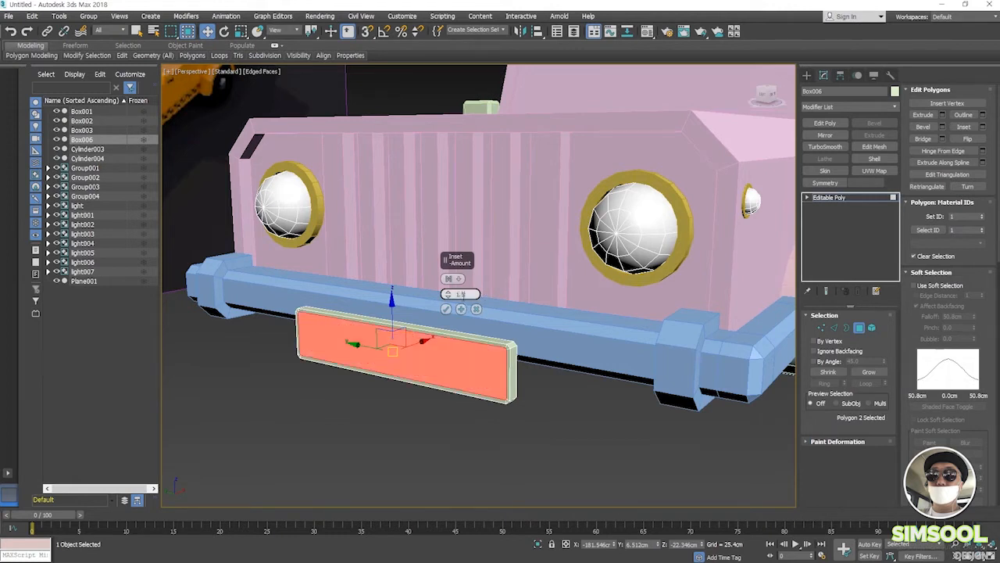
{"action": "key", "text": "Return"}
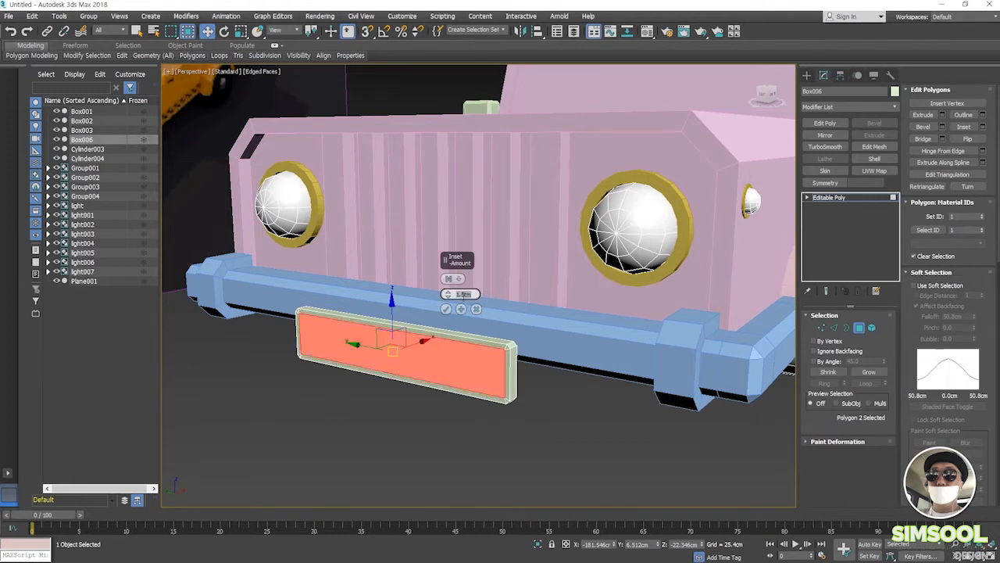
{"action": "left_click", "coordinate": [446, 309]}
- Extrude the inset front polygon inward by -1 cm to recess the plate's face, and leave polygon editing
{"action": "right_click", "coordinate": [437, 365]}
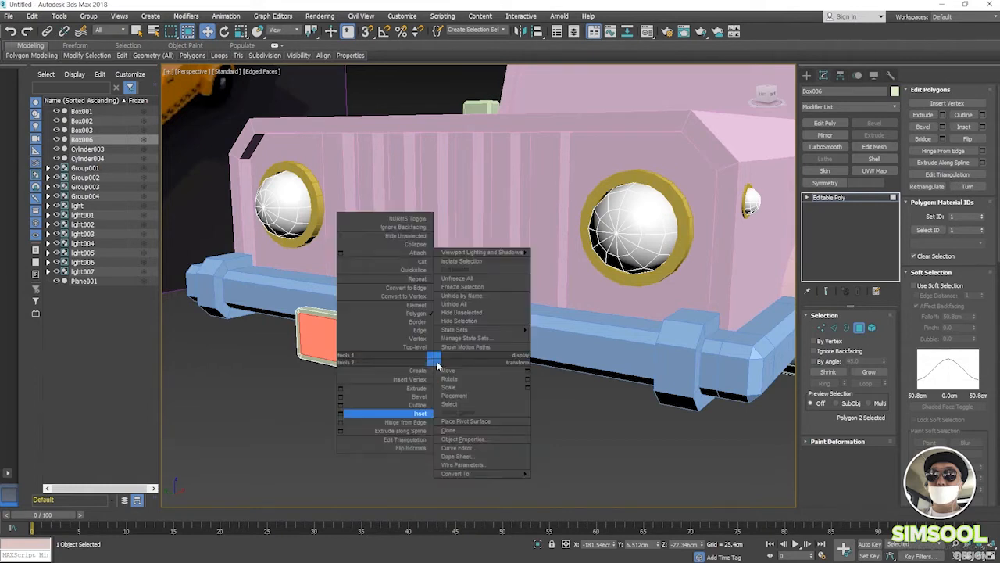
{"action": "left_click", "coordinate": [349, 388]}
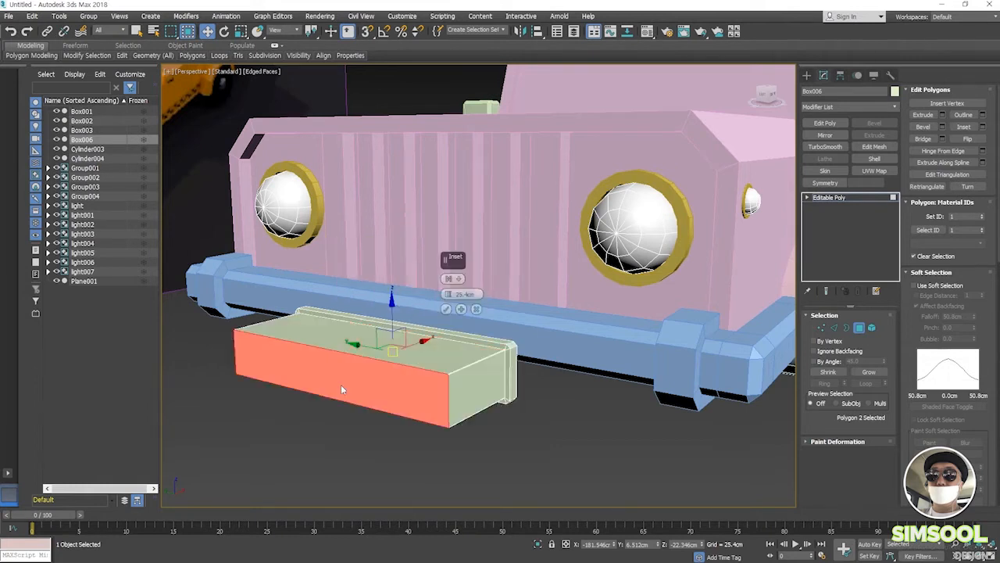
{"action": "left_click_drag", "start_coordinate": [448, 293], "coordinate": [459, 328]}
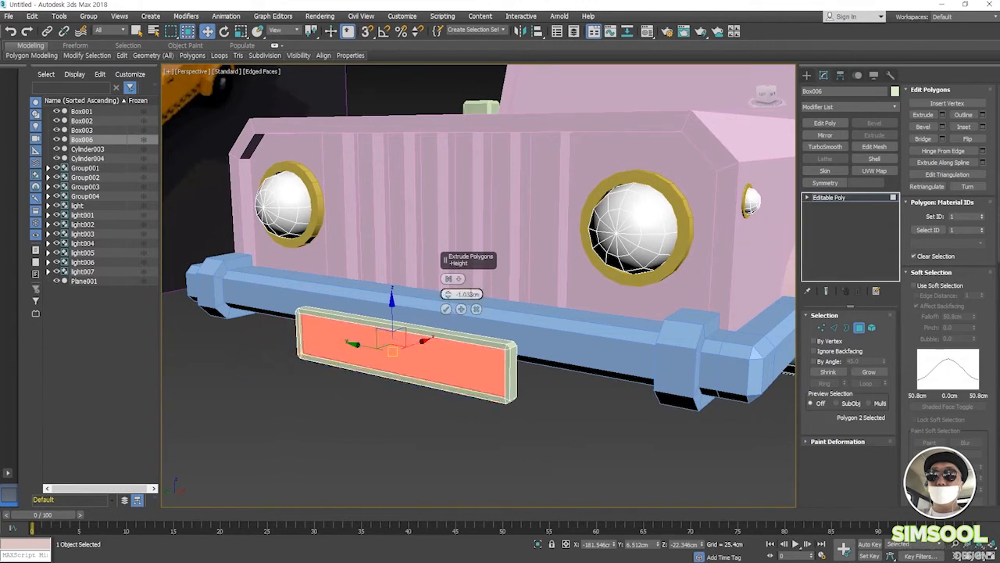
{"action": "double_click", "coordinate": [466, 294]}
{"action": "type", "text": "-1"}
{"action": "left_click", "coordinate": [446, 309]}
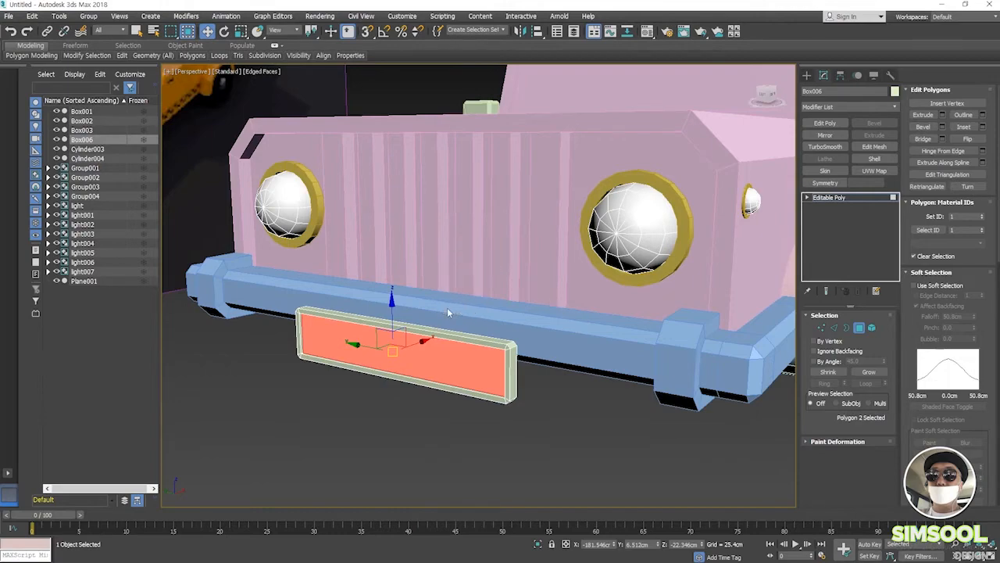
{"action": "middle_click_drag", "start_coordinate": [414, 387], "coordinate": [449, 364], "text": "alt"}
{"action": "left_click", "coordinate": [404, 410]}
- Place a spline Text shape in Arial on the licence plate's front face using AutoGrid
{"action": "left_click", "coordinate": [813, 76]}
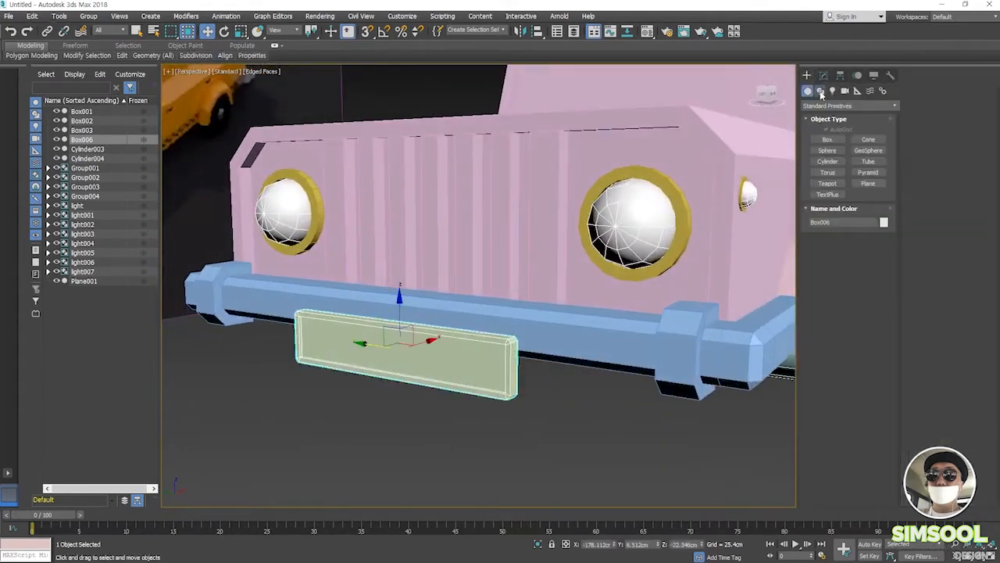
{"action": "left_click", "coordinate": [820, 92]}
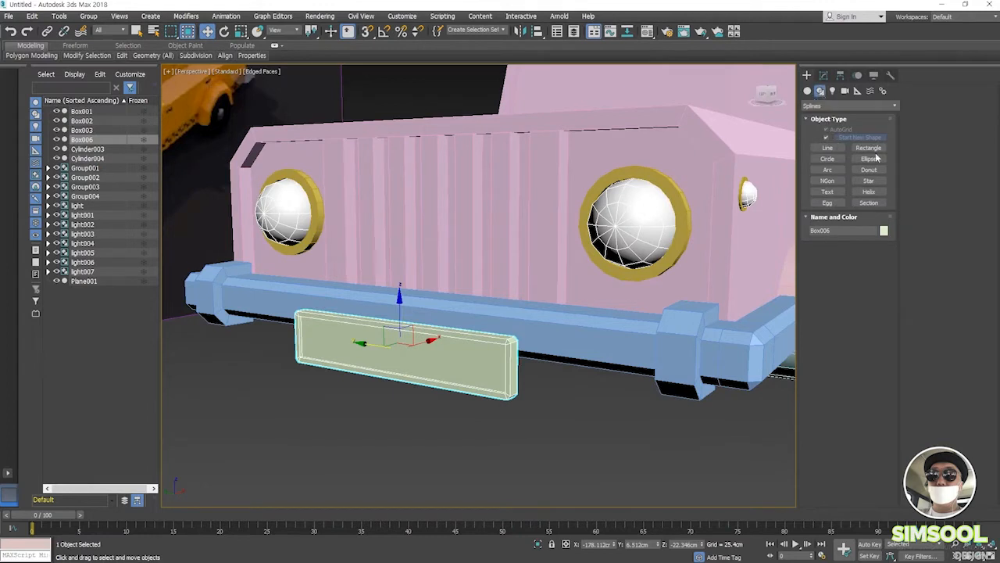
{"action": "left_click", "coordinate": [827, 192]}
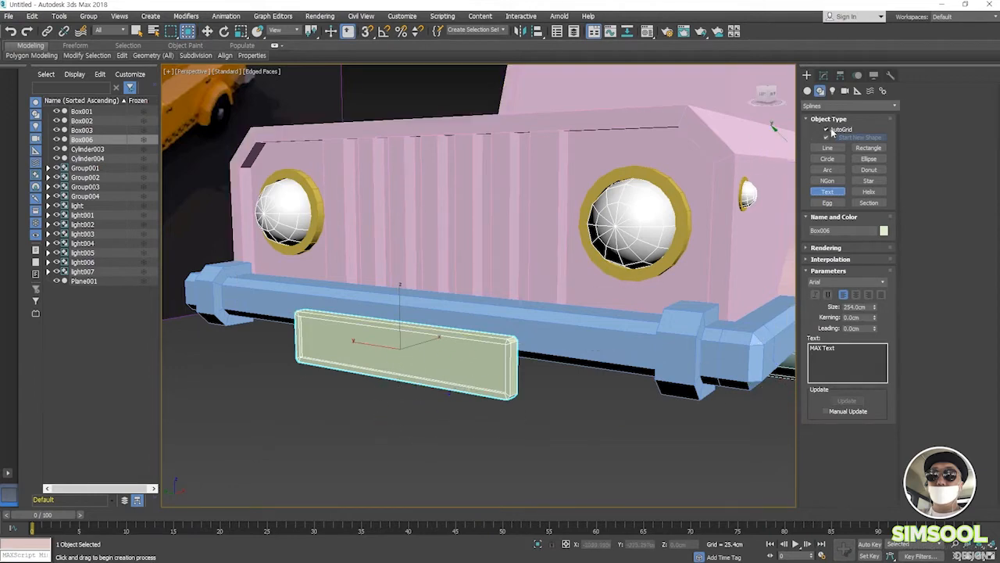
{"action": "left_click", "coordinate": [329, 344]}
{"action": "scroll", "coordinate": [336, 345], "scroll_direction": "down", "scroll_amount": 6}
{"action": "scroll", "coordinate": [344, 348], "scroll_direction": "down", "scroll_amount": 2}
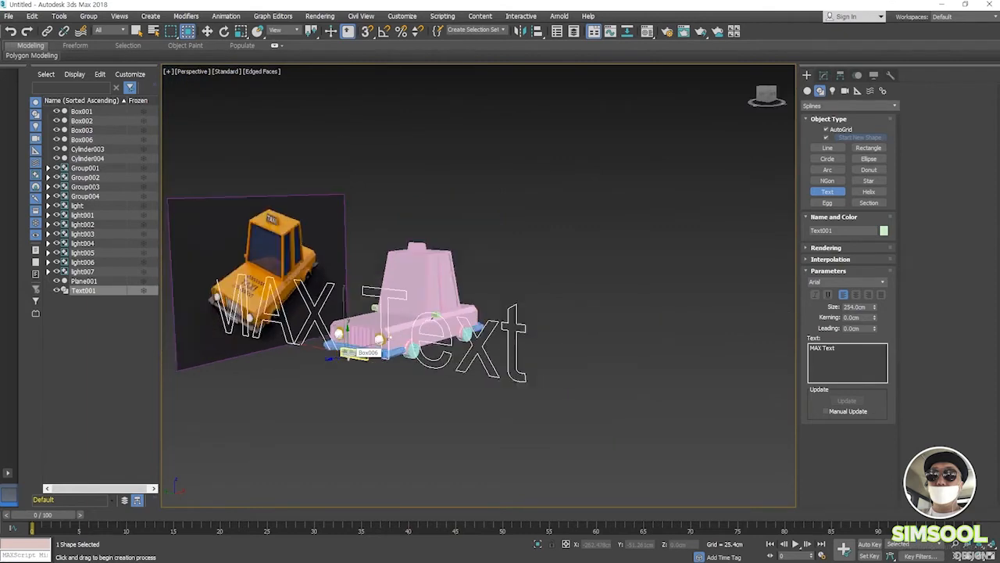
{"action": "scroll", "coordinate": [345, 328], "scroll_direction": "up", "scroll_amount": 4}
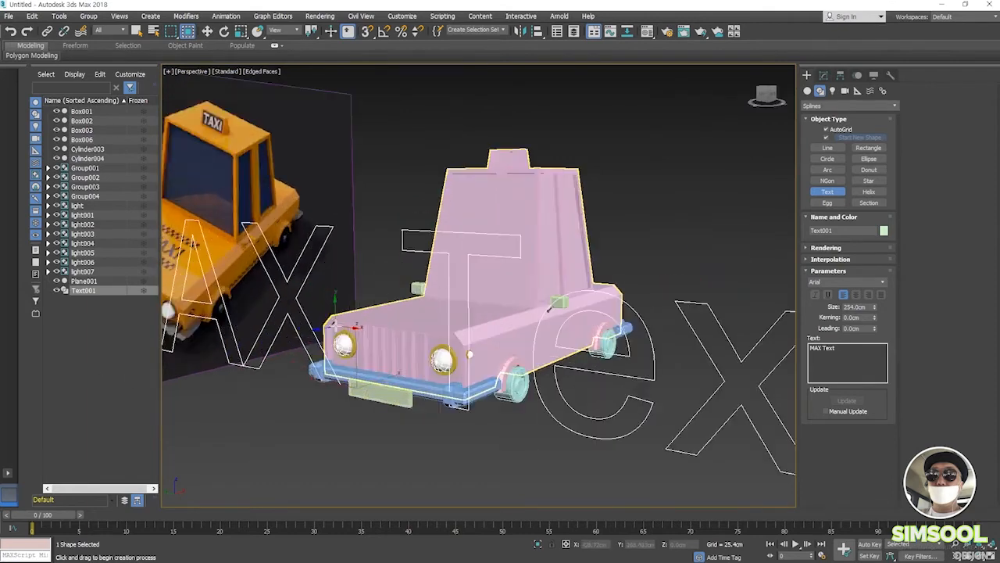
{"action": "scroll", "coordinate": [345, 328], "scroll_direction": "down", "scroll_amount": 4}
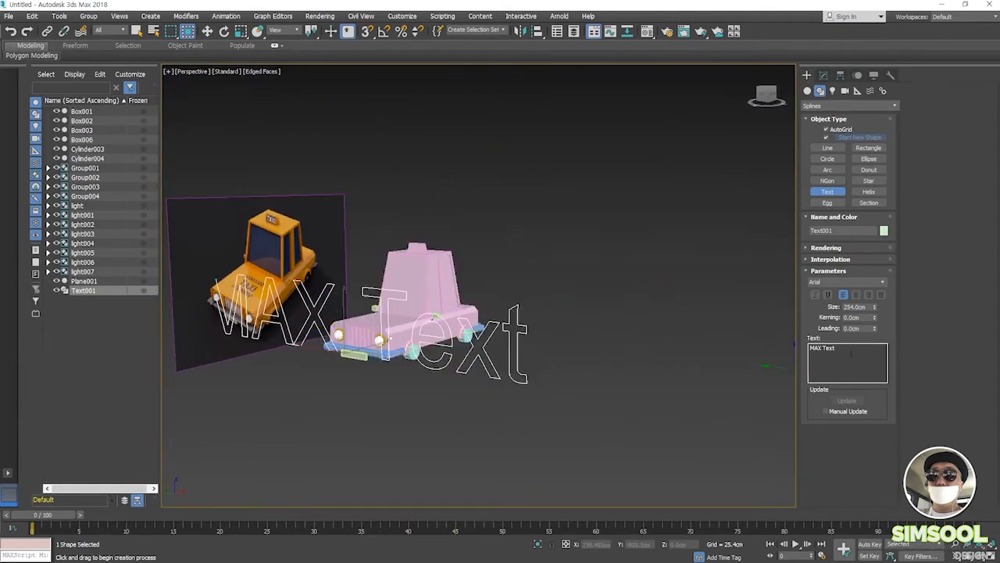
- Replace the text shape's placeholder wording with SIMSOOL in capital letters
{"action": "left_click_drag", "start_coordinate": [851, 354], "coordinate": [735, 348]}
{"action": "type", "text": "simsool"}
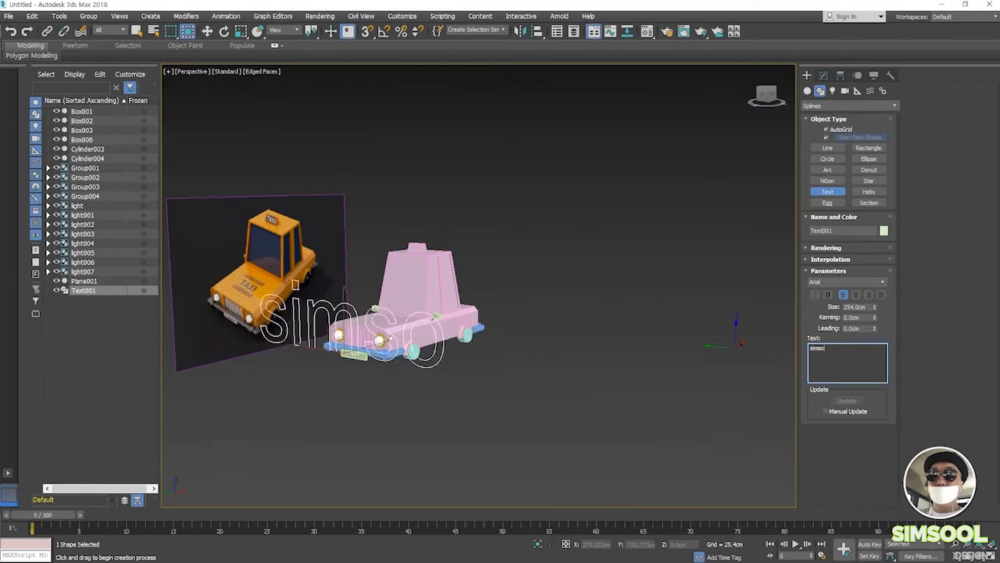
{"action": "key", "text": "BackSpace"}
{"action": "key", "text": "BackSpace"}
{"action": "key", "text": "BackSpace"}
{"action": "key", "text": "BackSpace"}
{"action": "key", "text": "BackSpace"}
{"action": "key", "text": "BackSpace"}
{"action": "key", "text": "BackSpace"}
{"action": "type", "text": "SOJSP"}
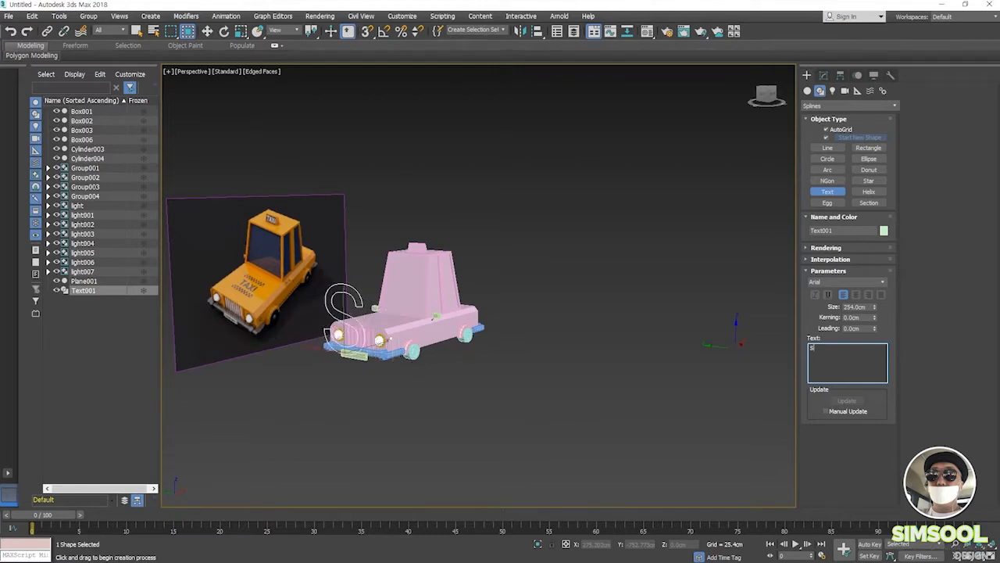
{"action": "key", "text": "BackSpace"}
{"action": "key", "text": "BackSpace"}
{"action": "key", "text": "BackSpace"}
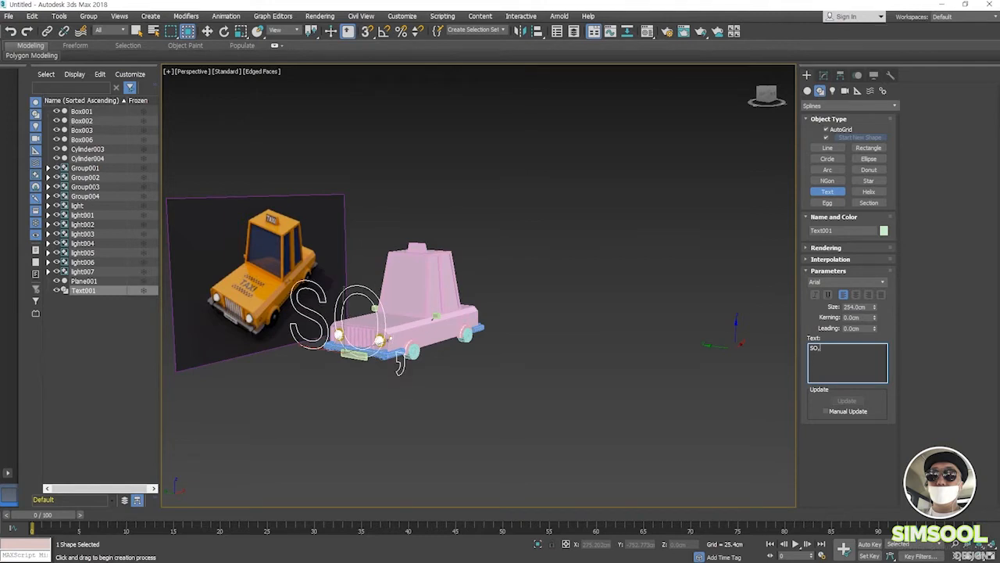
{"action": "key", "text": "BackSpace"}
{"action": "key", "text": "BackSpace"}
{"action": "type", "text": "S"}
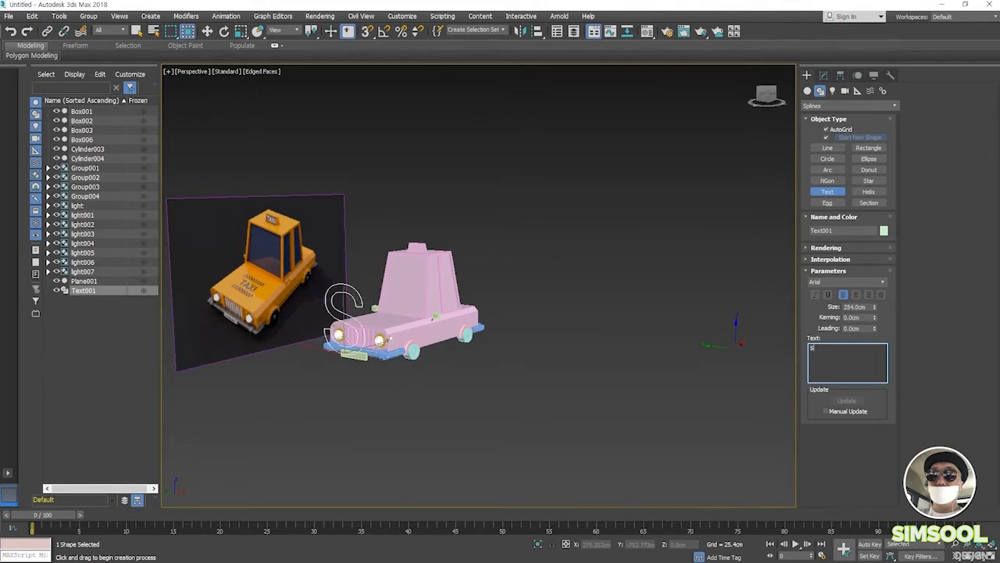
{"action": "type", "text": "IMSOOL"}
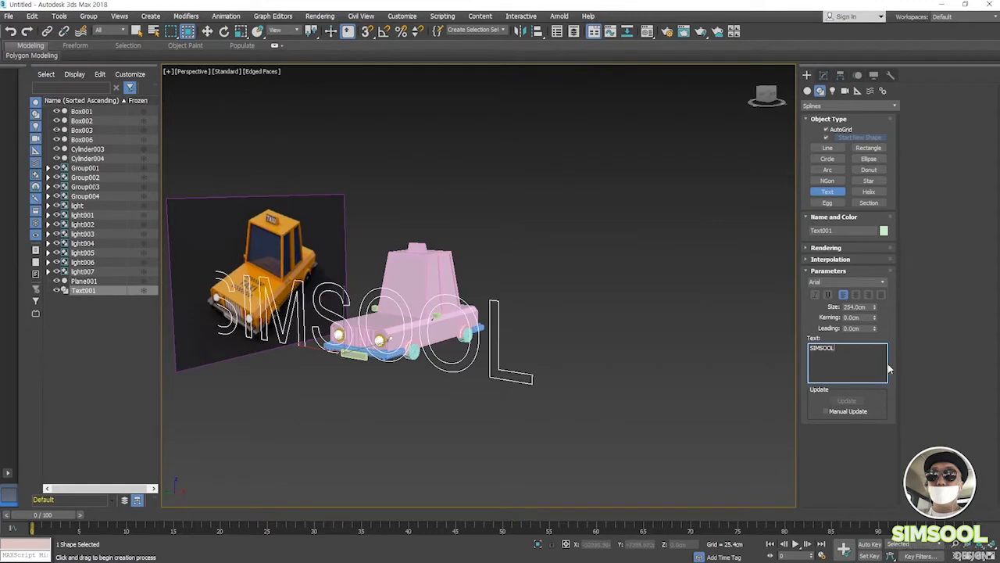
- Reduce the SIMSOOL text size to about 15.6 cm and centre its paragraph alignment
{"action": "left_click_drag", "start_coordinate": [875, 308], "coordinate": [875, 357]}
{"action": "scroll", "coordinate": [438, 360], "scroll_direction": "up", "scroll_amount": 6}
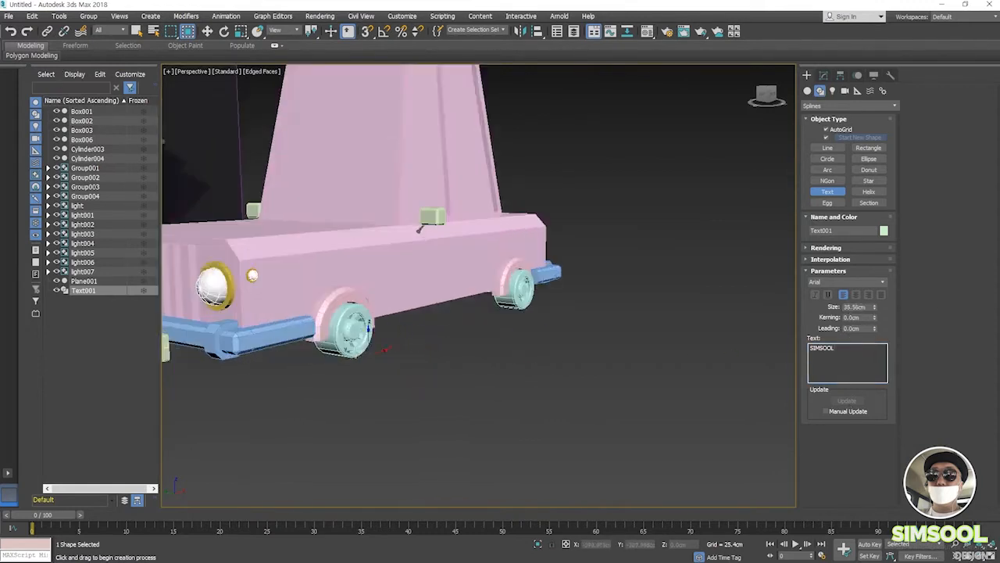
{"action": "middle_click_drag", "start_coordinate": [194, 347], "coordinate": [507, 356]}
{"action": "scroll", "coordinate": [507, 355], "scroll_direction": "up", "scroll_amount": 2}
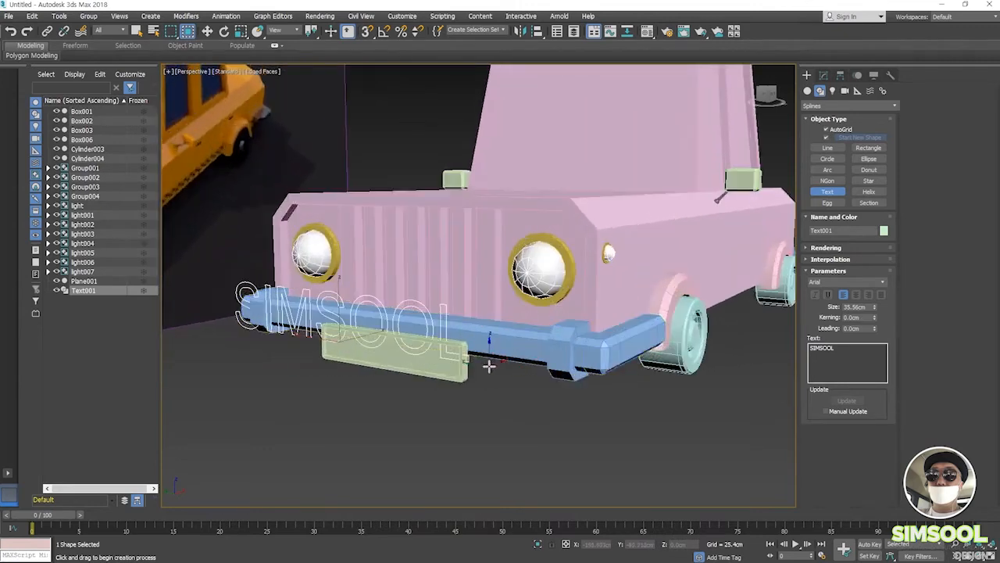
{"action": "left_click", "coordinate": [857, 295]}
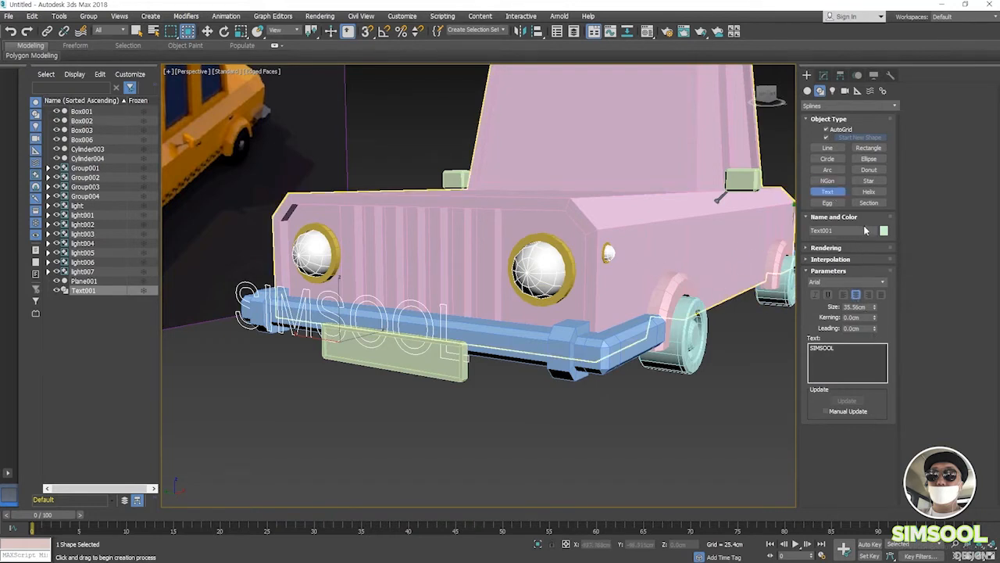
{"action": "left_click_drag", "start_coordinate": [876, 307], "coordinate": [875, 336]}
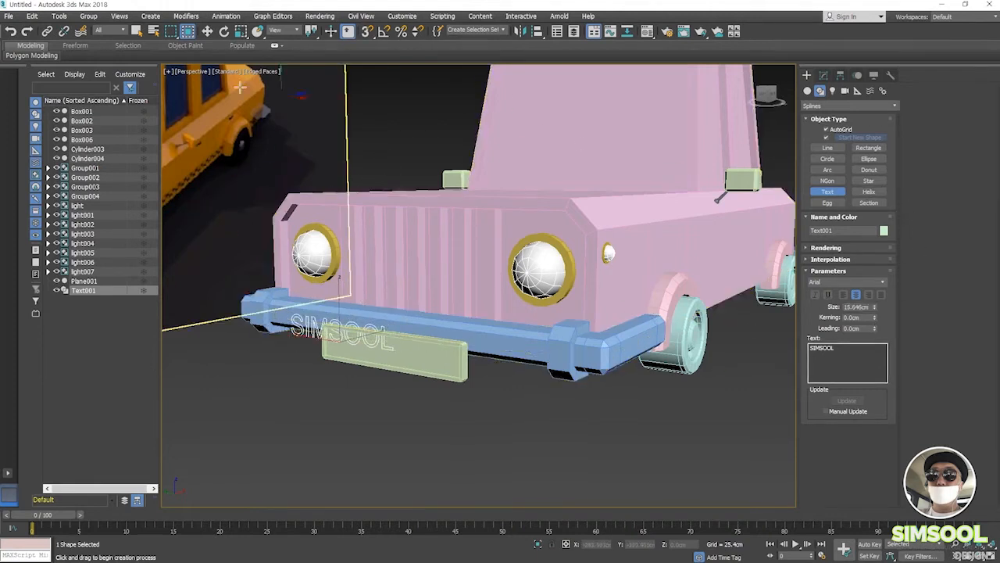
- Align the SIMSOOL text to the licence plate, centre to centre, on the Y and Z positions only
{"action": "left_click", "coordinate": [207, 30]}
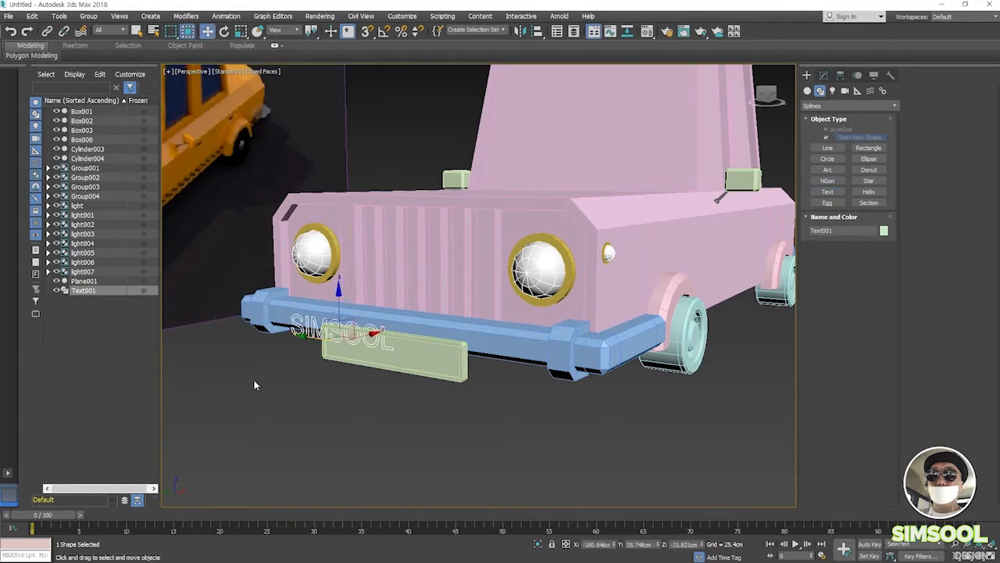
{"action": "left_click", "coordinate": [543, 31]}
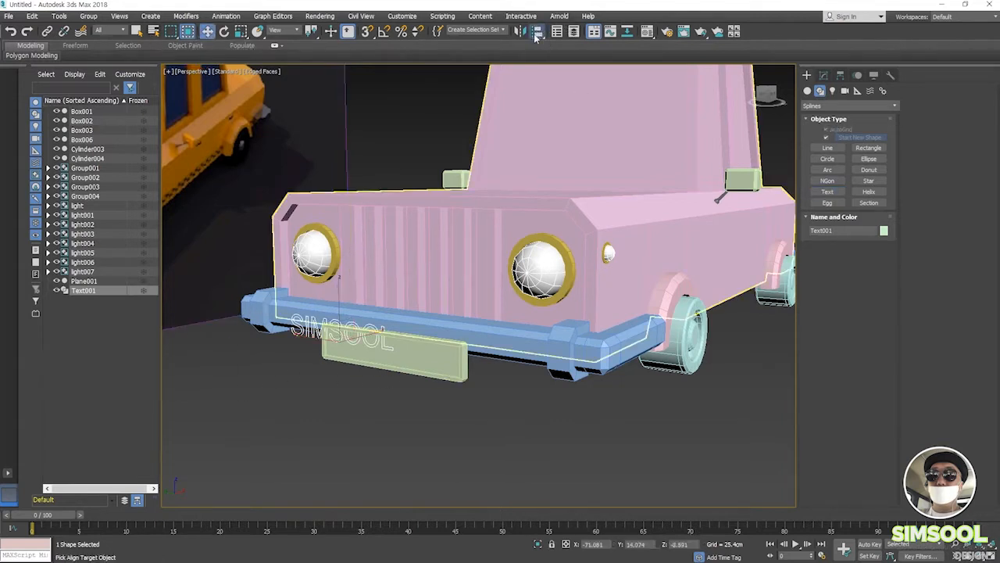
{"action": "left_click", "coordinate": [397, 362]}
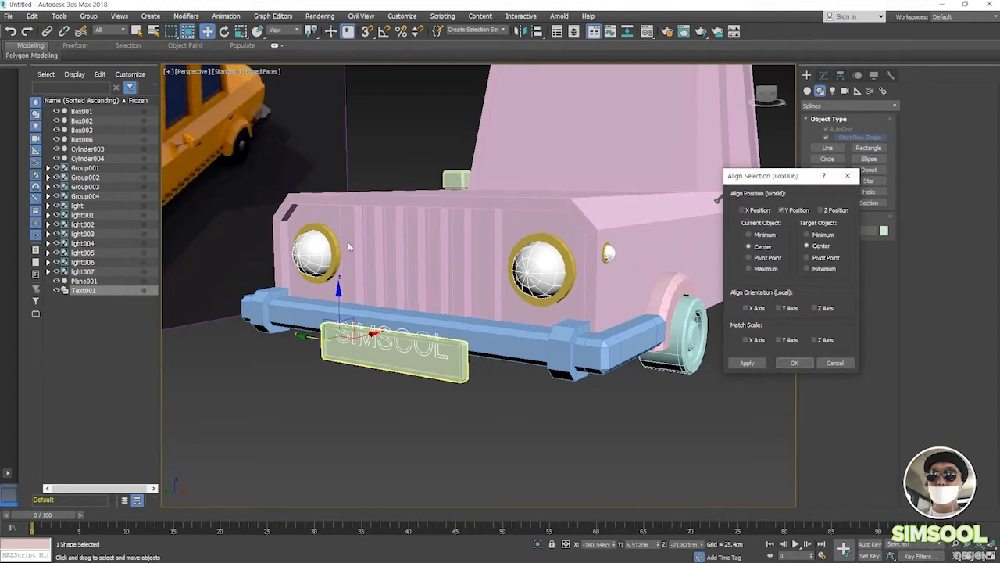
{"action": "left_click", "coordinate": [822, 210]}
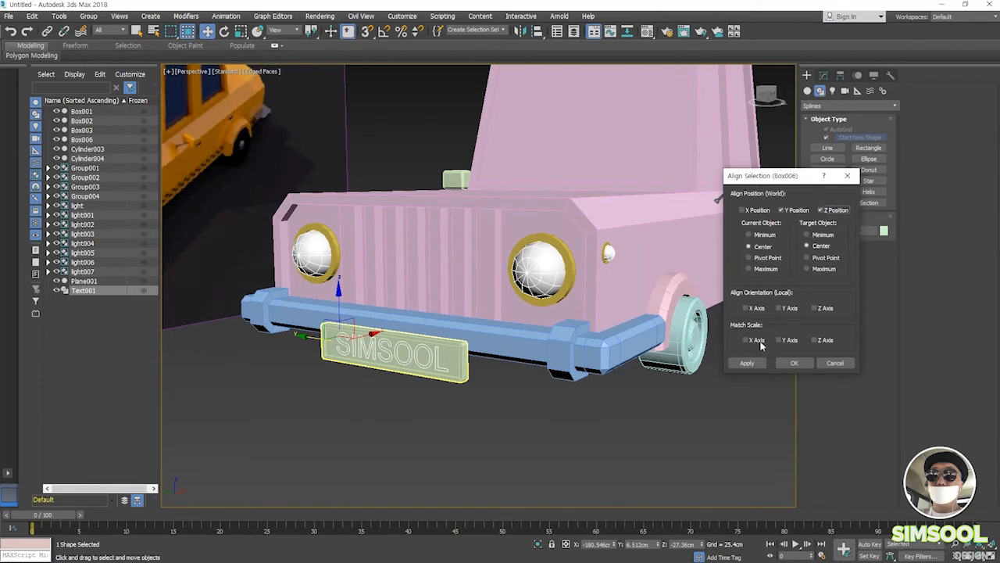
{"action": "left_click", "coordinate": [794, 362]}
{"action": "key", "text": "z"}
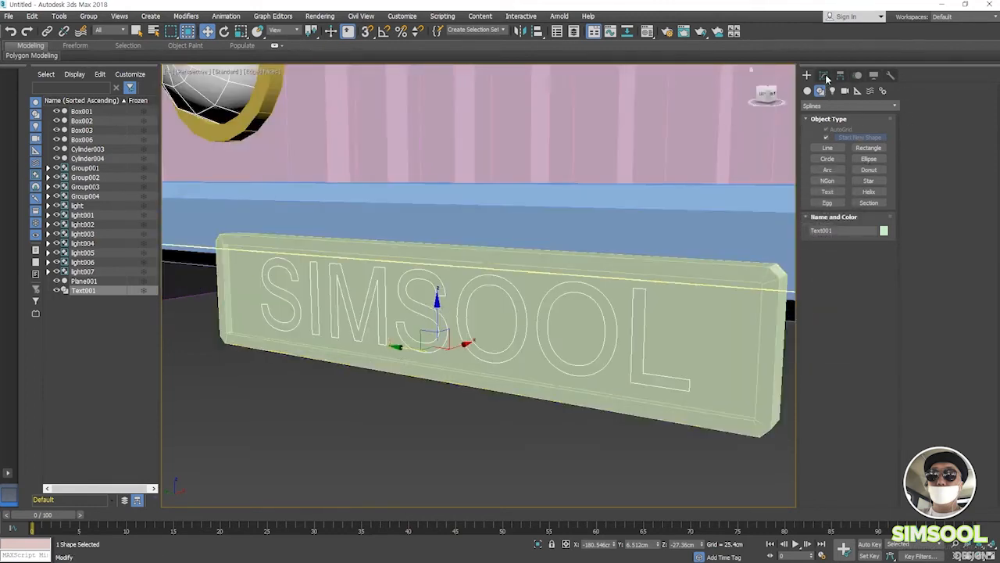
- Apply an Extrude modifier to the SIMSOOL text with an amount of 1 cm
{"action": "left_click", "coordinate": [825, 76]}
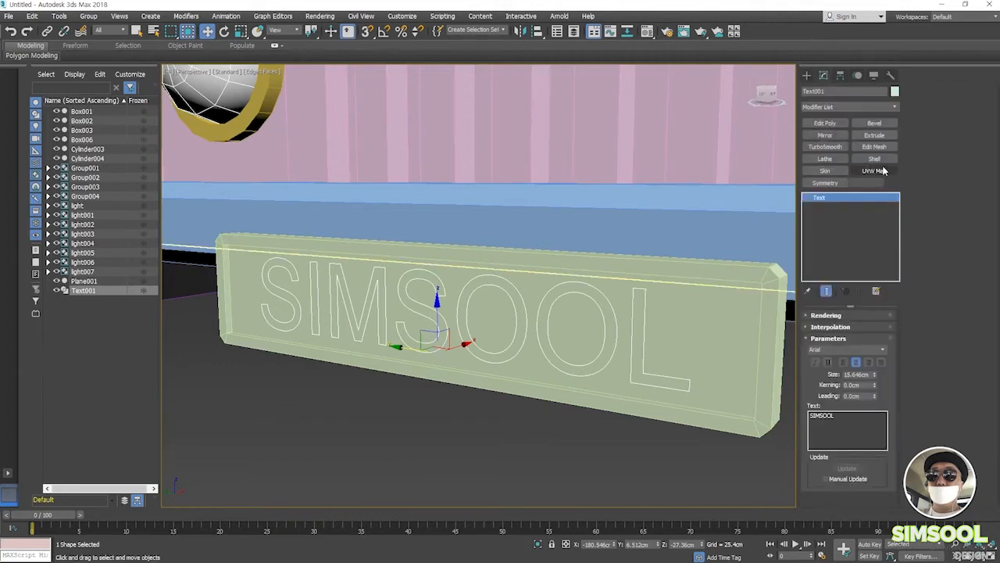
{"action": "left_click", "coordinate": [875, 135]}
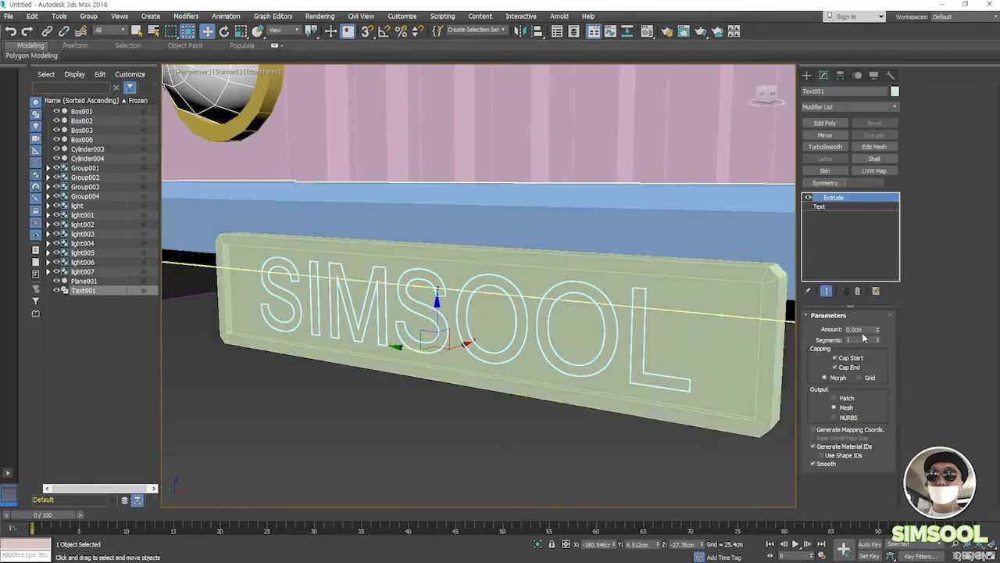
{"action": "left_click_drag", "start_coordinate": [878, 331], "coordinate": [786, 334]}
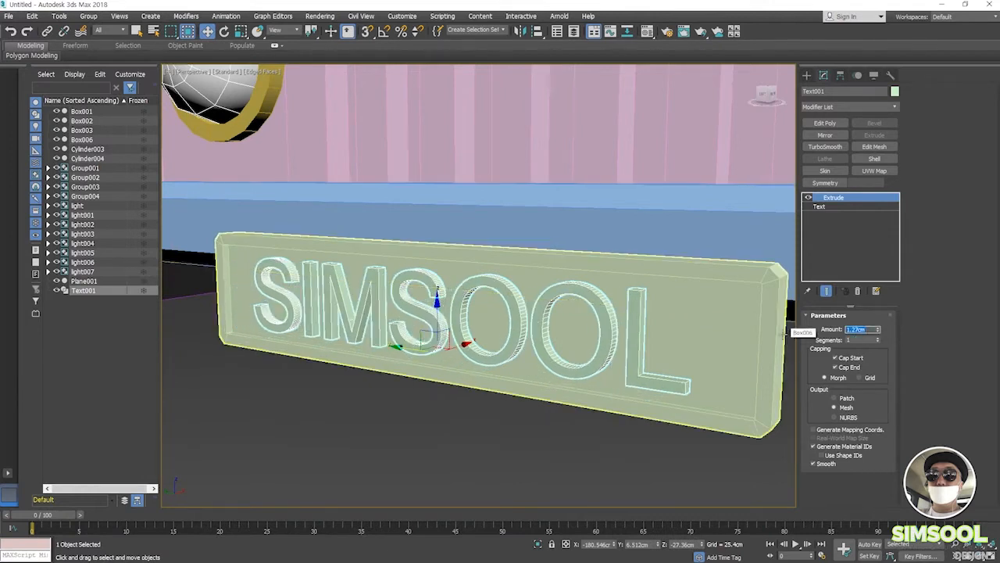
{"action": "type", "text": "1.5"}
{"action": "key", "text": "Return"}
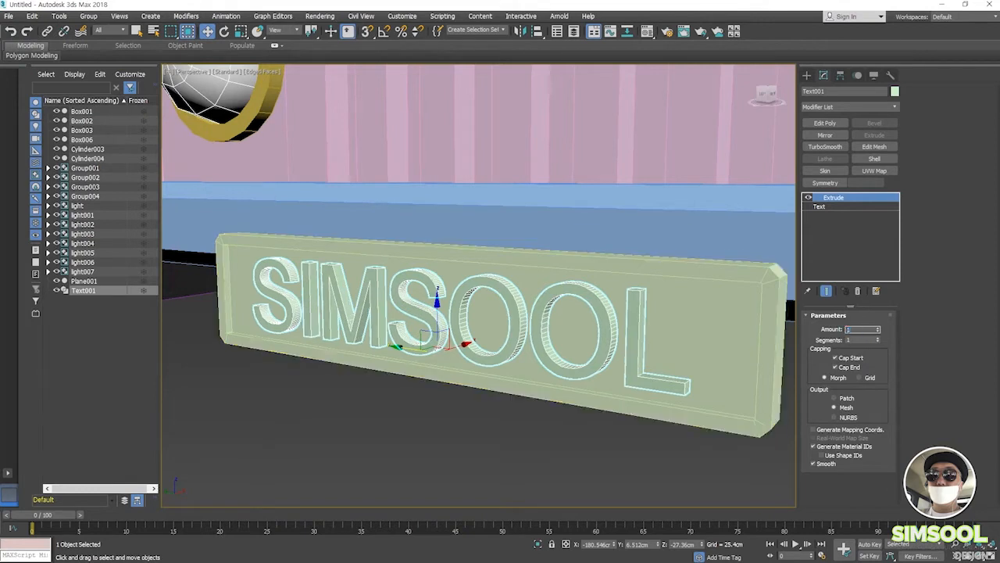
{"action": "type", "text": "1"}
{"action": "key", "text": "Return"}
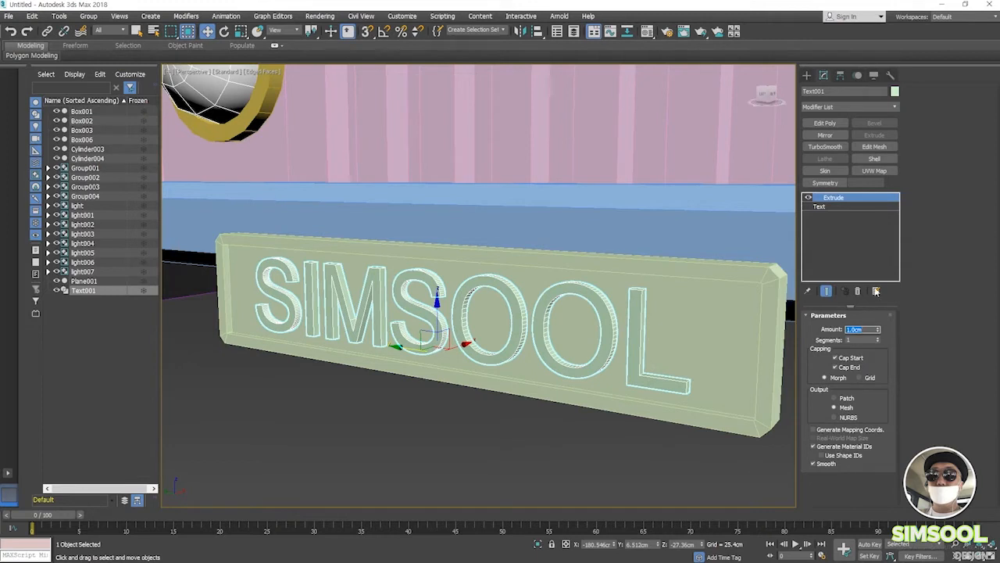
- Set the extruded text's object colour to white from the custom colours
{"action": "left_click", "coordinate": [895, 92]}
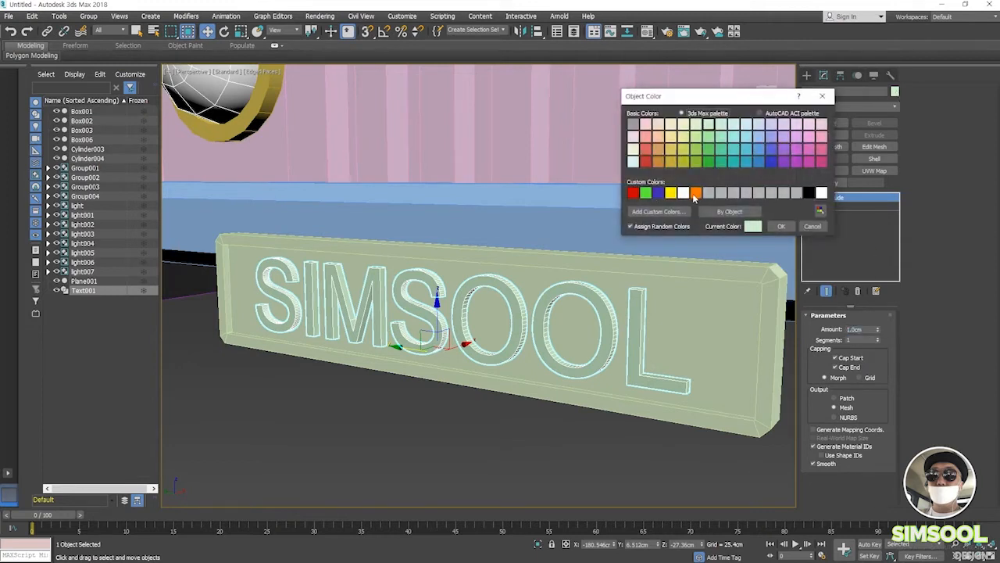
{"action": "left_click", "coordinate": [683, 193]}
{"action": "left_click", "coordinate": [782, 226]}
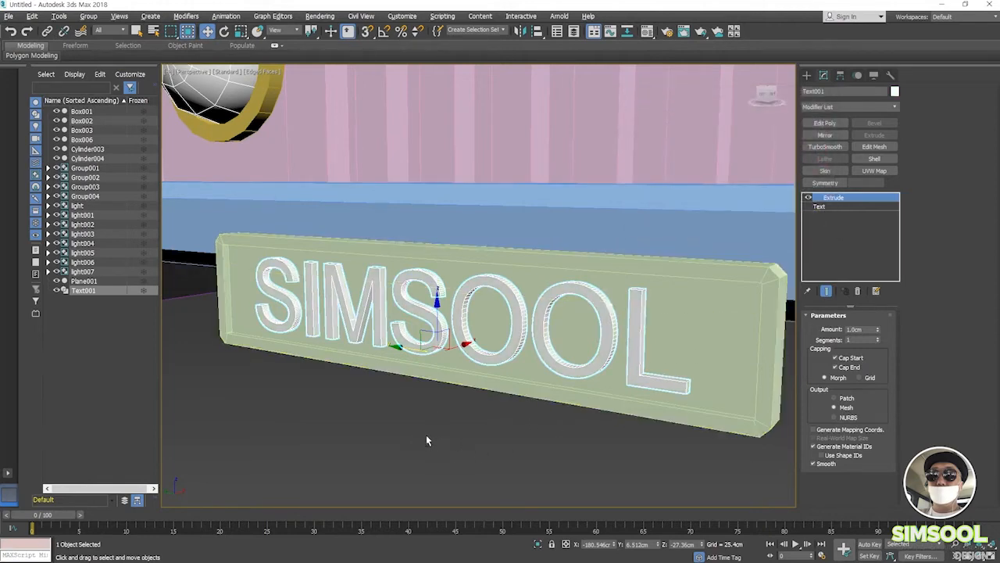
- Group the front licence plate and its SIMSOOL text under the default group name
{"action": "middle_click_drag", "start_coordinate": [426, 434], "coordinate": [474, 453], "text": "alt"}
{"action": "scroll", "coordinate": [436, 446], "scroll_direction": "down", "scroll_amount": 10}
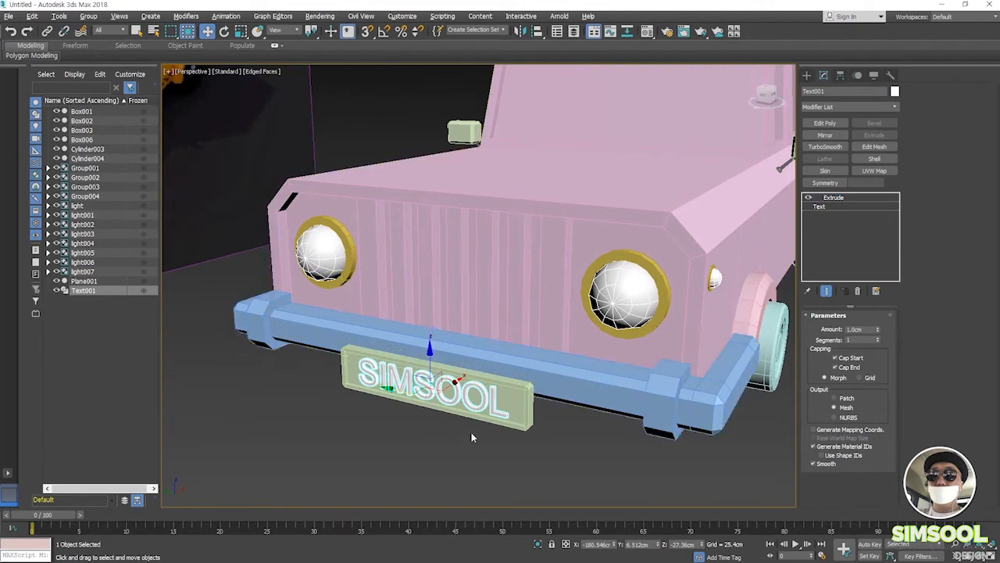
{"action": "left_click", "coordinate": [520, 408], "text": "ctrl"}
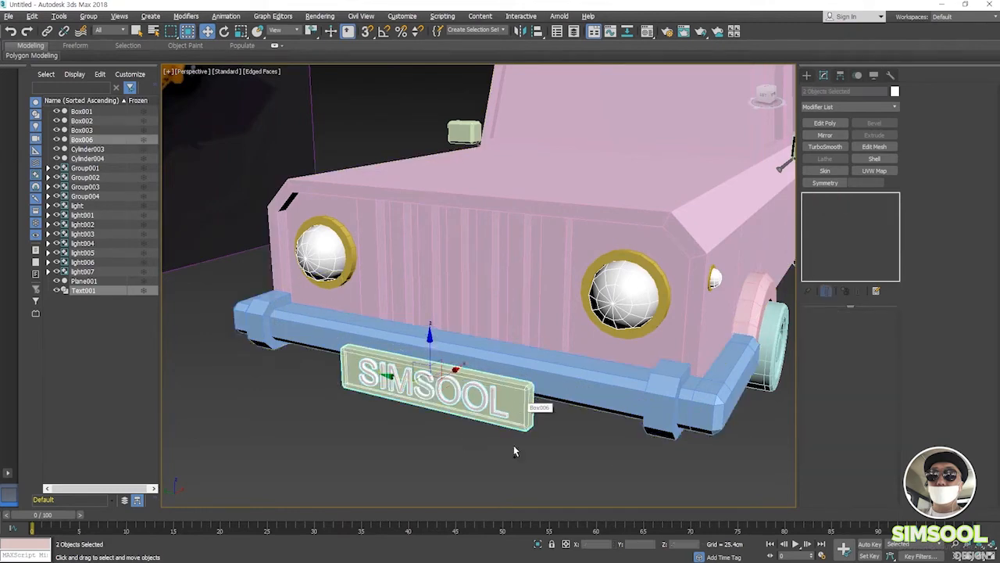
{"action": "scroll", "coordinate": [406, 419], "scroll_direction": "down", "scroll_amount": 5}
{"action": "mouse_move", "coordinate": [445, 443]}
{"action": "middle_mouse_down", "text": "alt"}
{"action": "mouse_move", "coordinate": [397, 426]}
{"action": "mouse_move", "coordinate": [440, 414]}
{"action": "mouse_move", "coordinate": [438, 442]}
{"action": "middle_mouse_up", "text": "alt"}
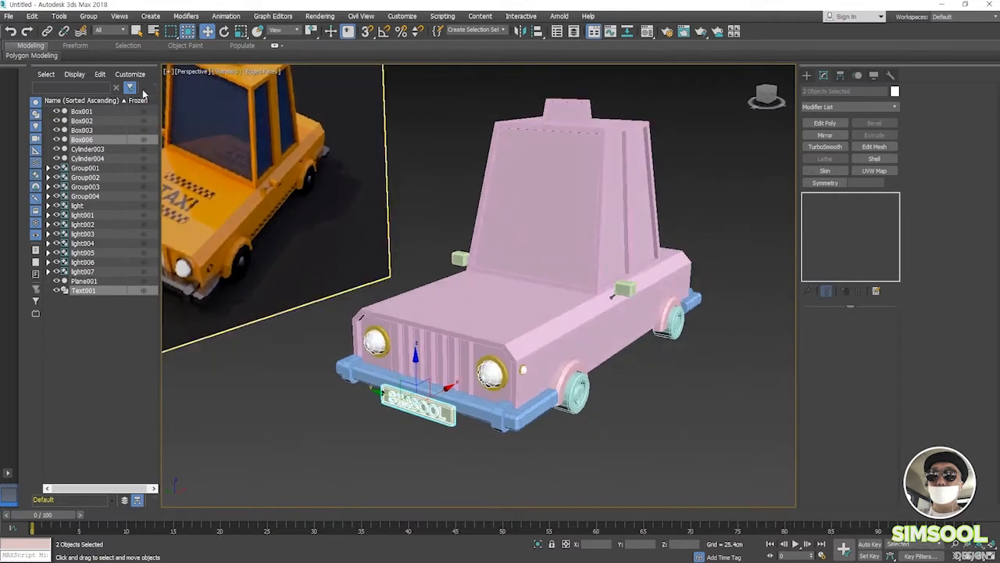
{"action": "left_click", "coordinate": [89, 16]}
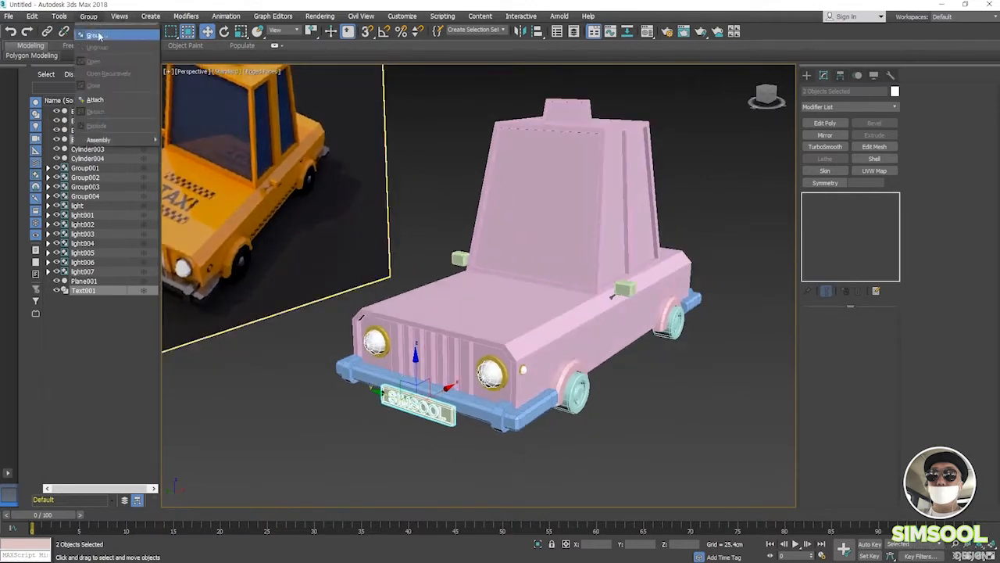
{"action": "left_click", "coordinate": [93, 30]}
{"action": "left_click", "coordinate": [507, 304]}
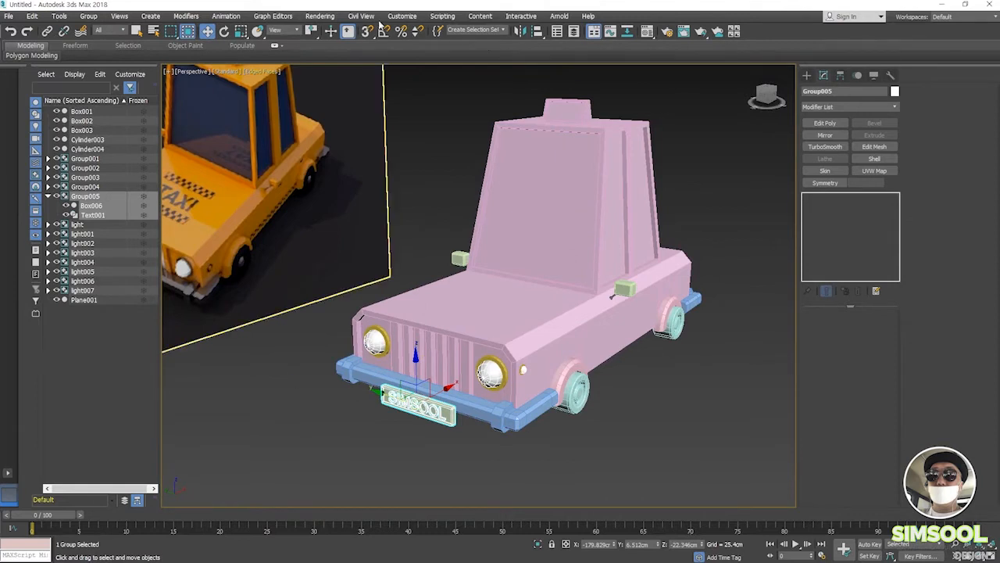
- Mirror the licence plate group across the X axis as a copy, offset toward the rear of the taxi
{"action": "left_click", "coordinate": [522, 31]}
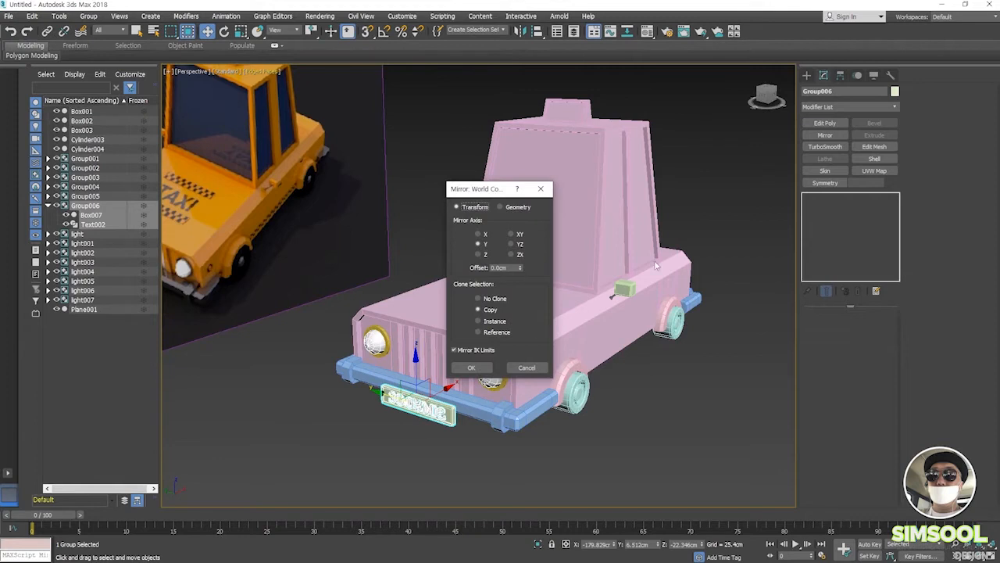
{"action": "left_click", "coordinate": [479, 235]}
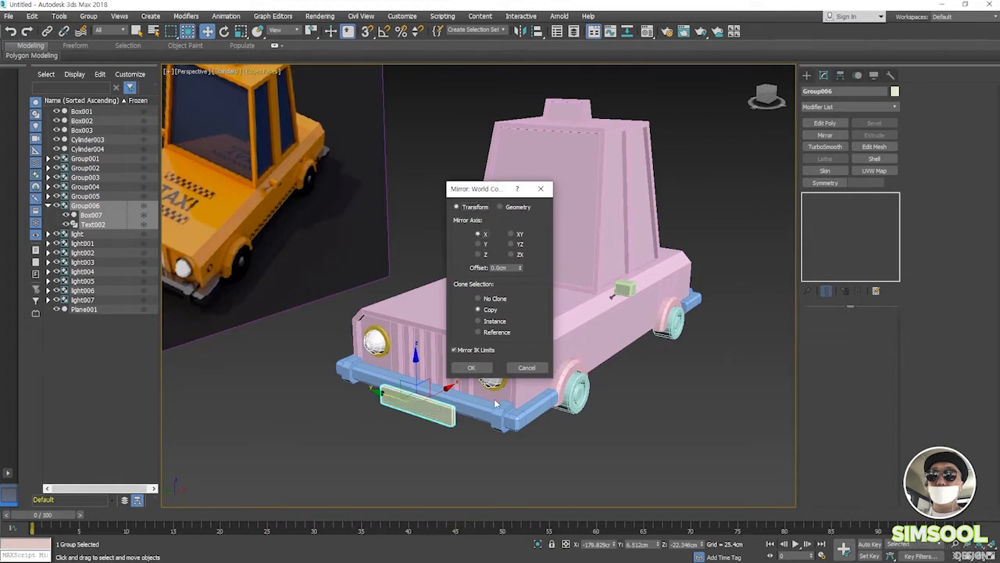
{"action": "left_click_drag", "start_coordinate": [520, 269], "coordinate": [520, 343]}
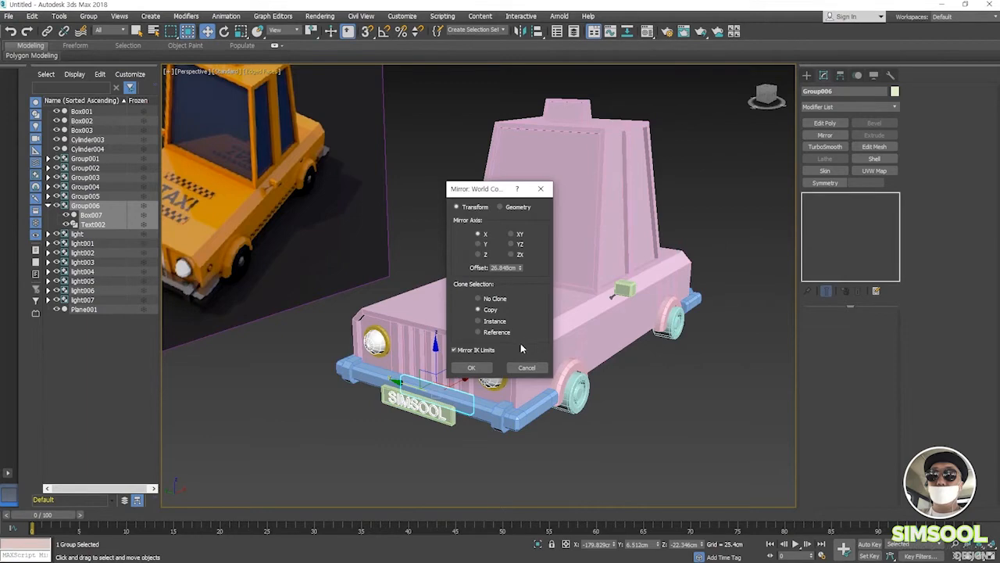
{"action": "left_click", "coordinate": [479, 370]}
- Move the mirrored plate group back and up against the rear bumper, to about X 234 cm and Z -14 cm
{"action": "middle_click_drag", "start_coordinate": [523, 366], "coordinate": [319, 208], "text": "alt"}
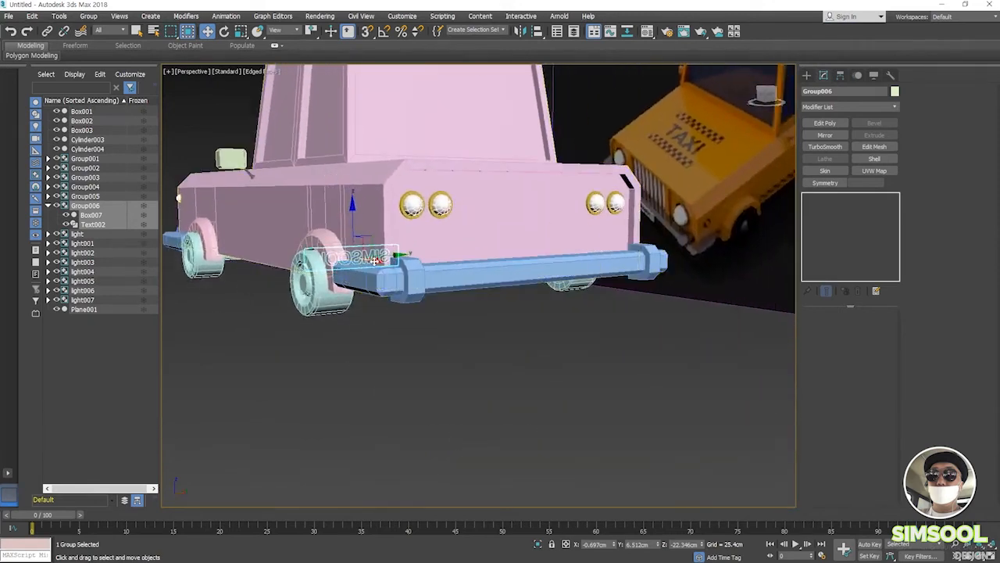
{"action": "left_click_drag", "start_coordinate": [366, 261], "coordinate": [567, 345]}
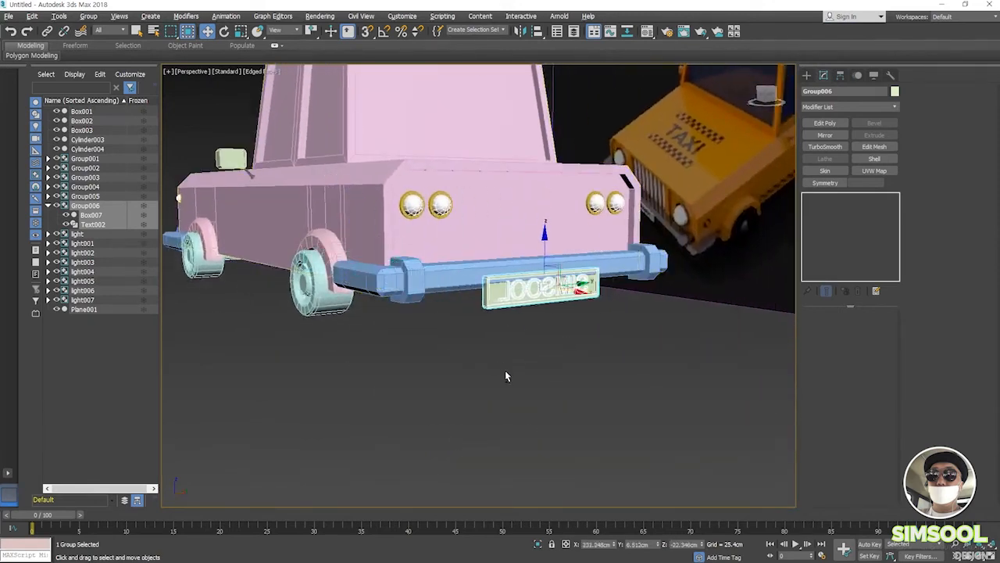
{"action": "middle_click_drag", "start_coordinate": [505, 370], "coordinate": [536, 380], "text": "alt"}
{"action": "key", "text": "z"}
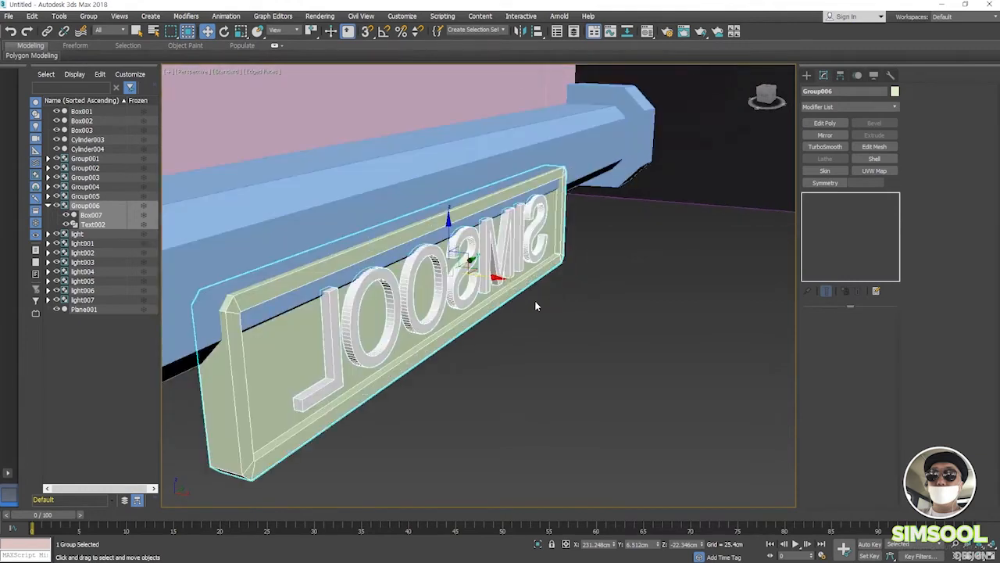
{"action": "middle_click_drag", "start_coordinate": [484, 280], "coordinate": [490, 268], "text": "alt"}
{"action": "middle_click_drag", "start_coordinate": [469, 235], "coordinate": [470, 228], "text": "alt"}
{"action": "scroll", "coordinate": [471, 227], "scroll_direction": "down", "scroll_amount": 6}
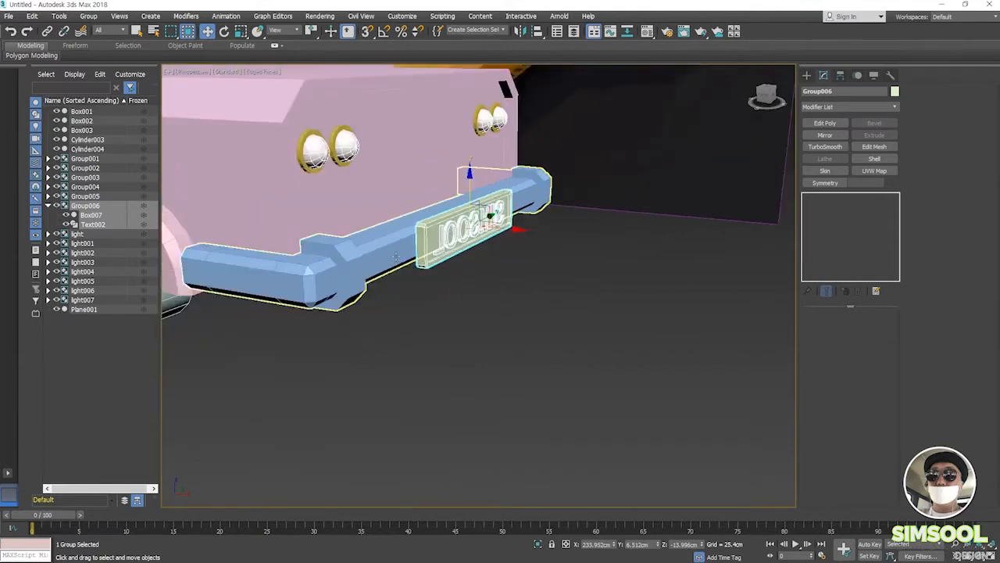
- Align the mirrored plate group to the rear bumper in Y and Z position only, matching its center to the bumper's pivot point
{"action": "left_click", "coordinate": [517, 322]}
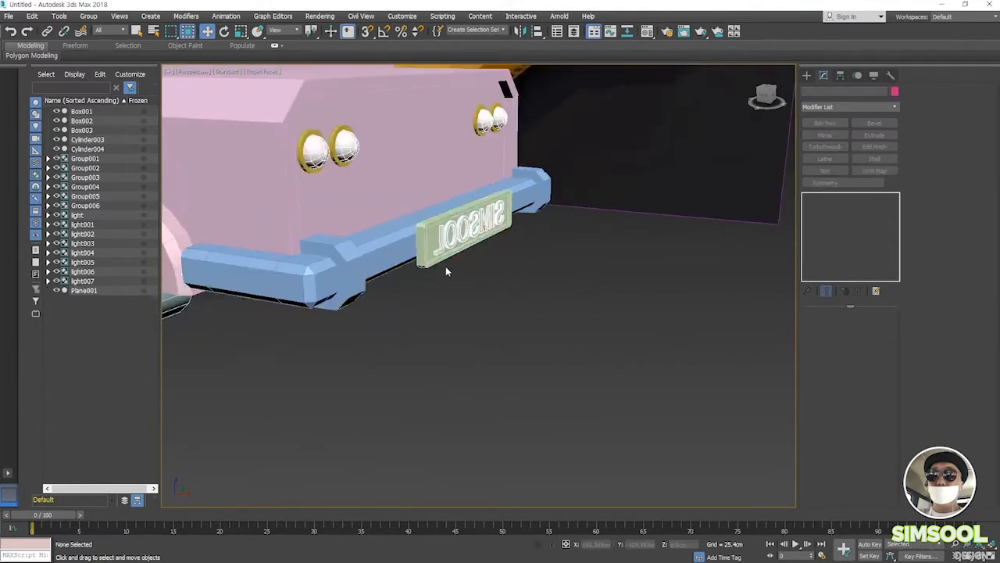
{"action": "left_click", "coordinate": [449, 240]}
{"action": "left_click", "coordinate": [537, 32]}
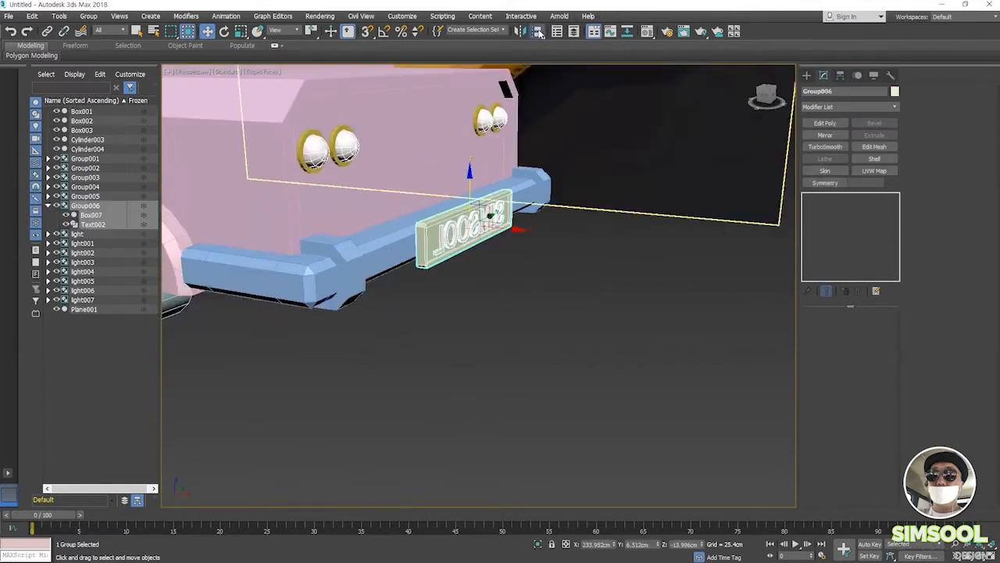
{"action": "left_click", "coordinate": [404, 250]}
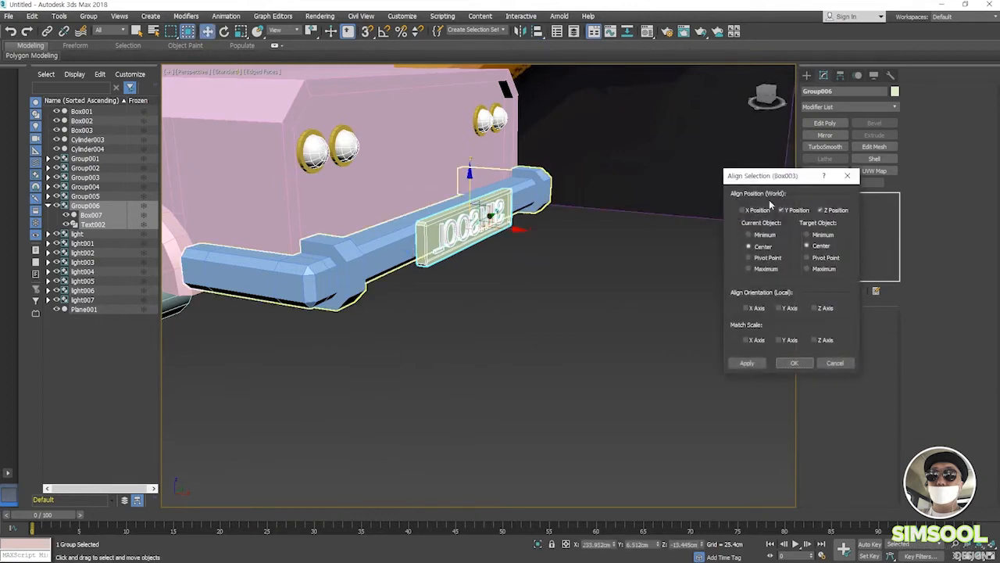
{"action": "left_click", "coordinate": [745, 210]}
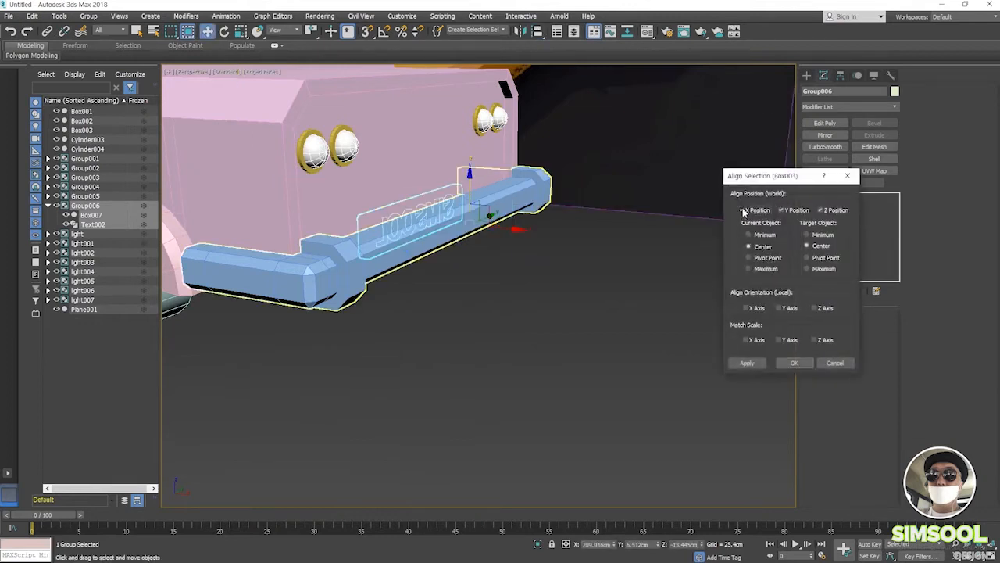
{"action": "left_click", "coordinate": [745, 210]}
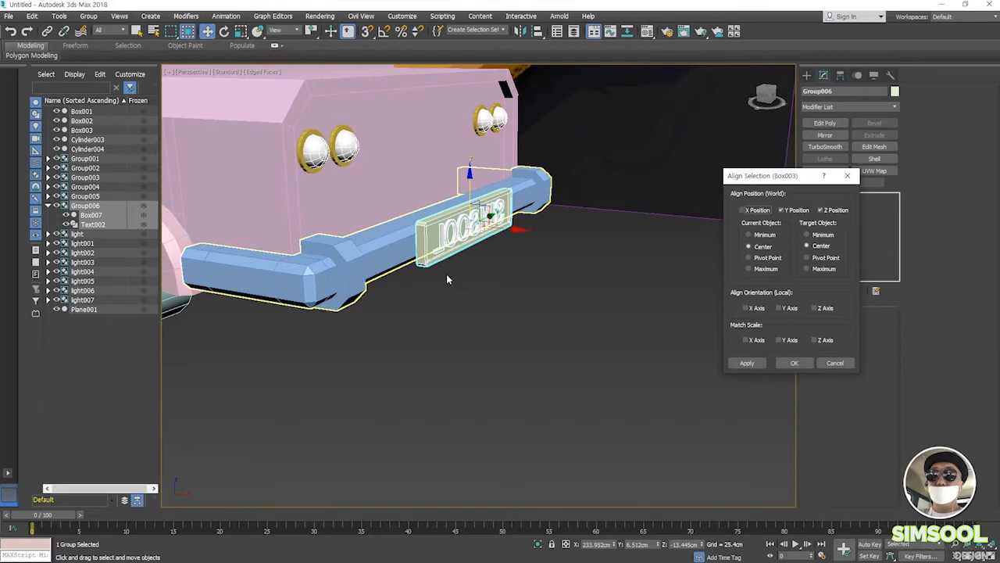
{"action": "left_click", "coordinate": [806, 235]}
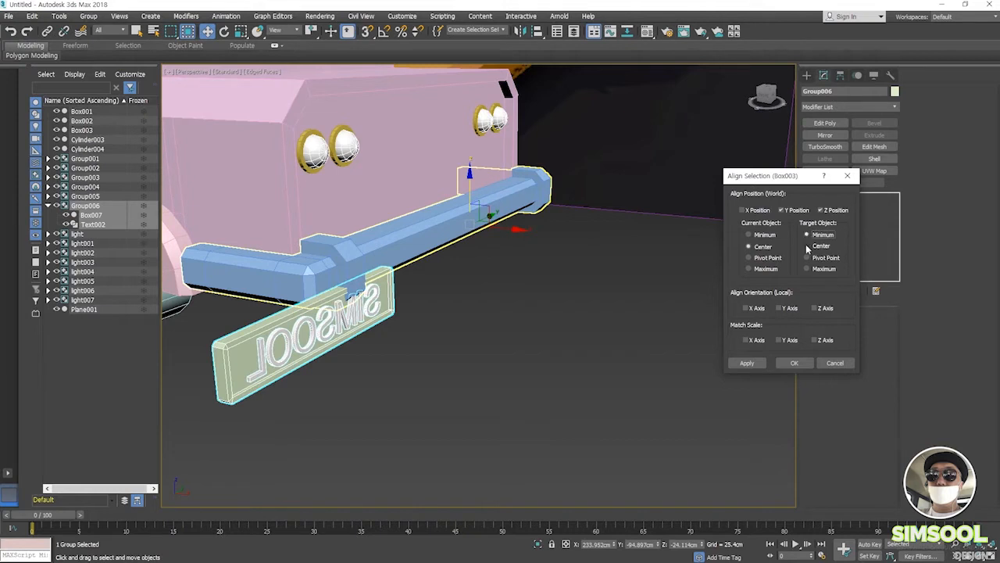
{"action": "left_click", "coordinate": [807, 246]}
{"action": "left_click", "coordinate": [808, 269]}
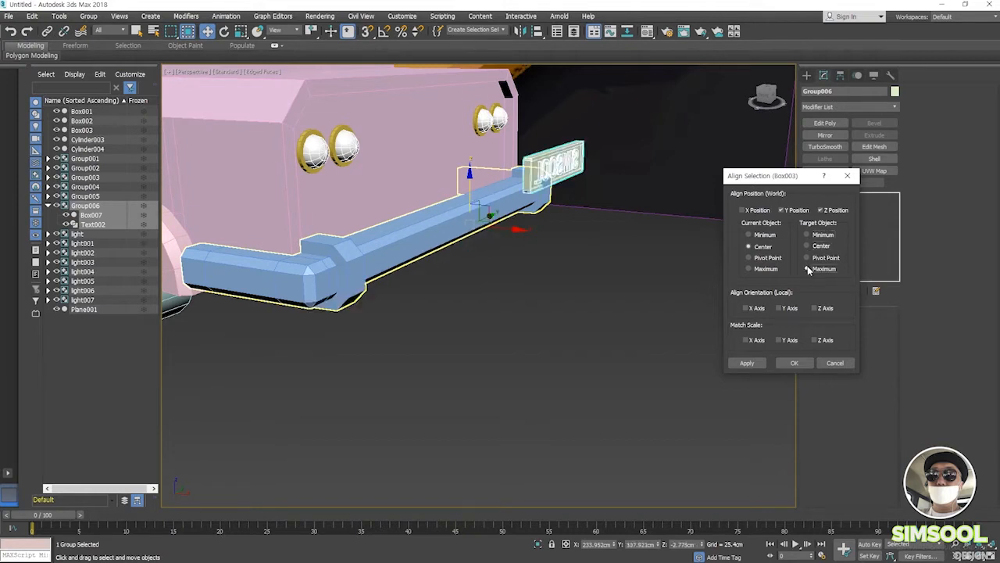
{"action": "left_click", "coordinate": [808, 259]}
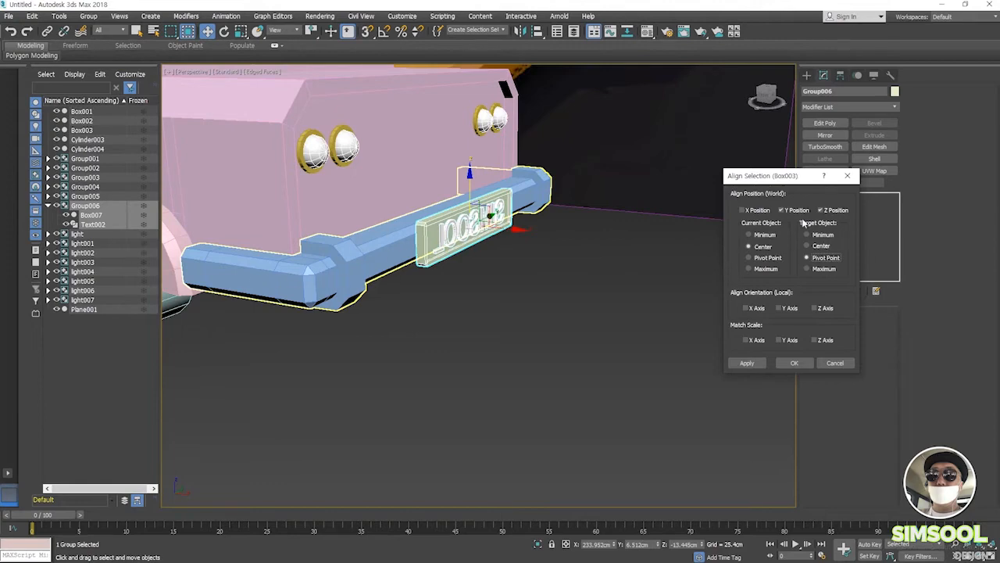
{"action": "left_click", "coordinate": [795, 363]}
{"action": "left_click", "coordinate": [478, 341]}
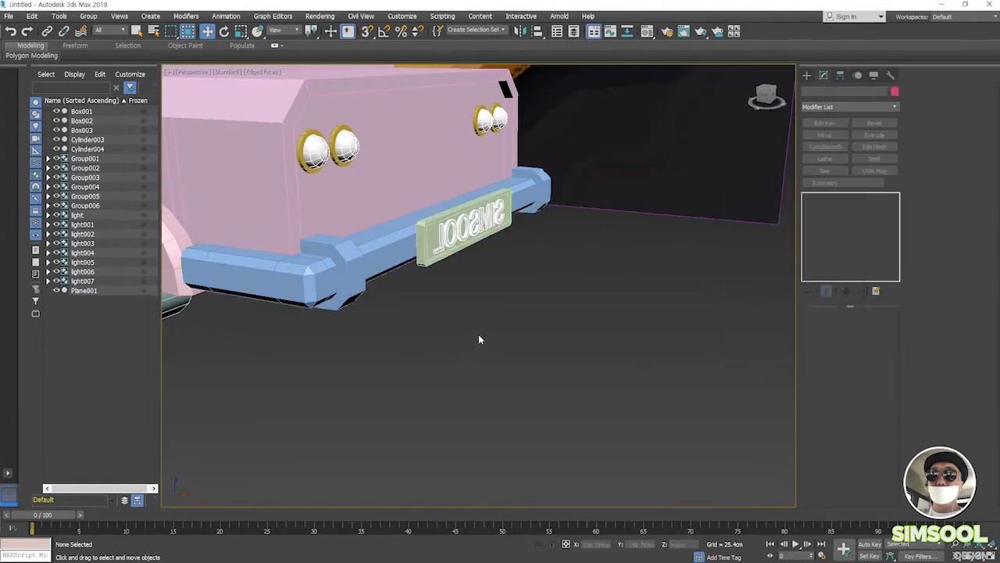
- Ungroup the mirrored rear licence plate into its separate plate box and SIMSOOL text
{"action": "middle_click_drag", "start_coordinate": [469, 318], "coordinate": [482, 286], "text": "alt"}
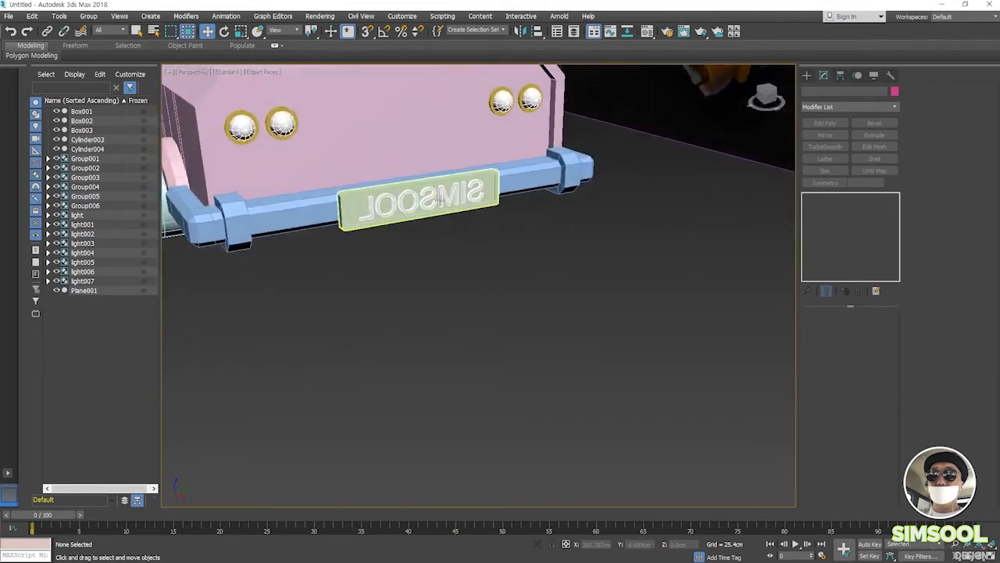
{"action": "left_click", "coordinate": [442, 220]}
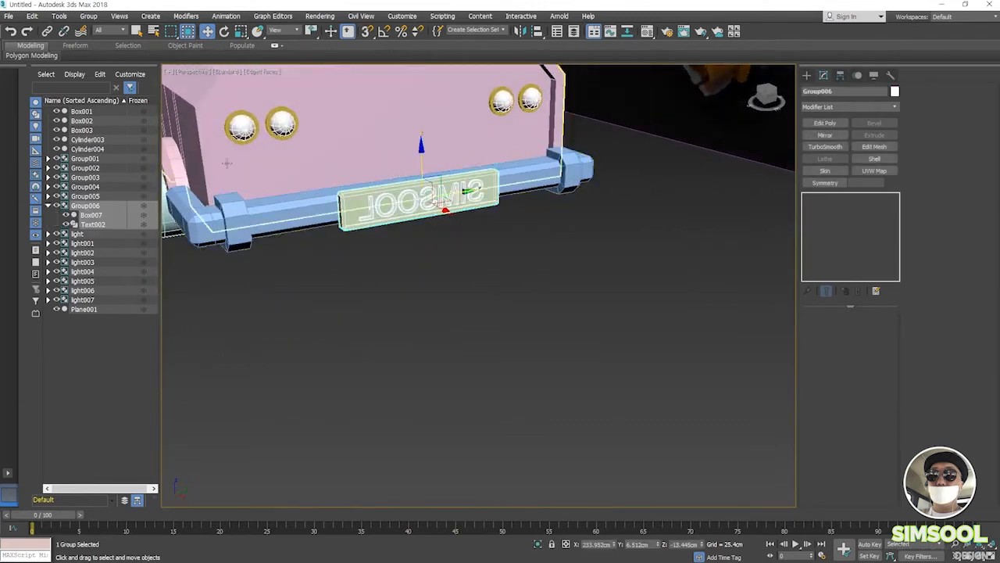
{"action": "left_click", "coordinate": [225, 31]}
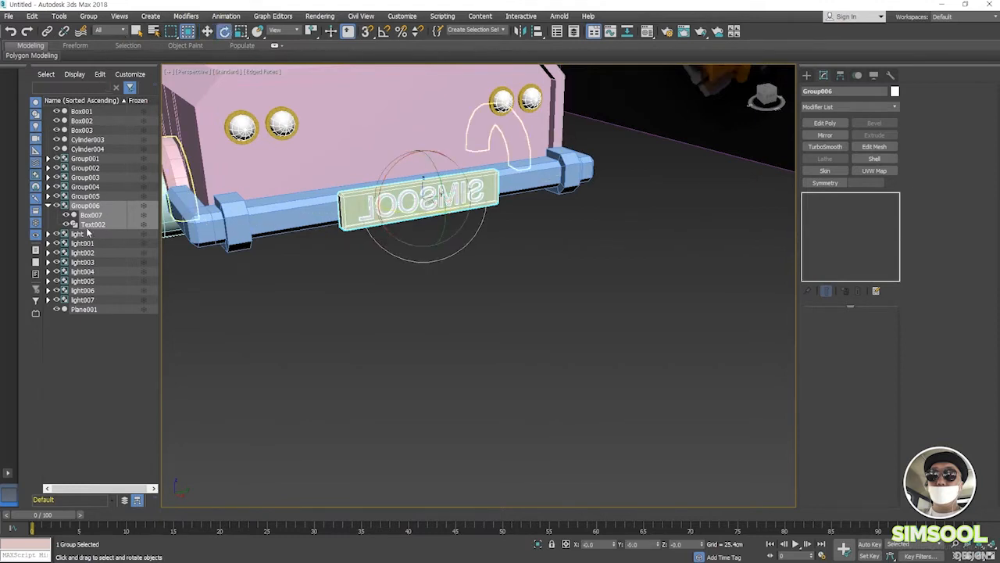
{"action": "left_click", "coordinate": [88, 15]}
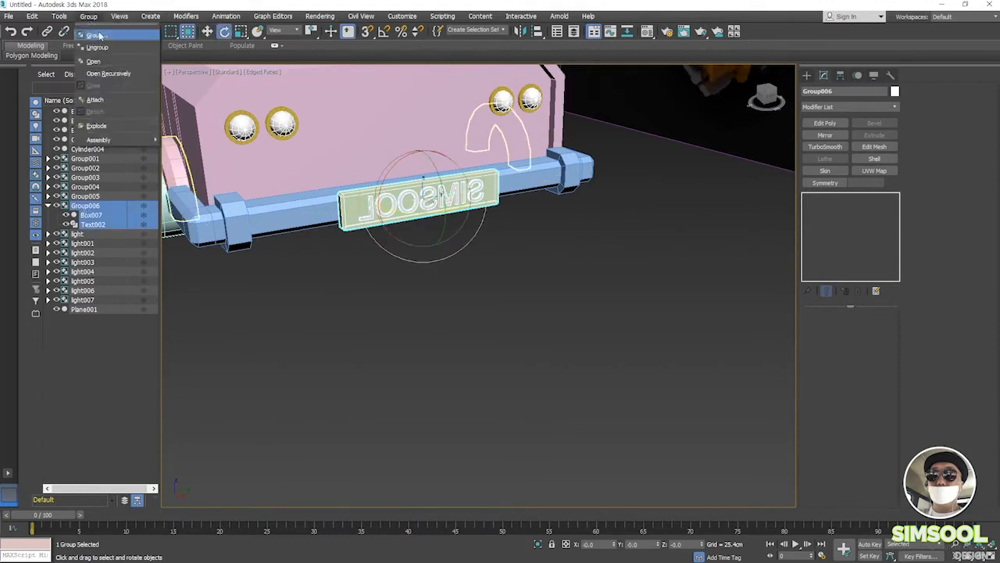
{"action": "left_click", "coordinate": [100, 49]}
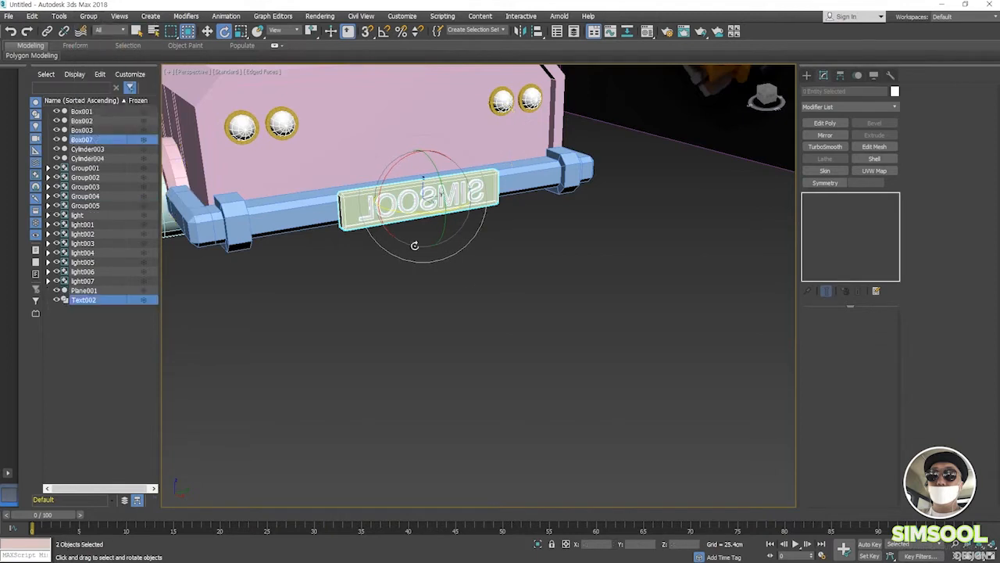
- Try to rotate the rear plate's SIMSOOL text freehand, and undo the rotation
{"action": "left_click", "coordinate": [422, 200]}
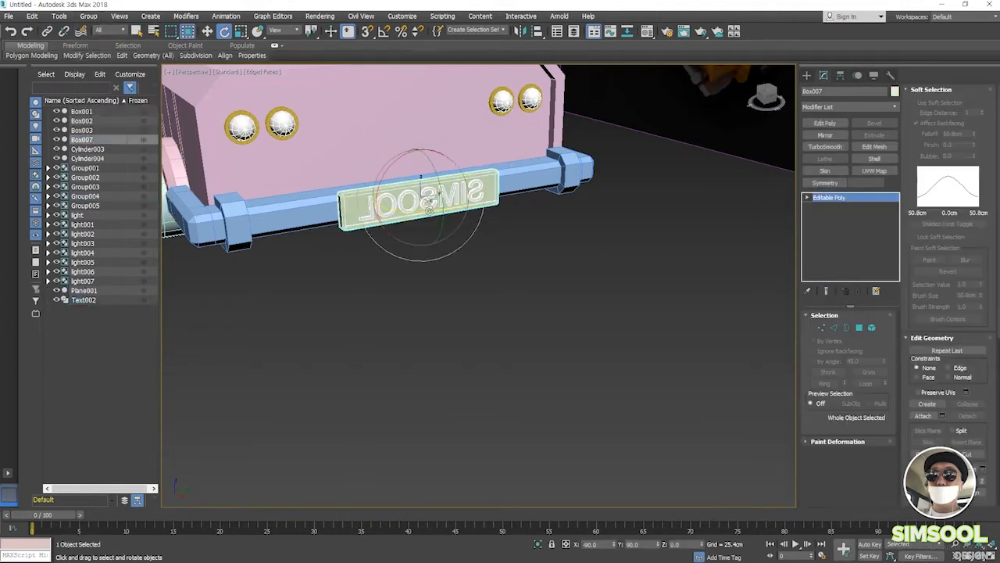
{"action": "left_click", "coordinate": [409, 315]}
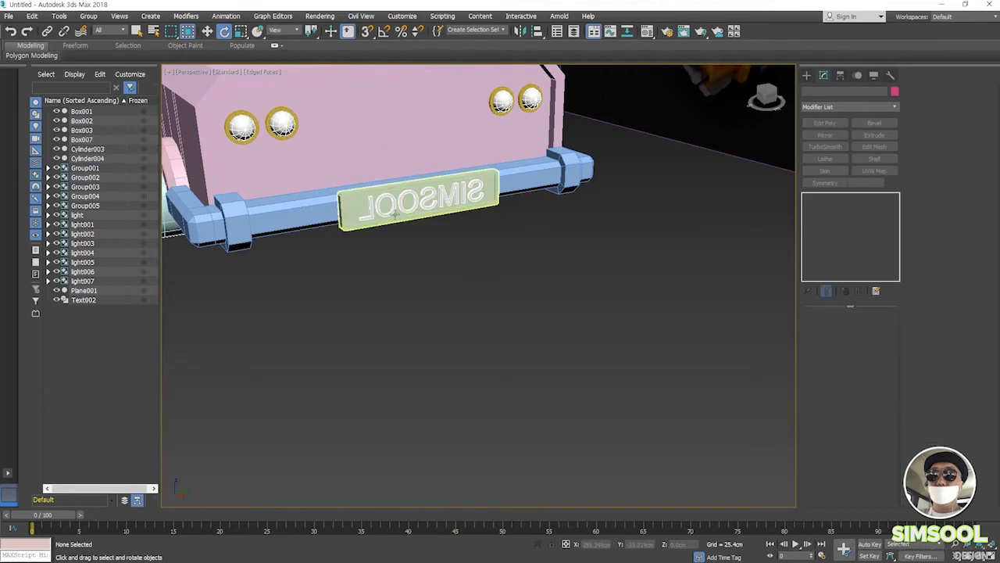
{"action": "left_click", "coordinate": [394, 213]}
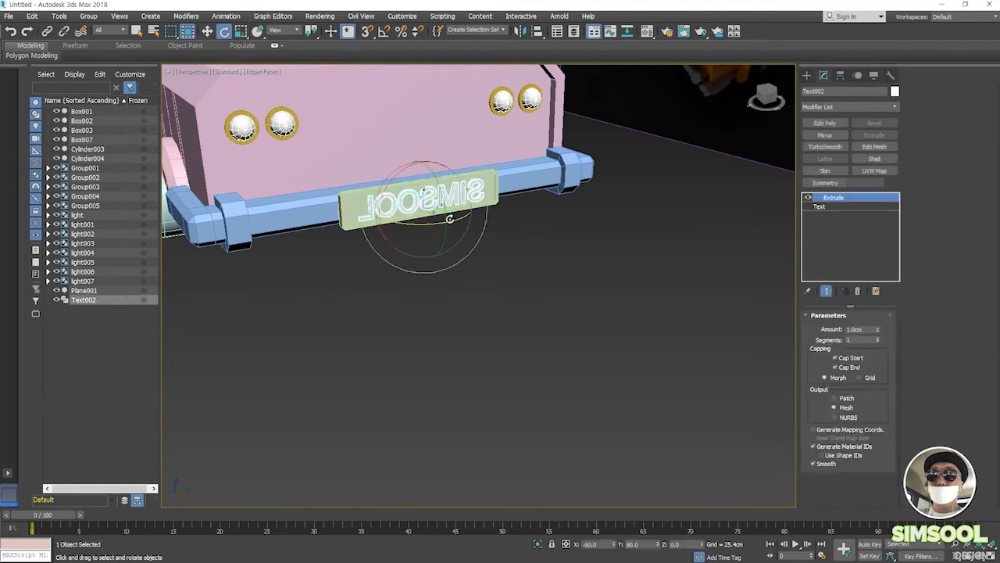
{"action": "left_click_drag", "start_coordinate": [424, 221], "coordinate": [397, 273]}
{"action": "key", "text": "ctrl+z"}
{"action": "key", "text": "ctrl+a"}
{"action": "left_click", "coordinate": [422, 283]}
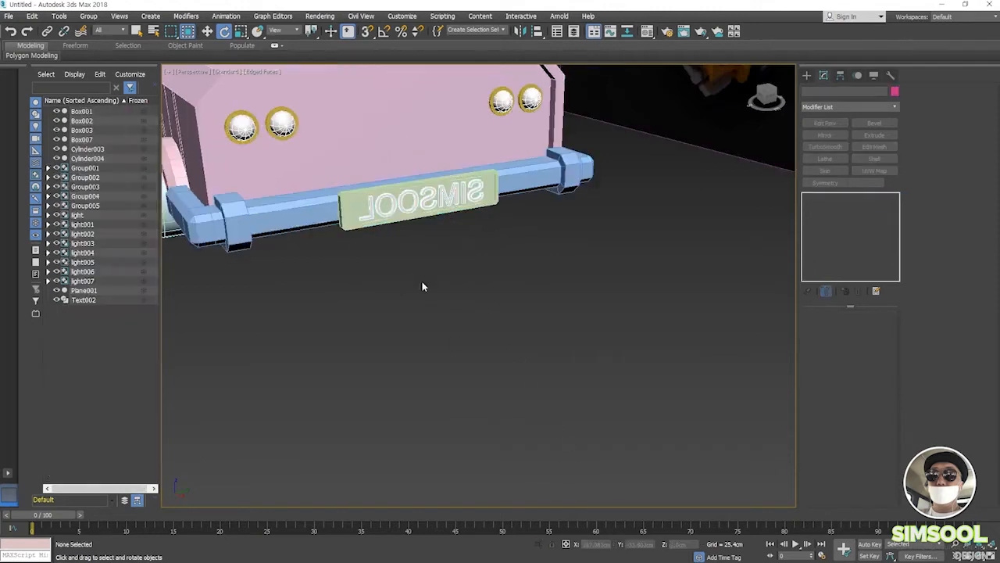
- Rotate the rear plate's SIMSOOL text 180 degrees about Z to make it readable, and return to the Move tool with nothing selected
{"action": "left_click", "coordinate": [418, 200]}
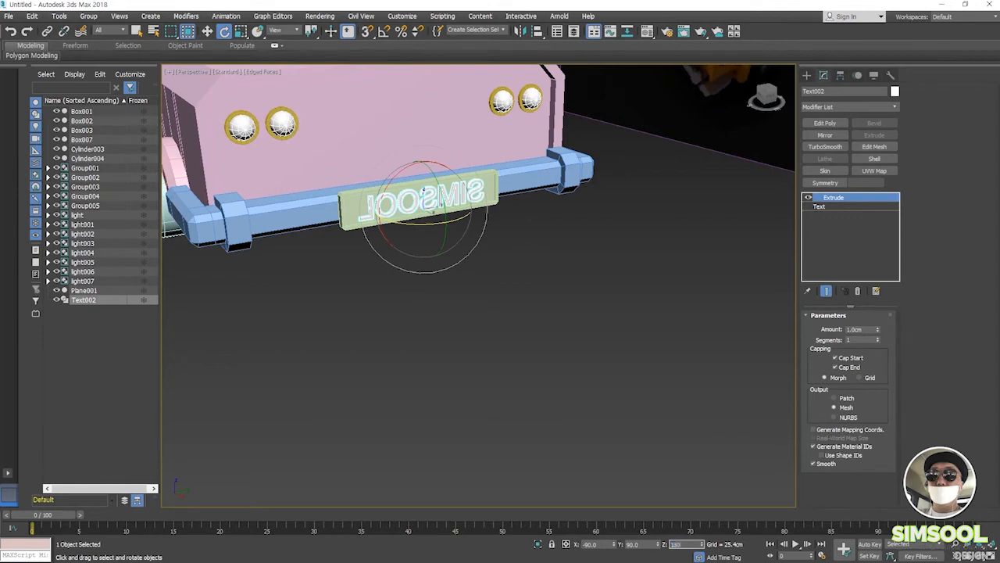
{"action": "type", "text": "0"}
{"action": "key", "text": "Return"}
{"action": "mouse_move", "coordinate": [429, 381]}
{"action": "middle_mouse_down", "text": "alt"}
{"action": "mouse_move", "coordinate": [375, 348]}
{"action": "mouse_move", "coordinate": [411, 379]}
{"action": "mouse_move", "coordinate": [425, 372]}
{"action": "middle_mouse_up", "text": "alt"}
{"action": "scroll", "coordinate": [422, 297], "scroll_direction": "up", "scroll_amount": 2}
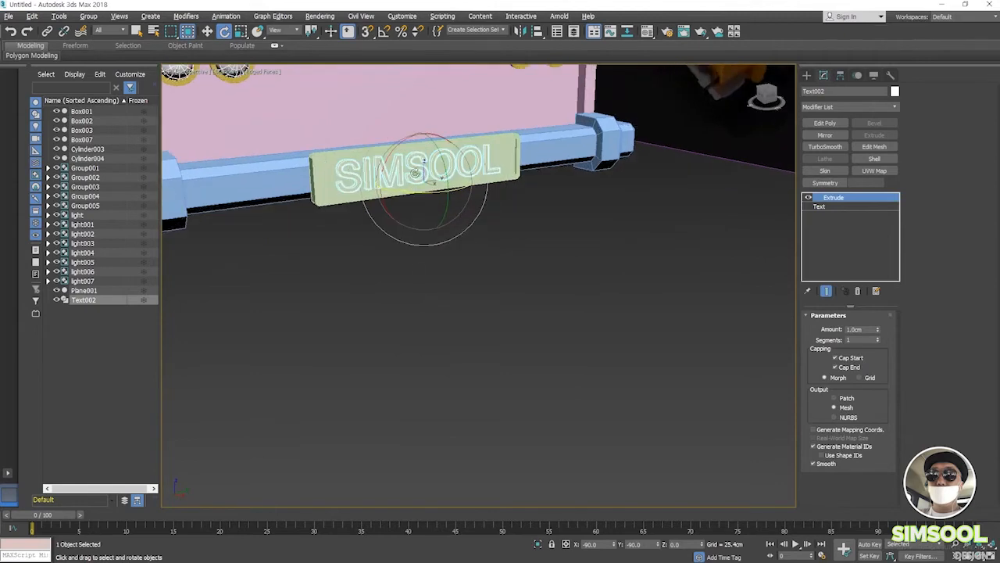
{"action": "mouse_move", "coordinate": [421, 184]}
{"action": "middle_mouse_down", "text": "alt"}
{"action": "mouse_move", "coordinate": [364, 194]}
{"action": "mouse_move", "coordinate": [340, 160]}
{"action": "mouse_move", "coordinate": [418, 180]}
{"action": "middle_mouse_up", "text": "alt"}
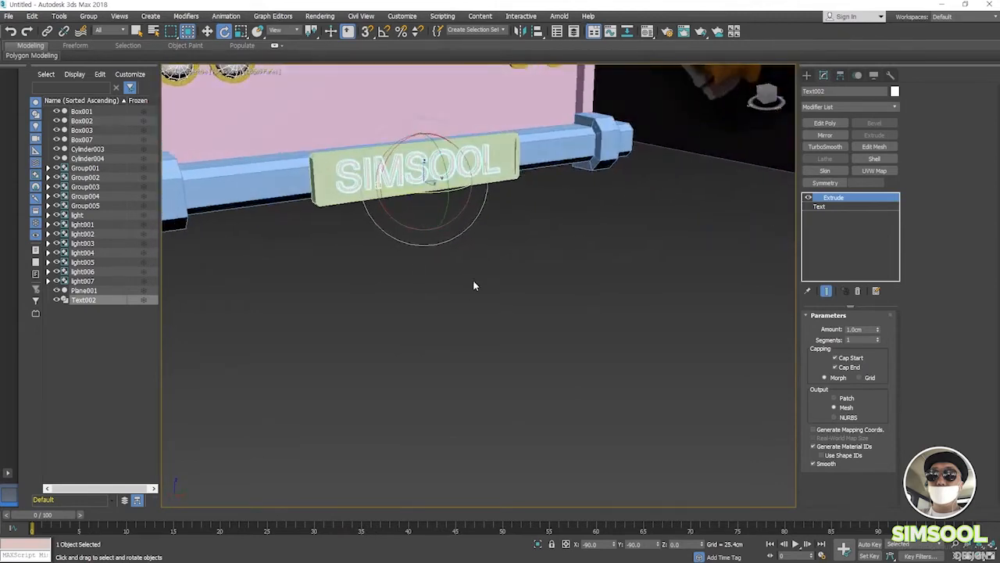
{"action": "middle_click_drag", "start_coordinate": [439, 240], "coordinate": [473, 362]}
{"action": "scroll", "coordinate": [485, 330], "scroll_direction": "down", "scroll_amount": 4}
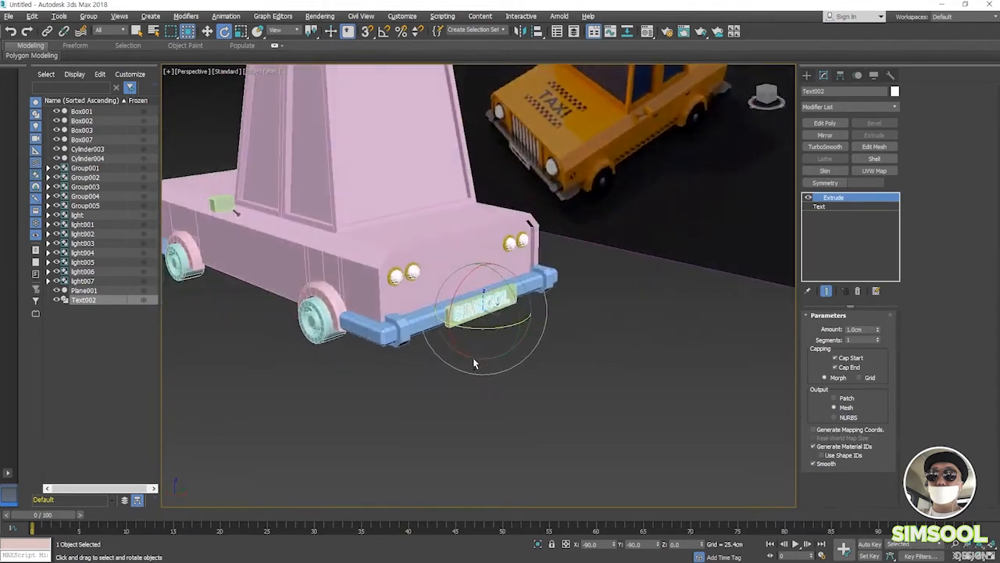
{"action": "left_click", "coordinate": [208, 31]}
{"action": "left_click", "coordinate": [414, 393]}
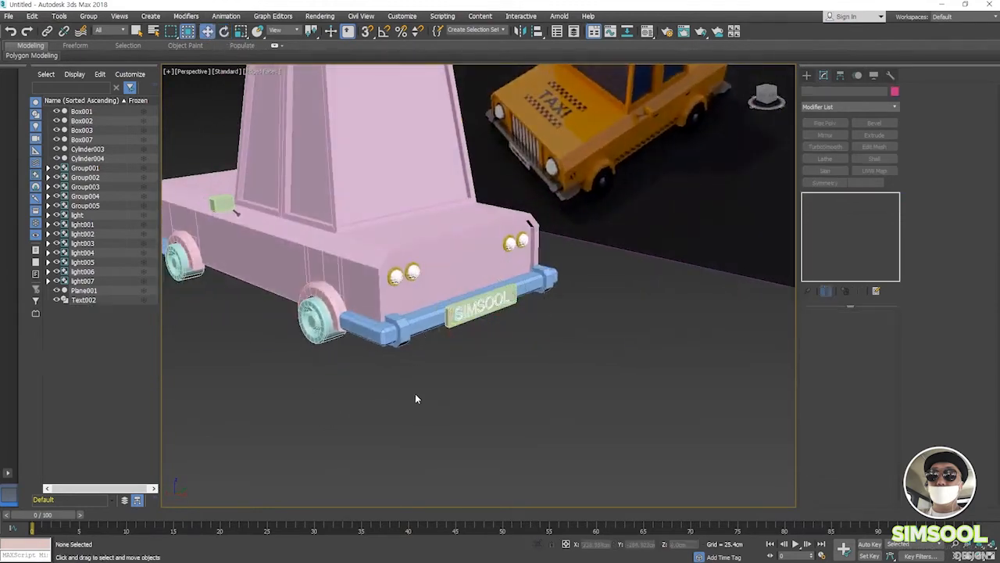
- Examine the whole taxi model from the front and side against the reference image
{"action": "middle_click_drag", "start_coordinate": [415, 393], "coordinate": [443, 367]}
{"action": "scroll", "coordinate": [411, 379], "scroll_direction": "down", "scroll_amount": 5}
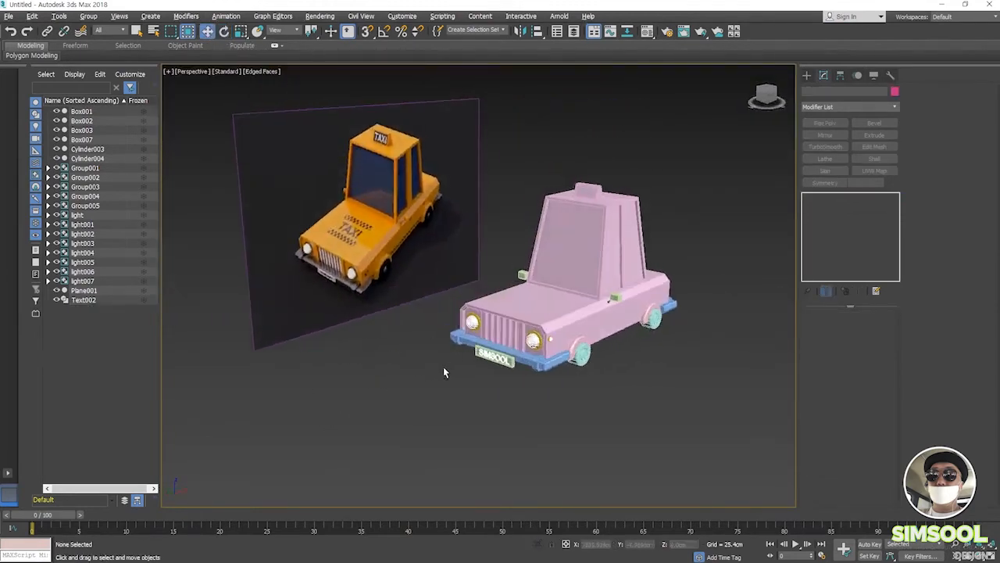
{"action": "middle_click_drag", "start_coordinate": [500, 321], "coordinate": [401, 300]}
{"action": "scroll", "coordinate": [400, 301], "scroll_direction": "up", "scroll_amount": 5}
{"action": "mouse_move", "coordinate": [512, 377]}
{"action": "middle_mouse_down", "text": "alt"}
{"action": "mouse_move", "coordinate": [416, 356]}
{"action": "mouse_move", "coordinate": [335, 365]}
{"action": "mouse_move", "coordinate": [382, 340]}
{"action": "mouse_move", "coordinate": [413, 374]}
{"action": "mouse_move", "coordinate": [444, 364]}
{"action": "mouse_move", "coordinate": [411, 361]}
{"action": "mouse_move", "coordinate": [547, 352]}
{"action": "mouse_move", "coordinate": [538, 372]}
{"action": "mouse_move", "coordinate": [515, 370]}
{"action": "middle_mouse_up", "text": "alt"}
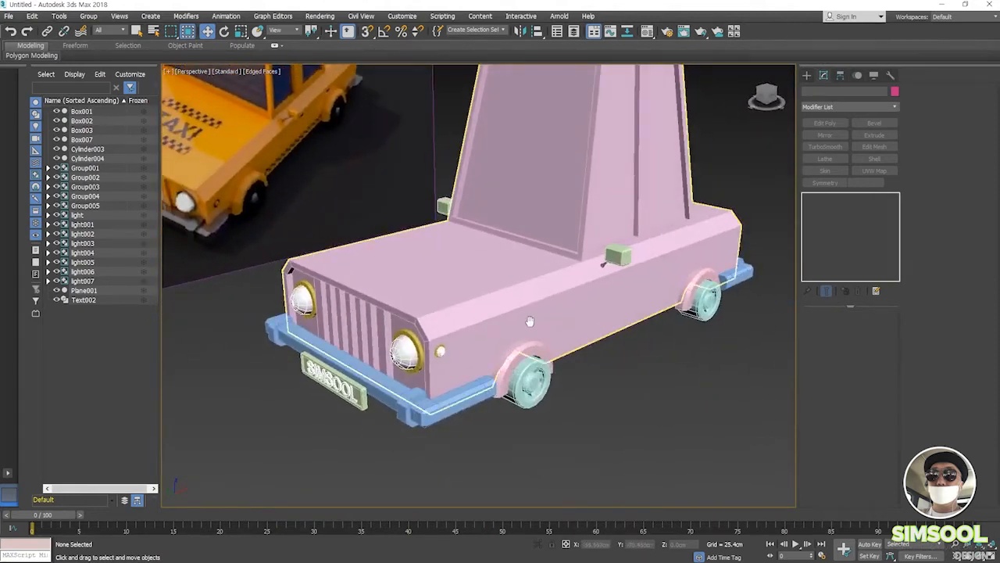
{"action": "scroll", "coordinate": [528, 322], "scroll_direction": "down", "scroll_amount": 4}
{"action": "middle_click_drag", "start_coordinate": [528, 322], "coordinate": [476, 368]}
{"action": "scroll", "coordinate": [477, 376], "scroll_direction": "up", "scroll_amount": 3}
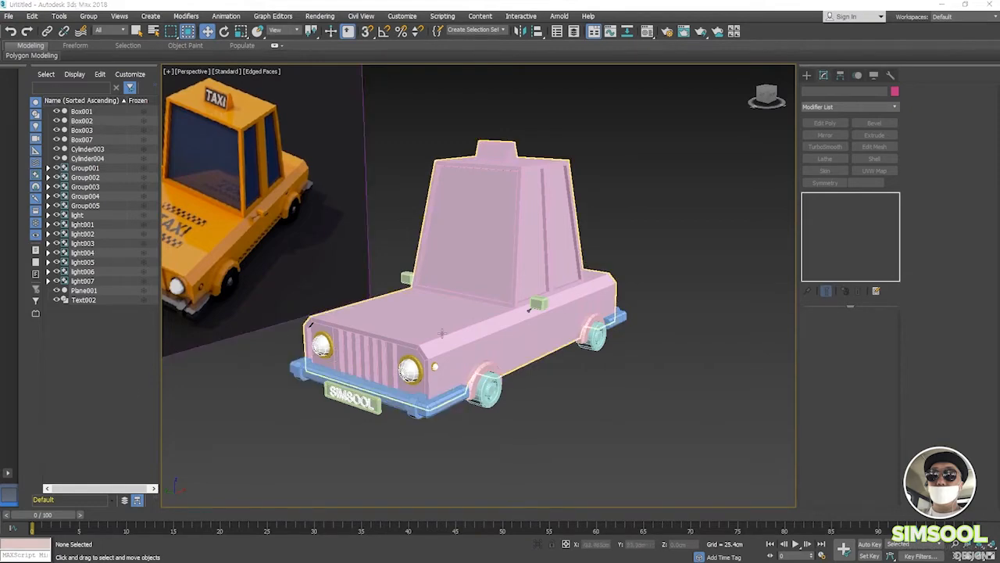
{"action": "middle_click_drag", "start_coordinate": [485, 288], "coordinate": [489, 304], "text": "alt"}
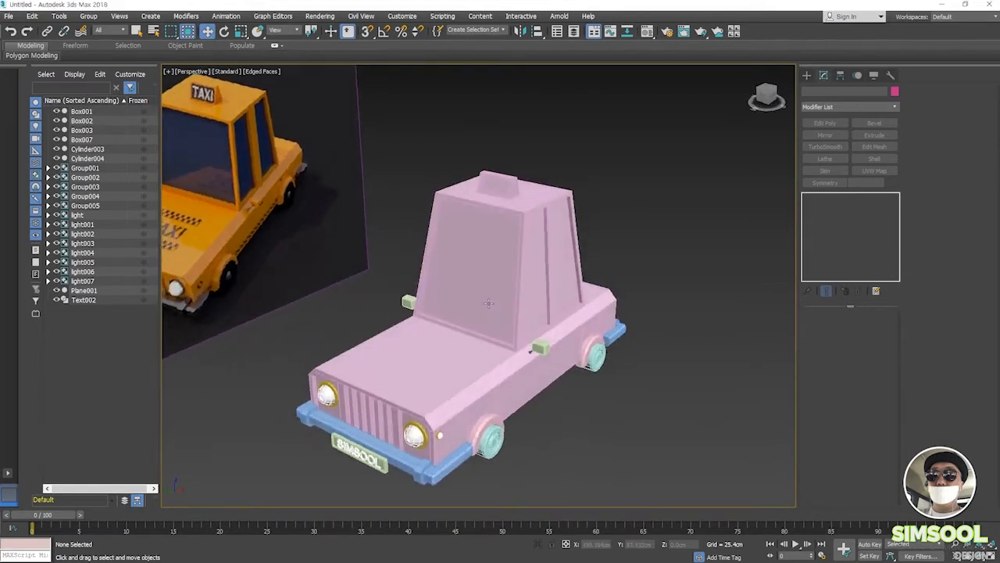
- Create a text spline with AutoGrid on the front face of the taxi's roof sign
{"action": "scroll", "coordinate": [486, 295], "scroll_direction": "up", "scroll_amount": 4}
{"action": "scroll", "coordinate": [485, 284], "scroll_direction": "down", "scroll_amount": 1}
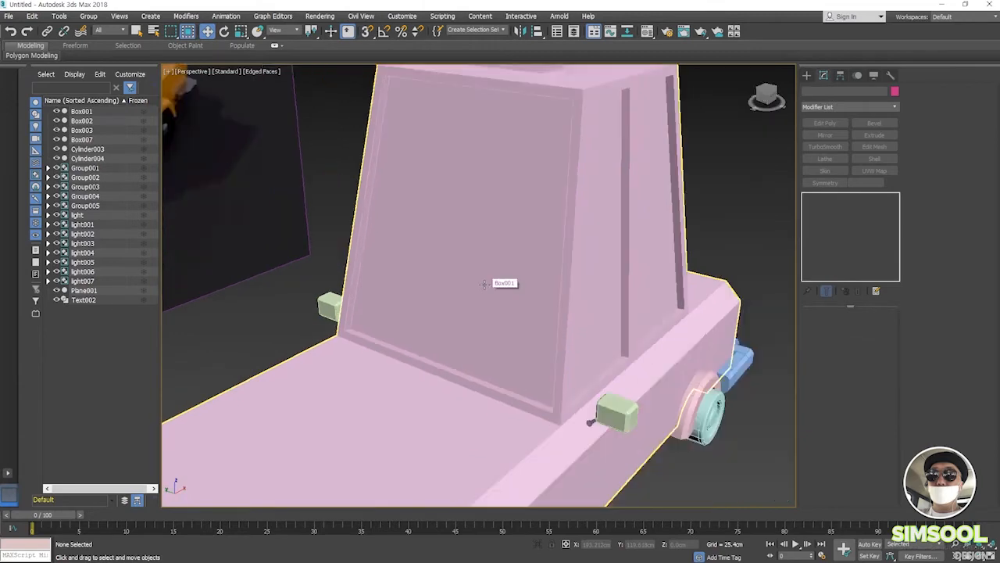
{"action": "middle_click_drag", "start_coordinate": [493, 295], "coordinate": [505, 261], "text": "alt"}
{"action": "left_click", "coordinate": [506, 261]}
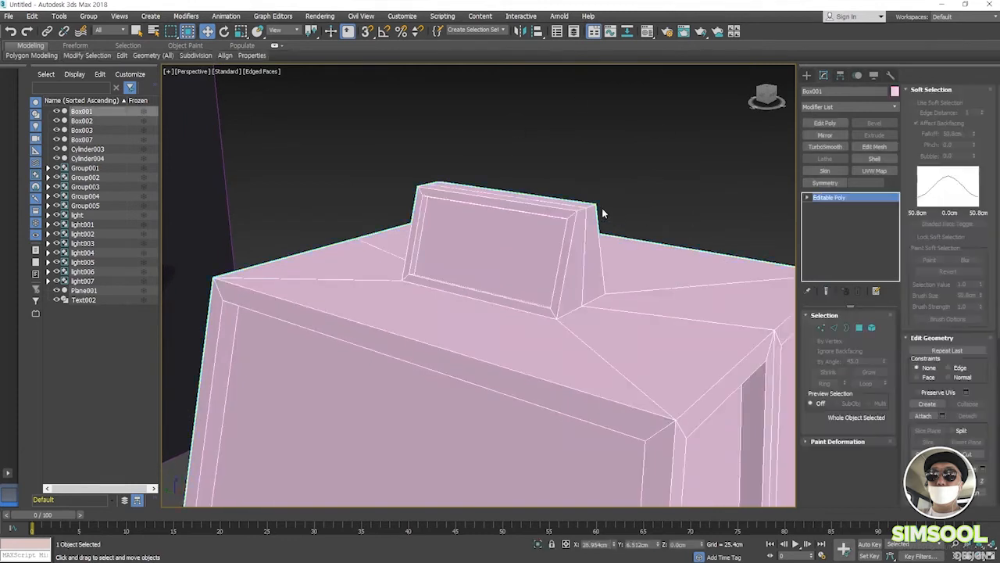
{"action": "left_click", "coordinate": [606, 155]}
{"action": "left_click", "coordinate": [806, 75]}
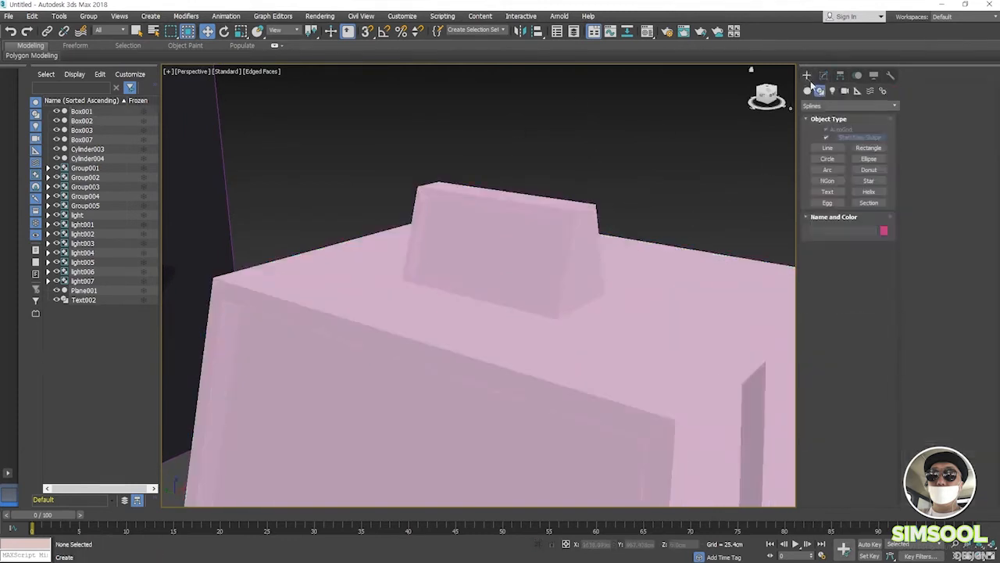
{"action": "left_click", "coordinate": [820, 91]}
{"action": "left_click", "coordinate": [828, 192]}
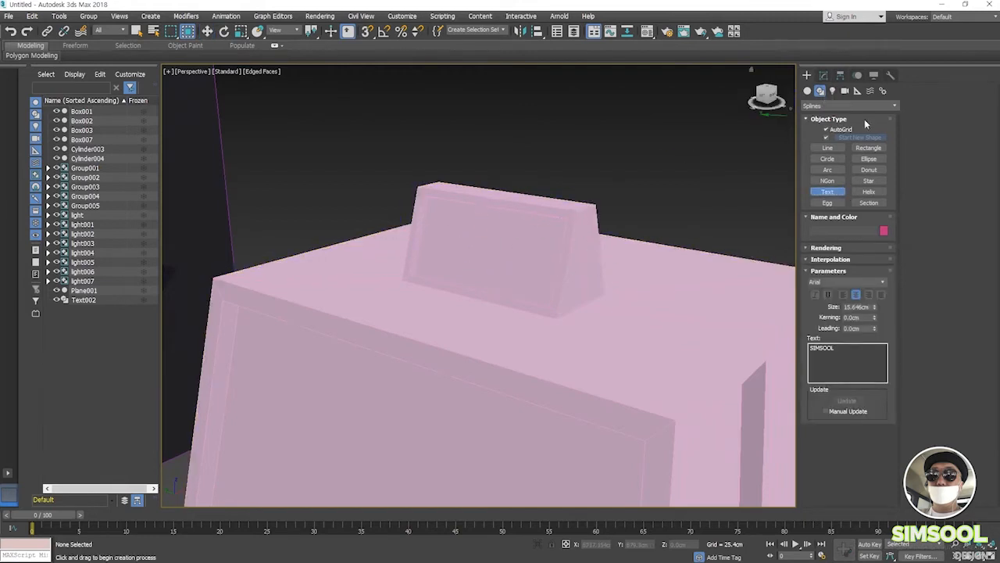
{"action": "left_click", "coordinate": [451, 236]}
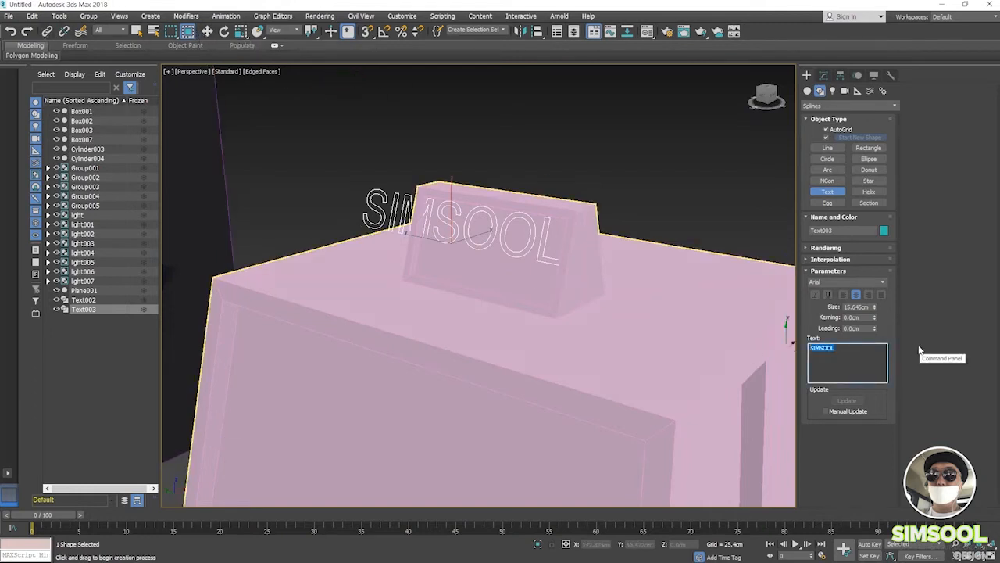
- Set the new text spline's wording to TAXI
{"action": "type", "text": "T"}
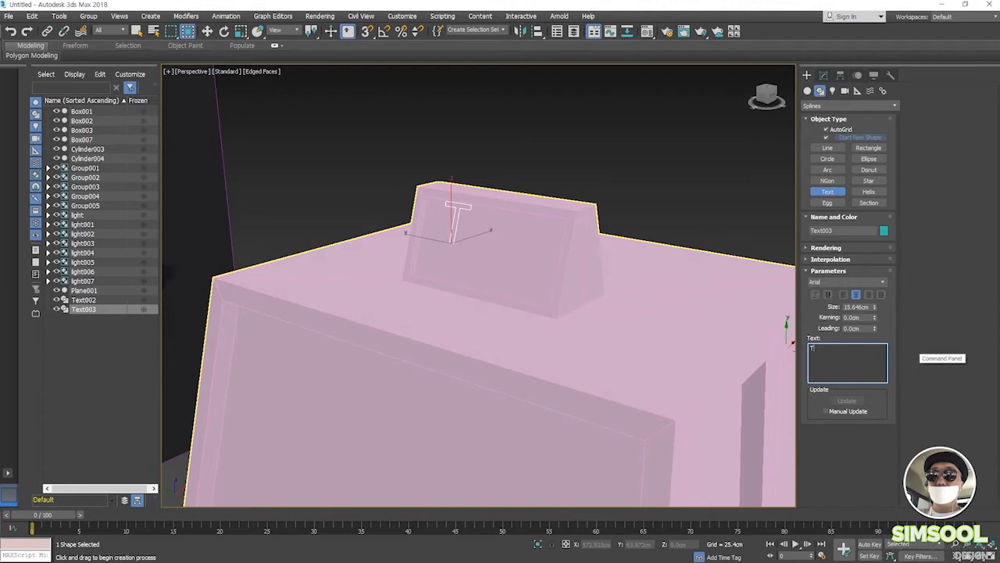
{"action": "type", "text": "AX"}
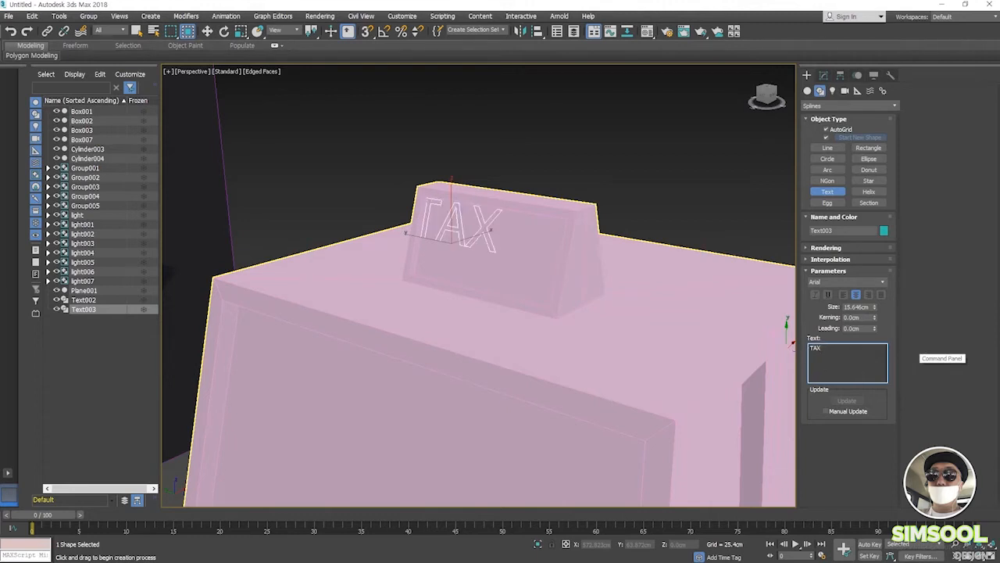
{"action": "type", "text": "I"}
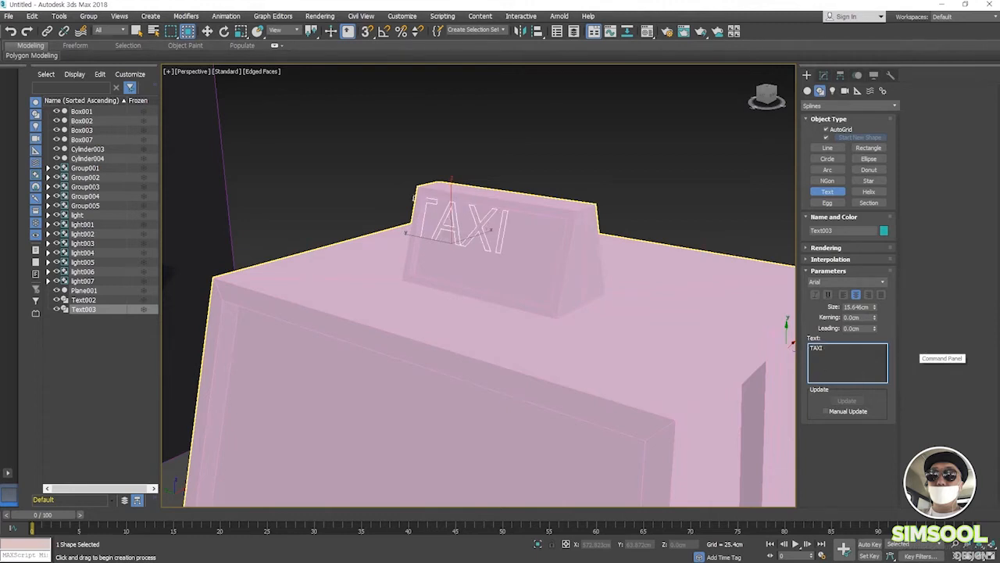
- Move the TAXI text sideways and down to centre it on the front face of the roof sign
{"action": "left_click", "coordinate": [208, 31]}
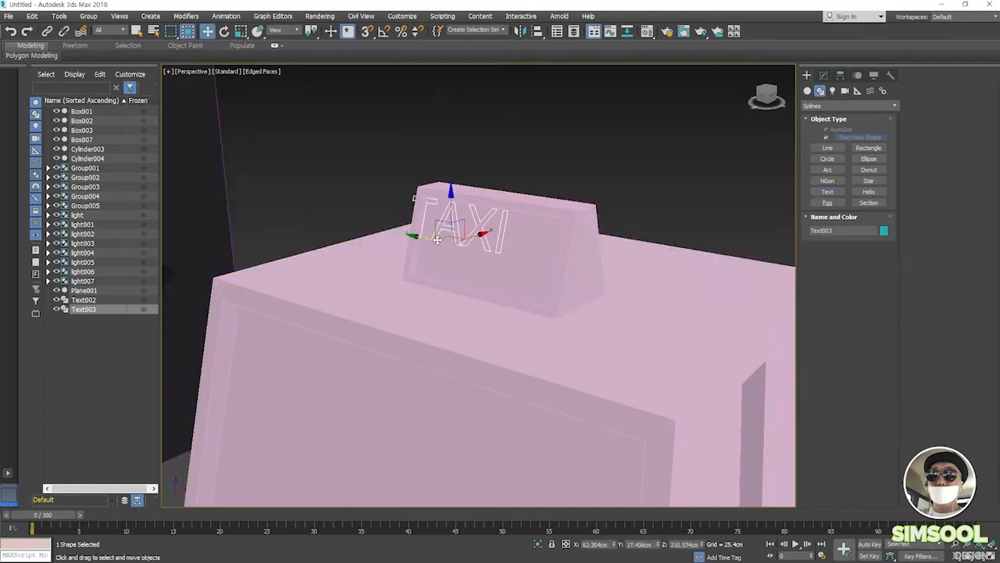
{"action": "left_click_drag", "start_coordinate": [428, 243], "coordinate": [461, 247]}
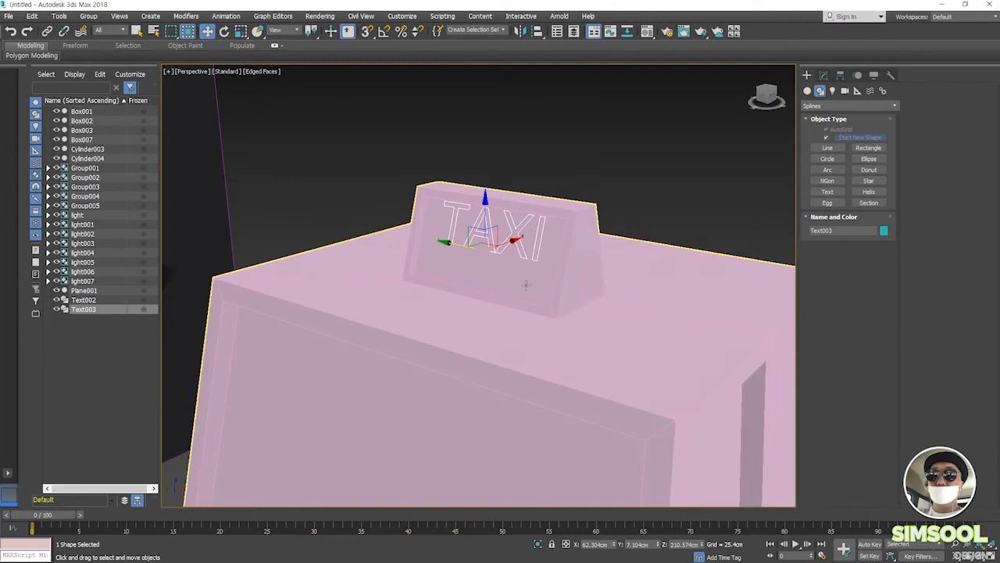
{"action": "middle_click_drag", "start_coordinate": [463, 299], "coordinate": [497, 226], "text": "alt"}
{"action": "left_click_drag", "start_coordinate": [504, 243], "coordinate": [509, 266]}
{"action": "middle_click_drag", "start_coordinate": [509, 266], "coordinate": [485, 297], "text": "alt"}
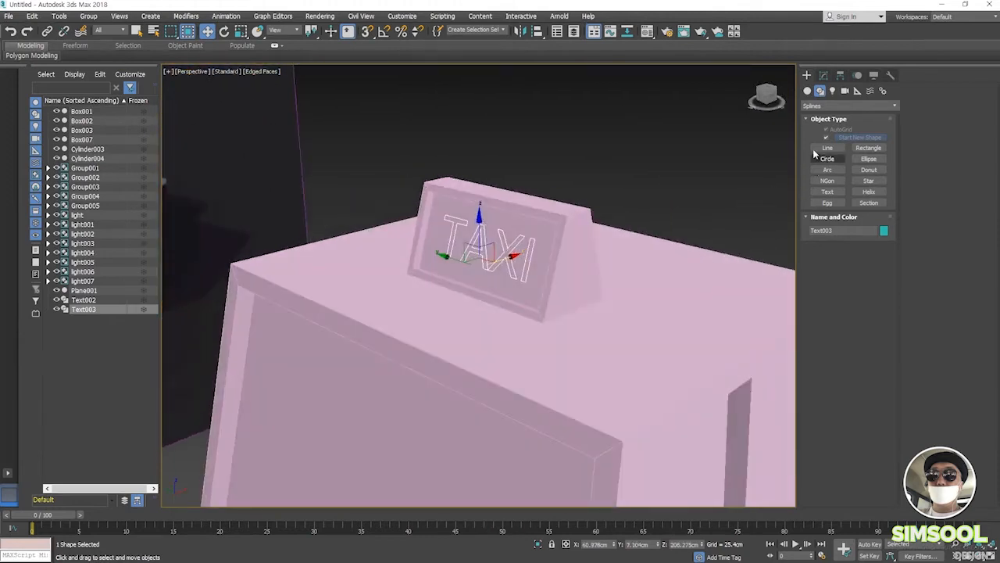
- Extrude the TAXI text by 1.0 cm and shift it slightly along X against the sign face
{"action": "left_click", "coordinate": [824, 75]}
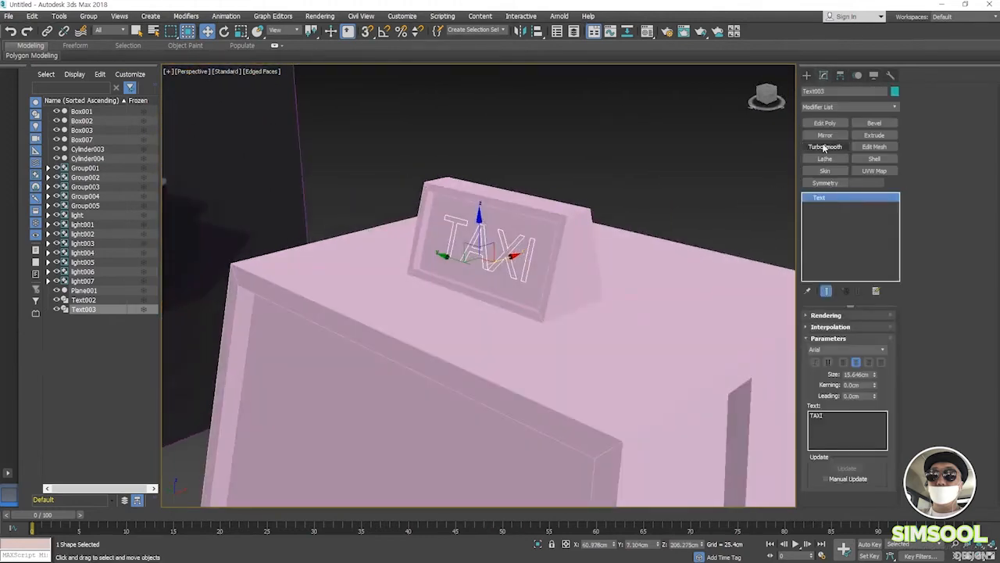
{"action": "left_click", "coordinate": [875, 134]}
{"action": "middle_click_drag", "start_coordinate": [562, 301], "coordinate": [513, 263], "text": "alt"}
{"action": "left_click_drag", "start_coordinate": [513, 265], "coordinate": [518, 261]}
{"action": "middle_click_drag", "start_coordinate": [506, 283], "coordinate": [538, 274], "text": "alt"}
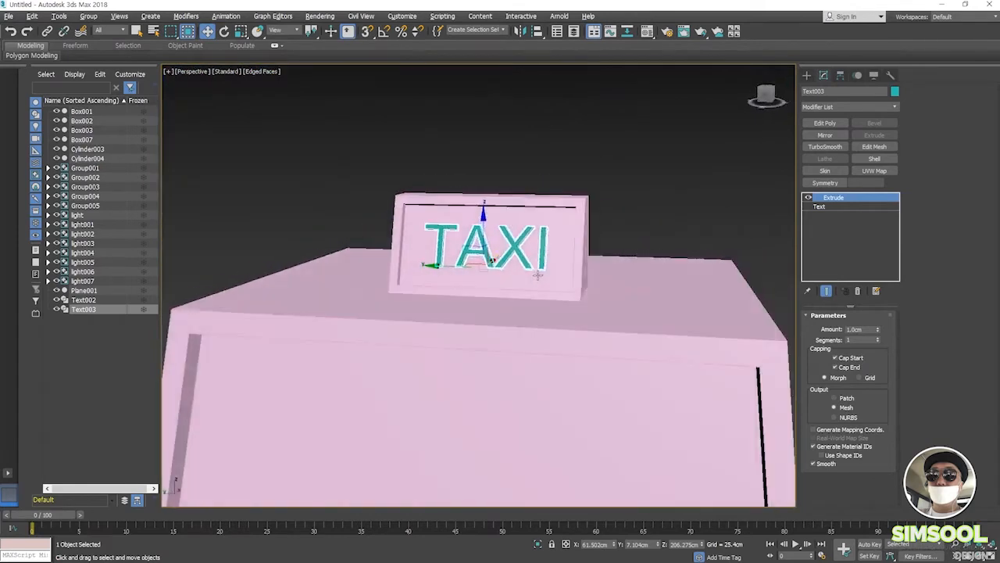
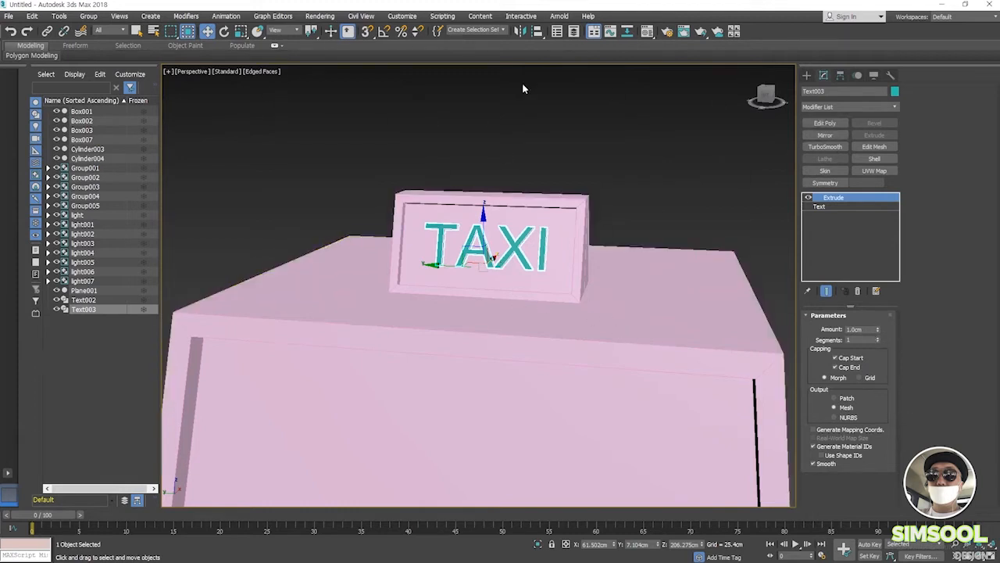
- Scale the TAXI lettering taller and slightly wider to fill the sign's recessed panel
{"action": "left_click", "coordinate": [240, 34]}
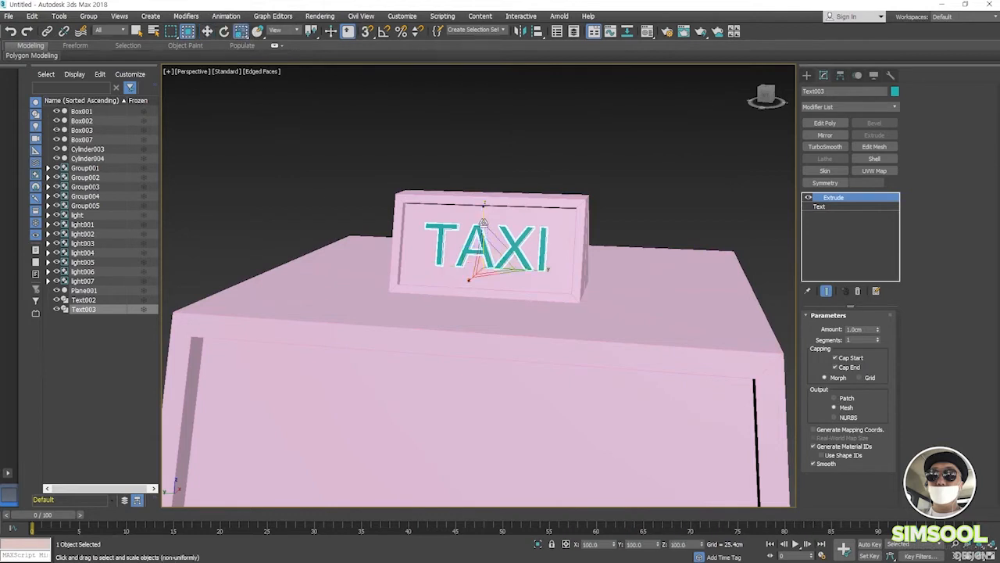
{"action": "left_click_drag", "start_coordinate": [483, 232], "coordinate": [483, 216]}
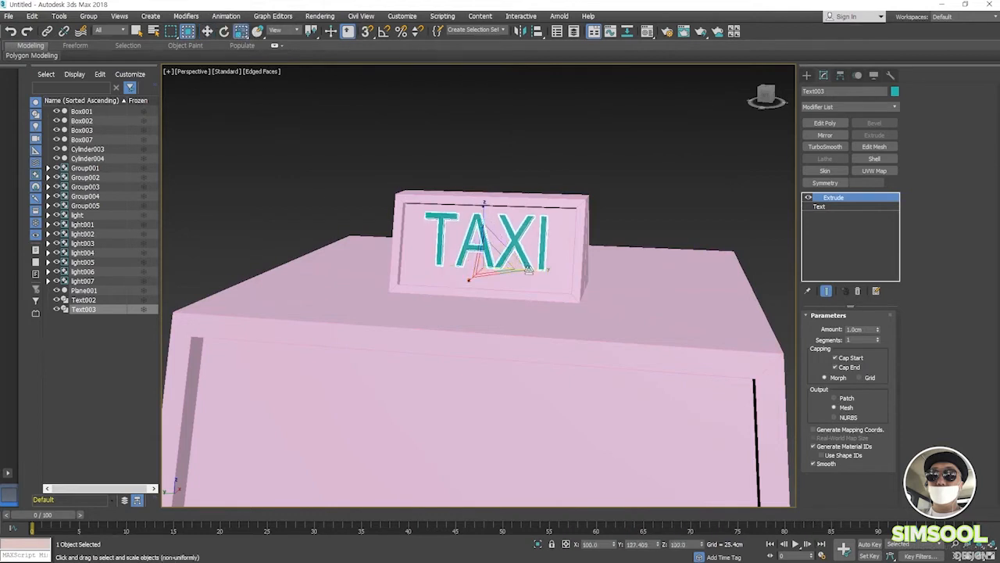
{"action": "left_click_drag", "start_coordinate": [527, 269], "coordinate": [532, 270]}
{"action": "left_click_drag", "start_coordinate": [484, 219], "coordinate": [481, 207]}
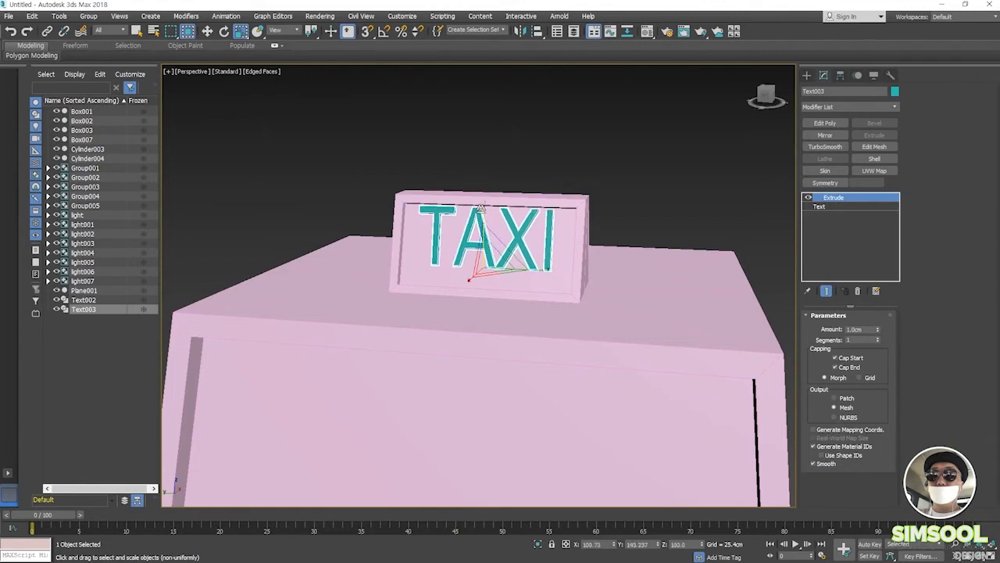
- Lower the enlarged TAXI lettering along Z so it sits centred within the sign's frame
{"action": "left_click", "coordinate": [209, 34]}
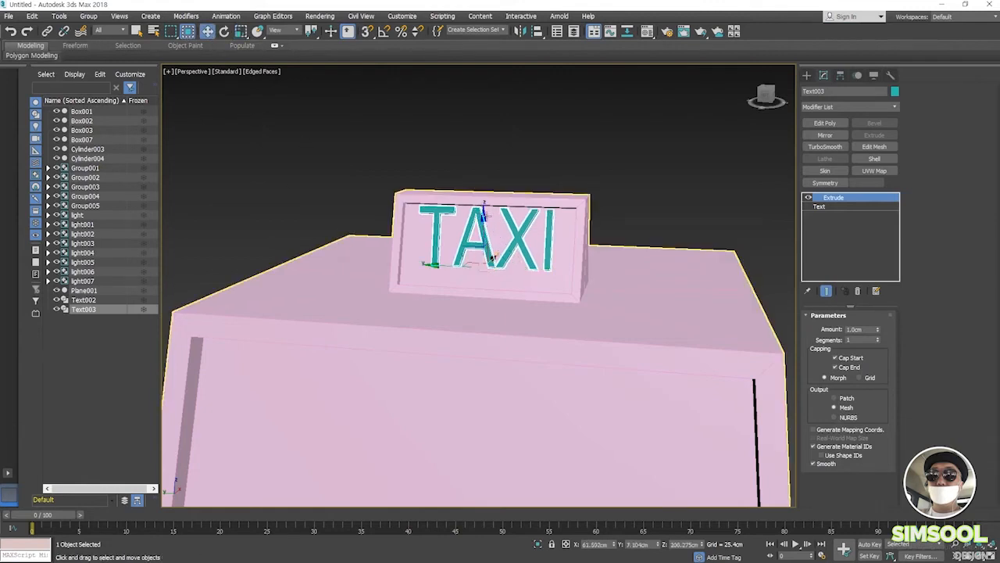
{"action": "left_click", "coordinate": [482, 213]}
{"action": "left_click", "coordinate": [482, 215]}
{"action": "key", "text": "ctrl+z"}
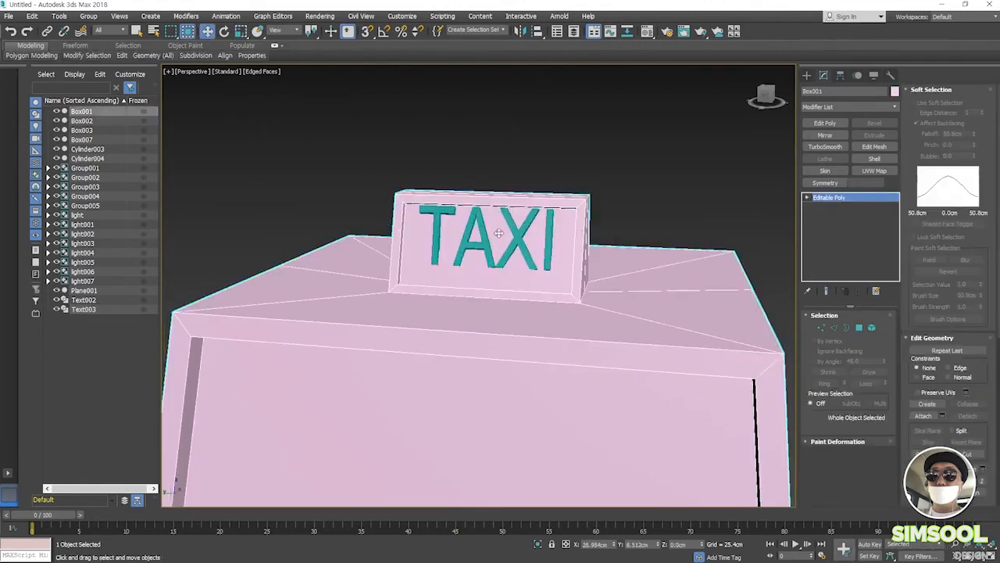
{"action": "left_click", "coordinate": [493, 236]}
{"action": "middle_click_drag", "start_coordinate": [549, 296], "coordinate": [478, 309], "text": "alt"}
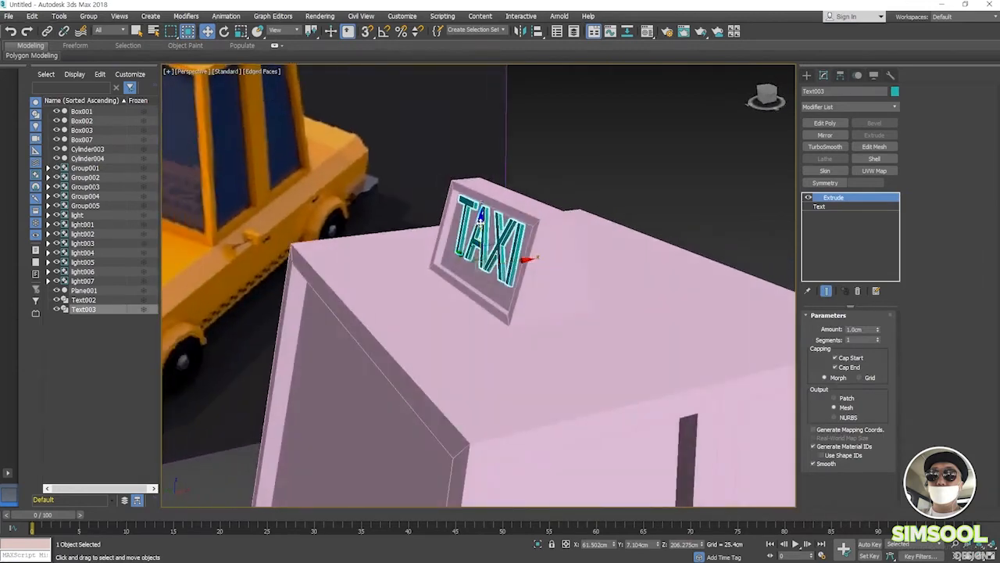
{"action": "left_click_drag", "start_coordinate": [481, 223], "coordinate": [481, 232]}
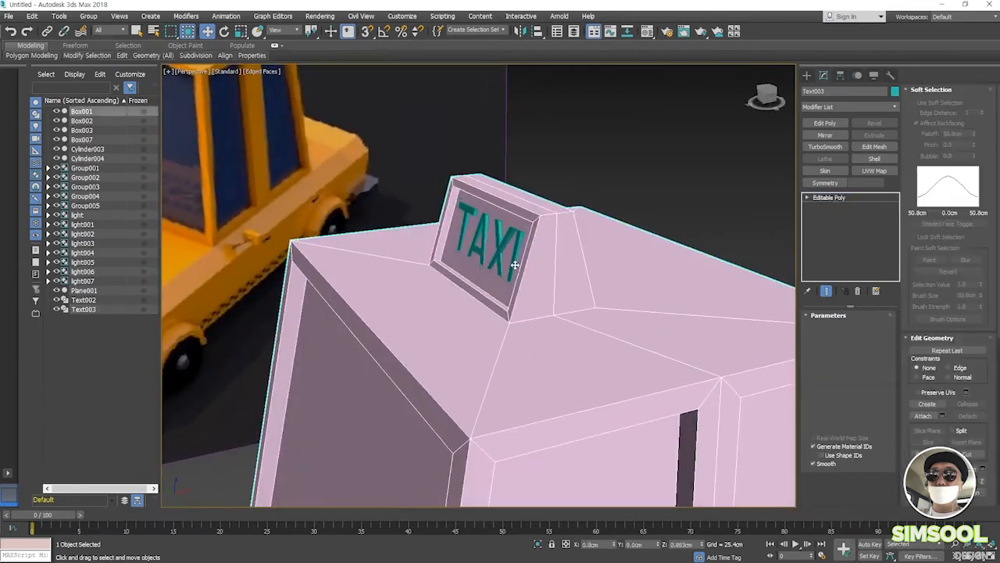
{"action": "left_click", "coordinate": [504, 250]}
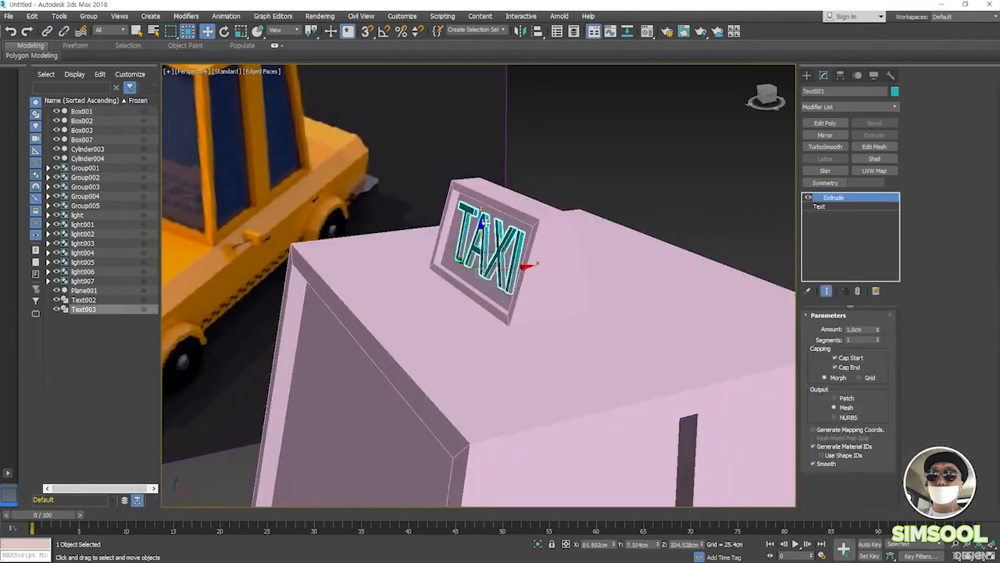
{"action": "left_click_drag", "start_coordinate": [482, 223], "coordinate": [481, 228]}
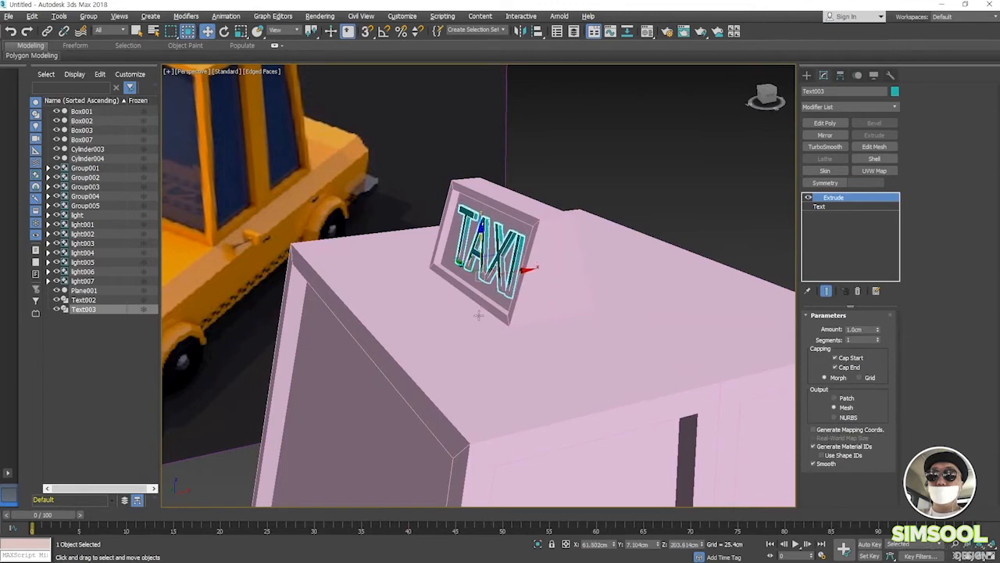
- Tilt the TAXI lettering about 6.3° around Y to match the sign's slope and move it along X out of the face
{"action": "middle_click_drag", "start_coordinate": [479, 315], "coordinate": [467, 278], "text": "alt"}
{"action": "scroll", "coordinate": [476, 303], "scroll_direction": "up", "scroll_amount": 3}
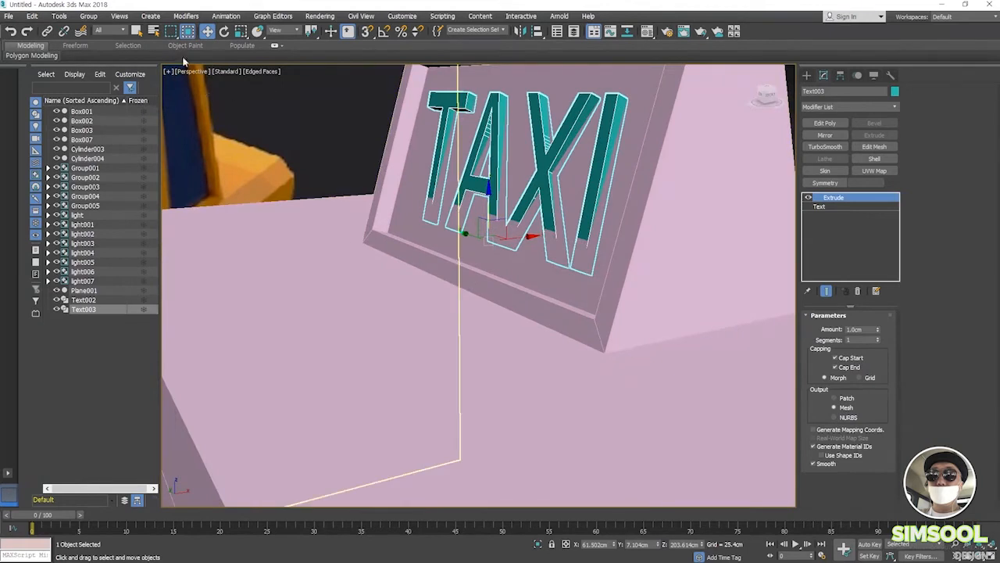
{"action": "left_click", "coordinate": [224, 32]}
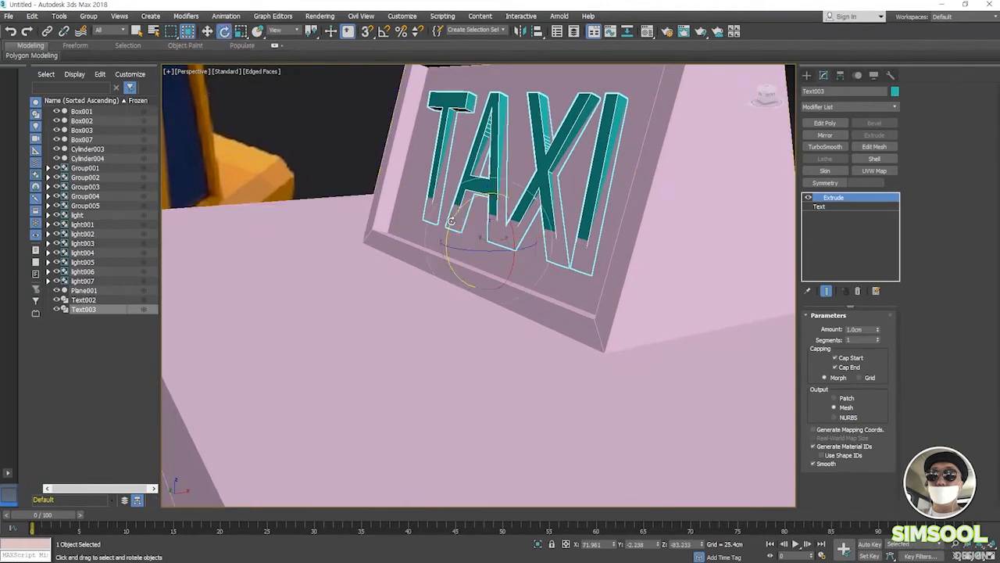
{"action": "left_click_drag", "start_coordinate": [448, 223], "coordinate": [434, 205]}
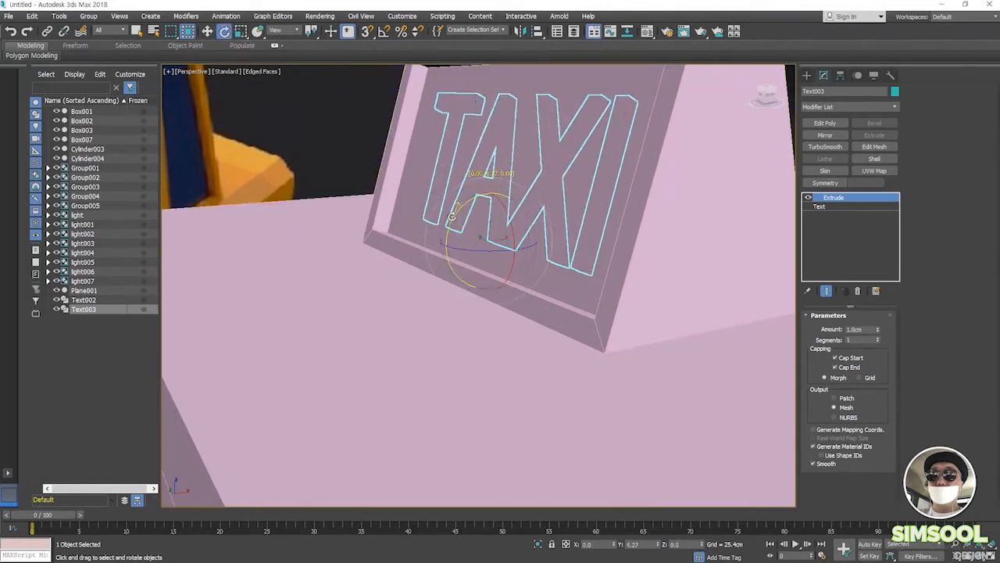
{"action": "left_click", "coordinate": [207, 31]}
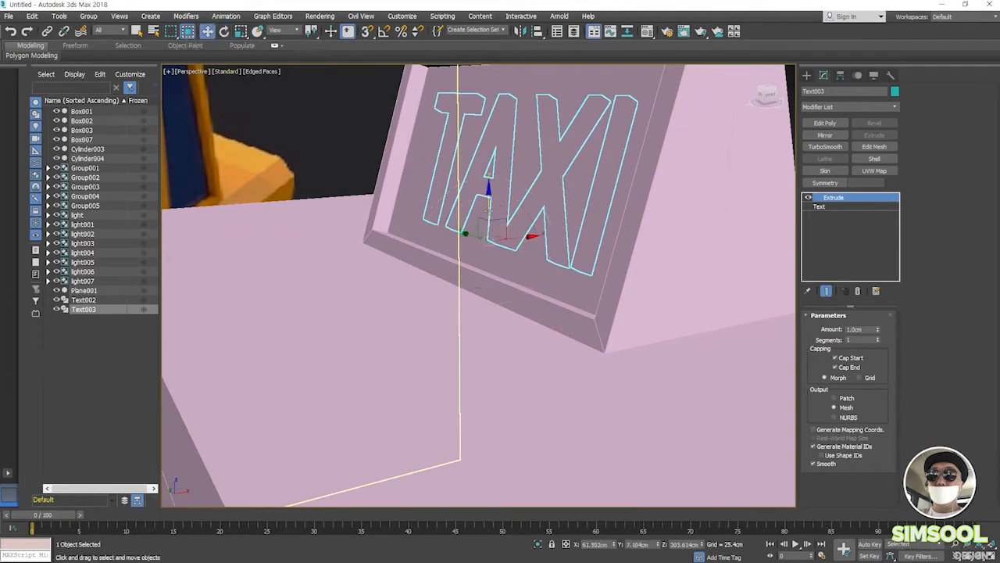
{"action": "left_click_drag", "start_coordinate": [530, 235], "coordinate": [523, 237]}
{"action": "scroll", "coordinate": [490, 259], "scroll_direction": "down", "scroll_amount": 5}
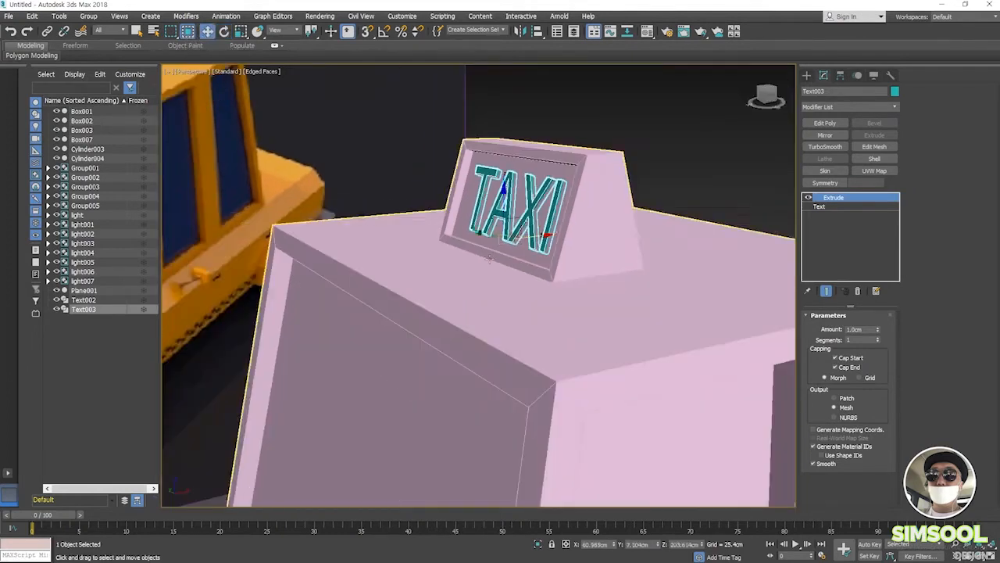
{"action": "middle_click_drag", "start_coordinate": [490, 259], "coordinate": [479, 294], "text": "alt"}
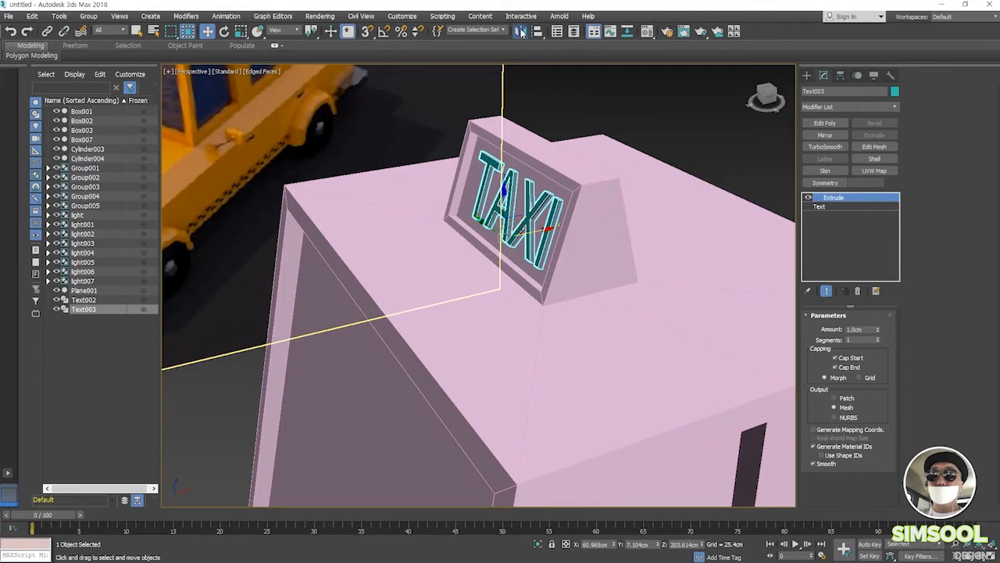
{"action": "left_click", "coordinate": [521, 31]}
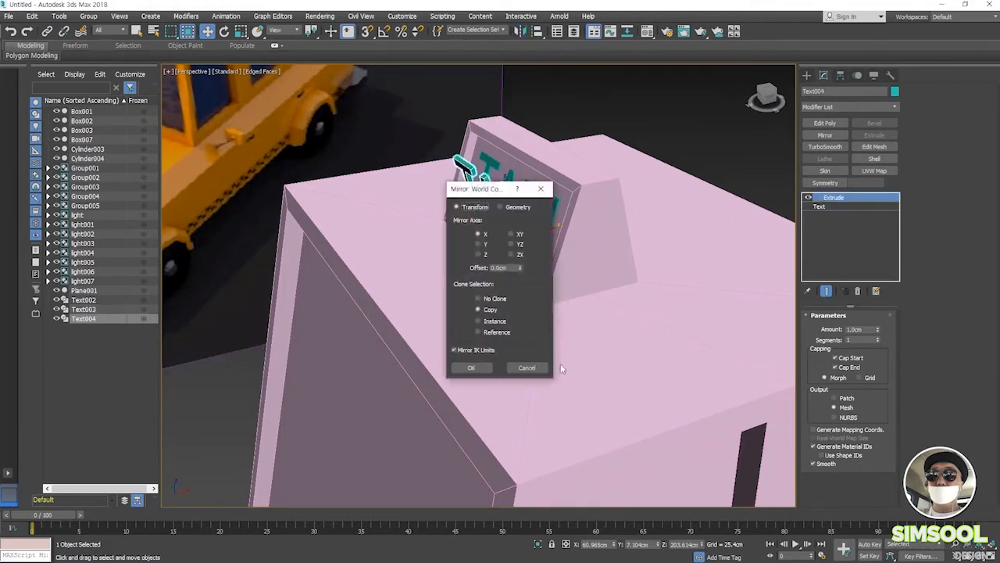
{"action": "left_click", "coordinate": [512, 235]}
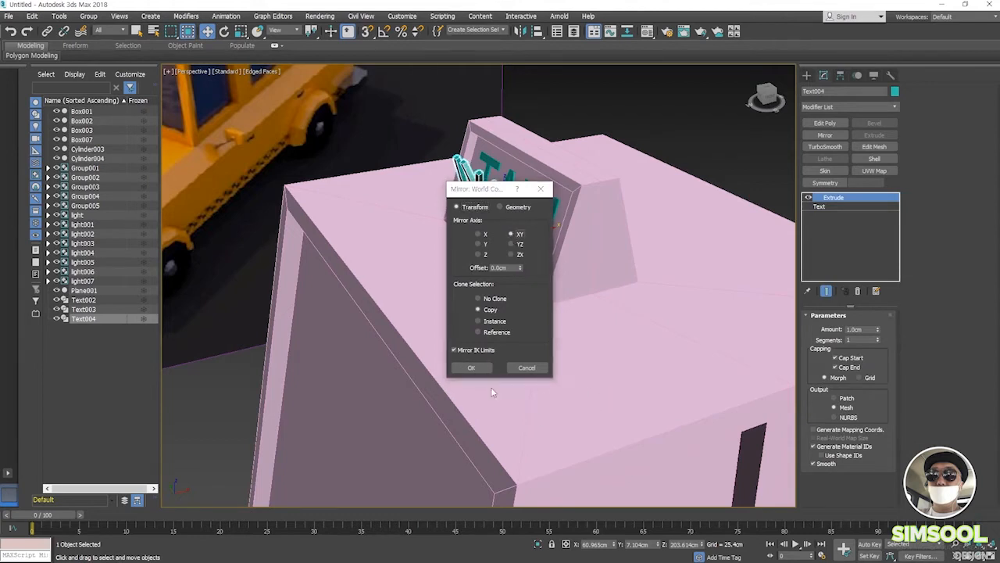
{"action": "left_click_drag", "start_coordinate": [520, 269], "coordinate": [546, 342]}
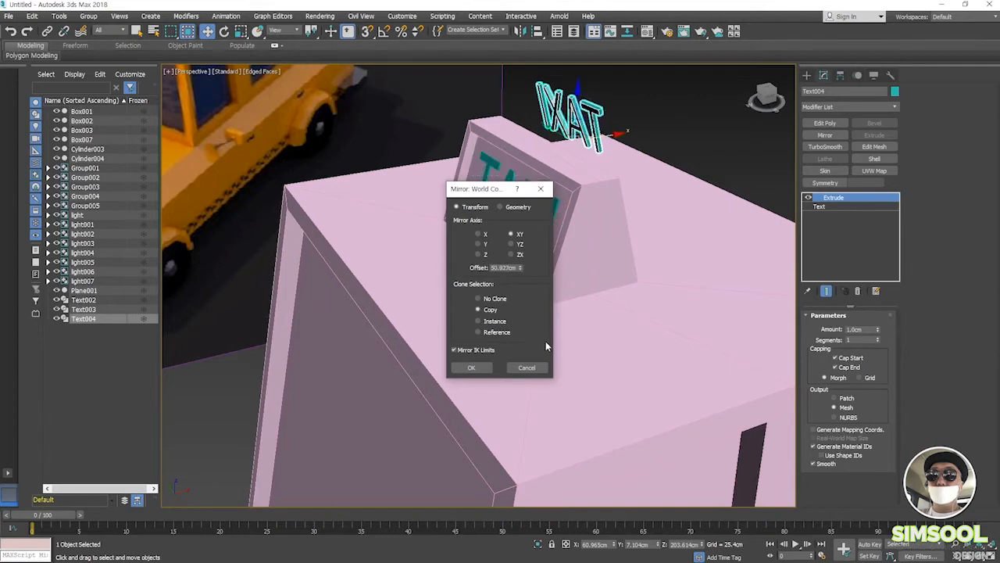
{"action": "left_click", "coordinate": [528, 367]}
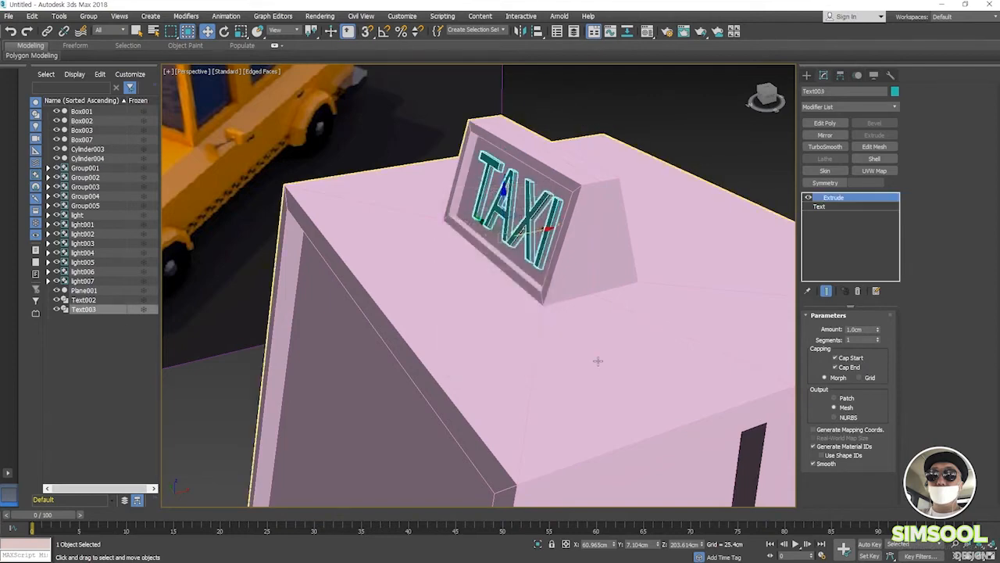
- Mirror the TAXI lettering as a copy across the XY axis with an offset of 15.824 cm
{"action": "scroll", "coordinate": [620, 386], "scroll_direction": "up", "scroll_amount": 2}
{"action": "scroll", "coordinate": [502, 384], "scroll_direction": "down", "scroll_amount": 2}
{"action": "middle_click_drag", "start_coordinate": [511, 351], "coordinate": [490, 323], "text": "alt"}
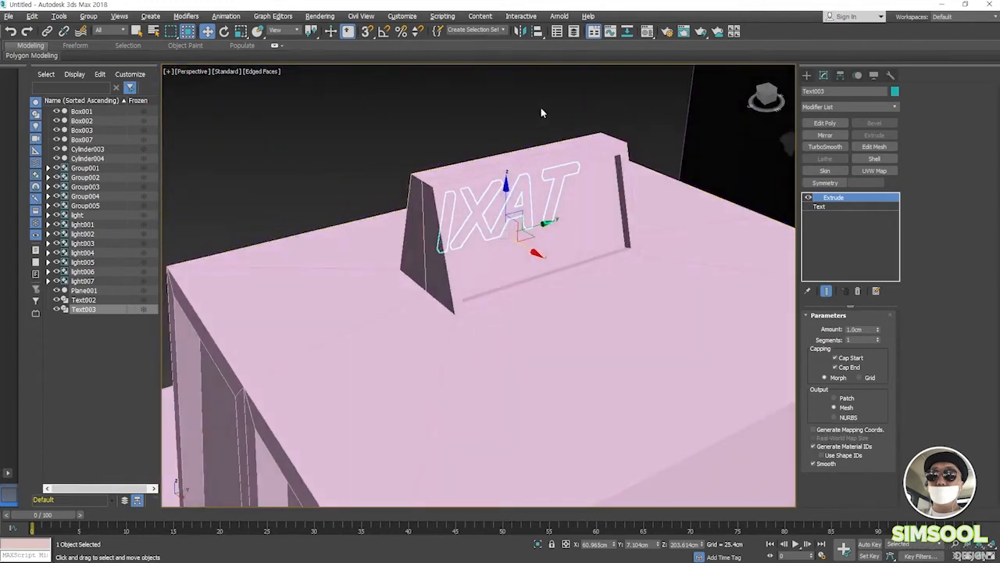
{"action": "left_click", "coordinate": [519, 32]}
{"action": "left_click_drag", "start_coordinate": [480, 198], "coordinate": [243, 208]}
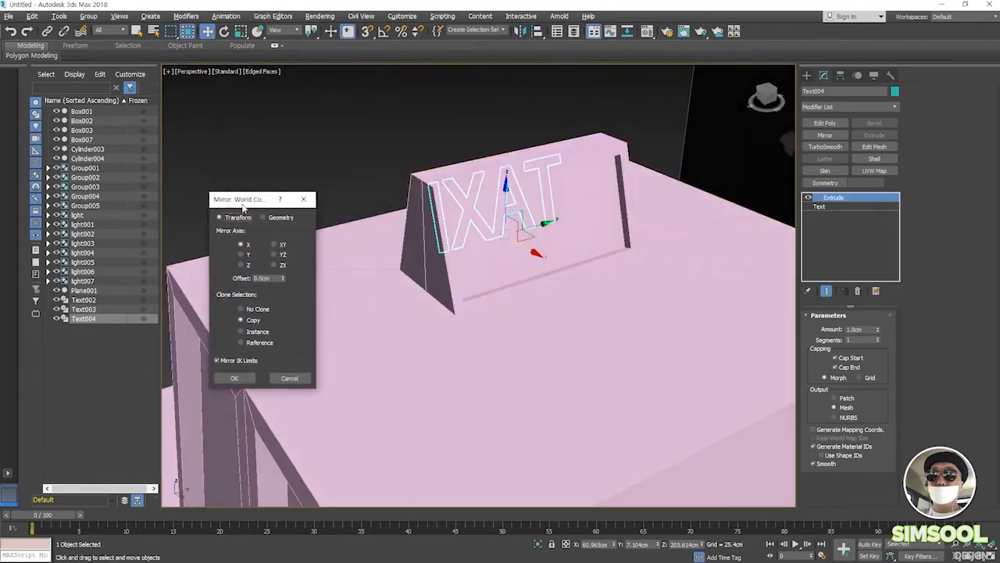
{"action": "left_click_drag", "start_coordinate": [282, 279], "coordinate": [250, 508]}
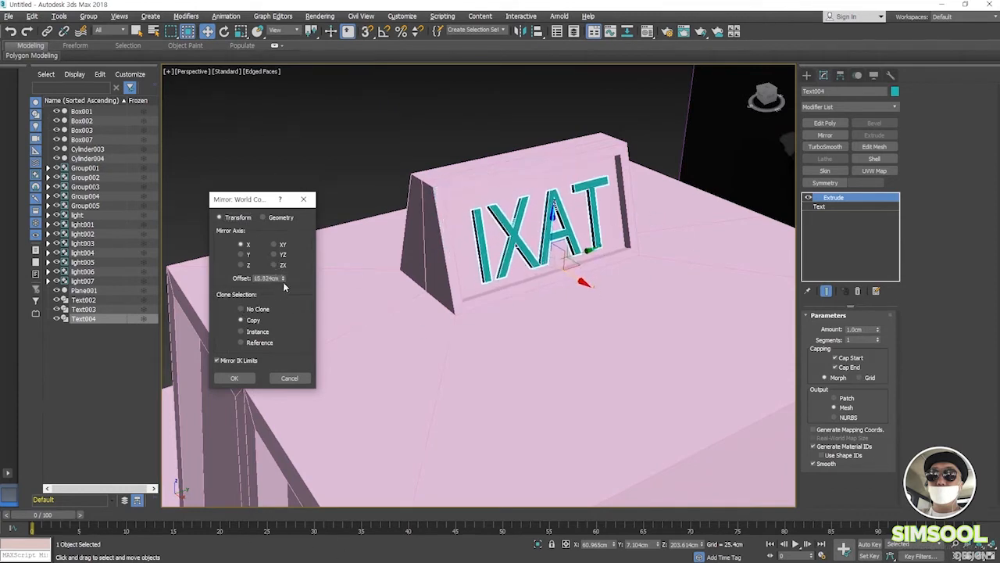
{"action": "left_click", "coordinate": [274, 245]}
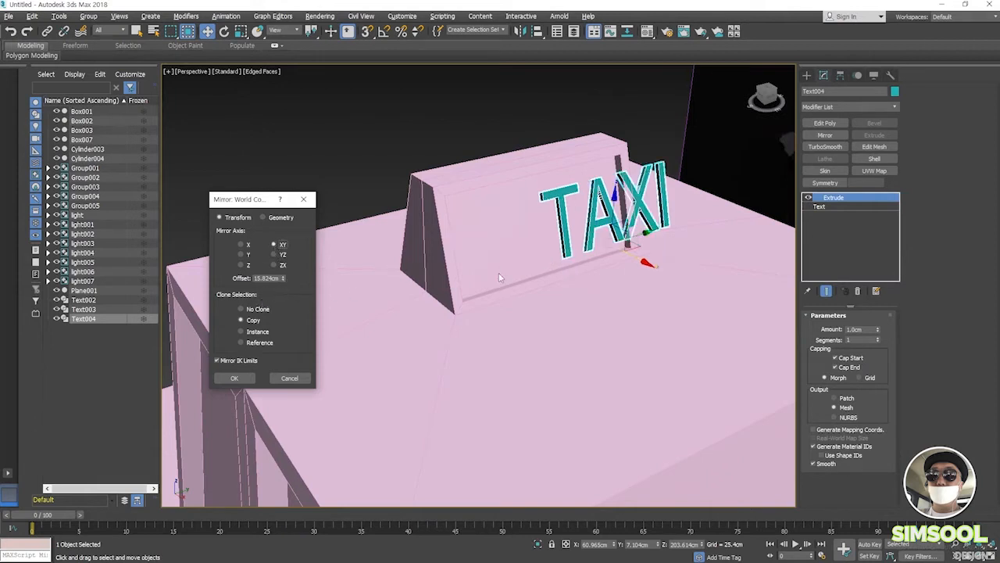
{"action": "left_click", "coordinate": [233, 377]}
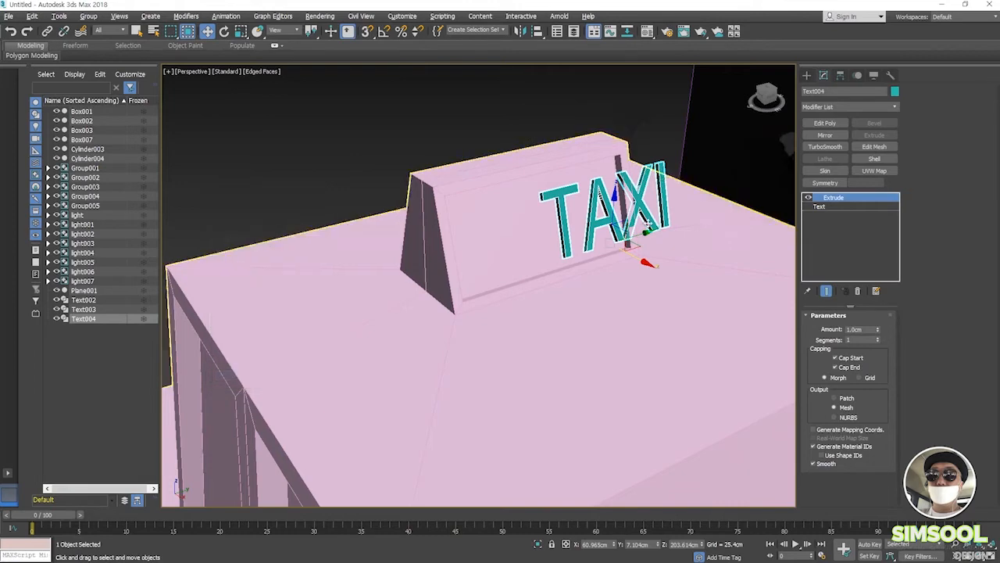
- Centre the mirrored TAXI copy on the sign's back panel along Y, adjust its height slightly and move it along X into the face
{"action": "left_click_drag", "start_coordinate": [645, 234], "coordinate": [575, 255]}
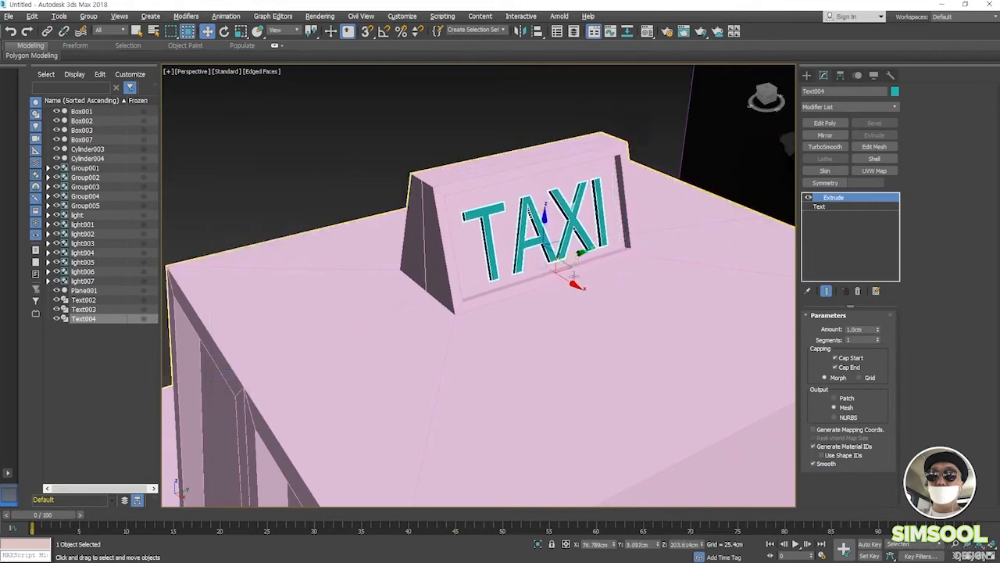
{"action": "middle_click_drag", "start_coordinate": [608, 368], "coordinate": [487, 351], "text": "alt"}
{"action": "left_click_drag", "start_coordinate": [533, 220], "coordinate": [534, 217]}
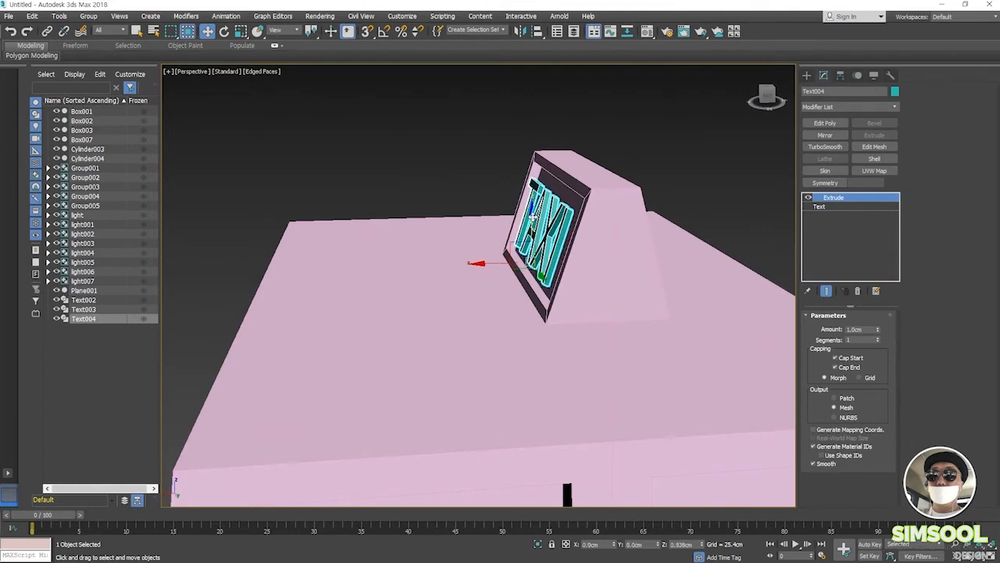
{"action": "left_click_drag", "start_coordinate": [492, 263], "coordinate": [497, 264]}
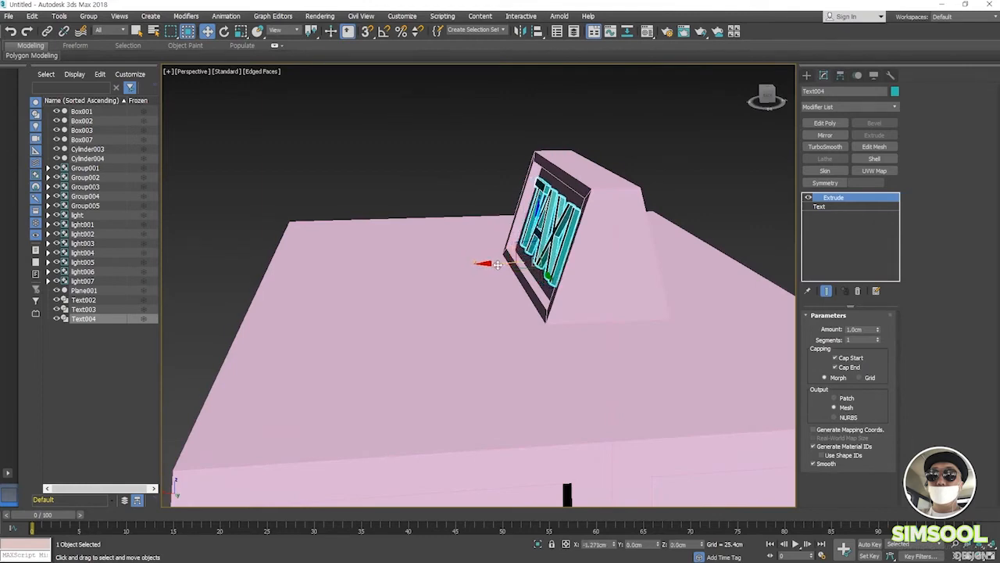
- Set the car body's object colour to the custom orange swatch
{"action": "middle_click_drag", "start_coordinate": [497, 264], "coordinate": [525, 301], "text": "alt"}
{"action": "scroll", "coordinate": [490, 391], "scroll_direction": "down", "scroll_amount": 2}
{"action": "scroll", "coordinate": [525, 277], "scroll_direction": "down", "scroll_amount": 5}
{"action": "scroll", "coordinate": [520, 301], "scroll_direction": "up", "scroll_amount": 3}
{"action": "scroll", "coordinate": [521, 301], "scroll_direction": "down", "scroll_amount": 2}
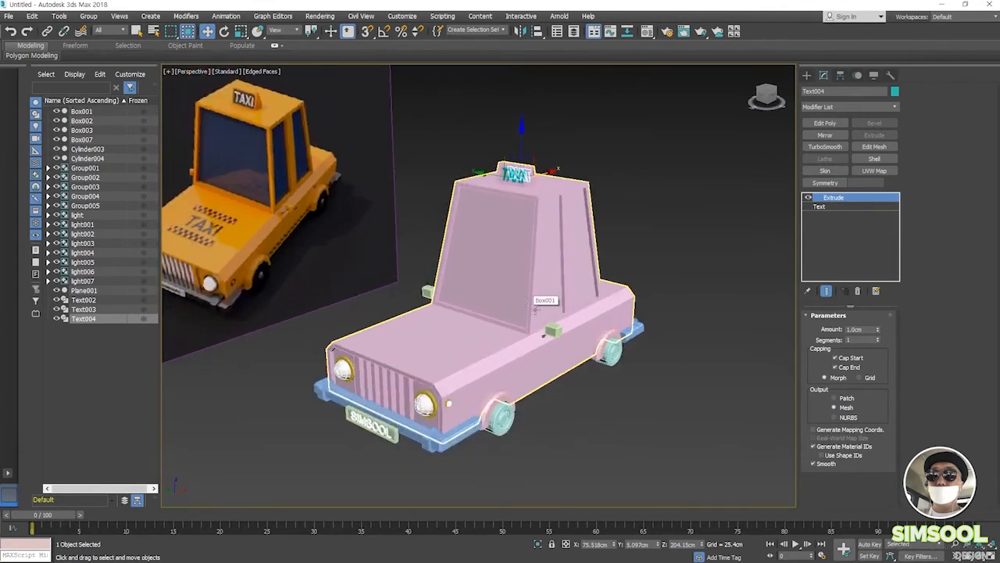
{"action": "left_click", "coordinate": [460, 351]}
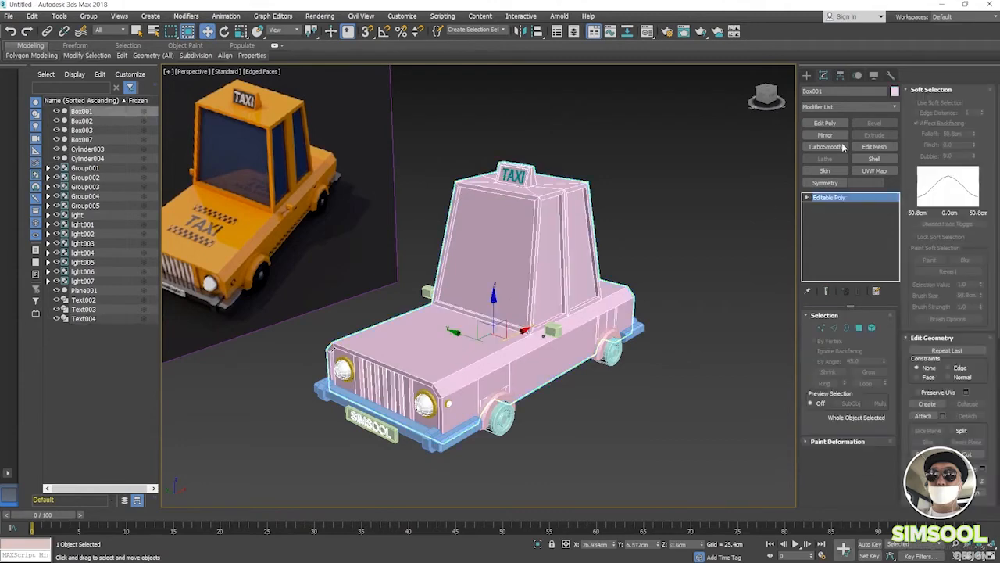
{"action": "left_click", "coordinate": [896, 91]}
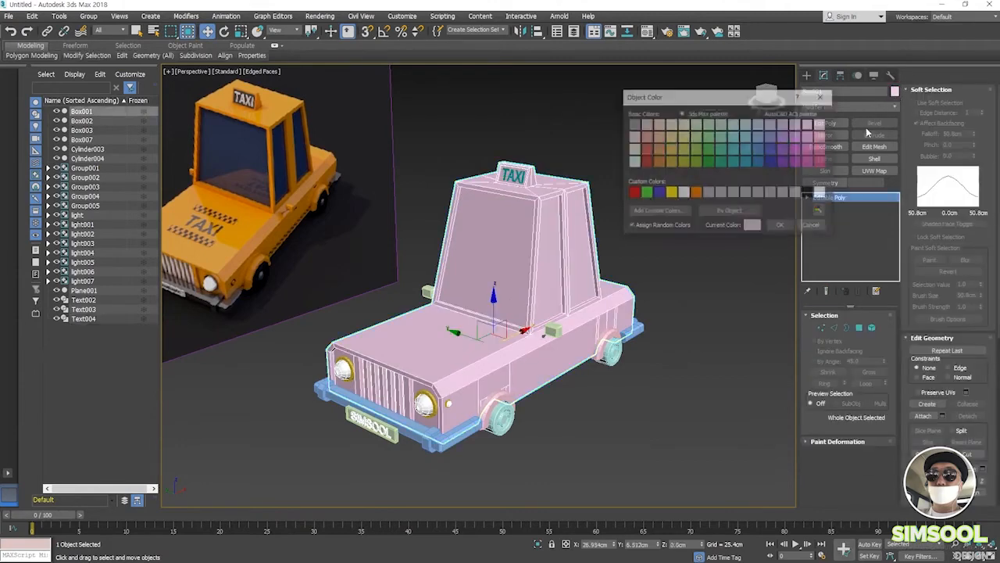
{"action": "left_click", "coordinate": [695, 193]}
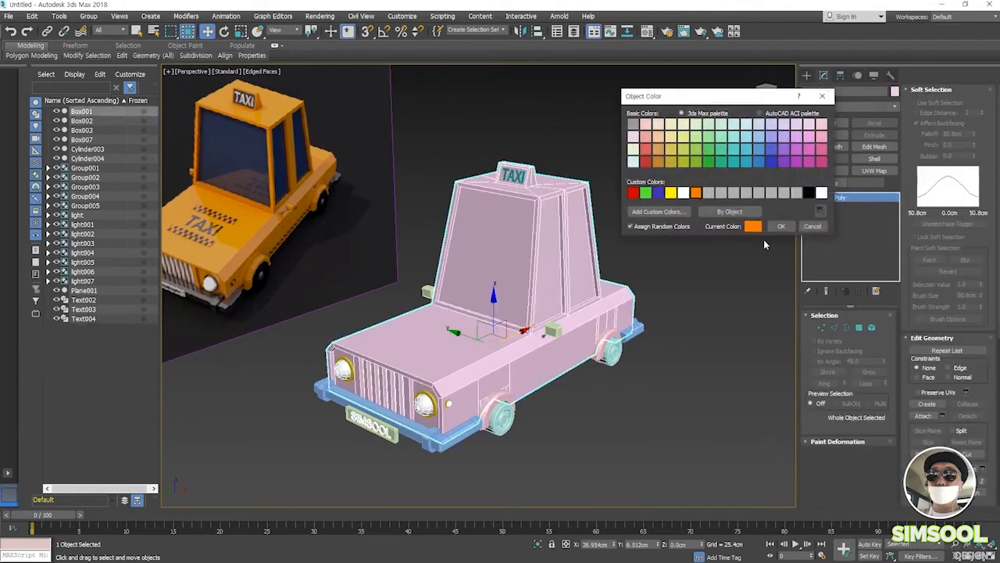
{"action": "left_click", "coordinate": [782, 227]}
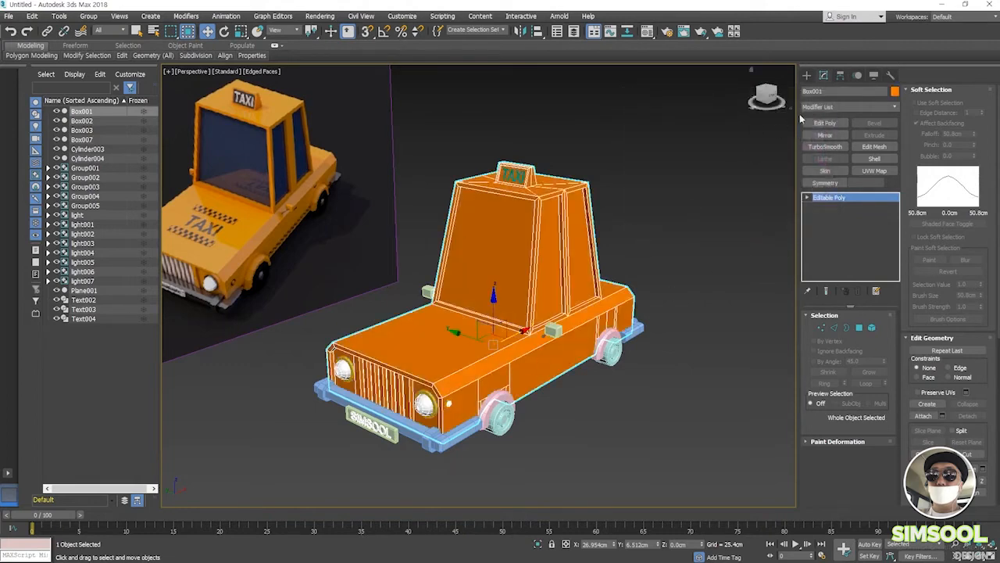
- Reopen the car body's colour for editing and sample the orange from the taxi in the reference image
{"action": "left_click", "coordinate": [895, 91]}
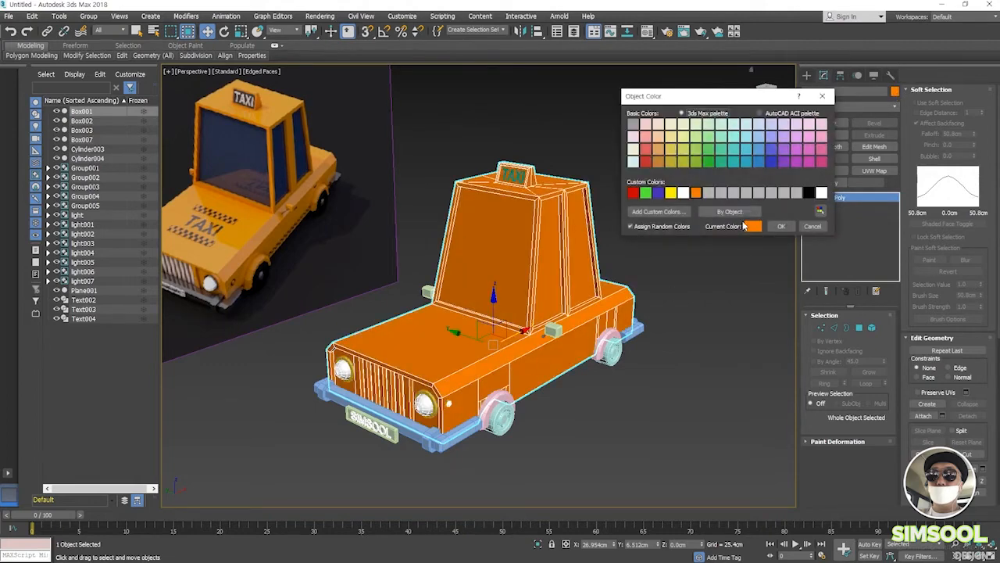
{"action": "left_click", "coordinate": [753, 227]}
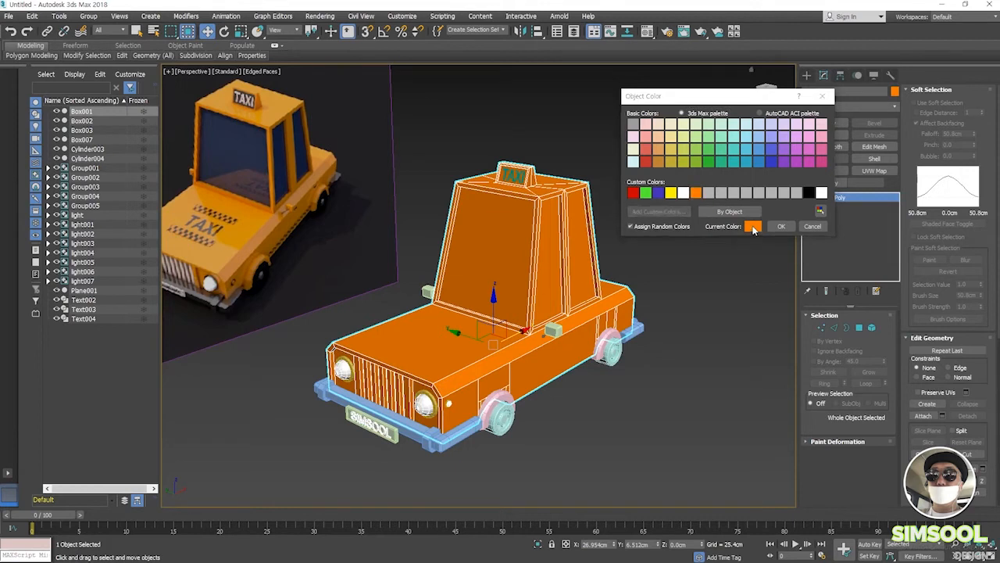
{"action": "left_click_drag", "start_coordinate": [0, 244], "coordinate": [250, 243]}
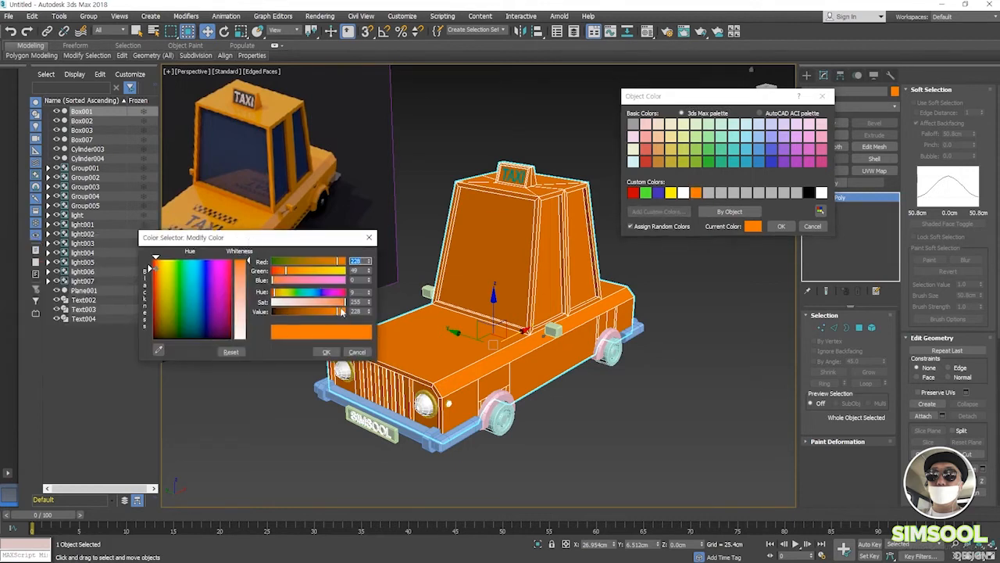
{"action": "left_click_drag", "start_coordinate": [341, 311], "coordinate": [350, 312]}
{"action": "left_click_drag", "start_coordinate": [294, 273], "coordinate": [298, 272]}
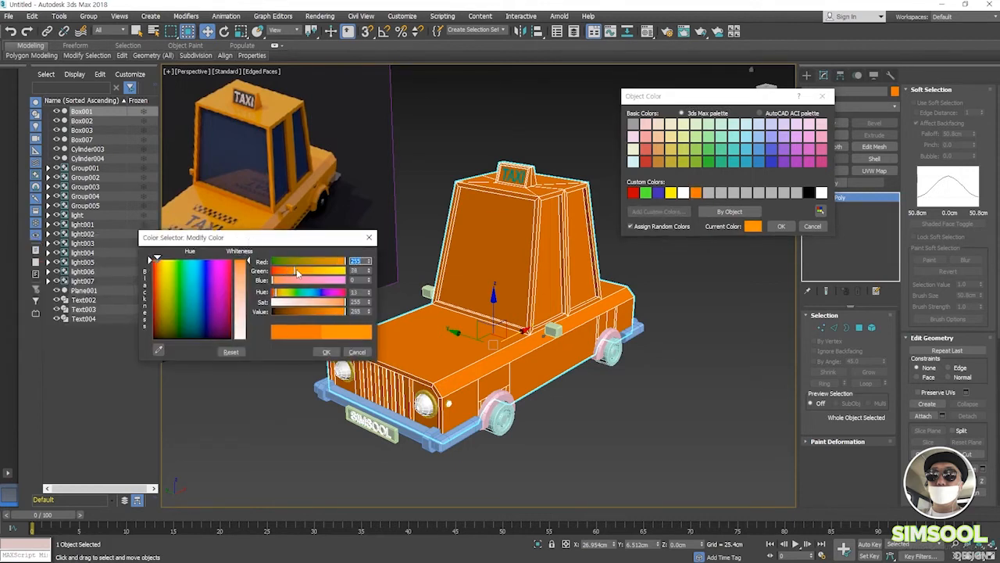
{"action": "left_click", "coordinate": [159, 350]}
{"action": "left_click", "coordinate": [275, 110]}
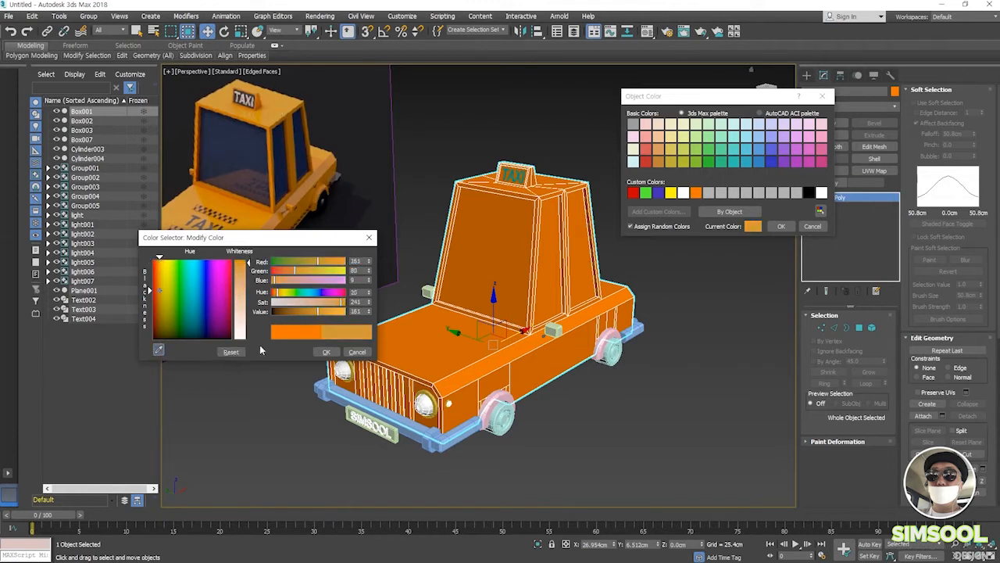
- Brighten the sampled colour to red 255, green 121, blue 0 and apply it to the car body
{"action": "left_click_drag", "start_coordinate": [306, 274], "coordinate": [308, 274]}
{"action": "left_click_drag", "start_coordinate": [341, 304], "coordinate": [335, 320]}
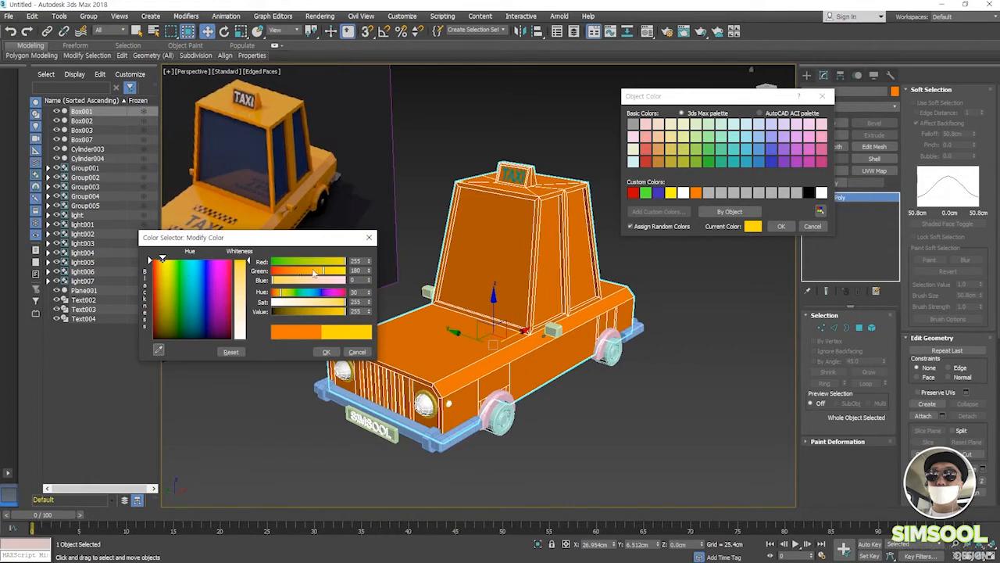
{"action": "left_click_drag", "start_coordinate": [314, 271], "coordinate": [305, 274]}
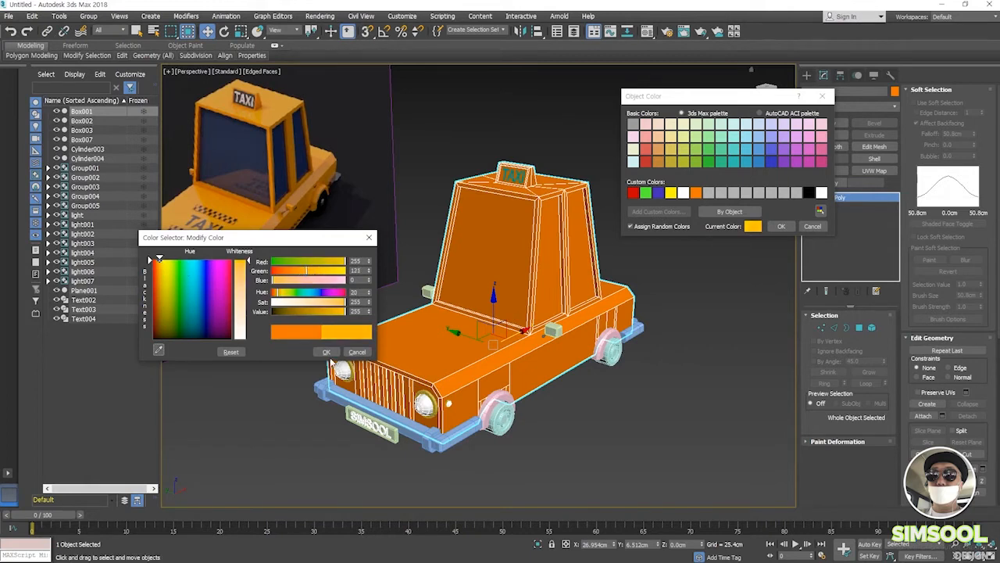
{"action": "left_click", "coordinate": [326, 352]}
{"action": "left_click", "coordinate": [779, 225]}
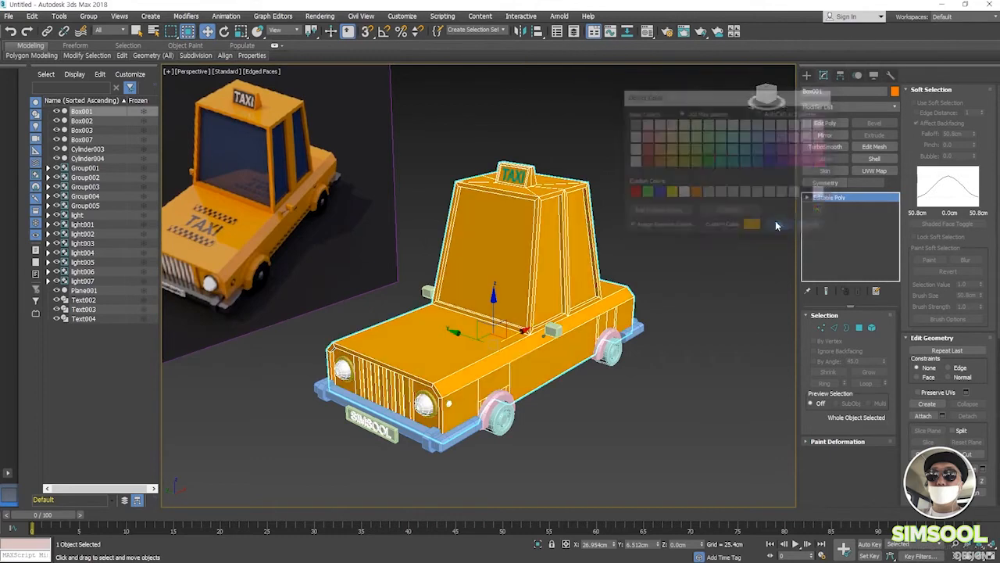
- Detach the two recessed panels behind the TAXI lettering, front and back, from the car body as a separate object
{"action": "mouse_move", "coordinate": [479, 443]}
{"action": "middle_mouse_down", "text": "alt"}
{"action": "mouse_move", "coordinate": [493, 438]}
{"action": "mouse_move", "coordinate": [473, 441]}
{"action": "middle_mouse_up", "text": "alt"}
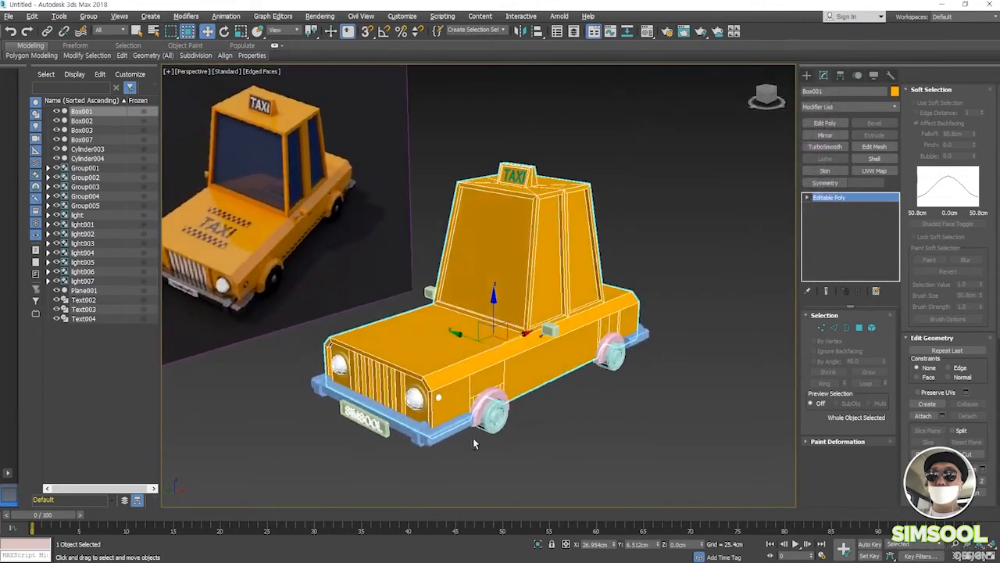
{"action": "scroll", "coordinate": [553, 138], "scroll_direction": "up", "scroll_amount": 8}
{"action": "middle_click_drag", "start_coordinate": [456, 308], "coordinate": [520, 273]}
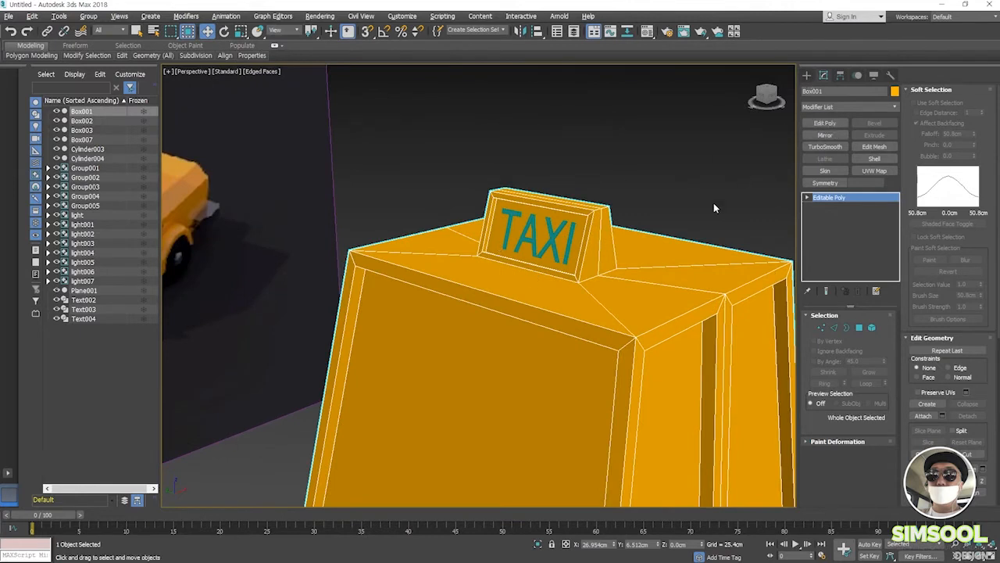
{"action": "scroll", "coordinate": [664, 258], "scroll_direction": "down", "scroll_amount": 3}
{"action": "left_click", "coordinate": [859, 328]}
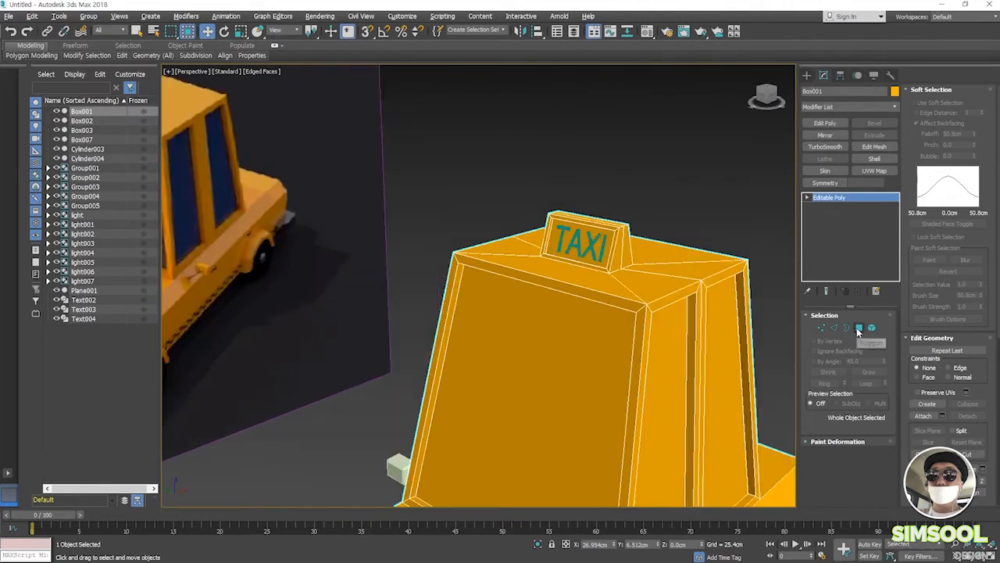
{"action": "left_click", "coordinate": [582, 247]}
{"action": "middle_click_drag", "start_coordinate": [570, 270], "coordinate": [649, 337], "text": "alt"}
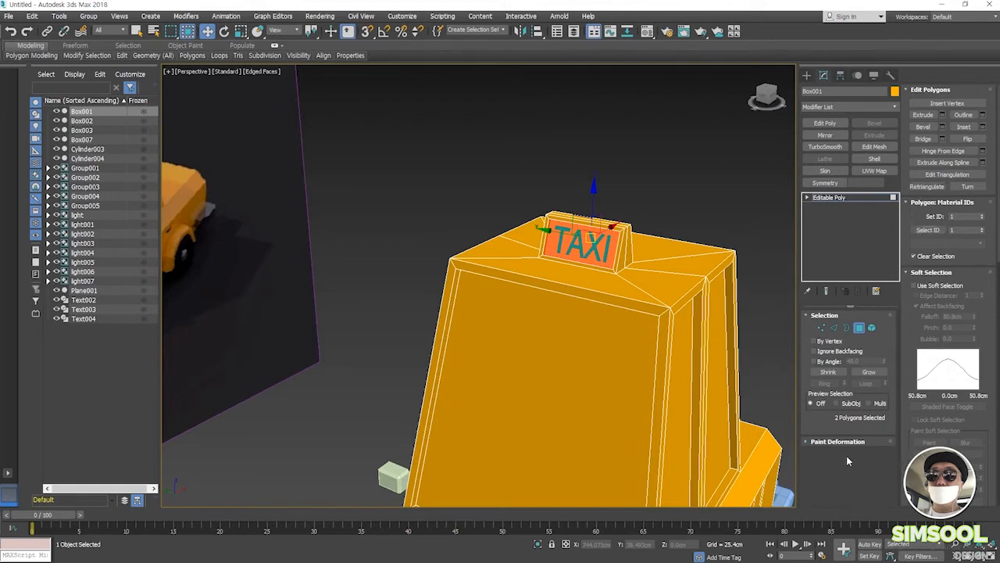
{"action": "left_click", "coordinate": [808, 442]}
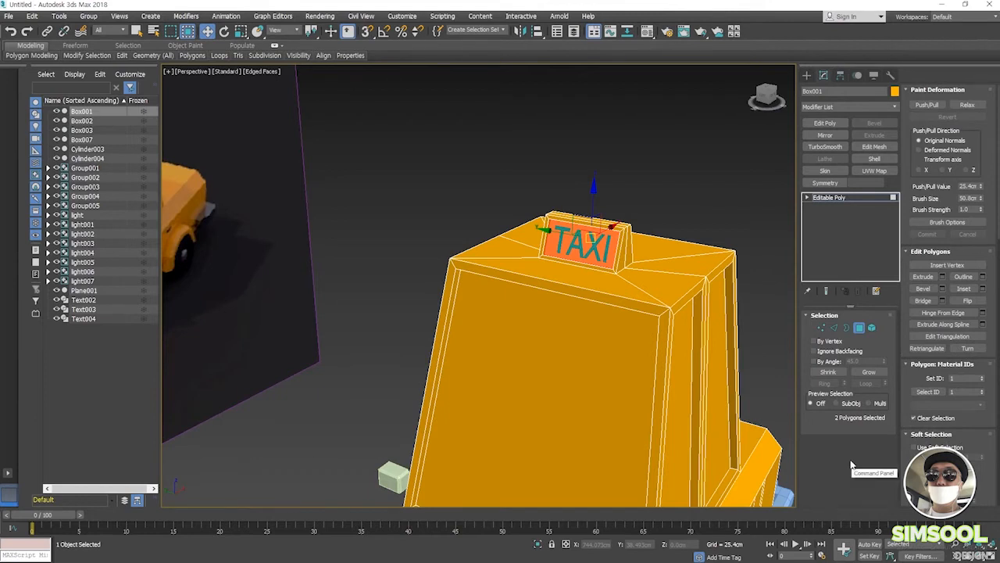
{"action": "scroll", "coordinate": [867, 447], "scroll_direction": "down", "scroll_amount": 5}
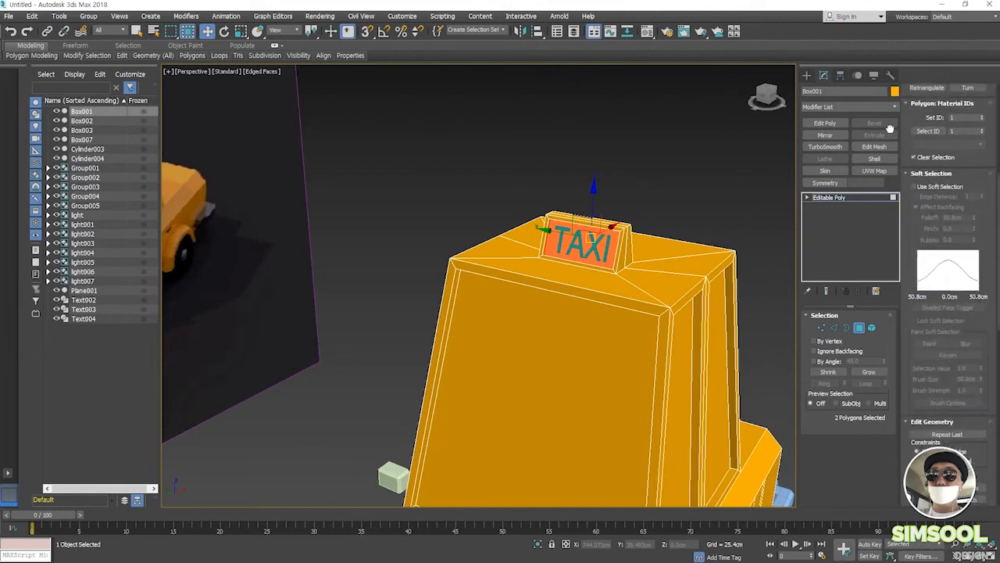
{"action": "left_click_drag", "start_coordinate": [905, 406], "coordinate": [869, 181]}
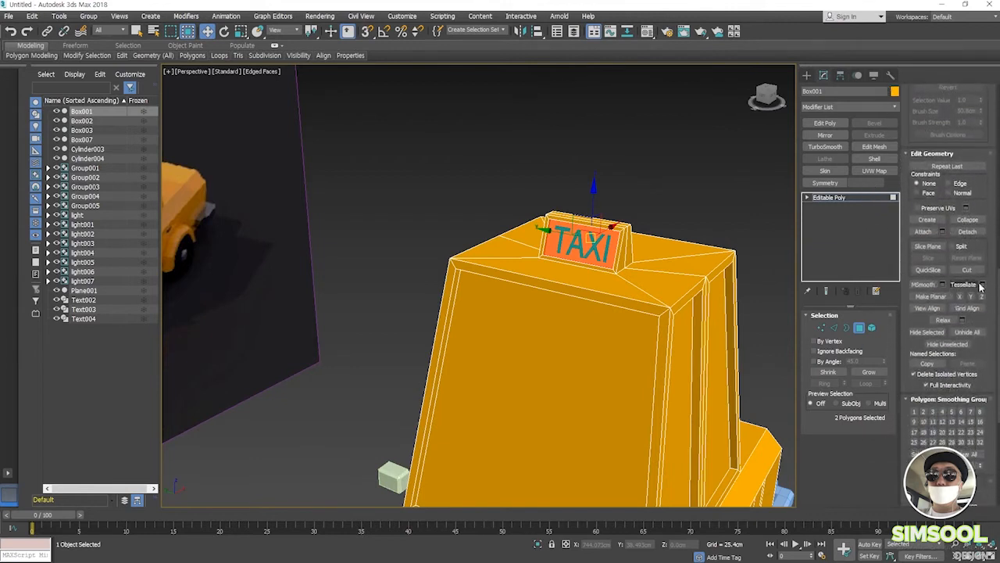
{"action": "left_click", "coordinate": [968, 232]}
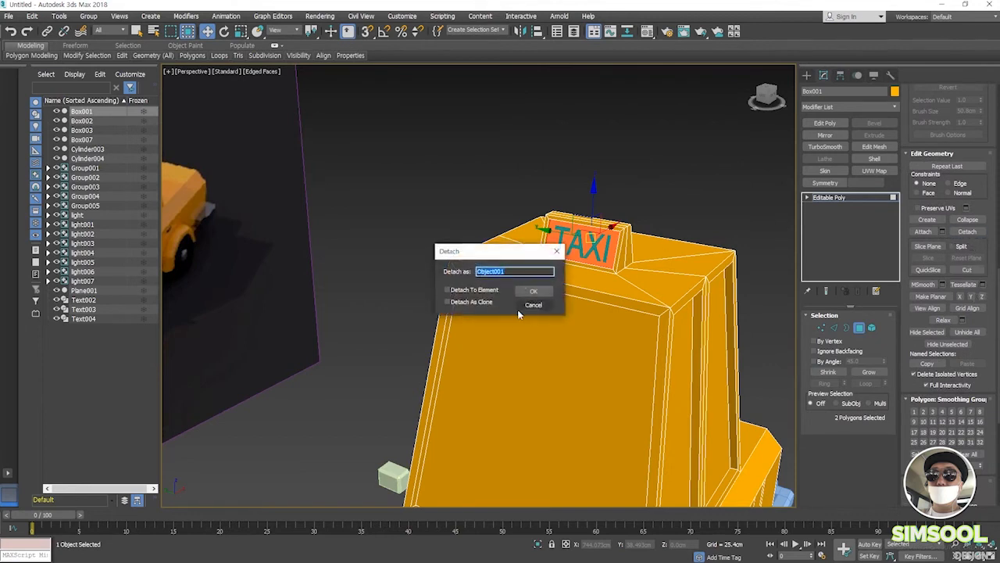
{"action": "left_click", "coordinate": [531, 290]}
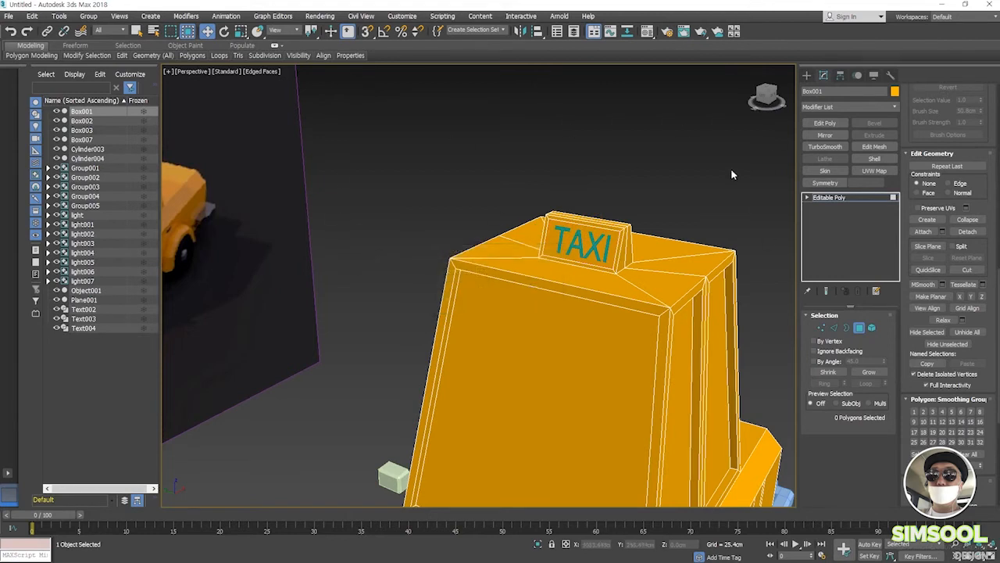
{"action": "left_click", "coordinate": [858, 329]}
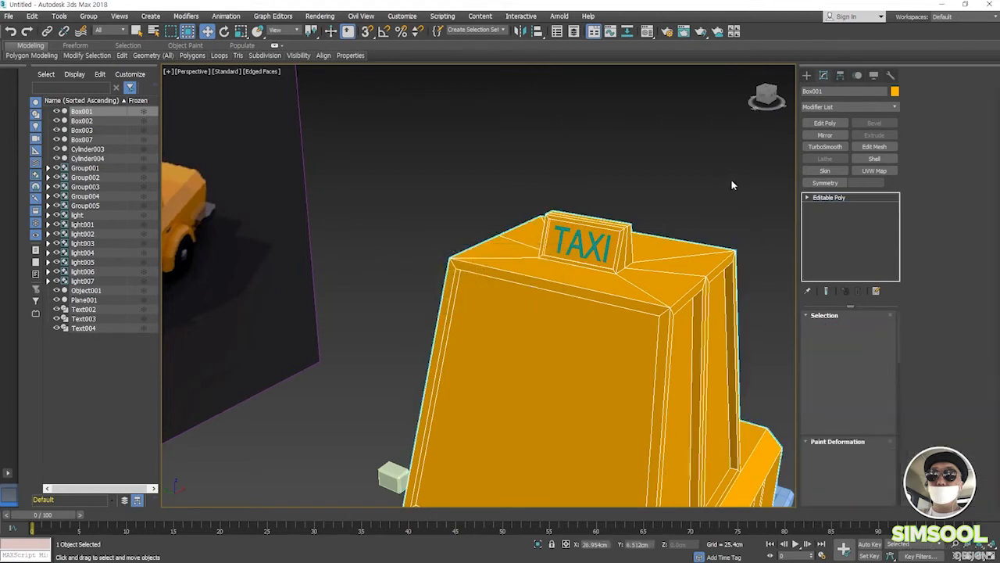
- Set the object colour of the detached sign panels to black
{"action": "left_click", "coordinate": [729, 177]}
{"action": "left_click", "coordinate": [556, 245]}
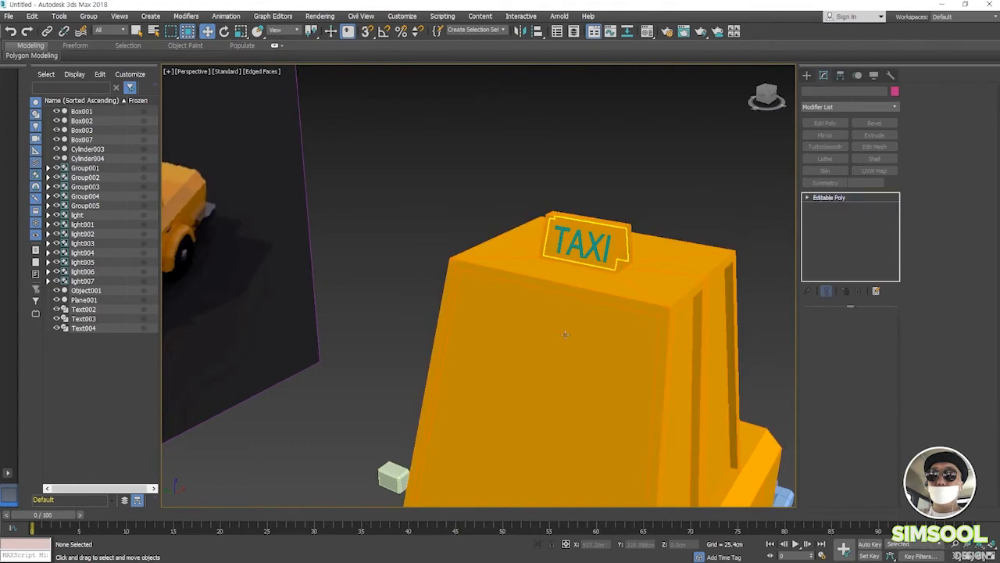
{"action": "left_click", "coordinate": [894, 92]}
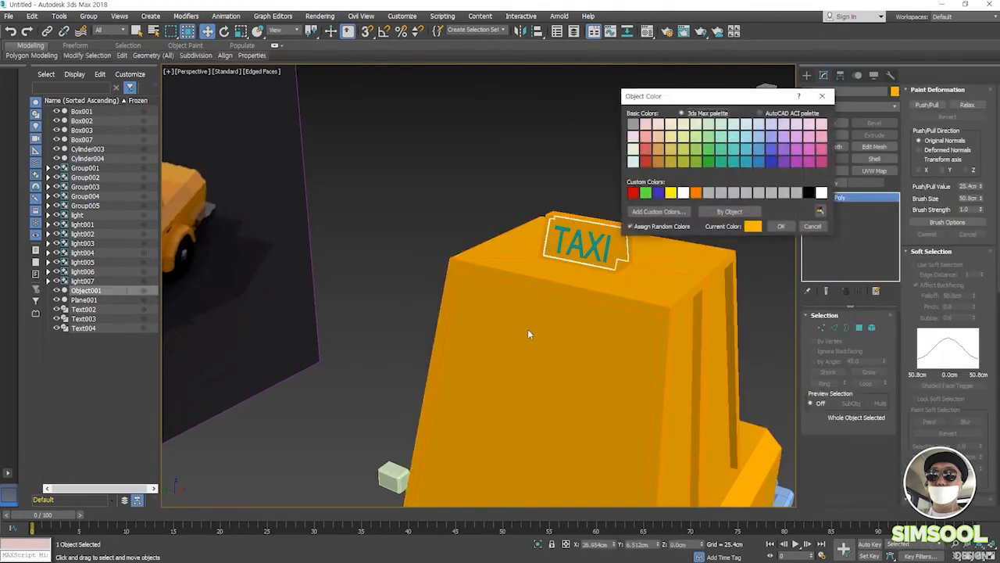
{"action": "left_click", "coordinate": [775, 228]}
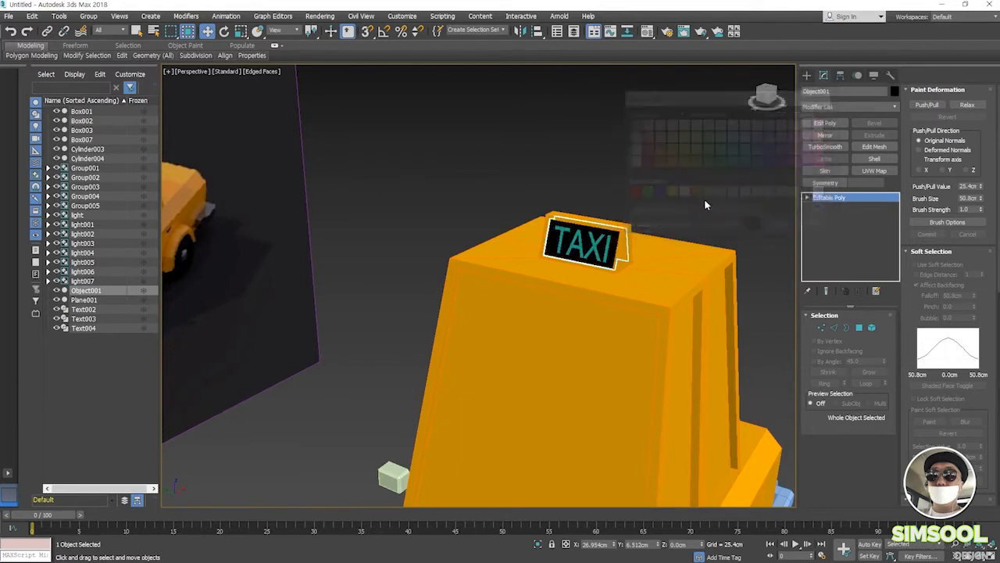
- Set the object colour of the TAXI lettering on the front of the roof sign to white
{"action": "left_click", "coordinate": [641, 141]}
{"action": "left_click", "coordinate": [582, 246]}
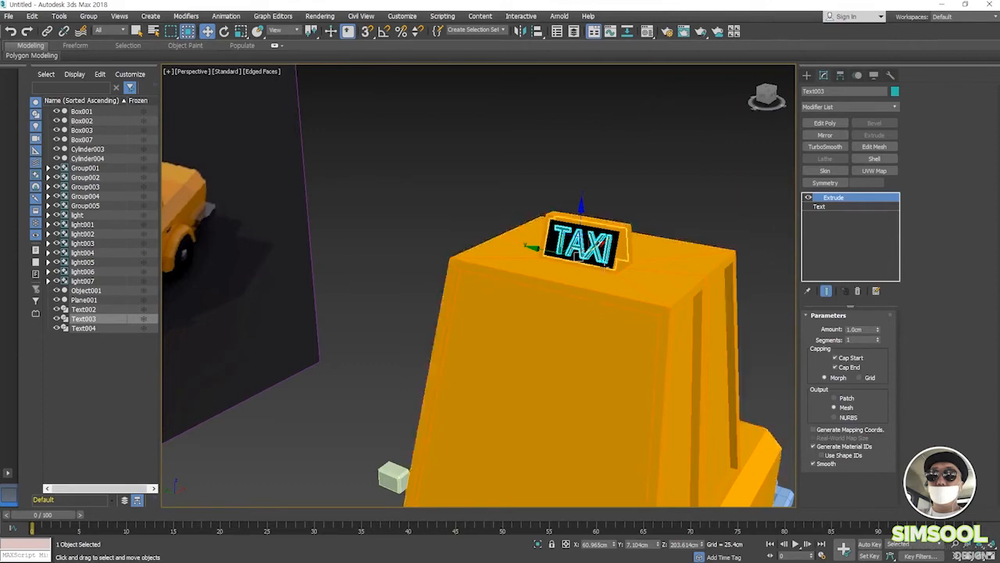
{"action": "left_click", "coordinate": [895, 90]}
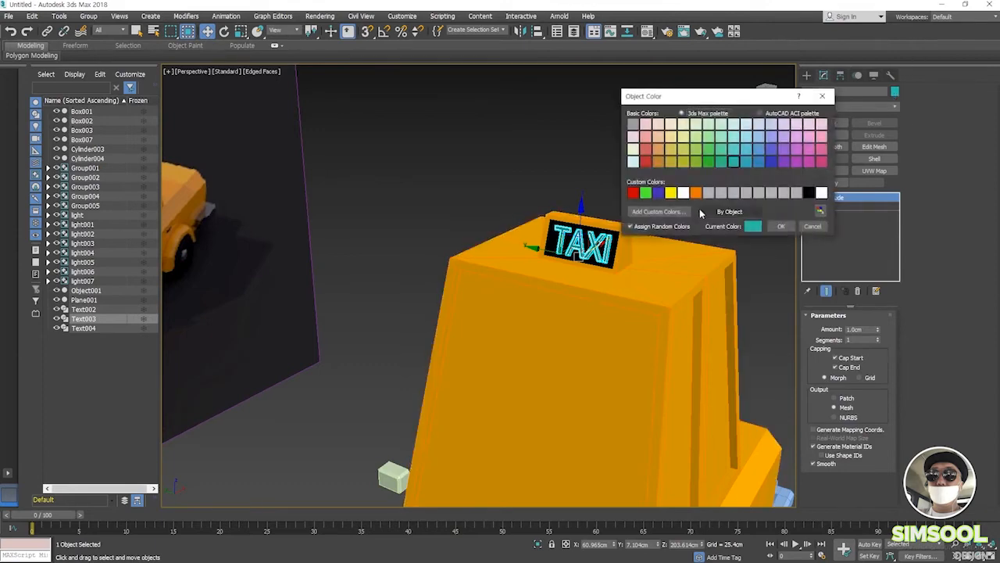
{"action": "left_click", "coordinate": [821, 192]}
{"action": "left_click", "coordinate": [782, 227]}
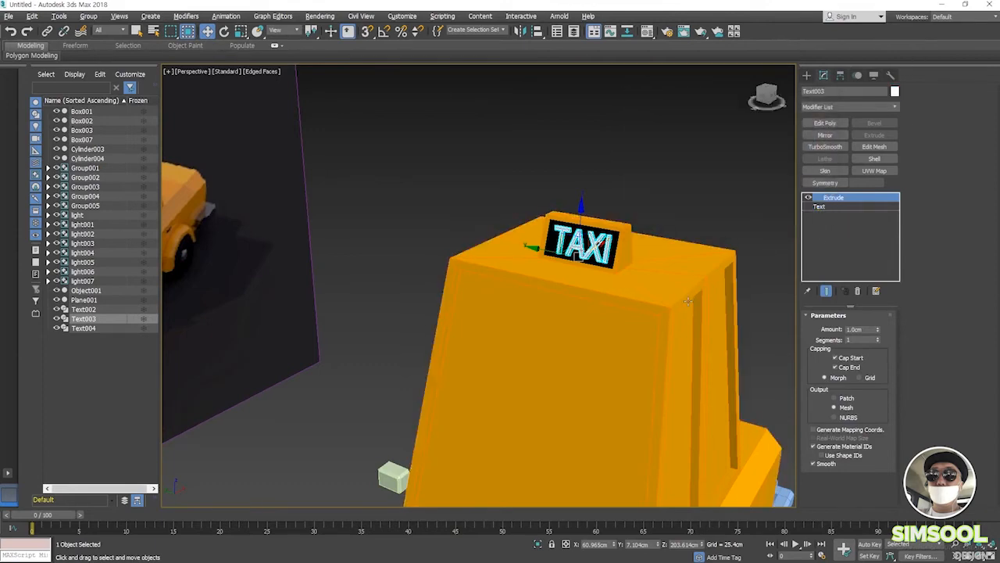
- Set the object colour of the TAXI lettering on the rear of the roof sign to white
{"action": "middle_click_drag", "start_coordinate": [703, 257], "coordinate": [610, 251], "text": "alt"}
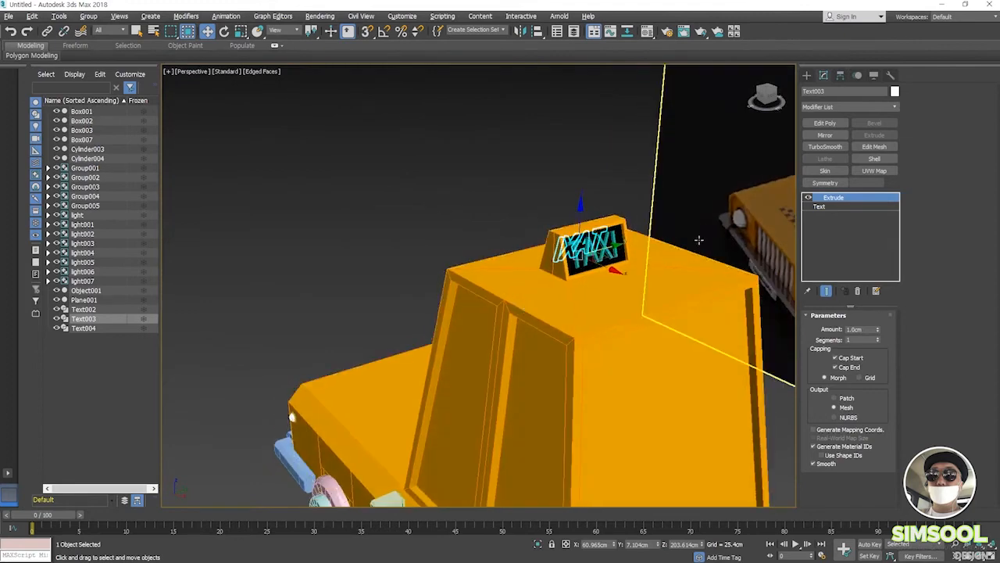
{"action": "left_click", "coordinate": [696, 179]}
{"action": "left_click", "coordinate": [625, 176]}
{"action": "left_click", "coordinate": [589, 247]}
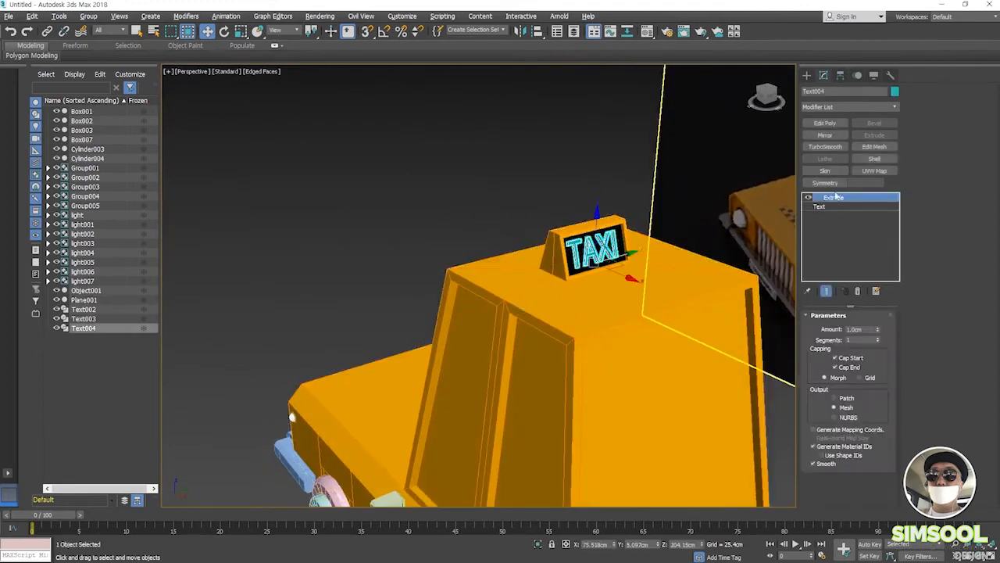
{"action": "left_click", "coordinate": [895, 90]}
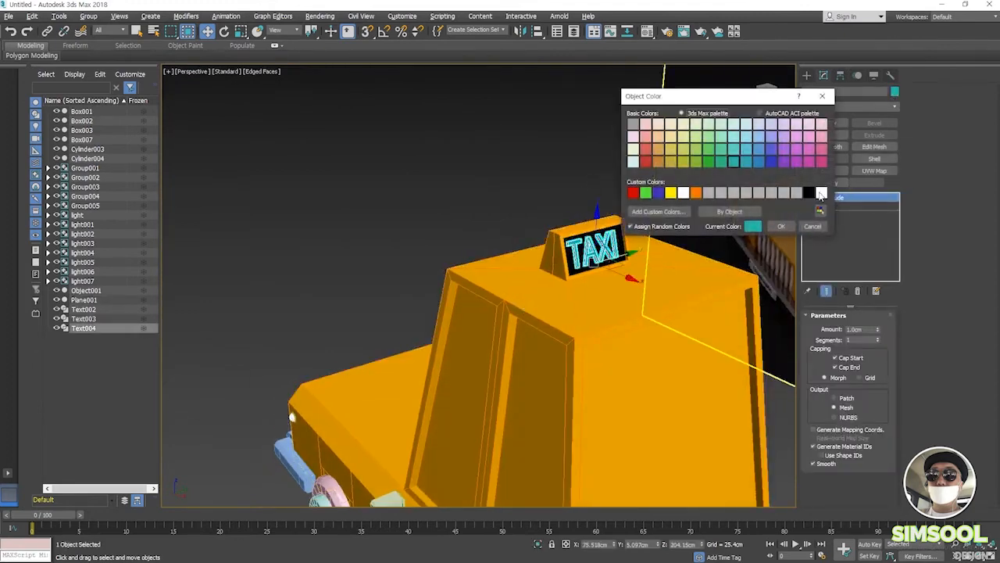
{"action": "left_click", "coordinate": [733, 160]}
{"action": "left_click", "coordinate": [782, 226]}
- Detach the six window polygons (windscreen, rear window and the windows on both sides) from the car body as a separate object named WINDOWS
{"action": "middle_click_drag", "start_coordinate": [438, 382], "coordinate": [607, 292], "text": "alt"}
{"action": "scroll", "coordinate": [530, 375], "scroll_direction": "up", "scroll_amount": 2}
{"action": "scroll", "coordinate": [652, 243], "scroll_direction": "down", "scroll_amount": 3}
{"action": "left_click", "coordinate": [607, 292]}
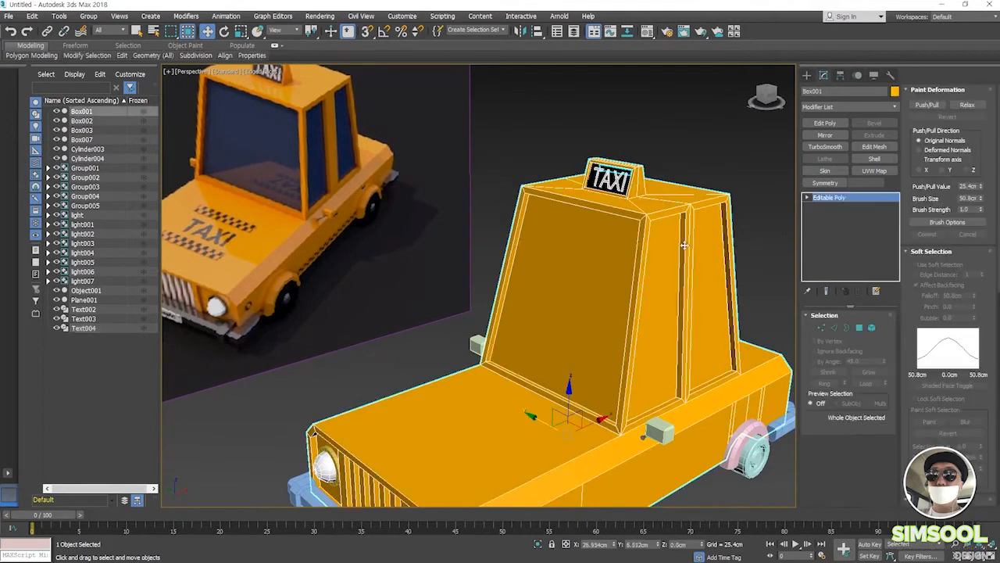
{"action": "left_click", "coordinate": [859, 328]}
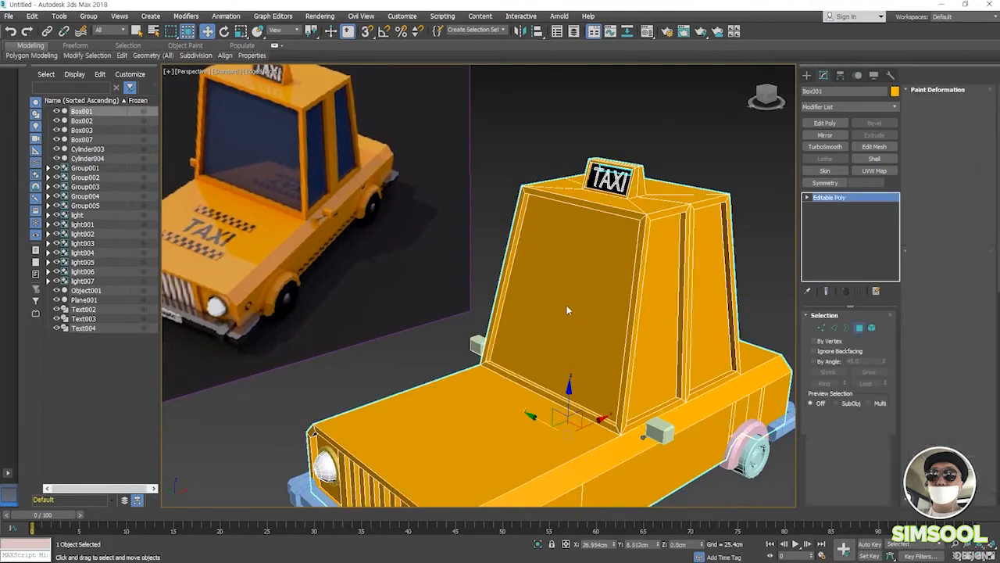
{"action": "left_click", "coordinate": [579, 304]}
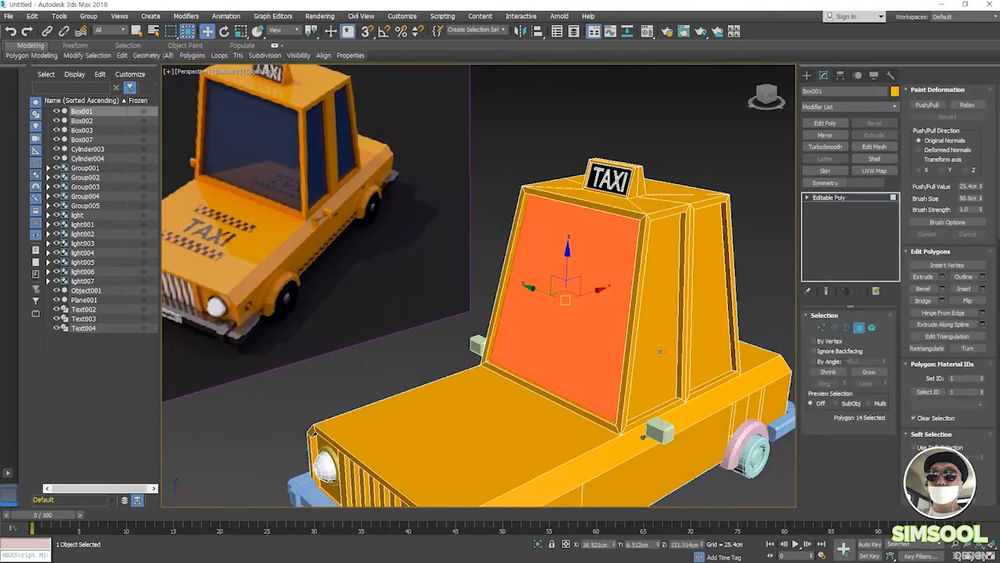
{"action": "left_click", "coordinate": [661, 336], "text": "ctrl"}
{"action": "left_click", "coordinate": [711, 342], "text": "ctrl"}
{"action": "middle_click_drag", "start_coordinate": [690, 395], "coordinate": [537, 391], "text": "alt"}
{"action": "left_click", "coordinate": [708, 373], "text": "ctrl"}
{"action": "middle_click_drag", "start_coordinate": [737, 325], "coordinate": [496, 354], "text": "alt"}
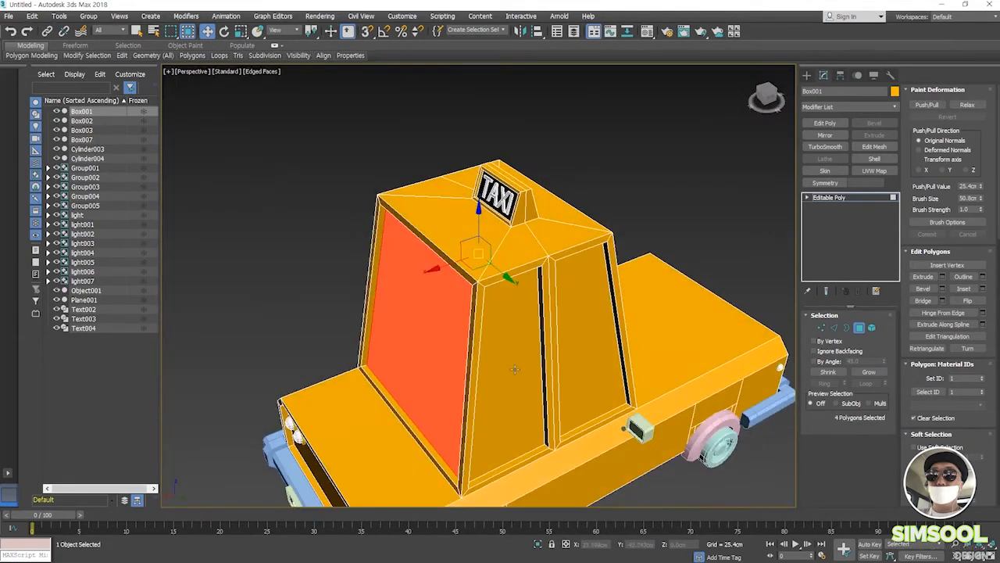
{"action": "left_click", "coordinate": [513, 372], "text": "ctrl"}
{"action": "left_click", "coordinate": [584, 350], "text": "ctrl"}
{"action": "middle_click_drag", "start_coordinate": [585, 350], "coordinate": [435, 327], "text": "alt"}
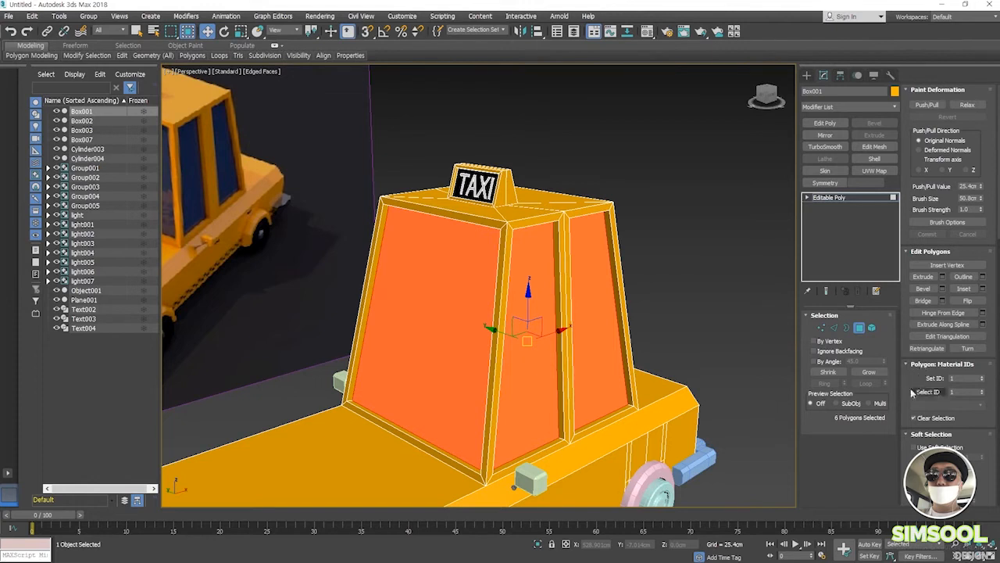
{"action": "scroll", "coordinate": [913, 400], "scroll_direction": "down", "scroll_amount": 5}
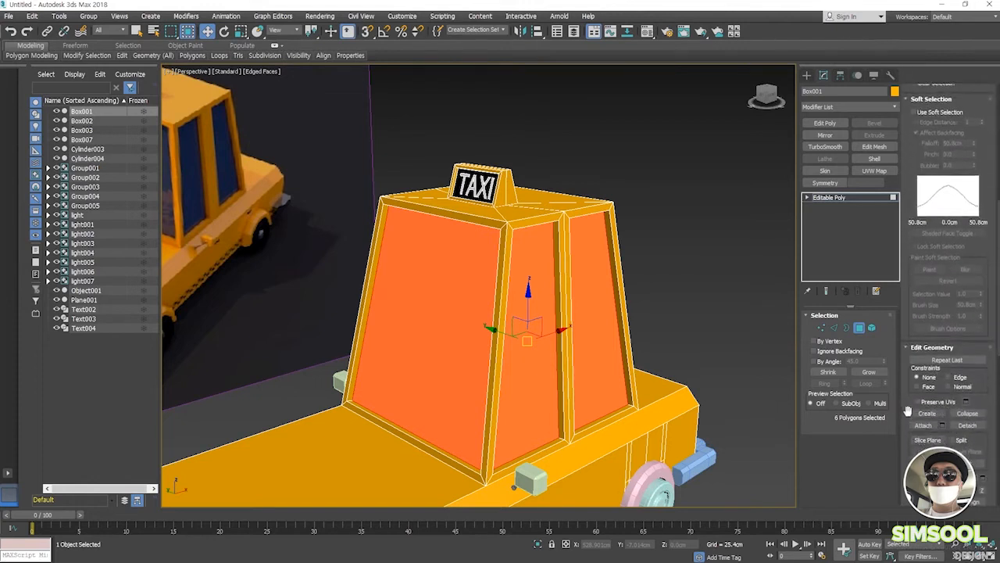
{"action": "scroll", "coordinate": [930, 375], "scroll_direction": "down", "scroll_amount": 3}
{"action": "left_click", "coordinate": [966, 369]}
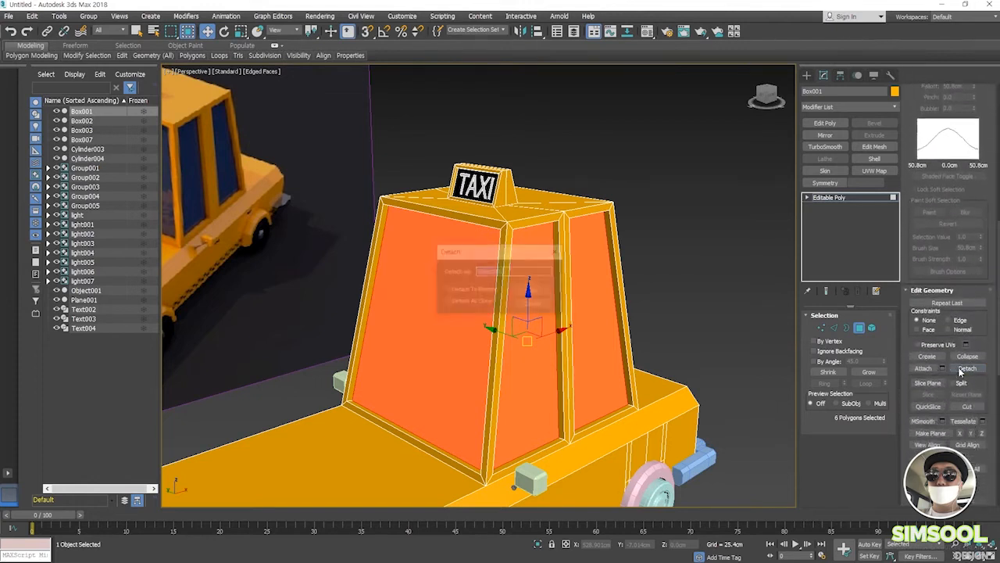
{"action": "type", "text": "WINDOWS"}
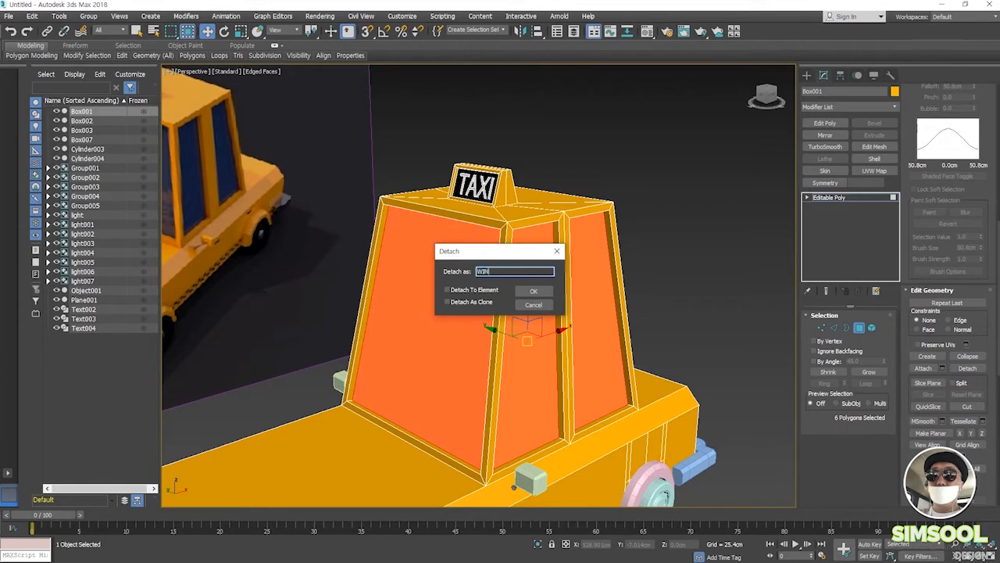
{"action": "left_click", "coordinate": [534, 292]}
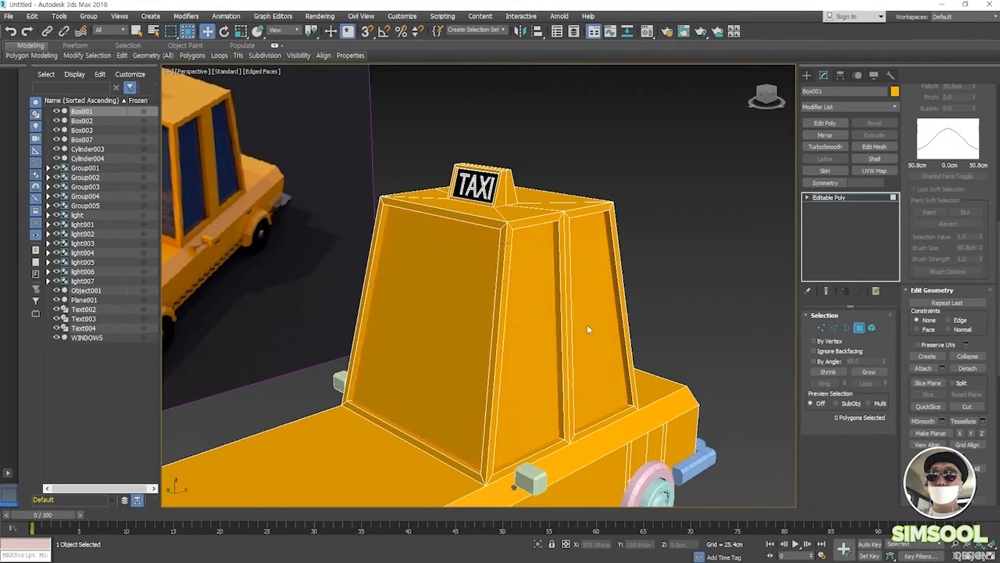
{"action": "left_click", "coordinate": [858, 328]}
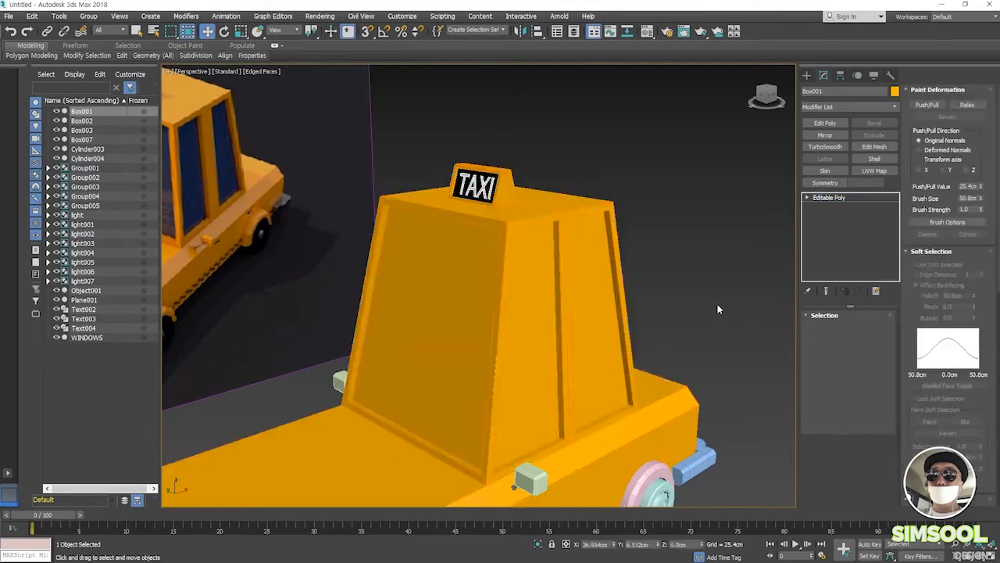
- Mix a dark navy blue with hue 151 and saturation 255 and apply it as the WINDOWS object's colour
{"action": "left_click", "coordinate": [526, 374]}
{"action": "mouse_move", "coordinate": [512, 383]}
{"action": "middle_mouse_down", "text": "alt"}
{"action": "mouse_move", "coordinate": [324, 378]}
{"action": "mouse_move", "coordinate": [417, 414]}
{"action": "middle_mouse_up", "text": "alt"}
{"action": "scroll", "coordinate": [417, 406], "scroll_direction": "down", "scroll_amount": 4}
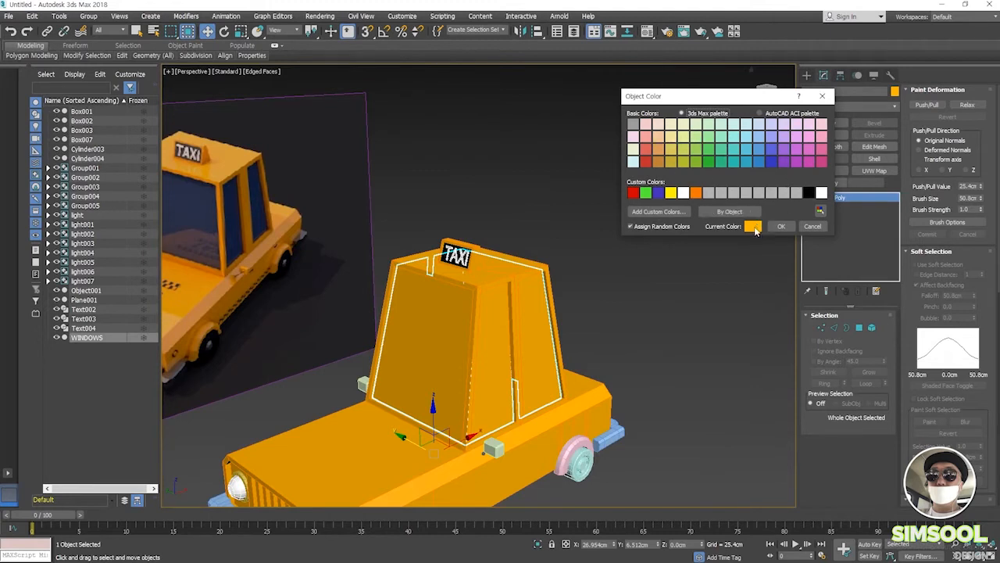
{"action": "left_click", "coordinate": [753, 226]}
{"action": "left_click", "coordinate": [607, 234]}
{"action": "left_click", "coordinate": [710, 194]}
{"action": "left_click", "coordinate": [753, 227]}
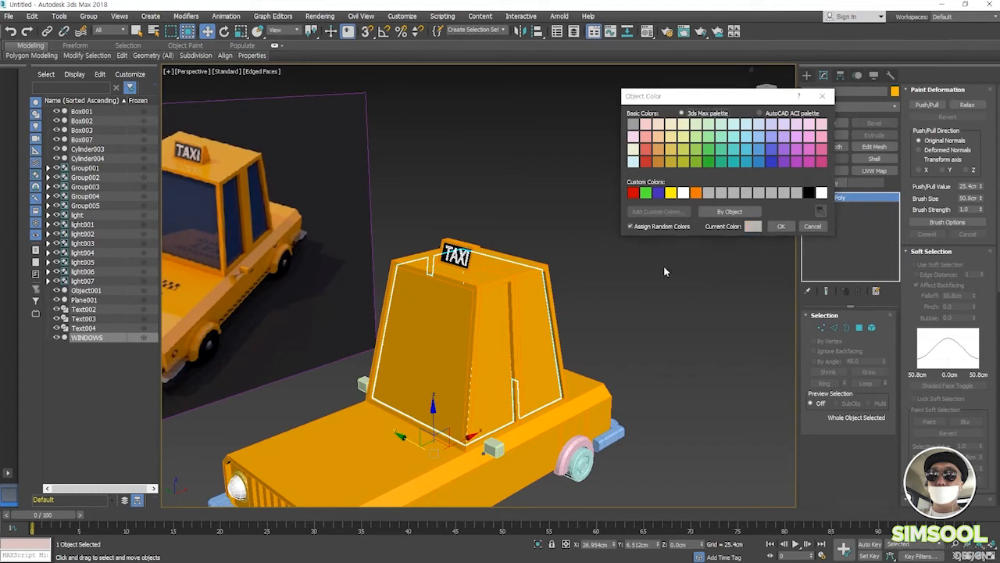
{"action": "left_click_drag", "start_coordinate": [1, 254], "coordinate": [439, 102]}
{"action": "mouse_move", "coordinate": [436, 143]}
{"action": "left_mouse_down"}
{"action": "mouse_move", "coordinate": [433, 195]}
{"action": "mouse_move", "coordinate": [391, 186]}
{"action": "left_mouse_up"}
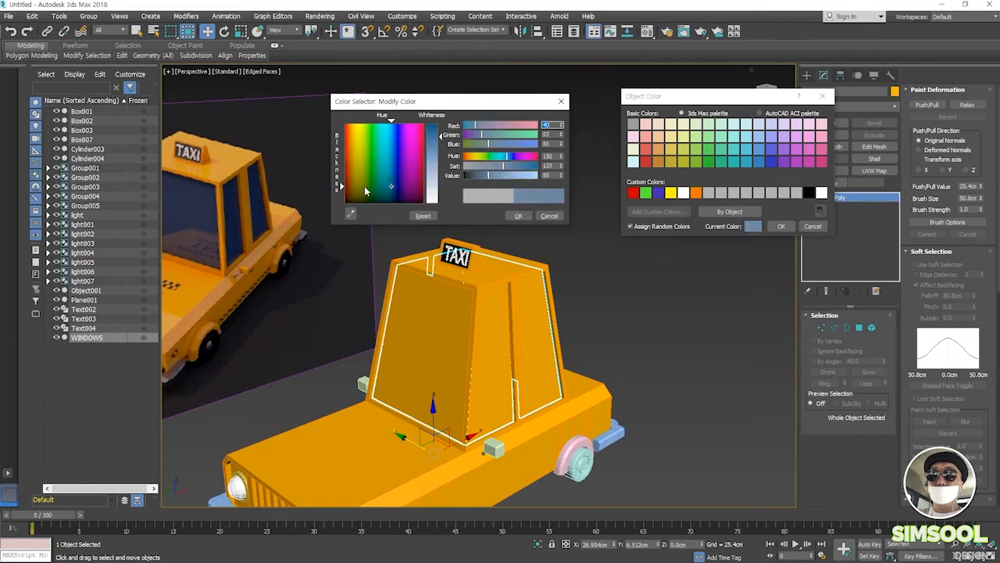
{"action": "left_click_drag", "start_coordinate": [430, 138], "coordinate": [439, 127]}
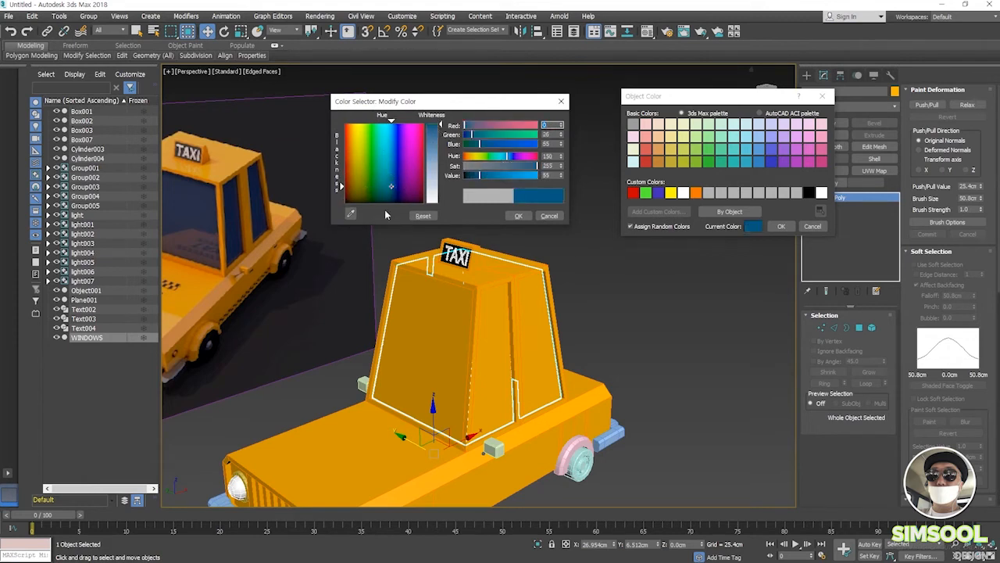
{"action": "left_click", "coordinate": [394, 194]}
{"action": "left_click_drag", "start_coordinate": [392, 196], "coordinate": [391, 196]}
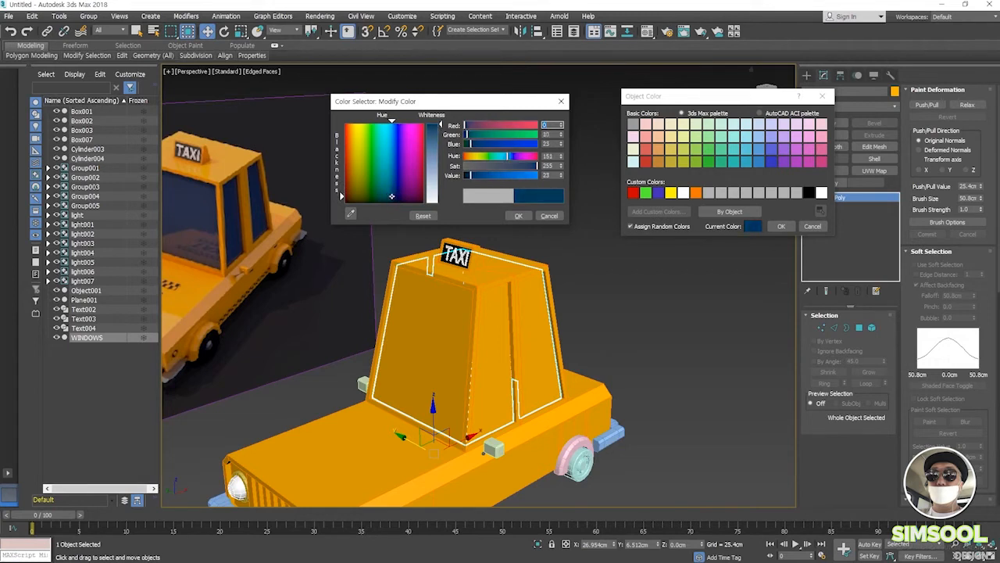
{"action": "left_click", "coordinate": [518, 215]}
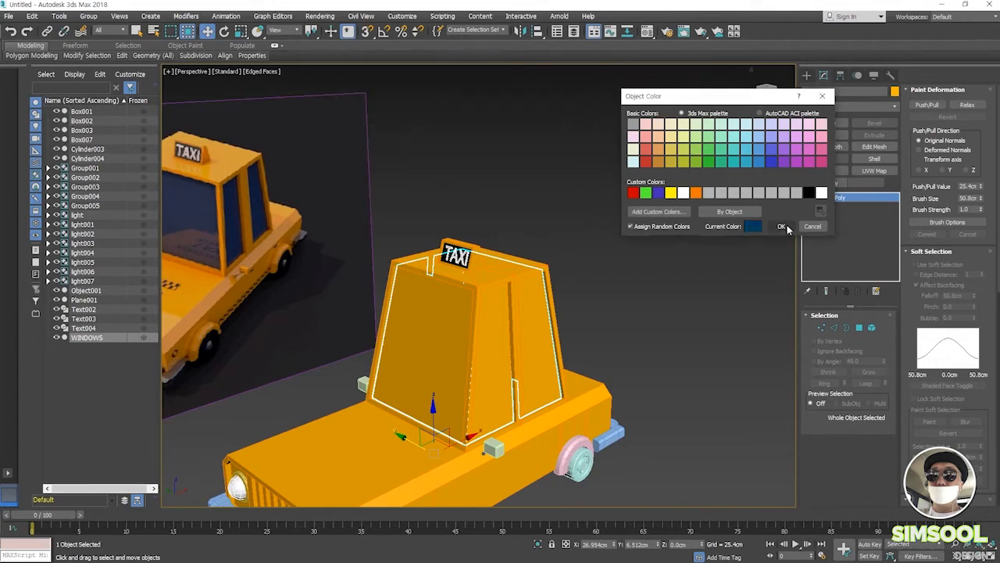
{"action": "left_click", "coordinate": [782, 226]}
{"action": "left_click", "coordinate": [662, 403]}
- Set the object colour of both the front and rear wheel objects to black
{"action": "middle_click_drag", "start_coordinate": [508, 408], "coordinate": [535, 237], "text": "alt"}
{"action": "middle_click_drag", "start_coordinate": [500, 328], "coordinate": [558, 290]}
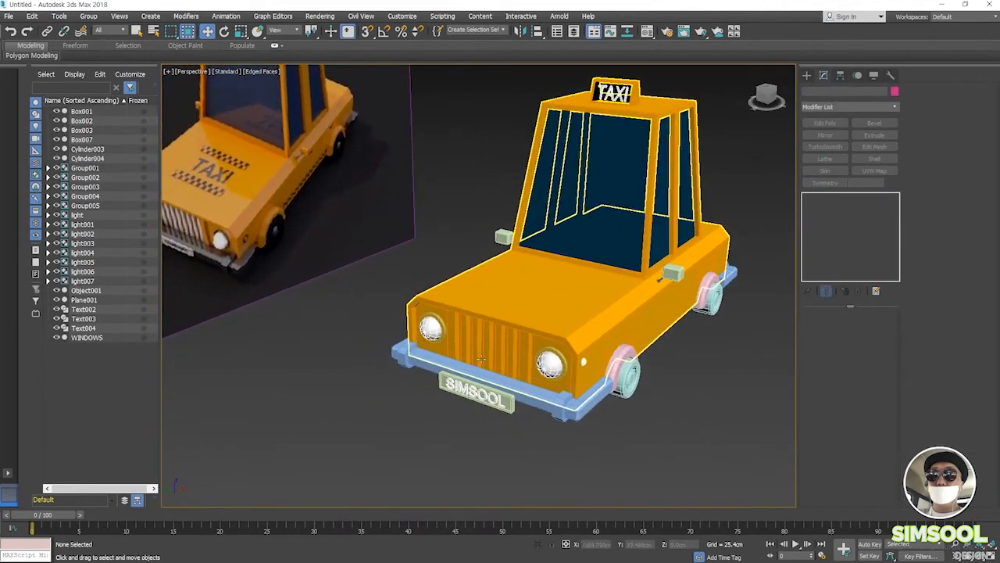
{"action": "left_click", "coordinate": [583, 362]}
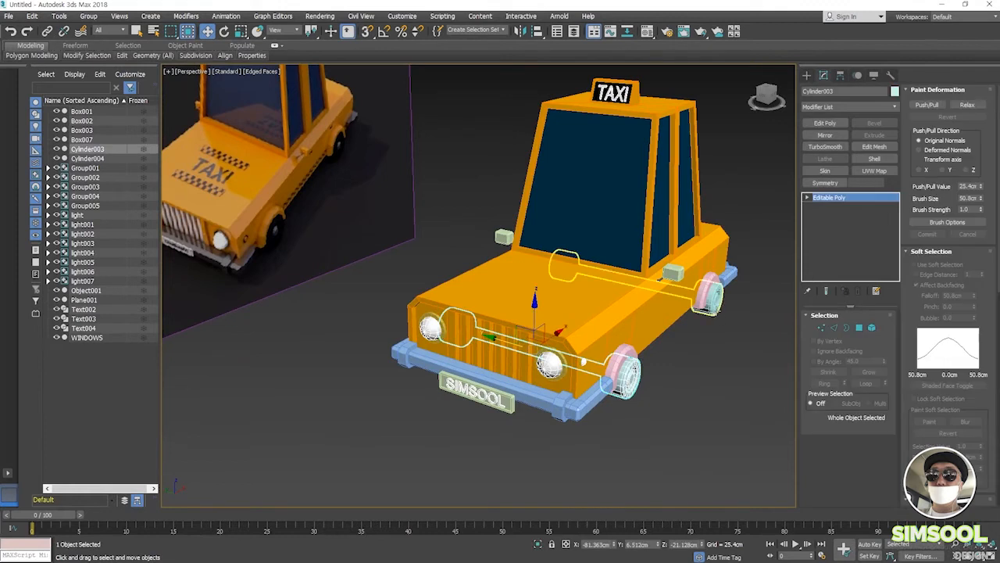
{"action": "left_click", "coordinate": [712, 301], "text": "ctrl"}
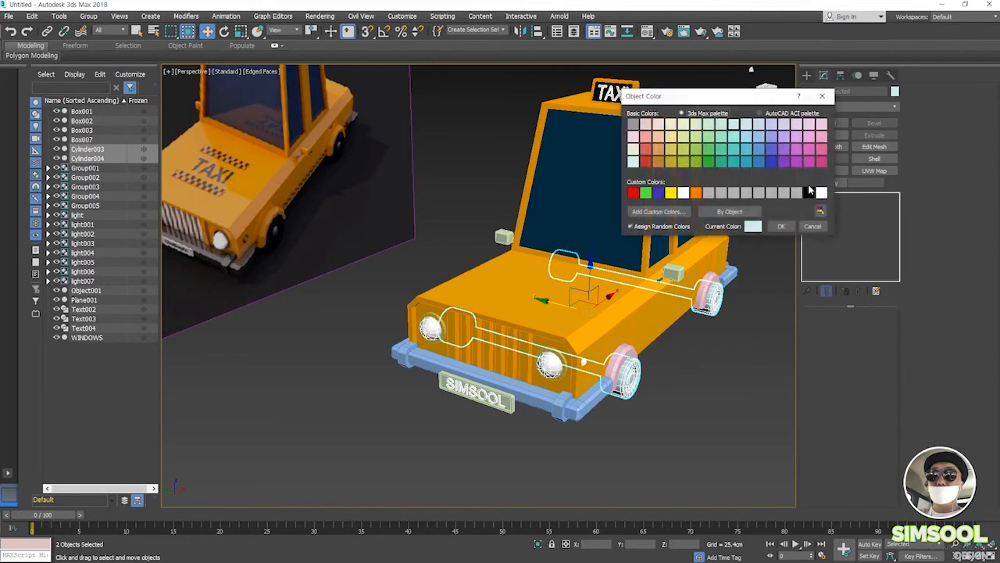
{"action": "left_click", "coordinate": [810, 190]}
{"action": "left_click", "coordinate": [782, 227]}
{"action": "scroll", "coordinate": [687, 358], "scroll_direction": "up", "scroll_amount": 5}
{"action": "scroll", "coordinate": [590, 385], "scroll_direction": "down", "scroll_amount": 3}
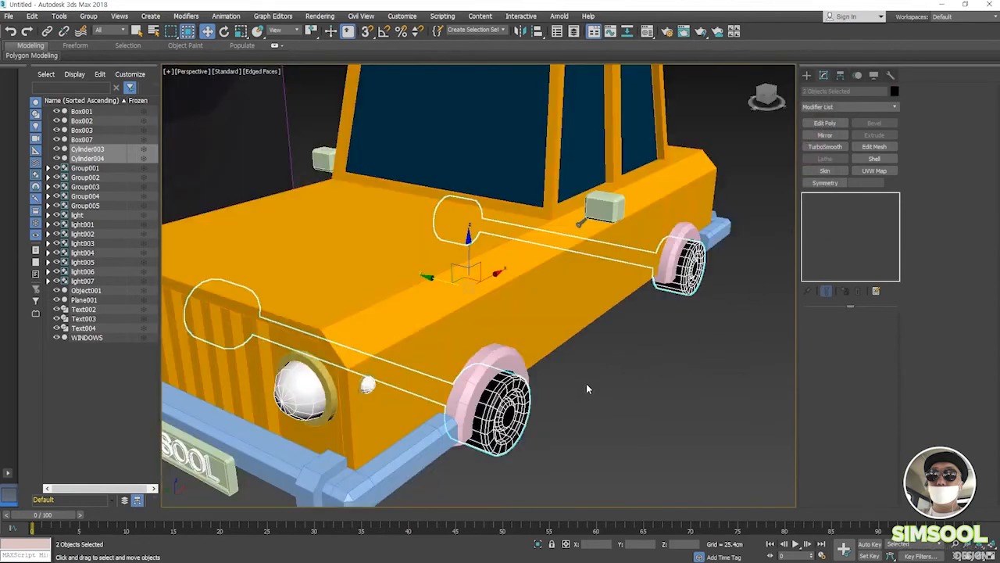
{"action": "middle_click_drag", "start_coordinate": [580, 408], "coordinate": [633, 329]}
{"action": "scroll", "coordinate": [614, 354], "scroll_direction": "down", "scroll_amount": 6}
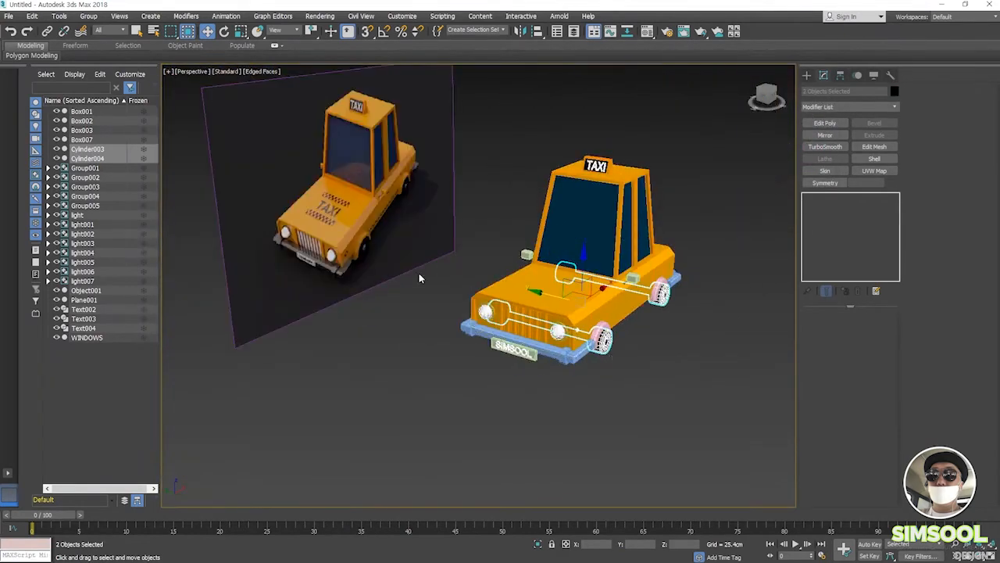
- Select the hub and rim polygons of the visible front wheel, growing the selection outwards from the hub centre up to the tyre
{"action": "scroll", "coordinate": [590, 332], "scroll_direction": "up", "scroll_amount": 6}
{"action": "middle_click_drag", "start_coordinate": [602, 379], "coordinate": [561, 293]}
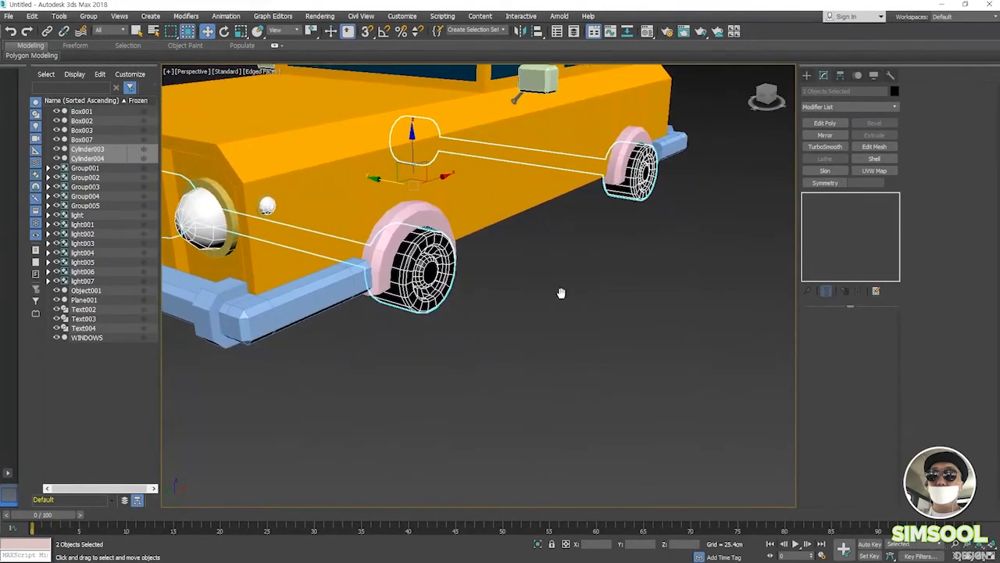
{"action": "left_click", "coordinate": [578, 292]}
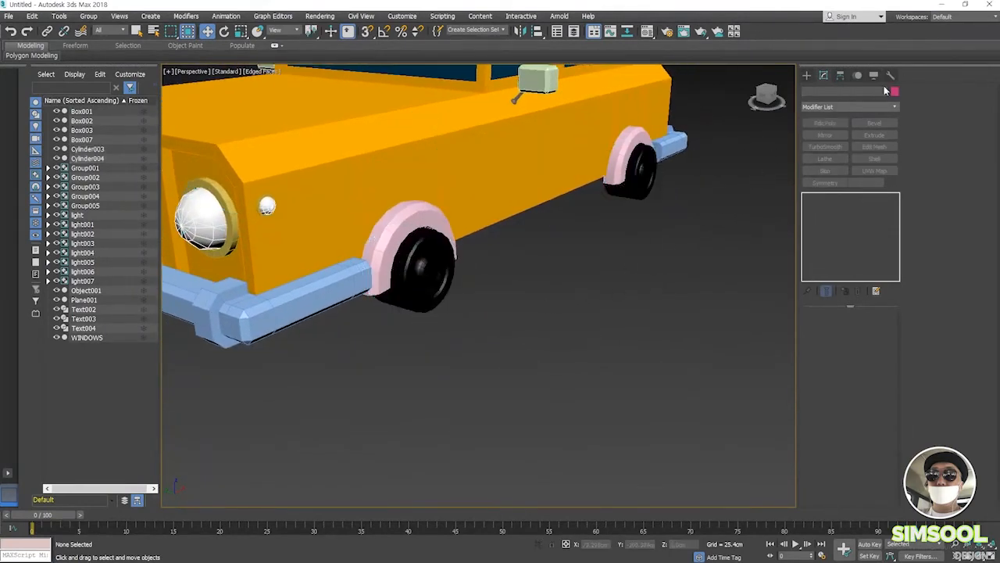
{"action": "left_click", "coordinate": [431, 257]}
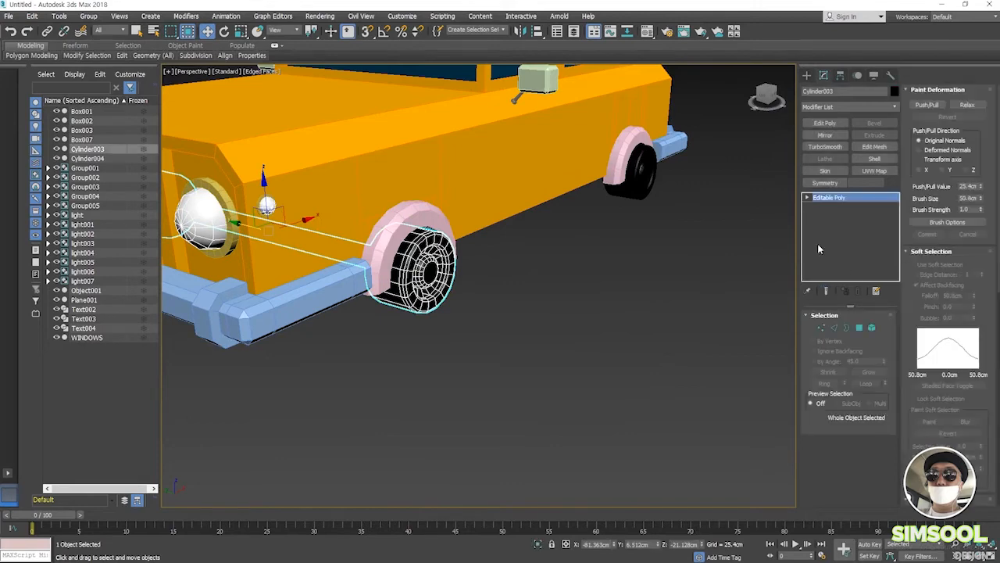
{"action": "left_click", "coordinate": [860, 328]}
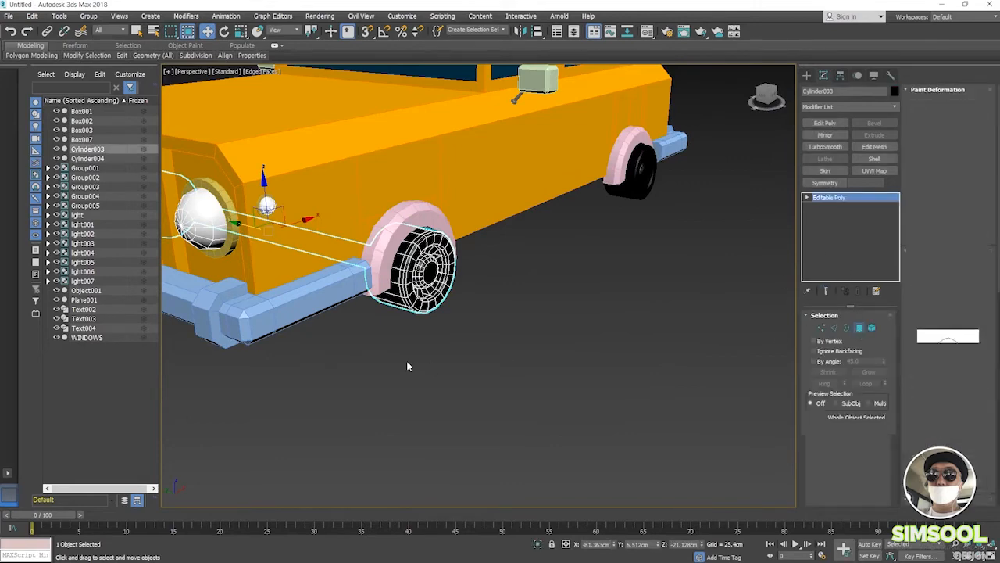
{"action": "left_click", "coordinate": [429, 273]}
{"action": "middle_click_drag", "start_coordinate": [491, 369], "coordinate": [466, 367], "text": "alt"}
{"action": "left_click", "coordinate": [868, 373]}
{"action": "left_click", "coordinate": [868, 373]}
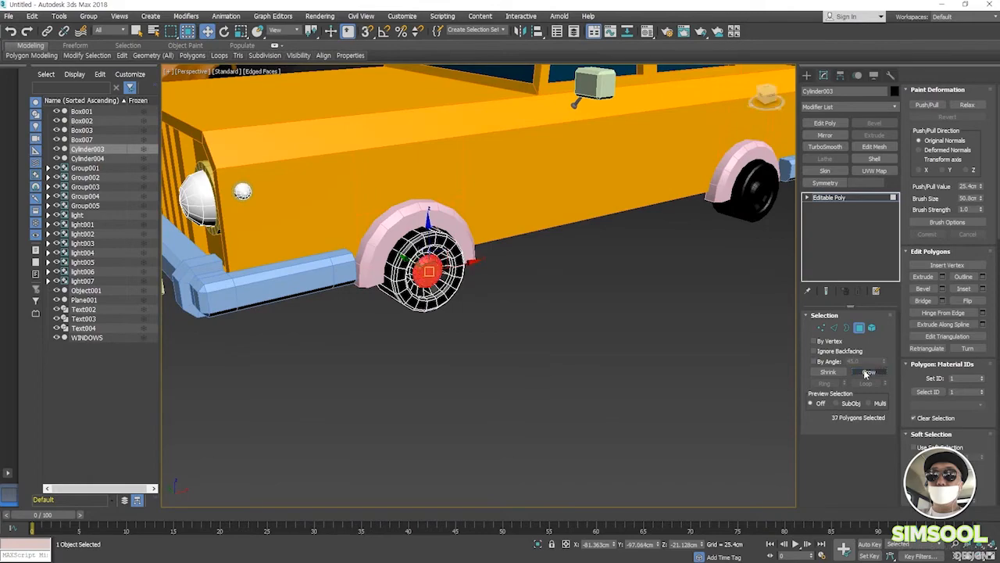
{"action": "left_click", "coordinate": [868, 373]}
{"action": "left_click", "coordinate": [868, 373]}
{"action": "middle_click_drag", "start_coordinate": [568, 327], "coordinate": [434, 302], "text": "alt"}
{"action": "scroll", "coordinate": [468, 286], "scroll_direction": "up", "scroll_amount": 5}
{"action": "scroll", "coordinate": [468, 285], "scroll_direction": "down", "scroll_amount": 3}
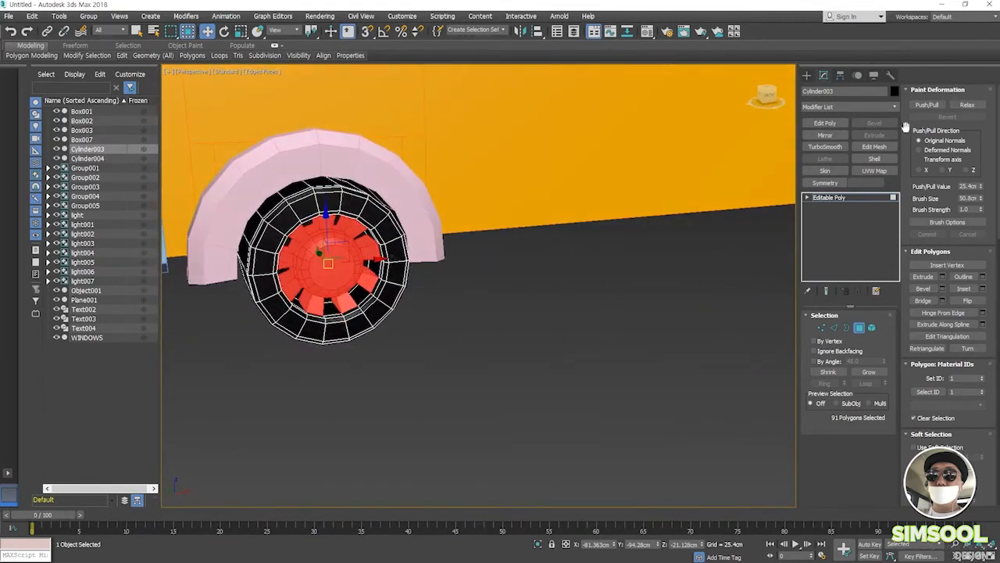
- Set the front wheel object's colour to the light grey custom colour
{"action": "left_click", "coordinate": [895, 91]}
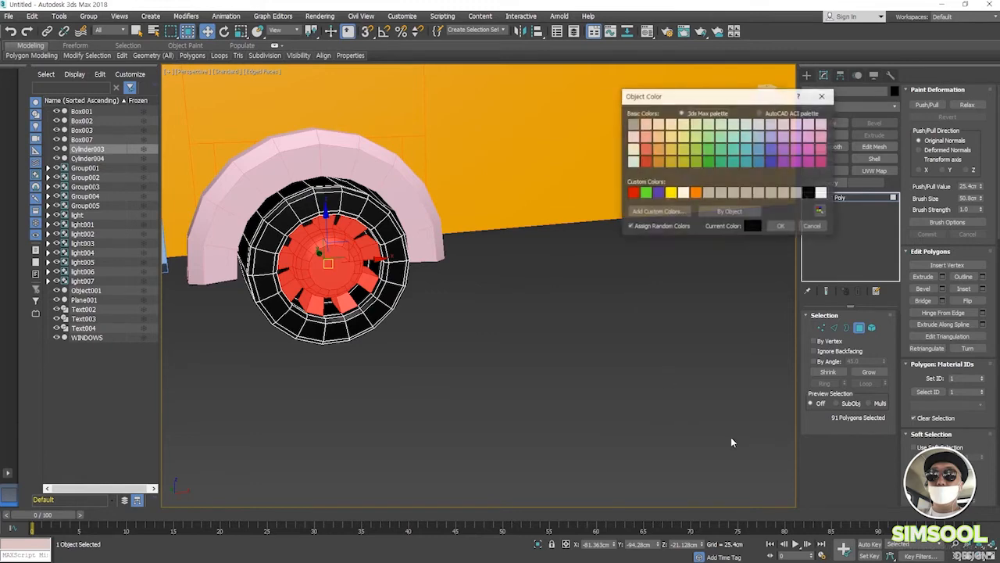
{"action": "left_click", "coordinate": [795, 193]}
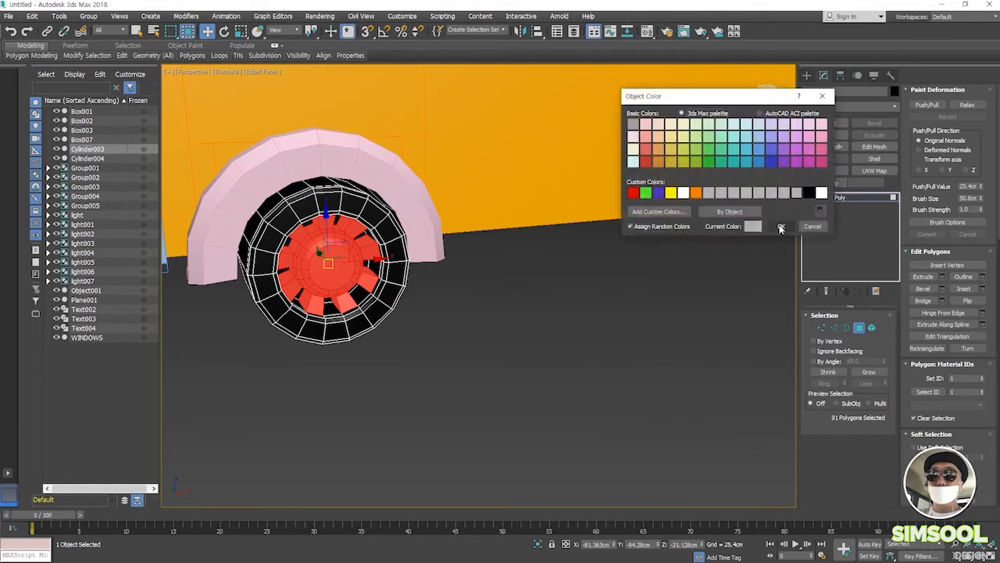
{"action": "left_click", "coordinate": [782, 226]}
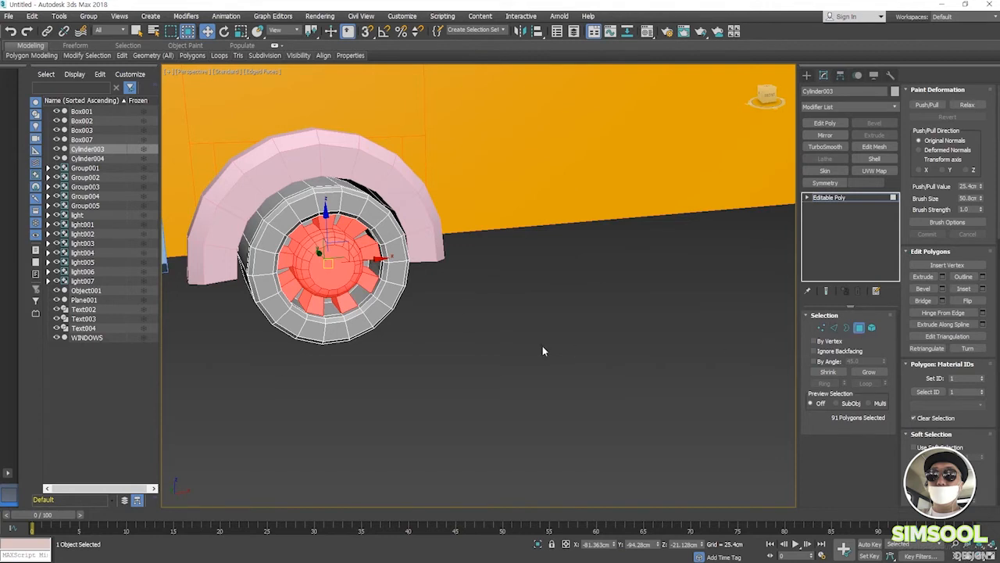
- Shrink the front wheel's polygon selection back towards the hub, clear it, and leave polygon editing
{"action": "key", "text": "ctrl+Page_Down"}
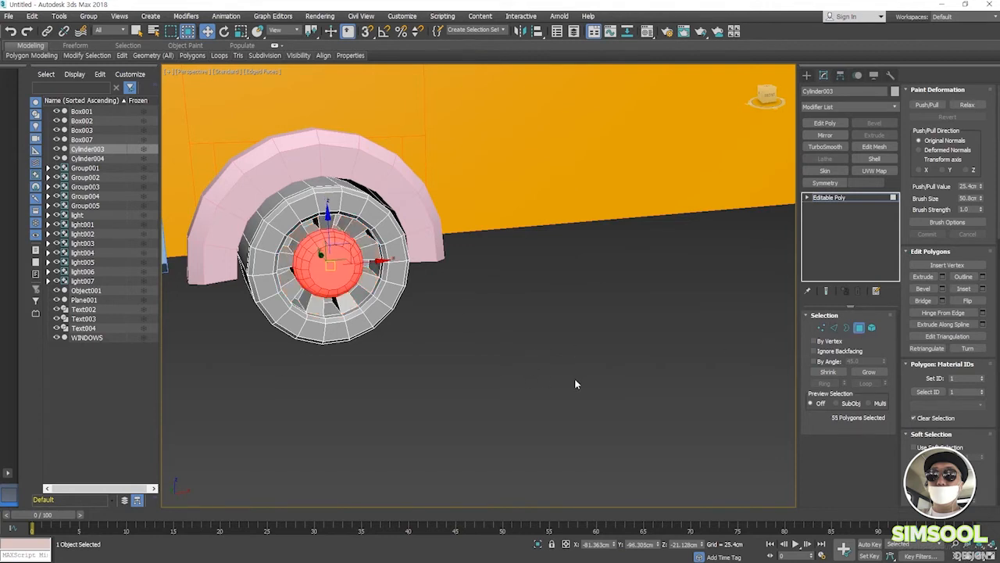
{"action": "key", "text": "ctrl+Page_Down"}
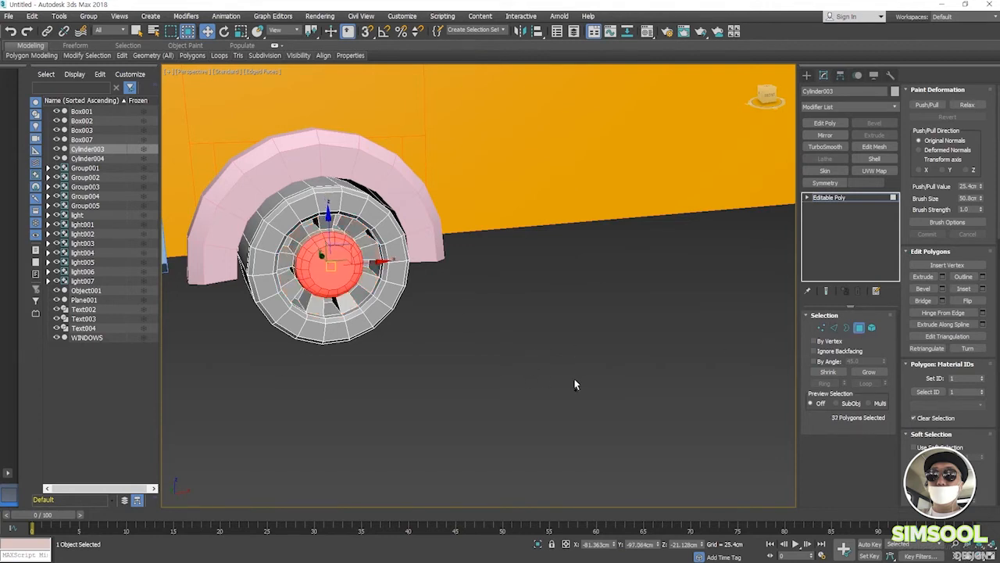
{"action": "left_click", "coordinate": [575, 384]}
{"action": "middle_click_drag", "start_coordinate": [527, 405], "coordinate": [564, 386], "text": "alt"}
{"action": "left_click", "coordinate": [490, 257]}
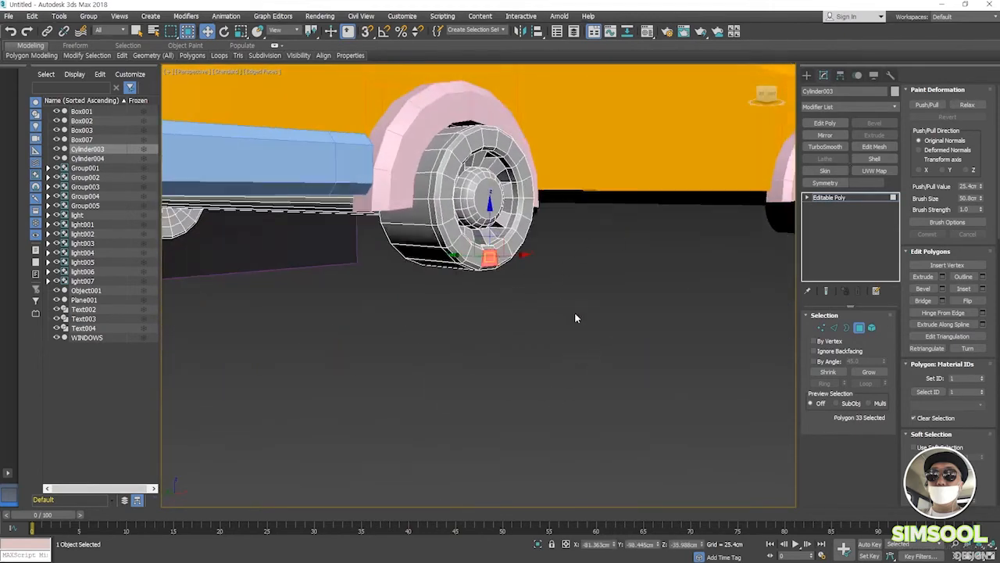
{"action": "key", "text": "4"}
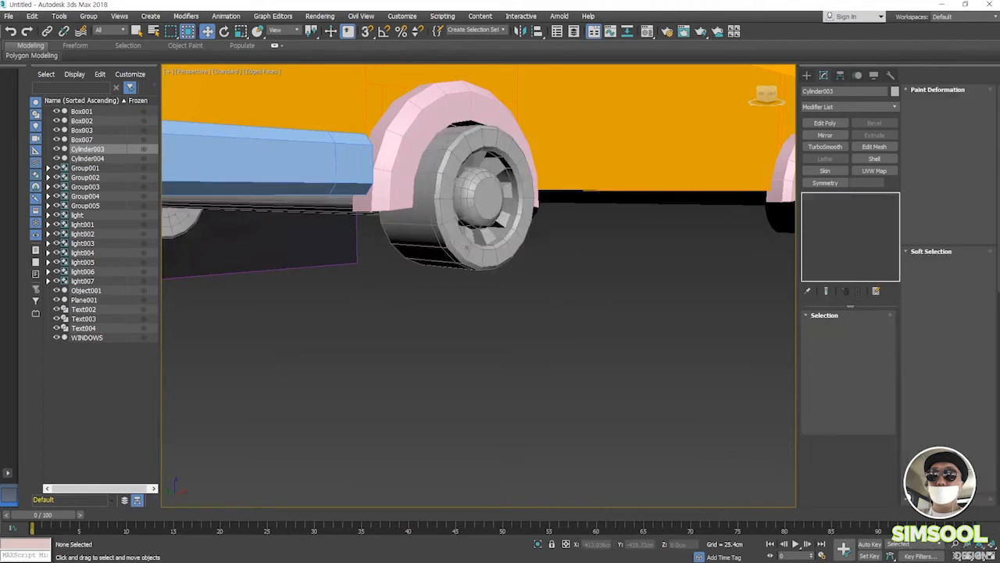
- Set the whole front wheel object's colour back to black
{"action": "left_click", "coordinate": [895, 91]}
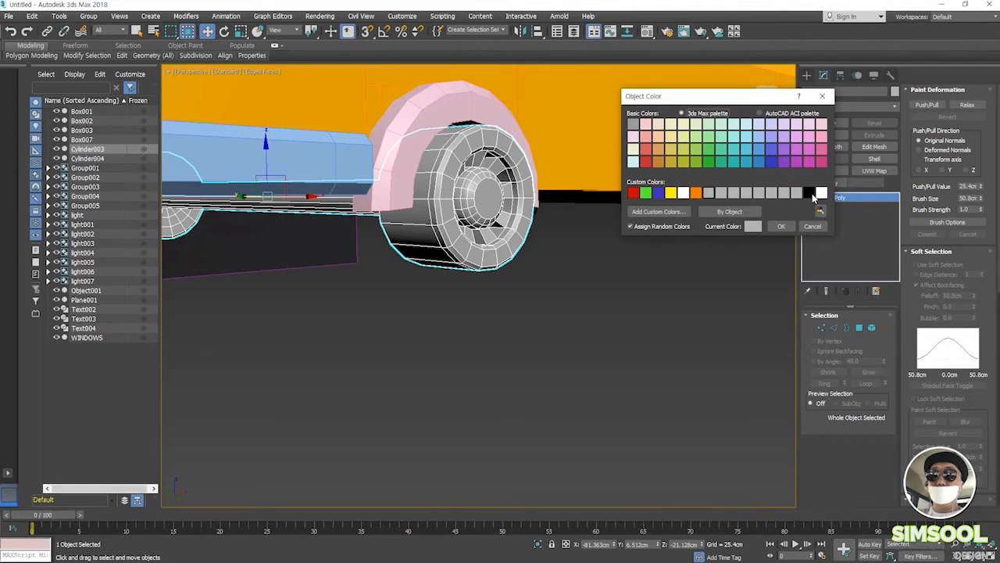
{"action": "left_click", "coordinate": [813, 227]}
{"action": "left_click", "coordinate": [551, 274]}
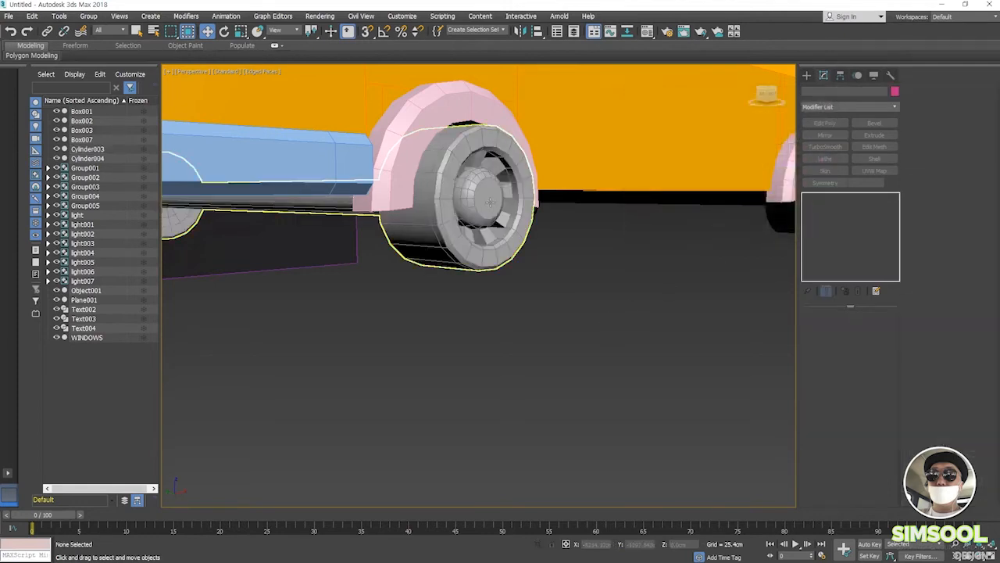
{"action": "left_click", "coordinate": [490, 202]}
{"action": "middle_click_drag", "start_coordinate": [581, 270], "coordinate": [612, 350], "text": "alt"}
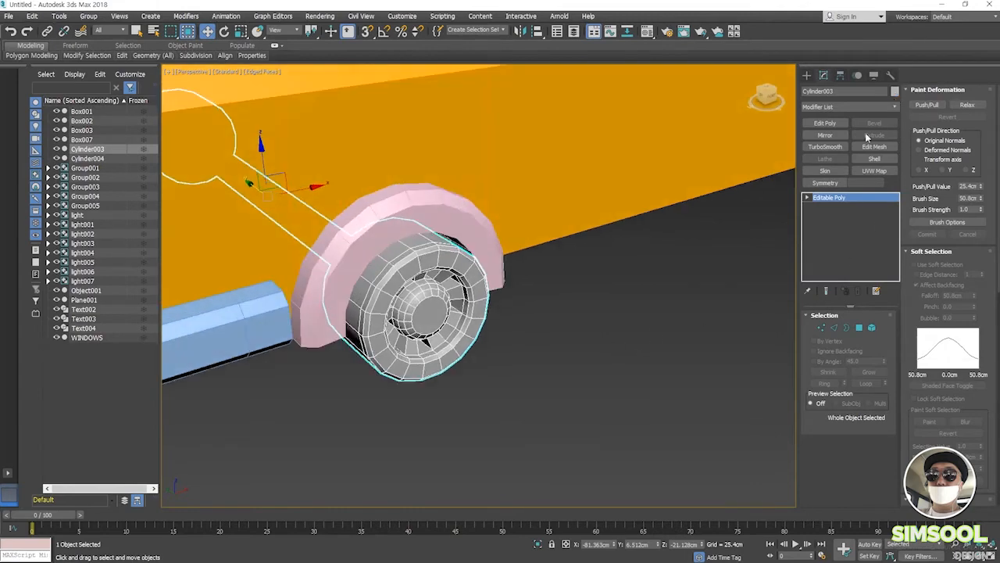
{"action": "left_click", "coordinate": [895, 91]}
{"action": "left_click", "coordinate": [809, 193]}
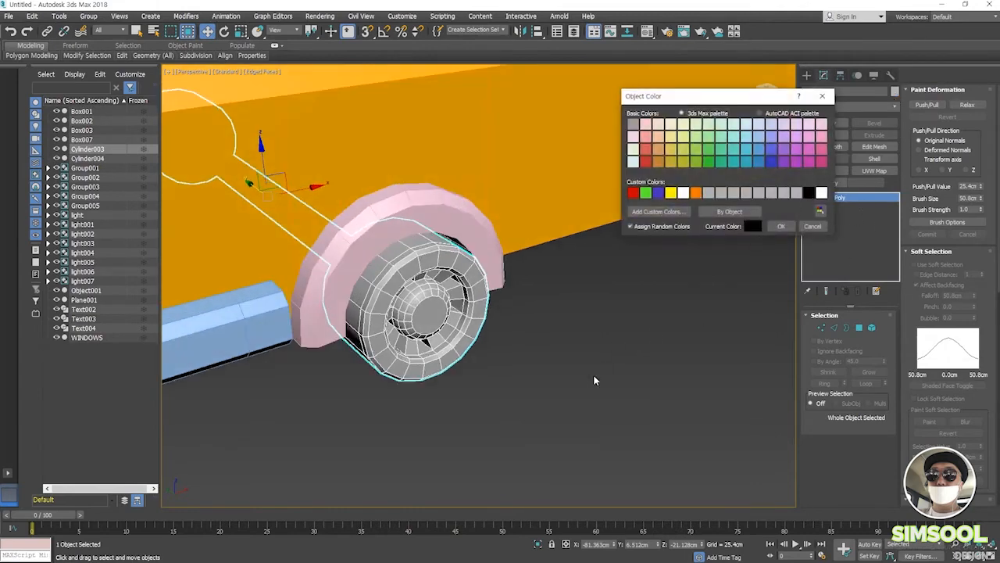
{"action": "left_click", "coordinate": [781, 226]}
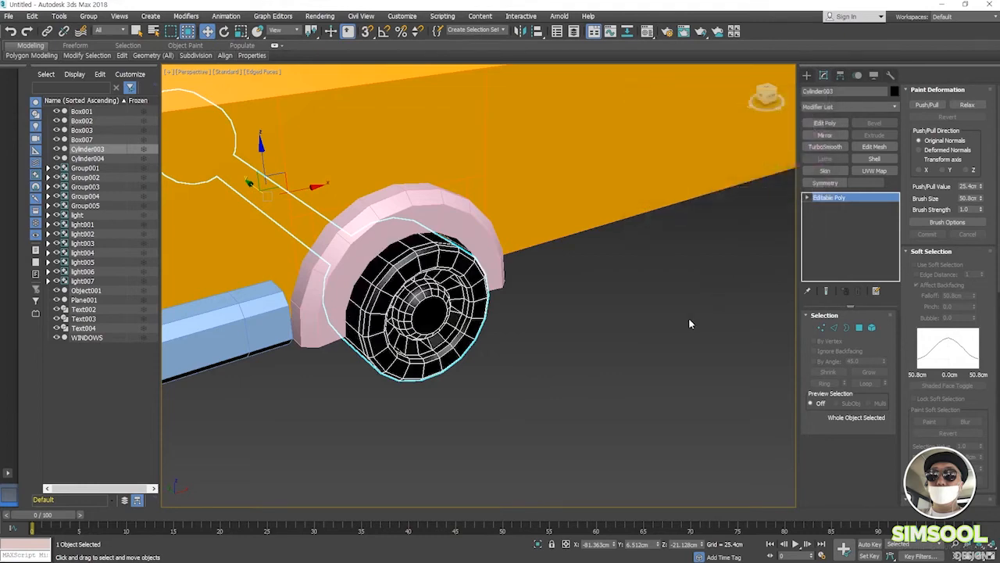
- Select the front wheel's hub centre polygon, grow the selection three times over the hub, and leave polygon editing
{"action": "left_click", "coordinate": [859, 327]}
{"action": "left_click", "coordinate": [433, 366]}
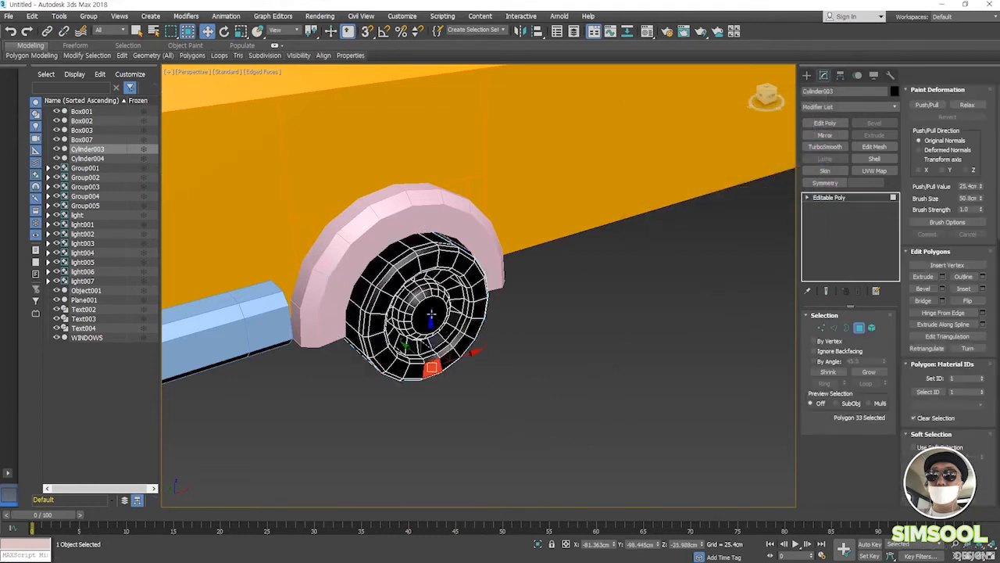
{"action": "left_click", "coordinate": [429, 316]}
{"action": "middle_click_drag", "start_coordinate": [576, 374], "coordinate": [555, 378], "text": "alt"}
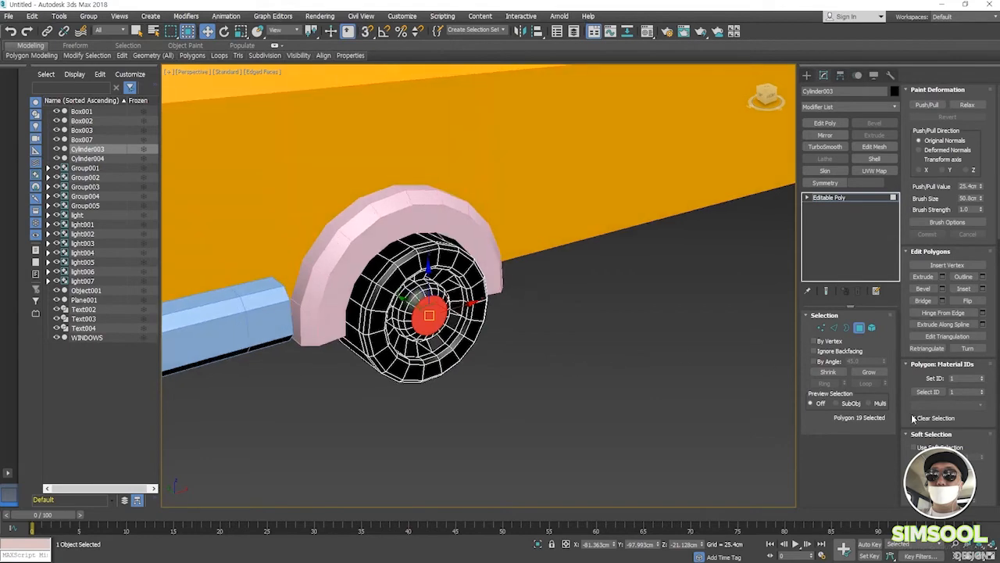
{"action": "left_click", "coordinate": [869, 372]}
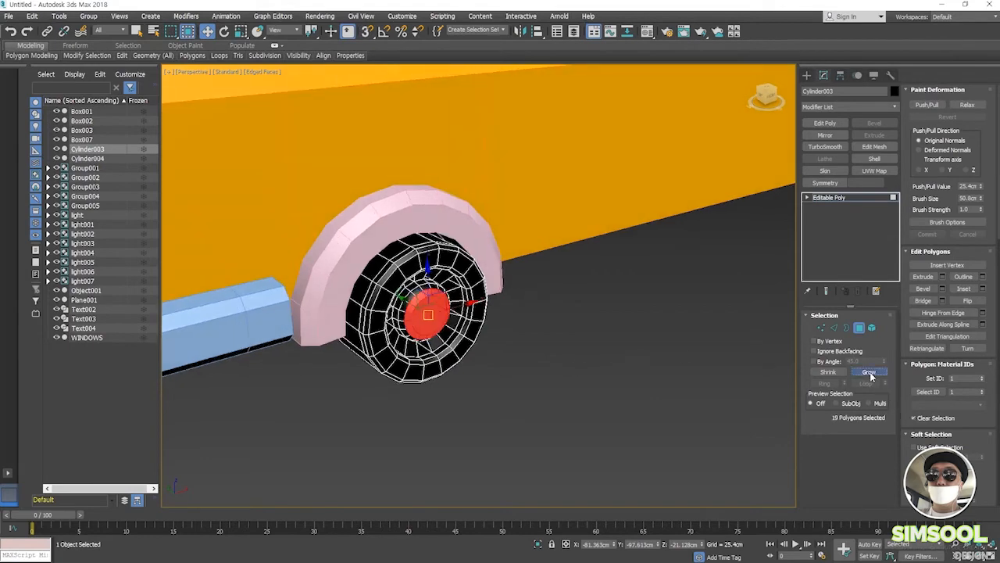
{"action": "left_click", "coordinate": [869, 373]}
{"action": "left_click", "coordinate": [870, 373]}
{"action": "mouse_move", "coordinate": [581, 386]}
{"action": "middle_mouse_down", "text": "alt"}
{"action": "mouse_move", "coordinate": [503, 353]}
{"action": "mouse_move", "coordinate": [592, 371]}
{"action": "mouse_move", "coordinate": [581, 373]}
{"action": "middle_mouse_up", "text": "alt"}
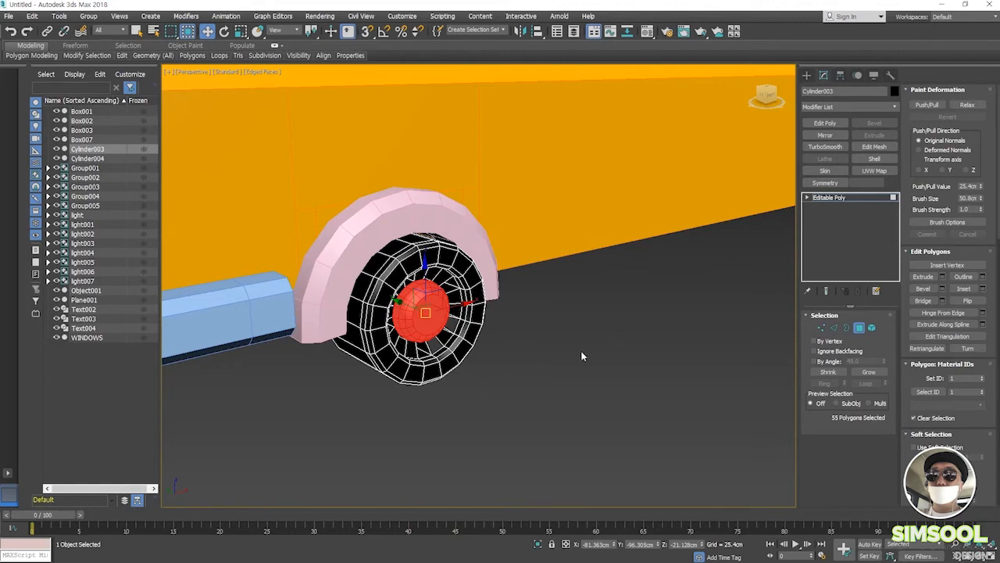
{"action": "scroll", "coordinate": [578, 356], "scroll_direction": "down", "scroll_amount": 5}
{"action": "key", "text": "4"}
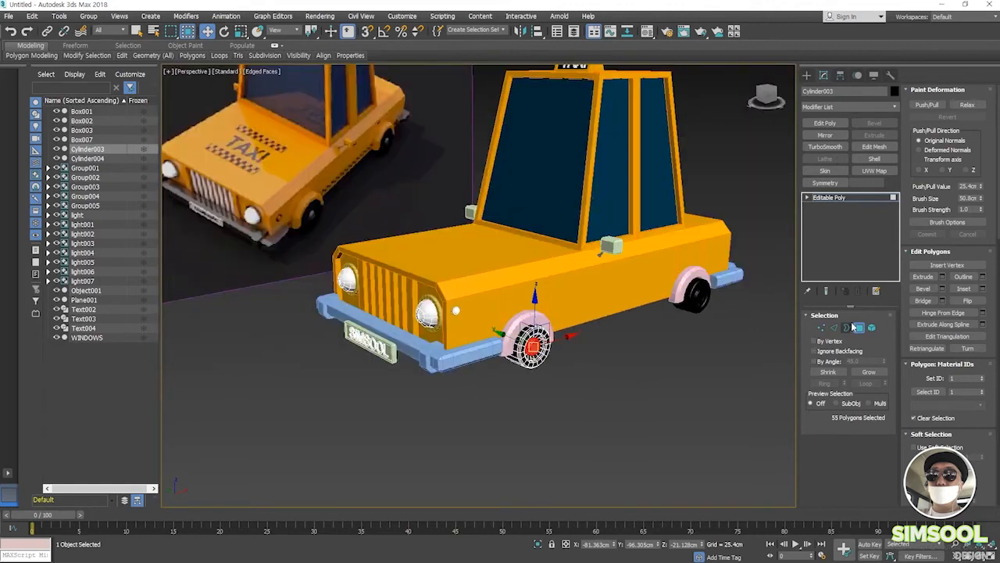
- Colour the front and rear wheel arch groups with the orange of the car body, hue 21 and saturation 255
{"action": "middle_click_drag", "start_coordinate": [527, 414], "coordinate": [494, 424]}
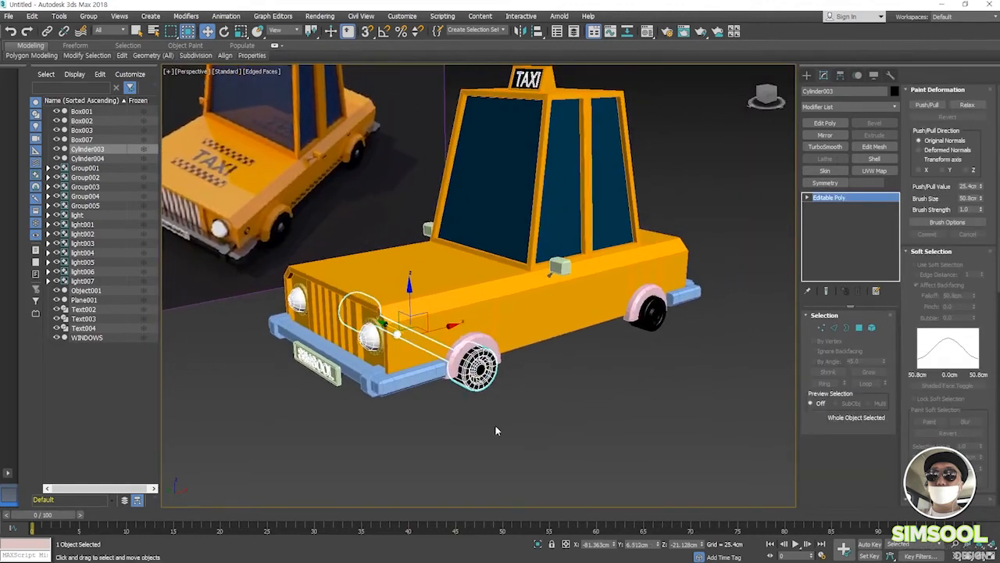
{"action": "left_click", "coordinate": [477, 336]}
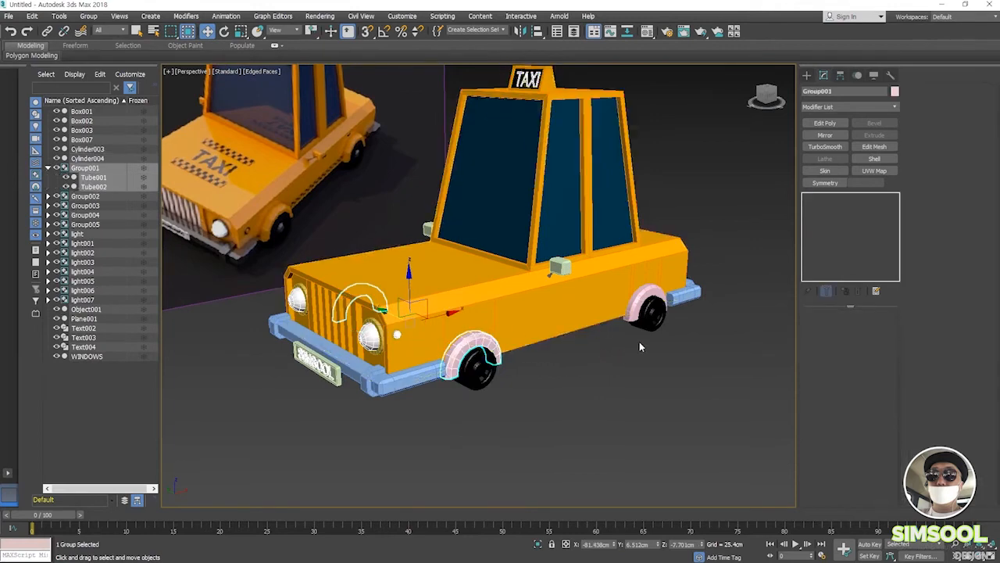
{"action": "left_click", "coordinate": [638, 305], "text": "ctrl"}
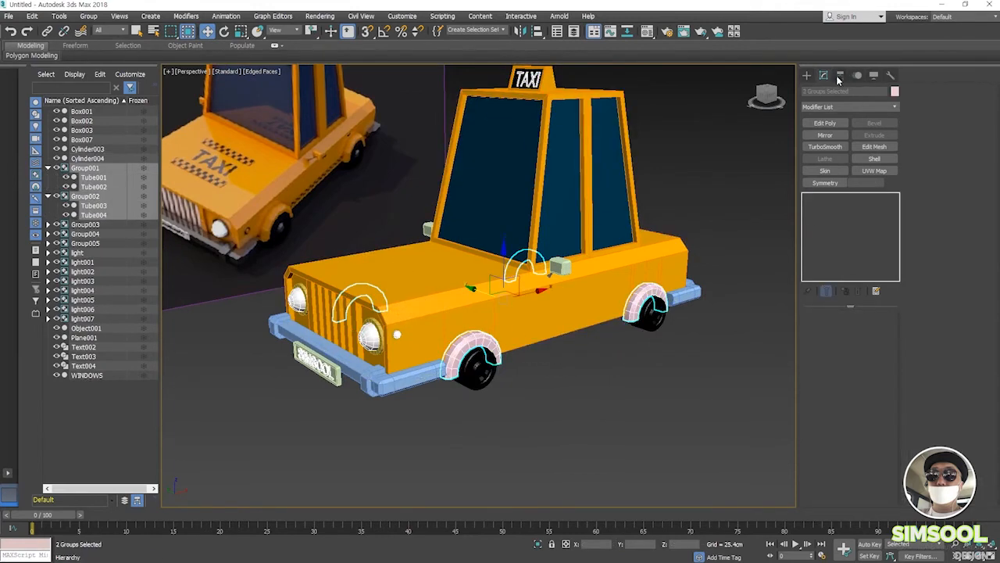
{"action": "left_click", "coordinate": [895, 93]}
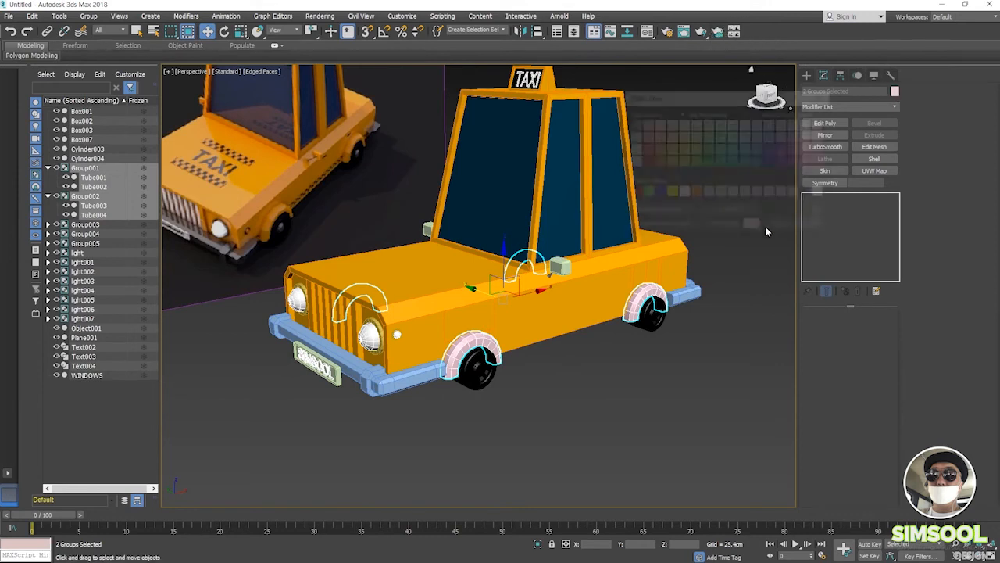
{"action": "left_click", "coordinate": [696, 193]}
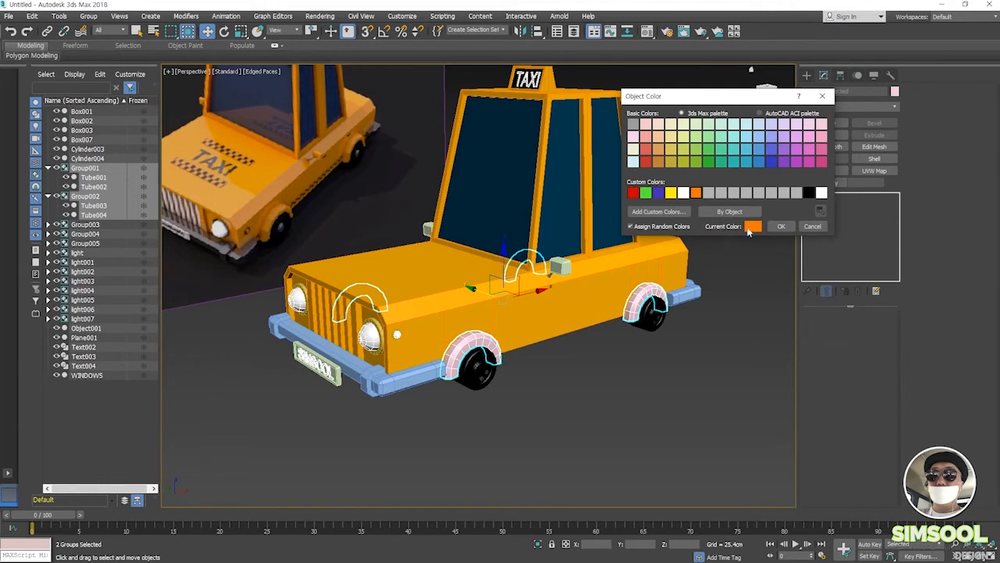
{"action": "left_click", "coordinate": [752, 226]}
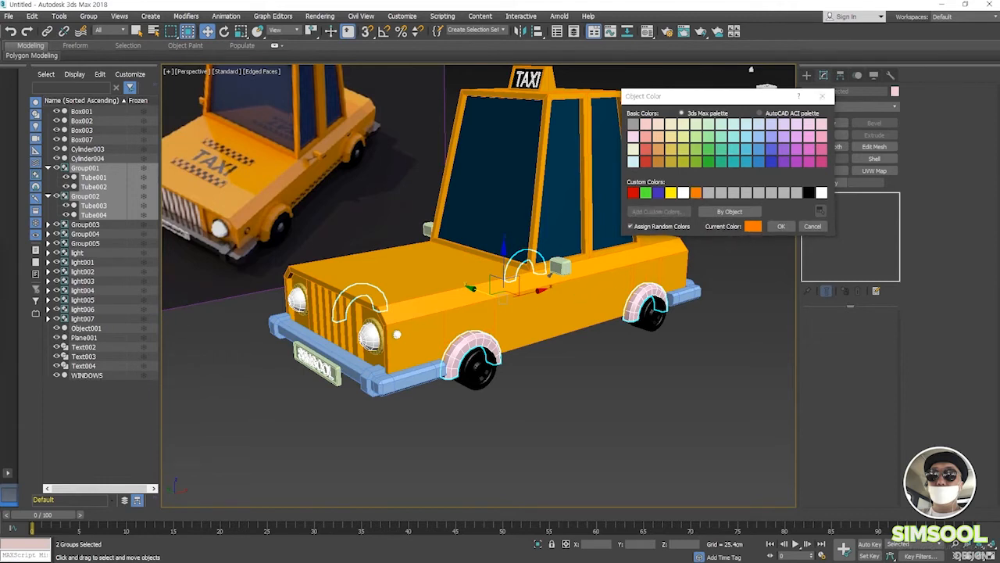
{"action": "left_click_drag", "start_coordinate": [157, 233], "coordinate": [228, 354]}
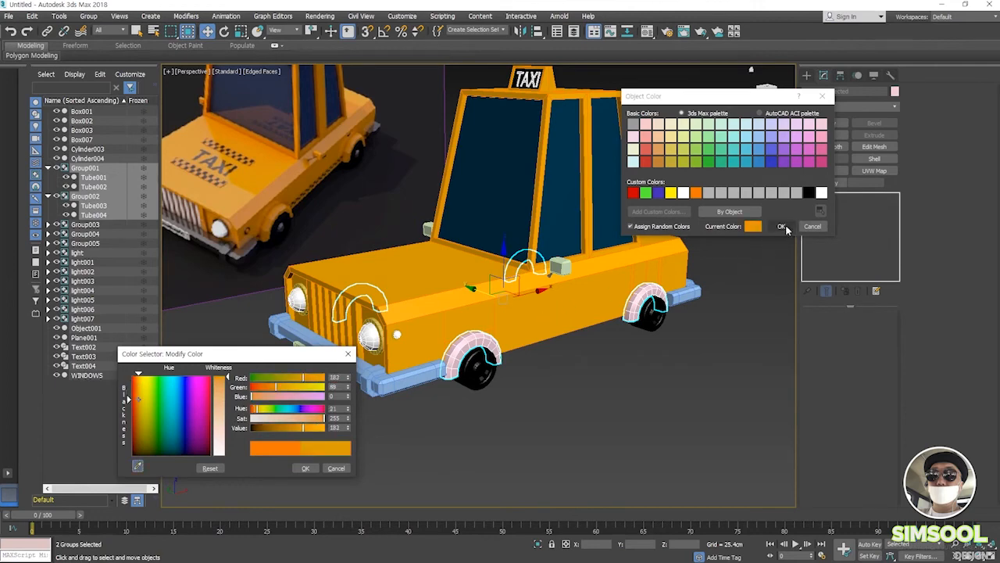
{"action": "left_click", "coordinate": [781, 225]}
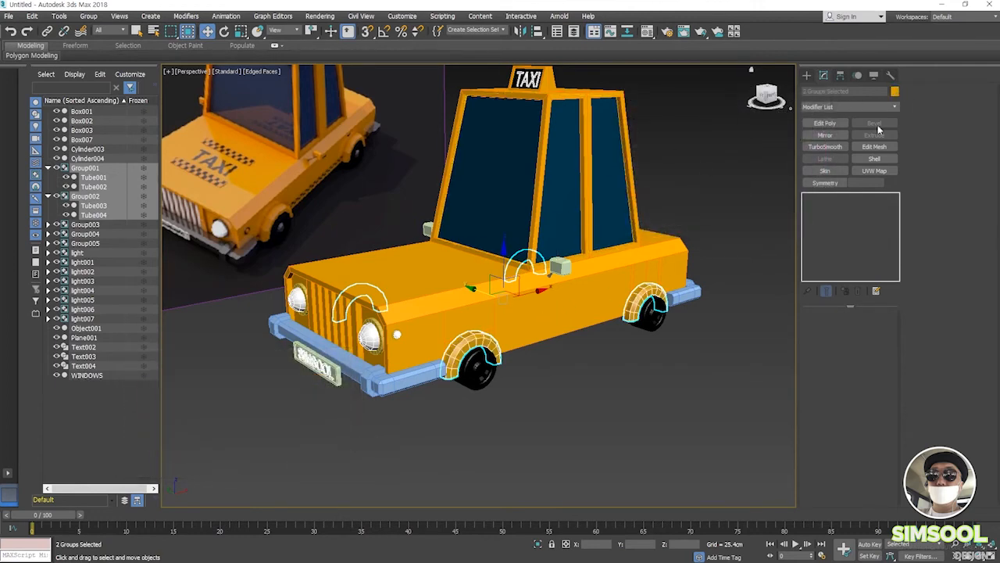
{"action": "left_click", "coordinate": [894, 91]}
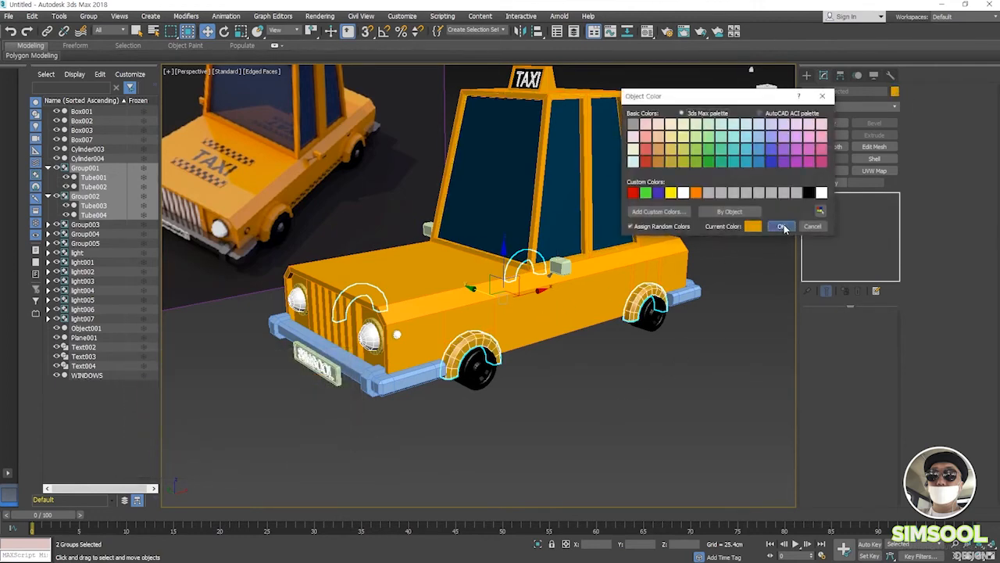
{"action": "left_click", "coordinate": [813, 226]}
{"action": "left_click", "coordinate": [596, 428]}
- Ungroup the headlight on the far side of the grille into its separate sphere and ring
{"action": "middle_click_drag", "start_coordinate": [516, 437], "coordinate": [545, 435]}
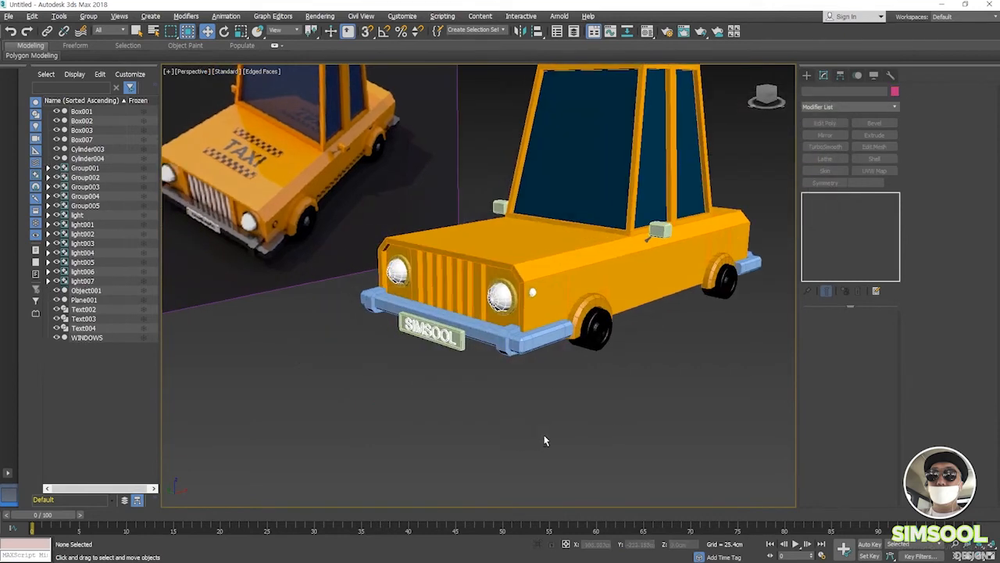
{"action": "left_click", "coordinate": [510, 294]}
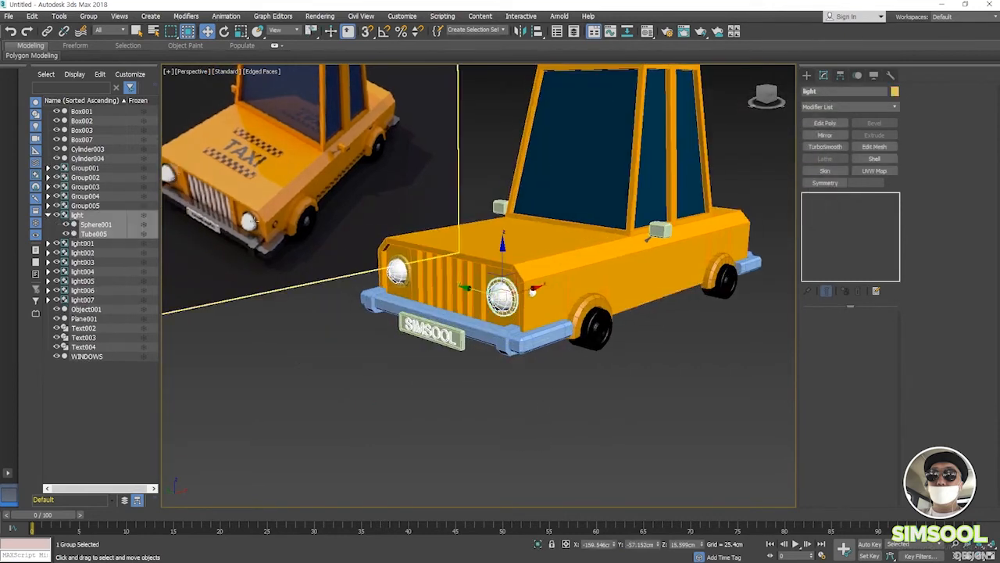
{"action": "left_click", "coordinate": [396, 276]}
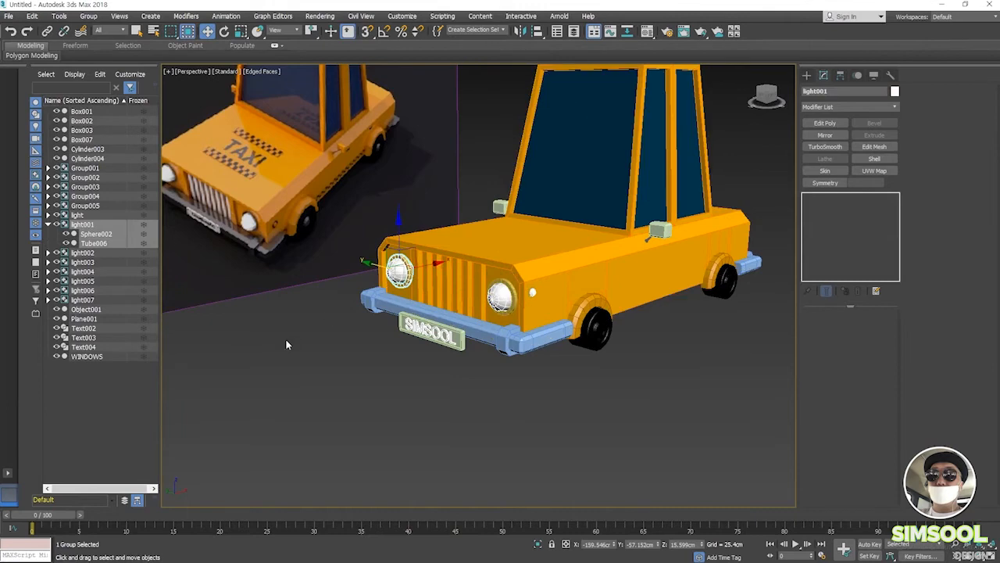
{"action": "left_click", "coordinate": [88, 16]}
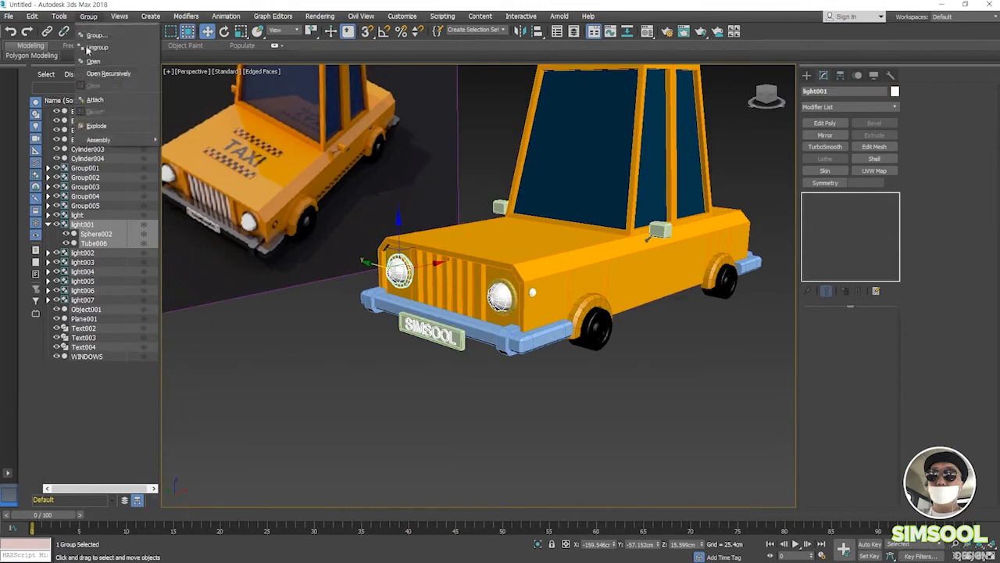
{"action": "left_click", "coordinate": [94, 40]}
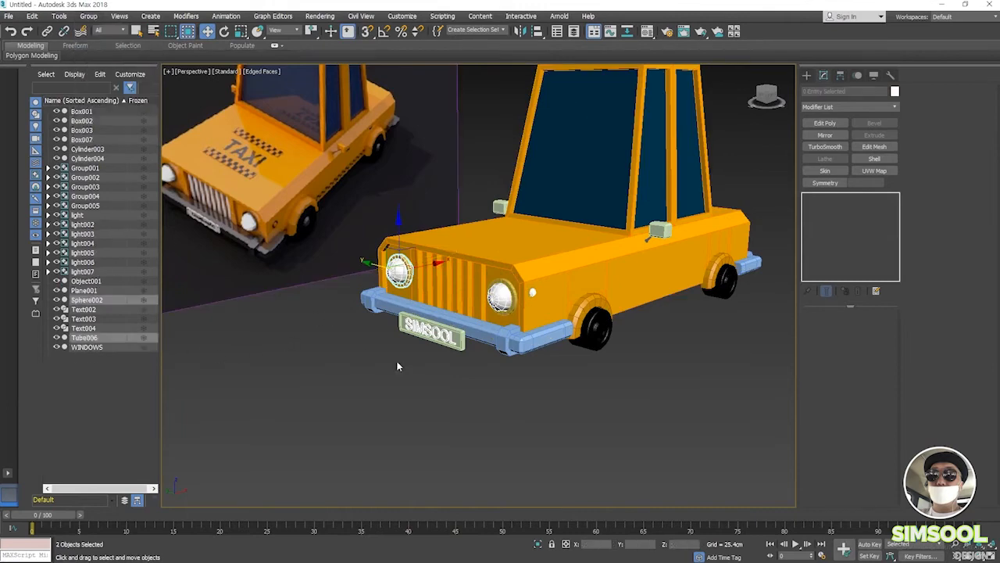
{"action": "left_click", "coordinate": [397, 366]}
- Set the colour of the near headlight group and the far headlight's ring to black
{"action": "scroll", "coordinate": [430, 332], "scroll_direction": "up", "scroll_amount": 5}
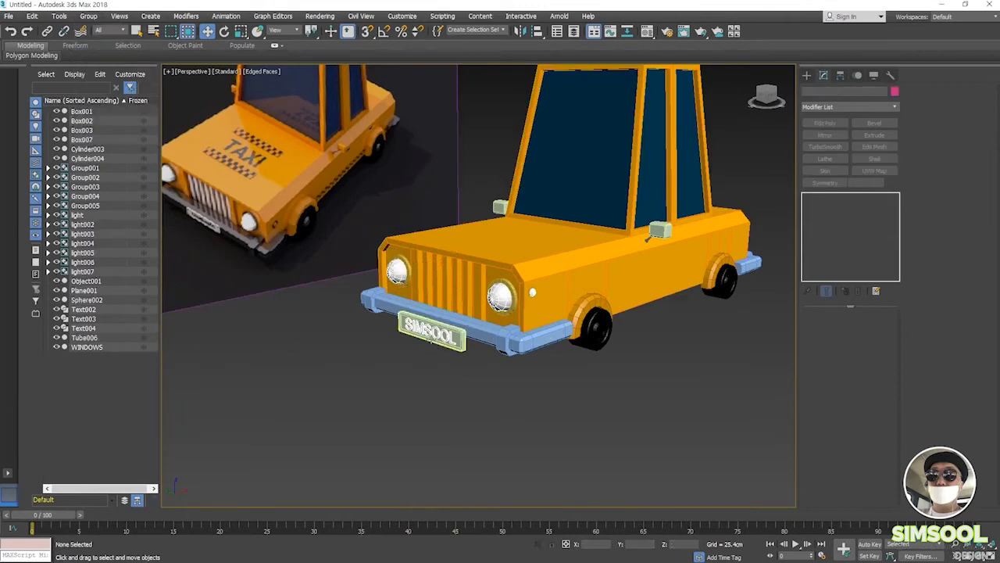
{"action": "left_click", "coordinate": [607, 235]}
{"action": "left_click", "coordinate": [383, 196], "text": "ctrl"}
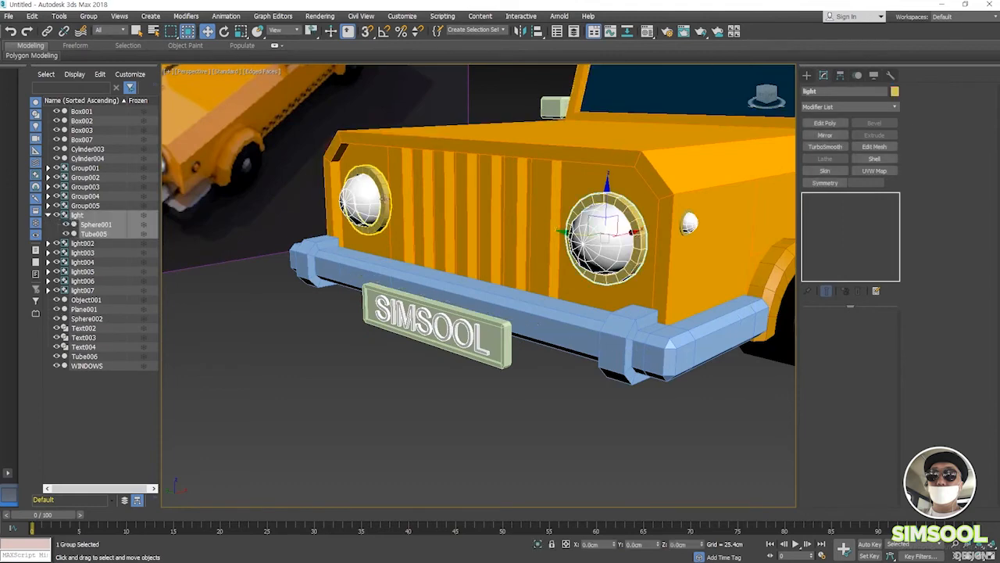
{"action": "left_click", "coordinate": [896, 91]}
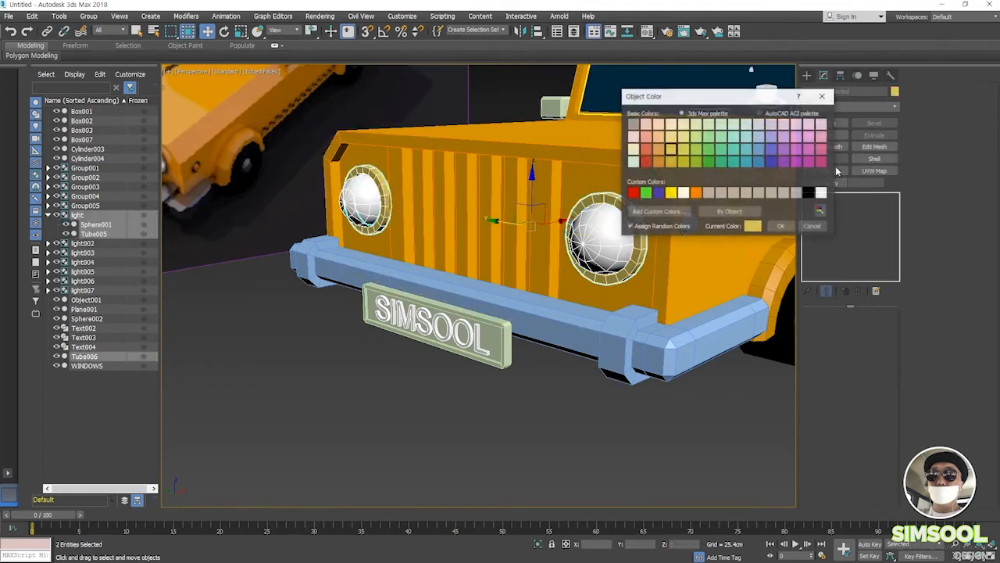
{"action": "left_click", "coordinate": [817, 197]}
{"action": "left_click", "coordinate": [782, 229]}
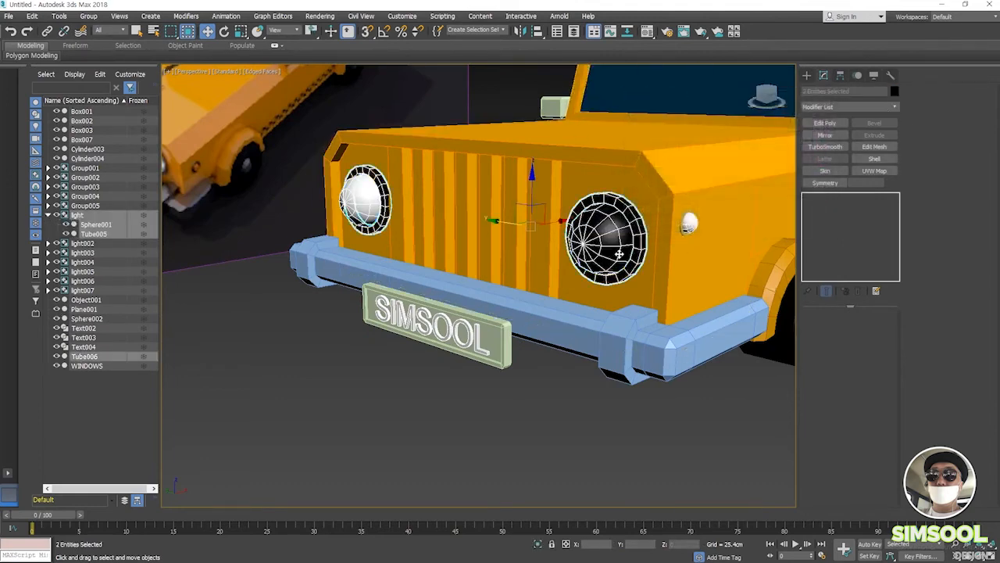
- Ungroup the near headlight into its separate sphere and ring
{"action": "left_click", "coordinate": [544, 422]}
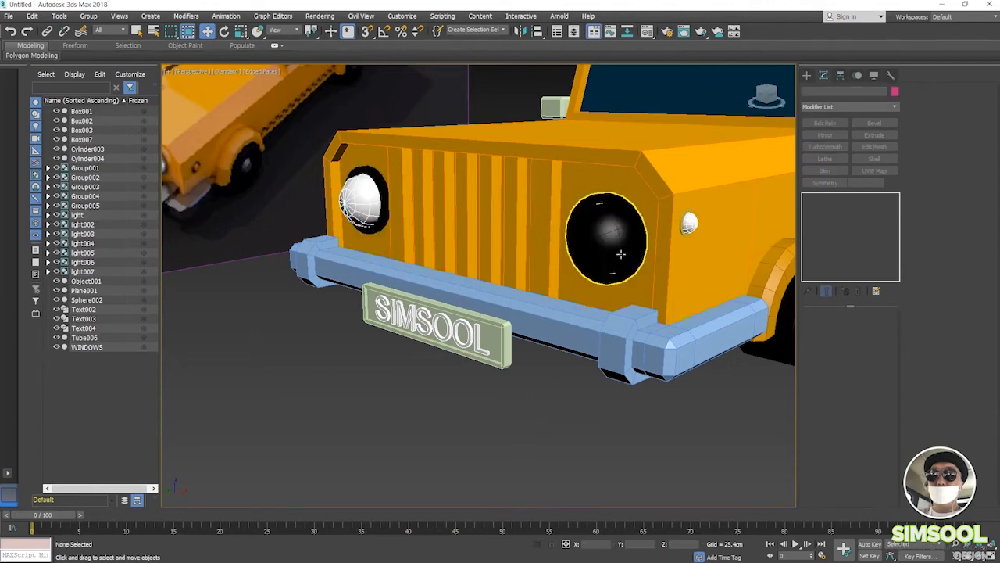
{"action": "left_click", "coordinate": [606, 234]}
{"action": "left_click", "coordinate": [88, 16]}
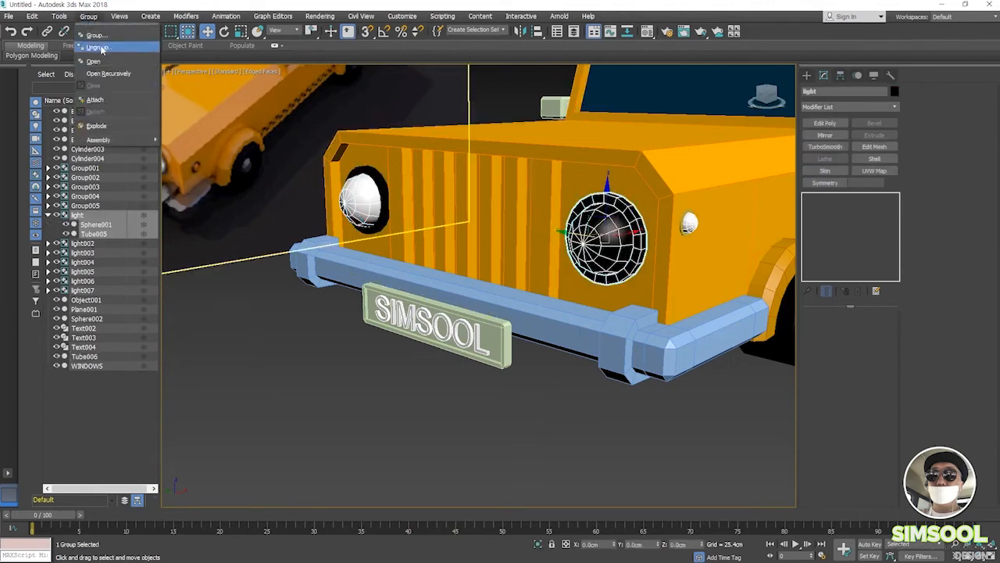
{"action": "left_click", "coordinate": [97, 47]}
- Set the object colour of the near headlight's sphere to white
{"action": "left_click", "coordinate": [607, 279]}
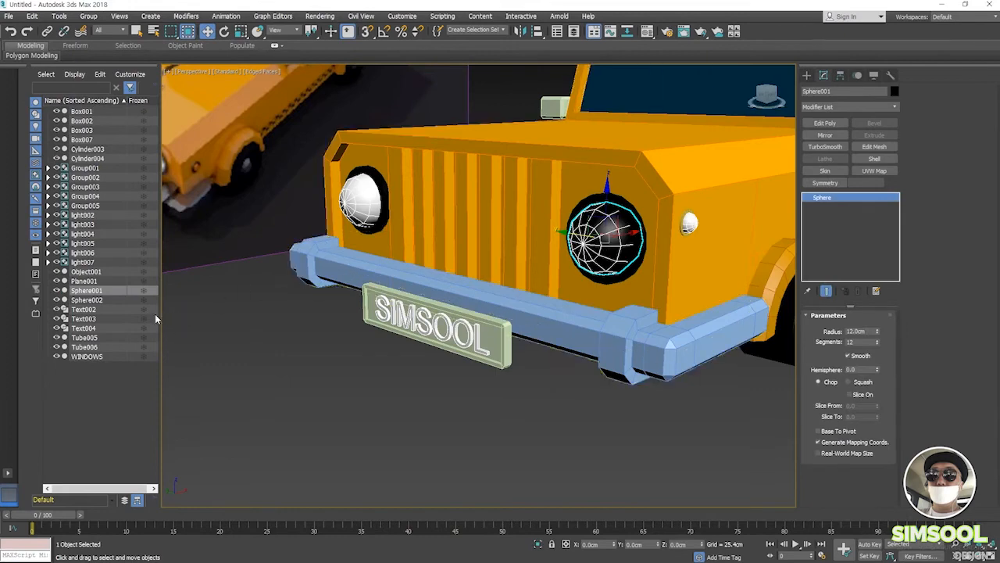
{"action": "left_click", "coordinate": [895, 90]}
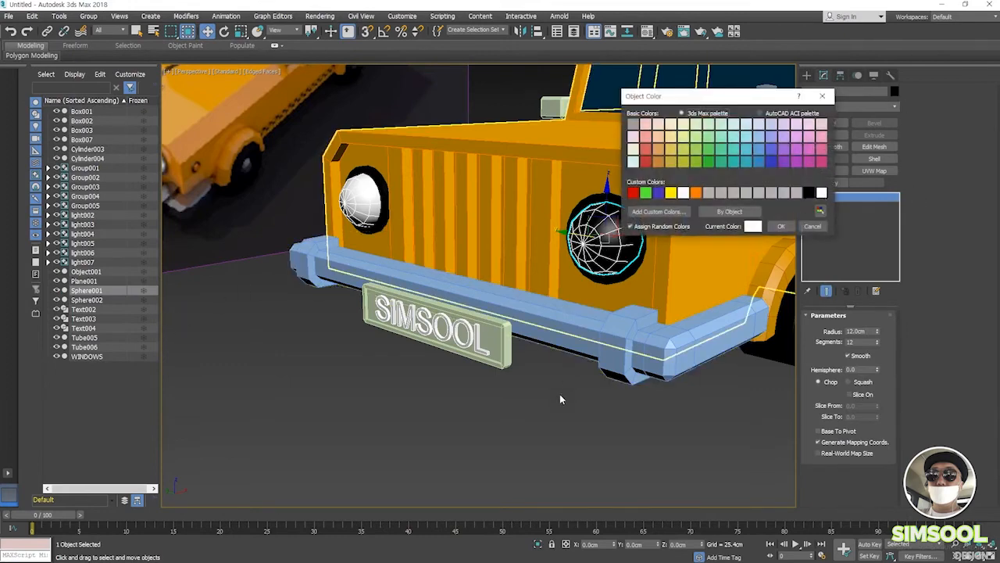
{"action": "left_click", "coordinate": [781, 226]}
{"action": "left_click", "coordinate": [656, 429]}
- Colour both side mirror groups with the orange sampled from the car body, hue 21 and saturation 255
{"action": "scroll", "coordinate": [657, 429], "scroll_direction": "down", "scroll_amount": 5}
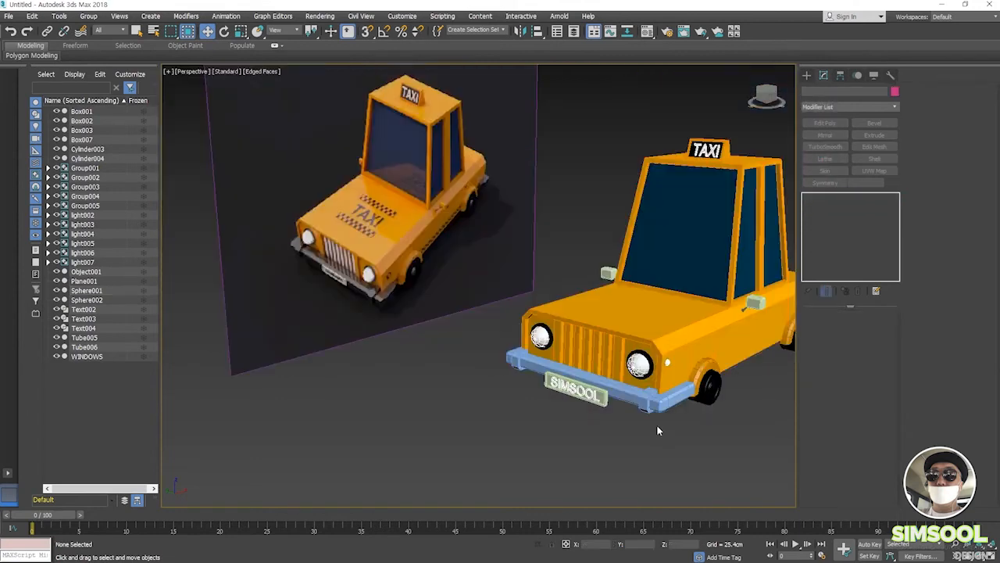
{"action": "middle_click_drag", "start_coordinate": [669, 406], "coordinate": [497, 349], "text": "alt"}
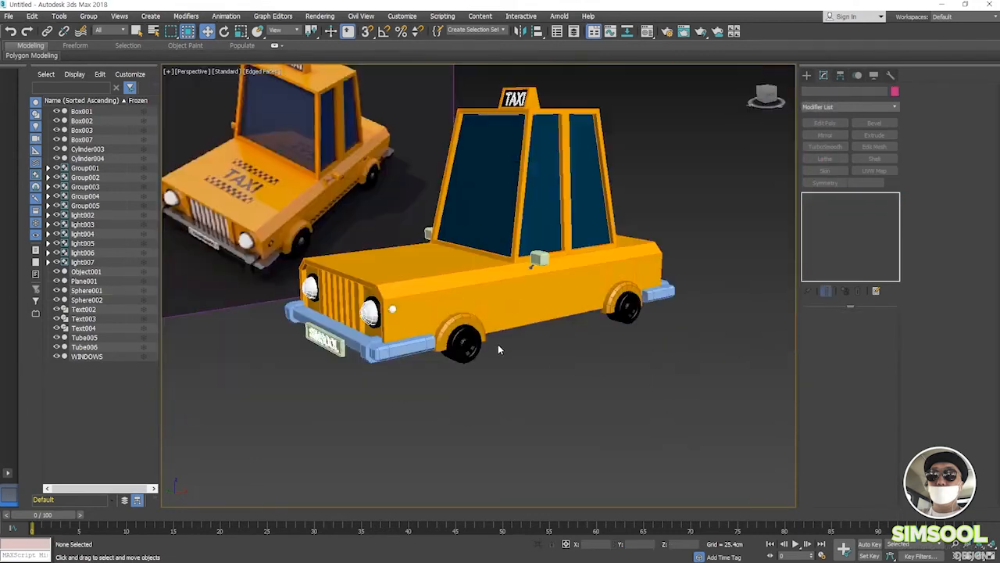
{"action": "left_click", "coordinate": [538, 261]}
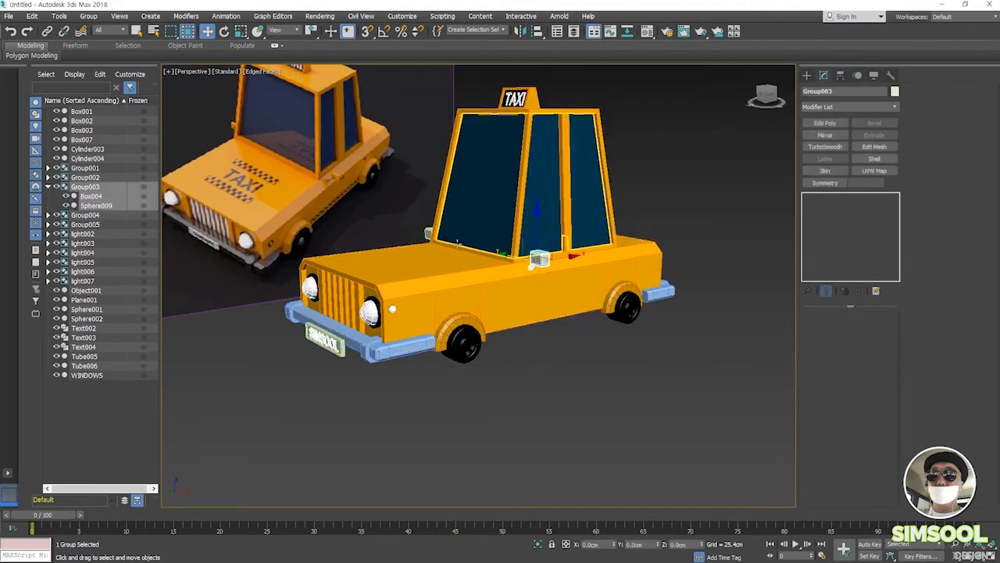
{"action": "left_click", "coordinate": [428, 233], "text": "ctrl"}
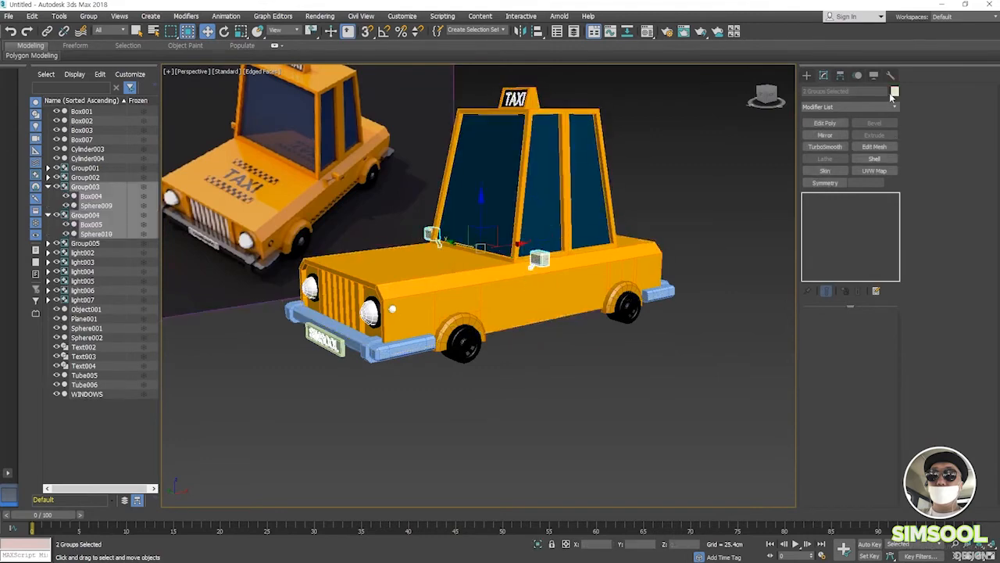
{"action": "left_click", "coordinate": [895, 92]}
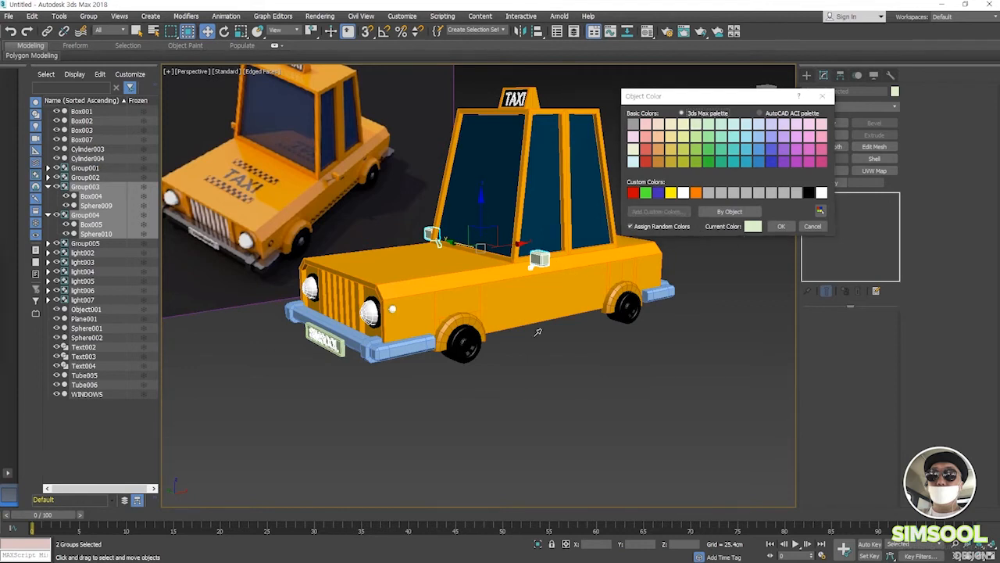
{"action": "left_click", "coordinate": [535, 291]}
{"action": "left_click", "coordinate": [752, 226]}
{"action": "left_click", "coordinate": [496, 475]}
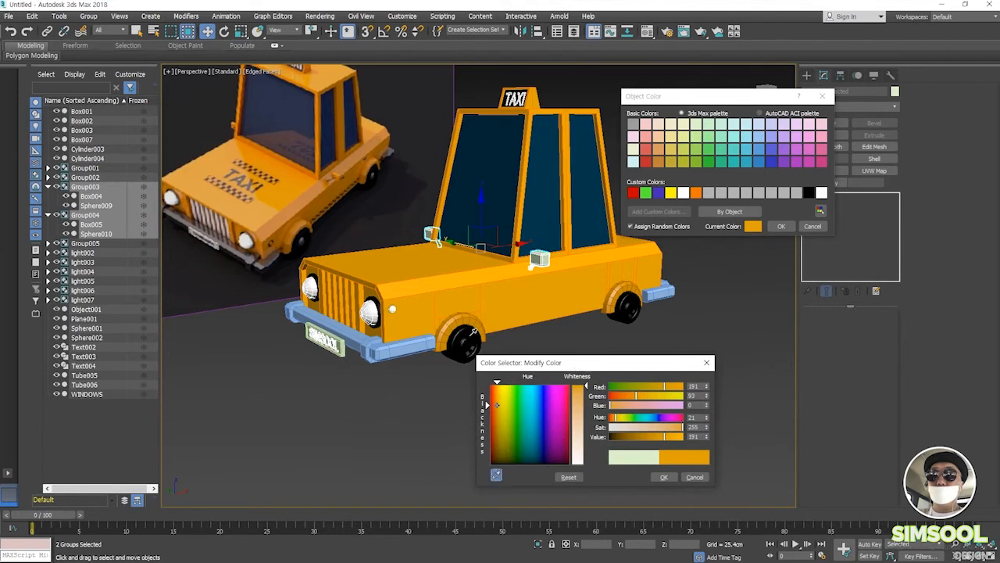
{"action": "left_click", "coordinate": [462, 292]}
{"action": "left_click", "coordinate": [664, 478]}
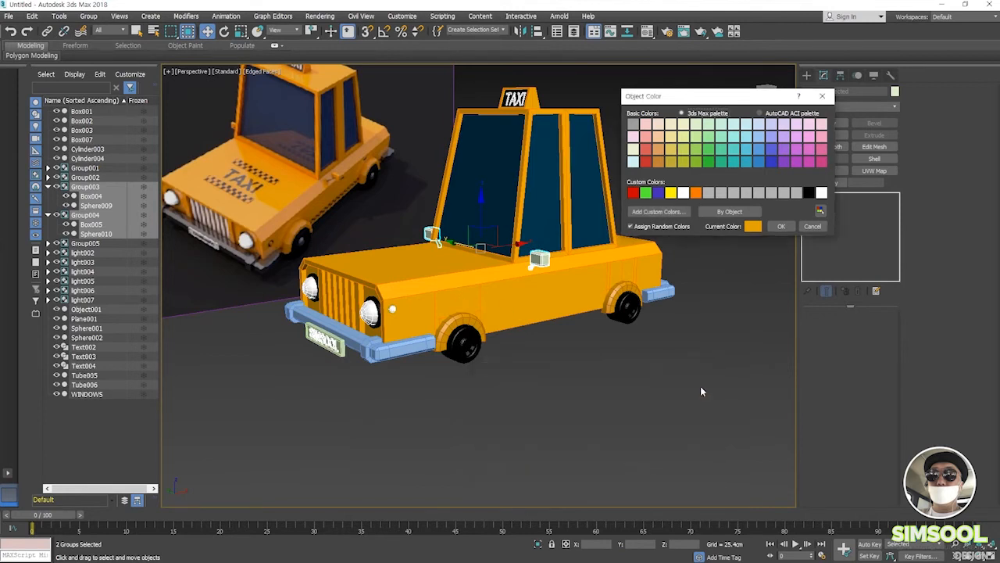
{"action": "left_click", "coordinate": [781, 226]}
{"action": "left_click", "coordinate": [619, 375]}
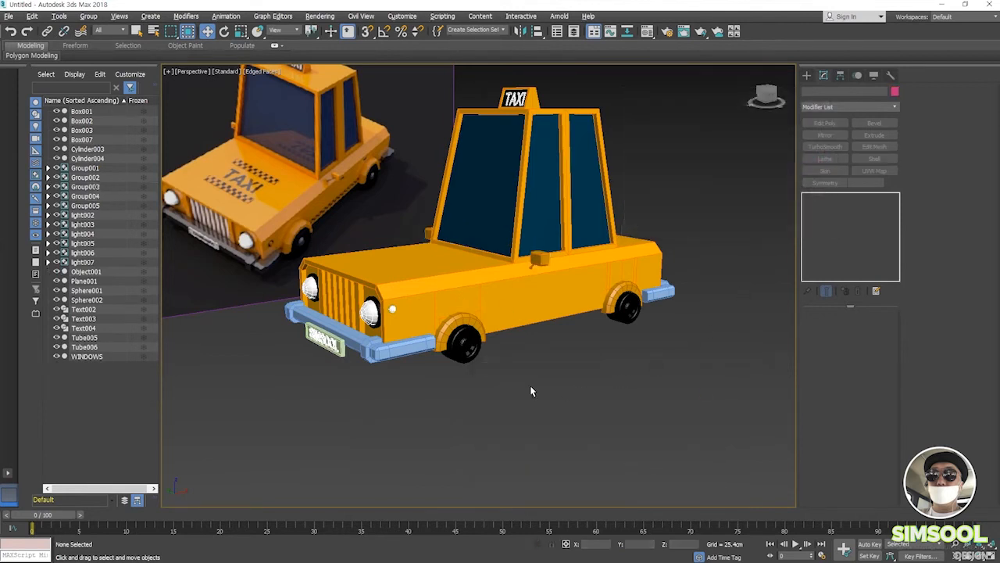
- Set the object colour of the front and rear bumpers to the grey from the basic colours
{"action": "middle_click_drag", "start_coordinate": [530, 385], "coordinate": [542, 394], "text": "alt"}
{"action": "middle_click_drag", "start_coordinate": [595, 364], "coordinate": [524, 284]}
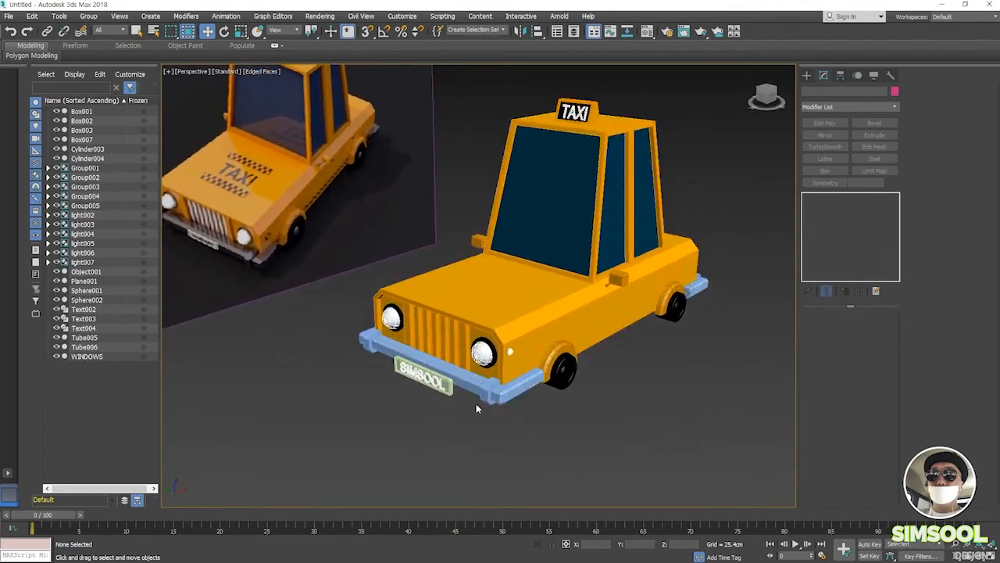
{"action": "left_click", "coordinate": [520, 382]}
{"action": "left_click", "coordinate": [703, 288], "text": "ctrl"}
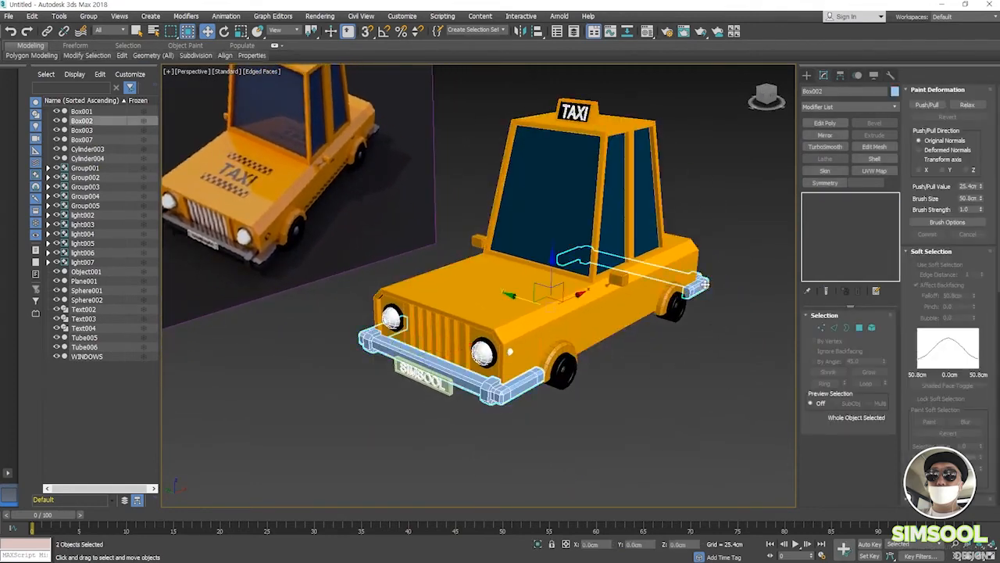
{"action": "left_click", "coordinate": [894, 92]}
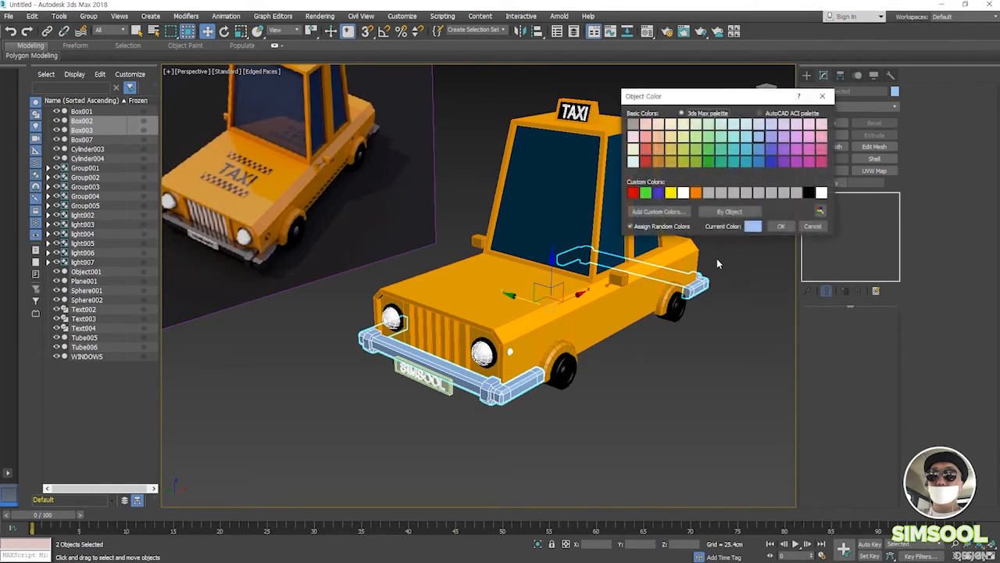
{"action": "left_click", "coordinate": [635, 130]}
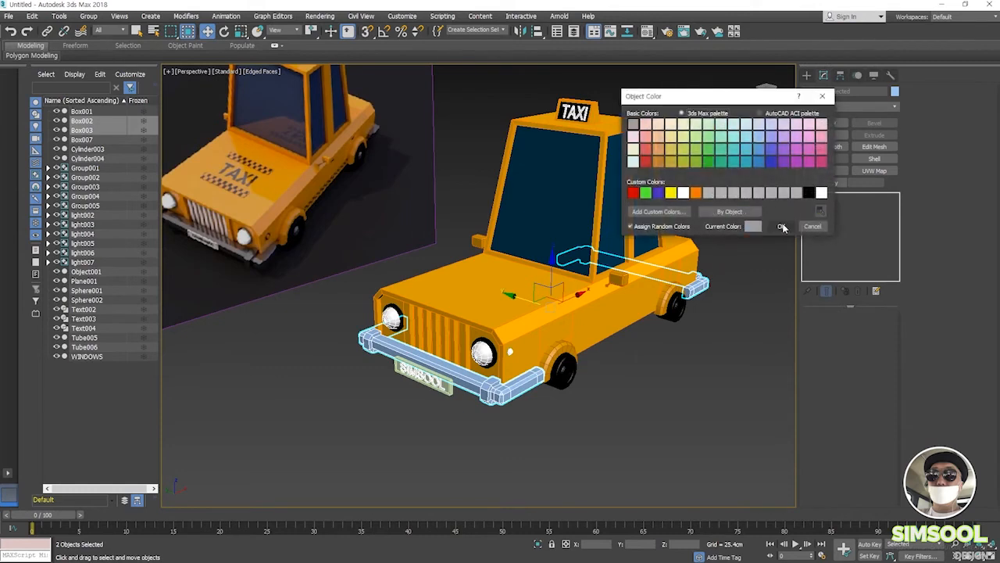
{"action": "left_click", "coordinate": [781, 226]}
{"action": "left_click", "coordinate": [674, 409]}
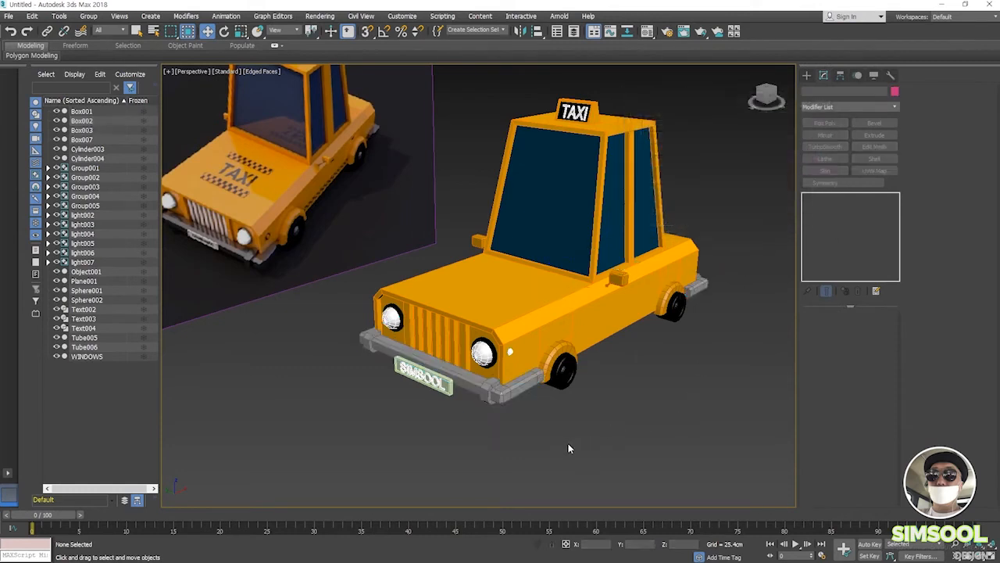
- Set the colour of the front SIMSOOL number plate group to black
{"action": "left_click", "coordinate": [447, 385]}
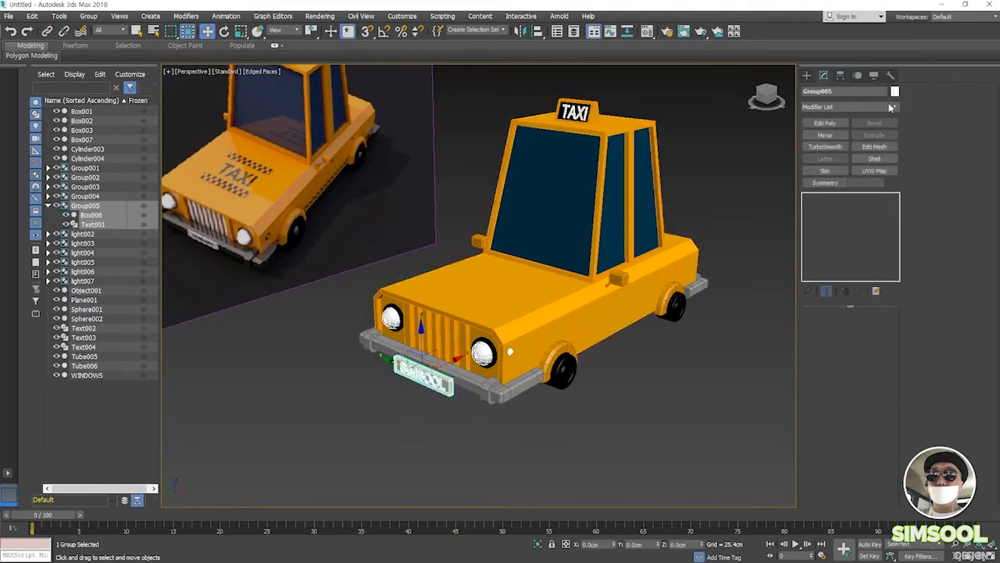
{"action": "left_click", "coordinate": [894, 91]}
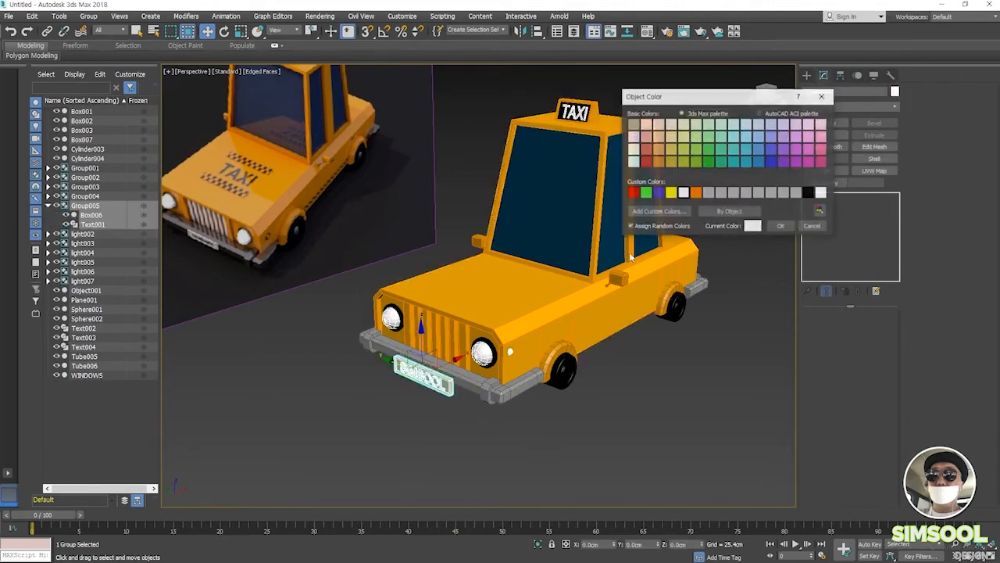
{"action": "left_click", "coordinate": [809, 192]}
{"action": "left_click", "coordinate": [782, 226]}
{"action": "left_click", "coordinate": [669, 378]}
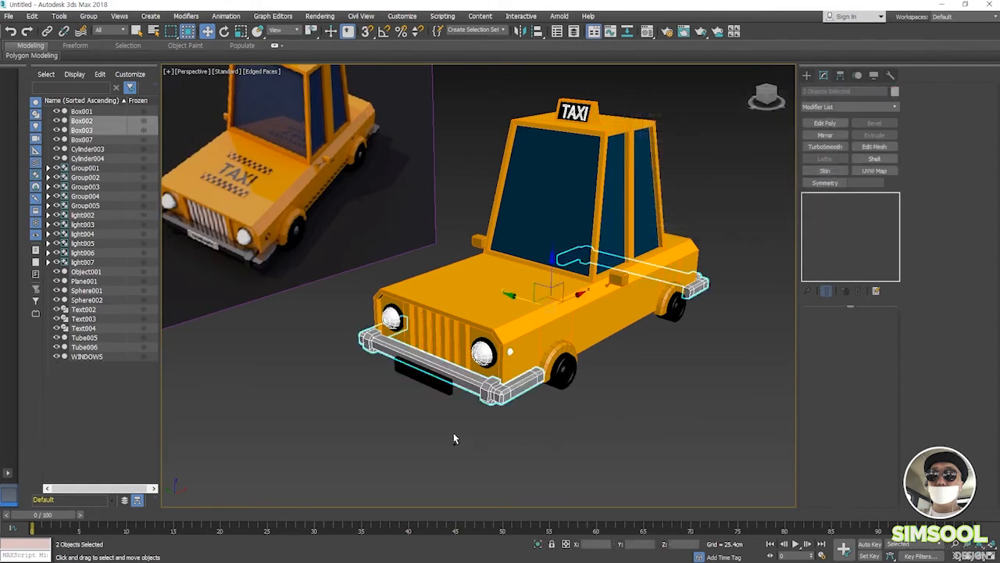
- Ungroup the front number plate into its separate box and text
{"action": "left_click", "coordinate": [444, 397]}
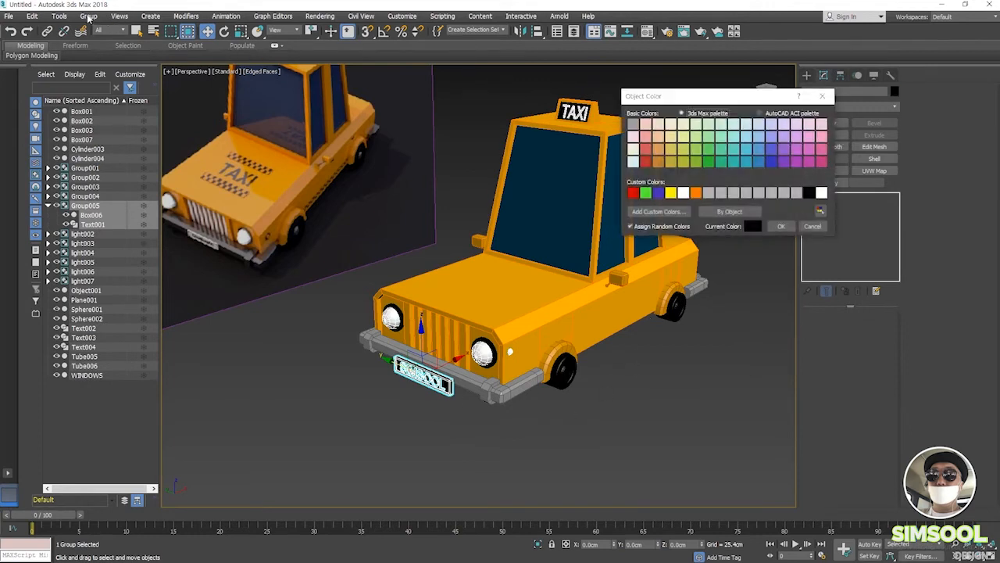
{"action": "left_click", "coordinate": [805, 223]}
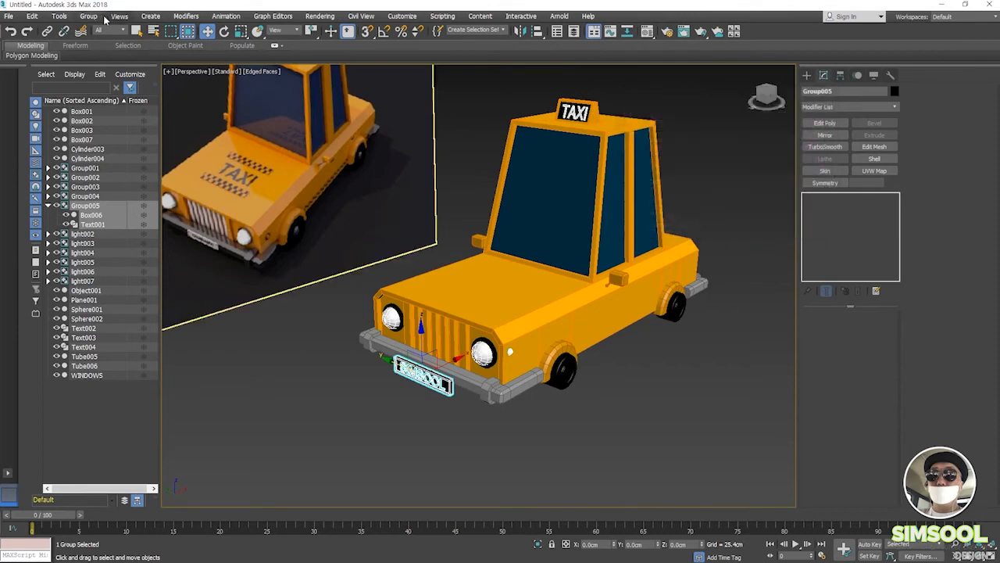
{"action": "left_click", "coordinate": [89, 16]}
{"action": "left_click", "coordinate": [95, 45]}
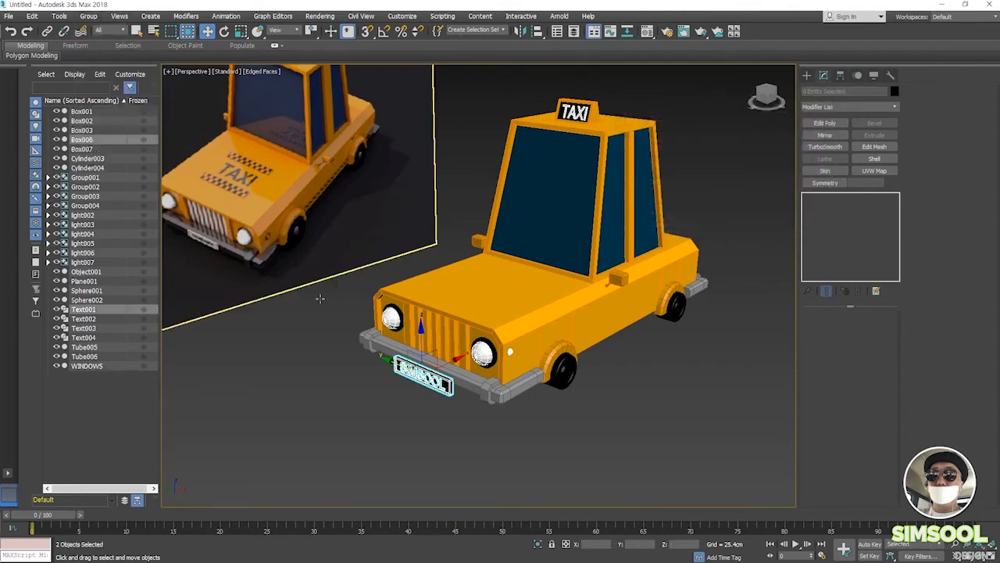
{"action": "left_click", "coordinate": [415, 387]}
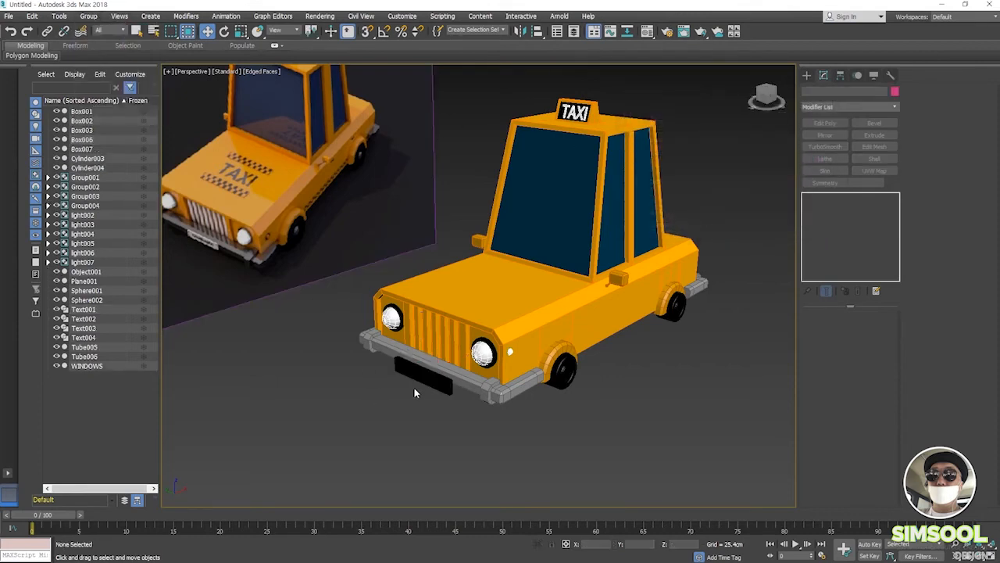
{"action": "left_click", "coordinate": [419, 374]}
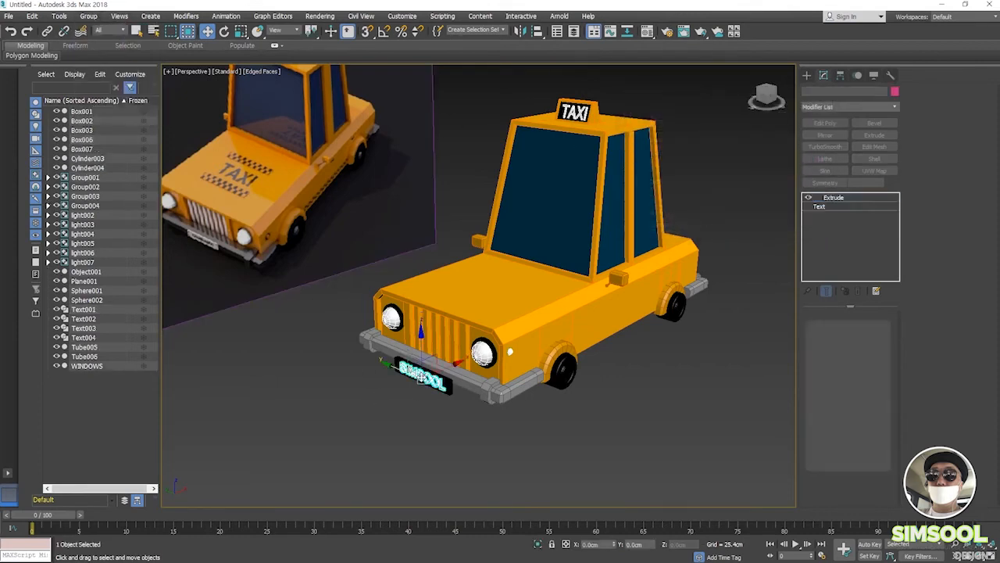
{"action": "left_click", "coordinate": [895, 92]}
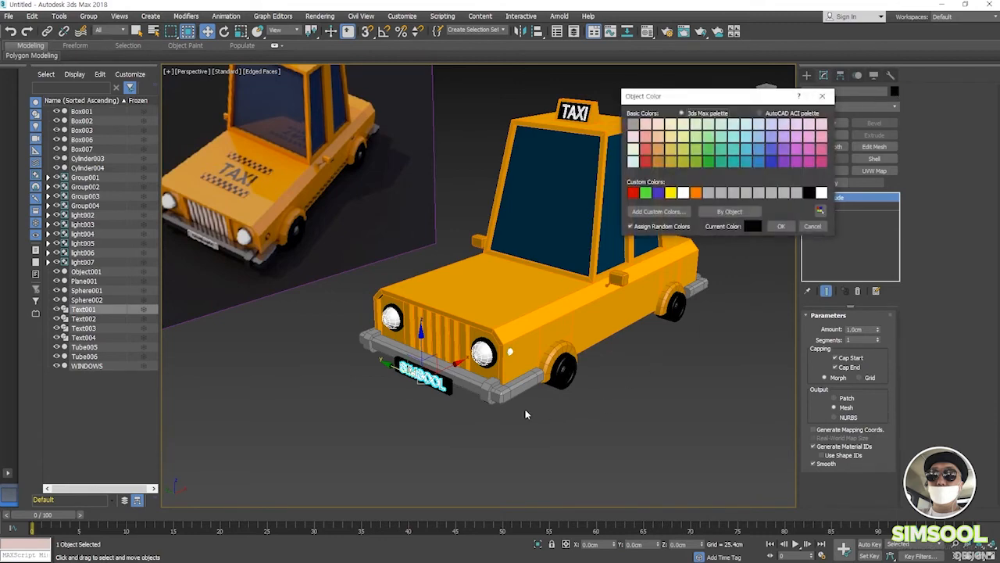
{"action": "left_click", "coordinate": [812, 226]}
{"action": "left_click", "coordinate": [565, 480]}
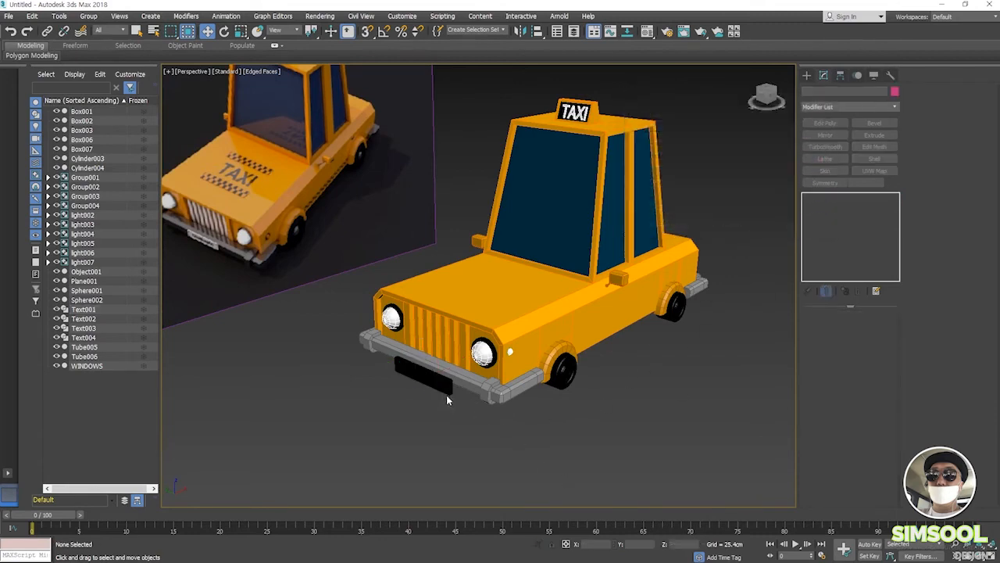
- Set the object colour of the front number plate's box to white, leaving its text out of the selection
{"action": "left_click", "coordinate": [448, 397]}
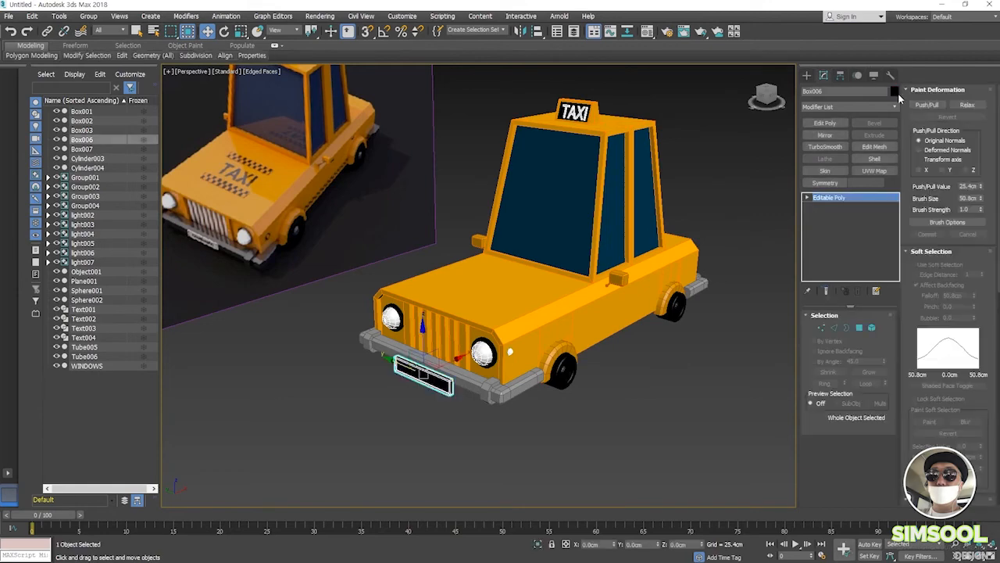
{"action": "left_click", "coordinate": [895, 91]}
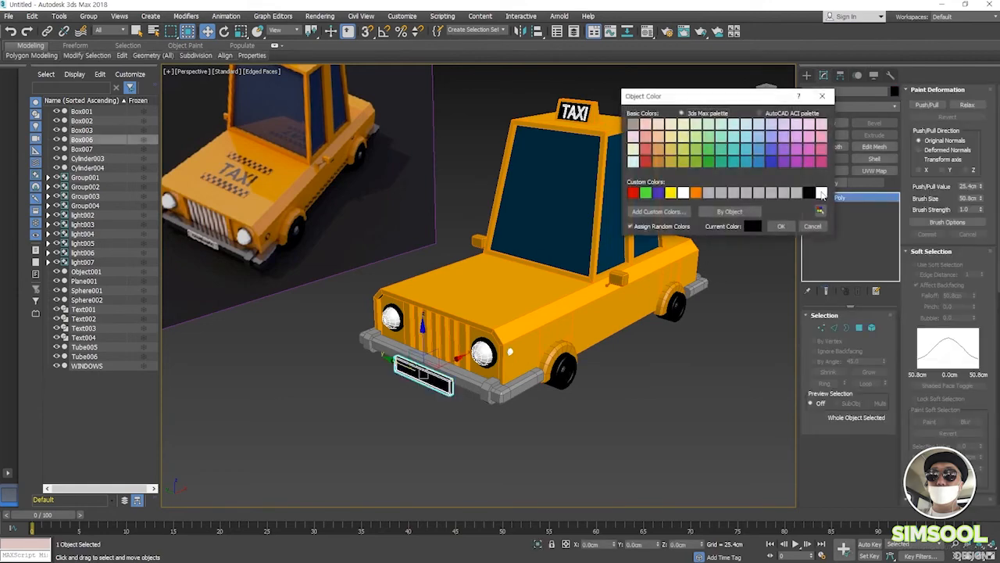
{"action": "left_click", "coordinate": [821, 193]}
{"action": "left_click", "coordinate": [780, 226]}
{"action": "left_click", "coordinate": [673, 433]}
{"action": "middle_click_drag", "start_coordinate": [673, 433], "coordinate": [395, 325], "text": "alt"}
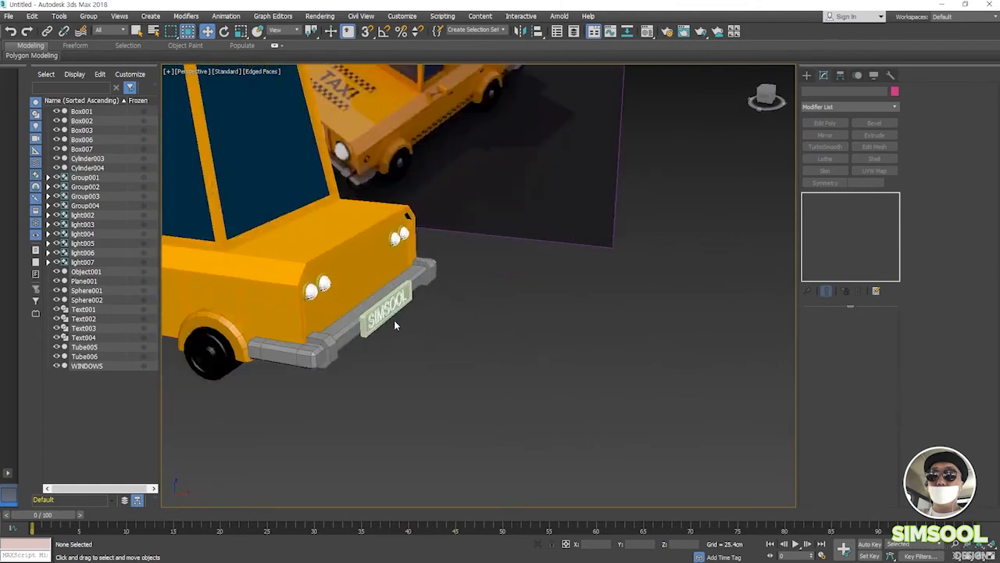
{"action": "left_click", "coordinate": [395, 325]}
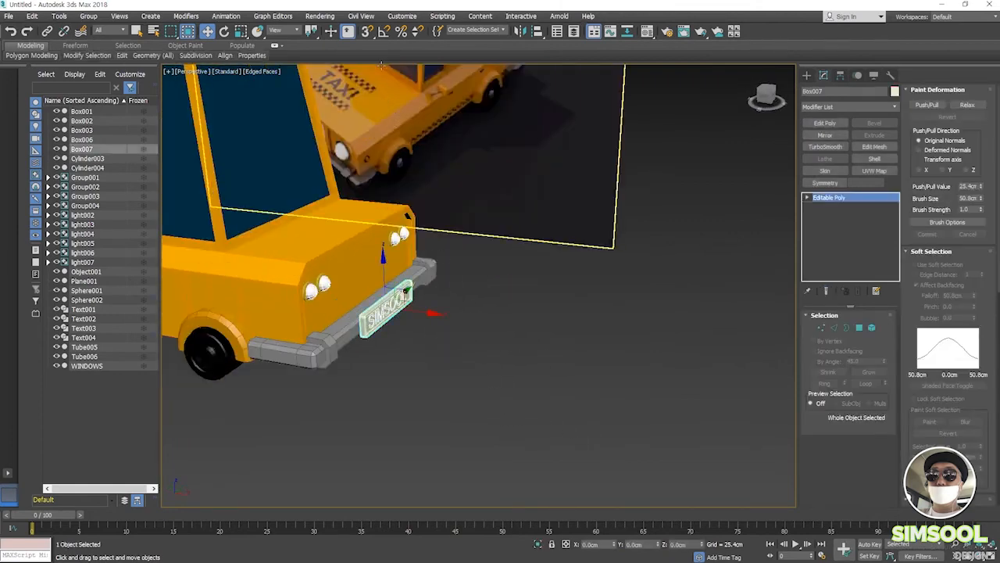
{"action": "left_click", "coordinate": [88, 16]}
{"action": "left_click", "coordinate": [98, 31]}
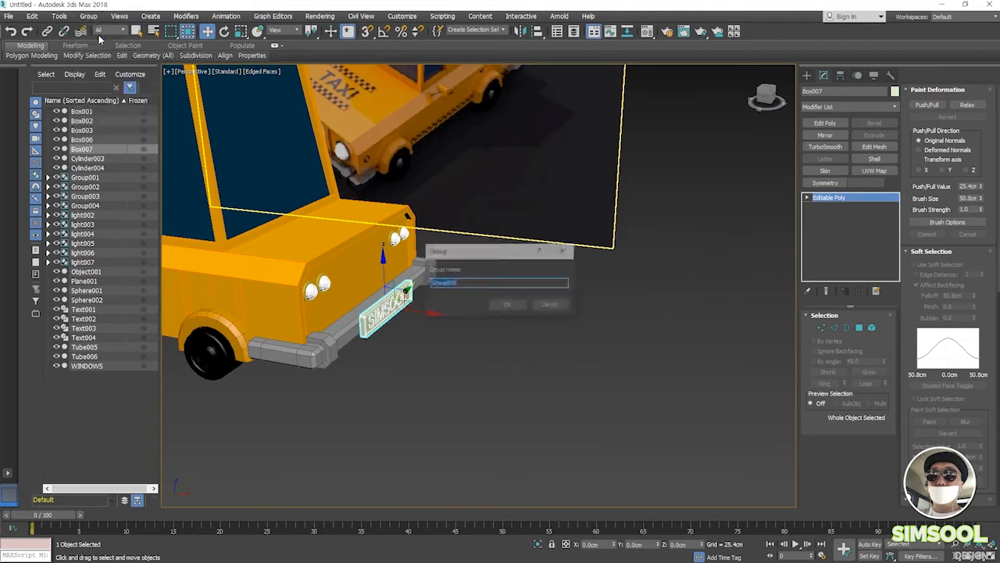
{"action": "left_click", "coordinate": [551, 304]}
{"action": "left_click", "coordinate": [481, 360]}
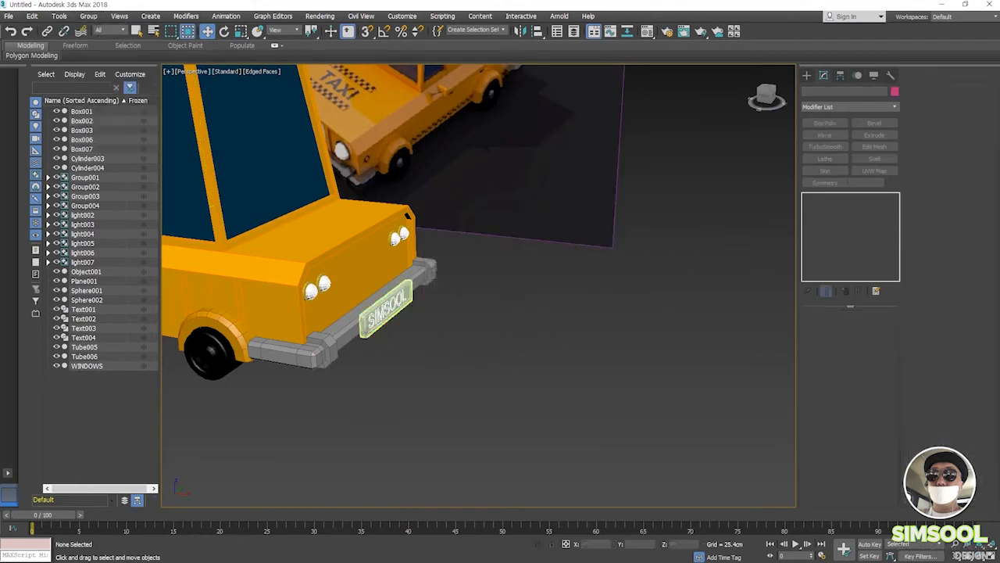
- Set the object colour of the rear number plate's box to white
{"action": "left_click", "coordinate": [423, 323]}
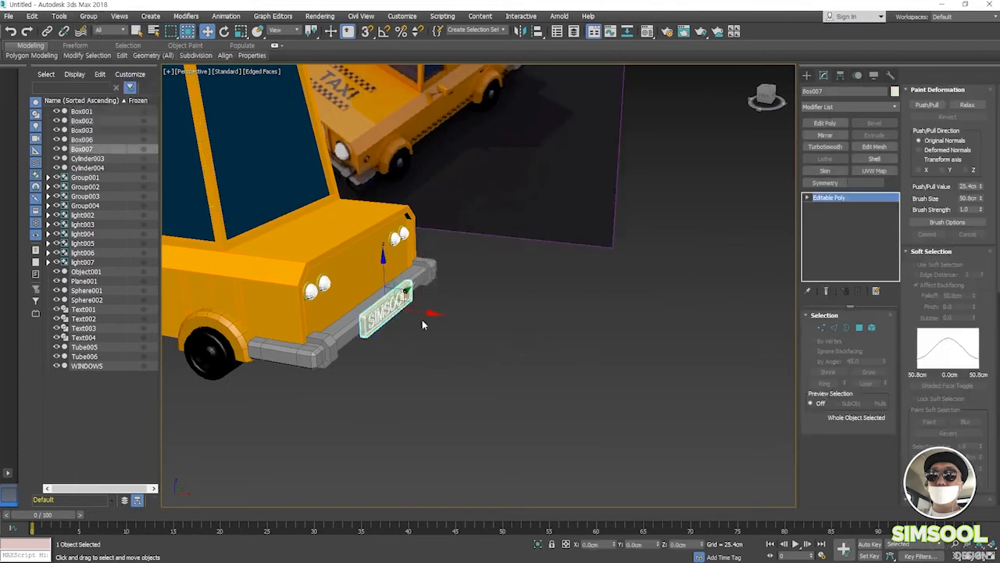
{"action": "left_click", "coordinate": [895, 91]}
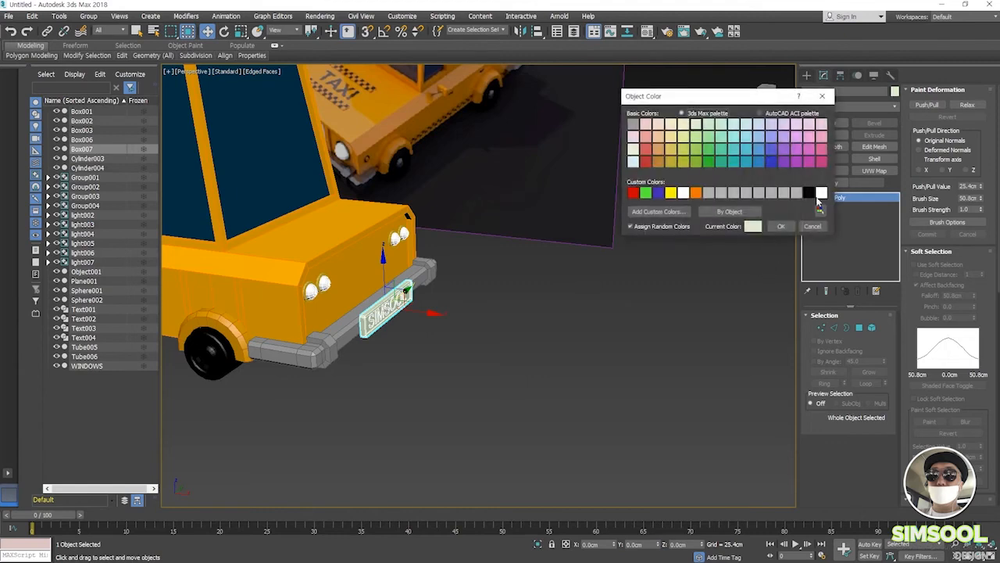
{"action": "left_click", "coordinate": [695, 123]}
{"action": "left_click", "coordinate": [780, 224]}
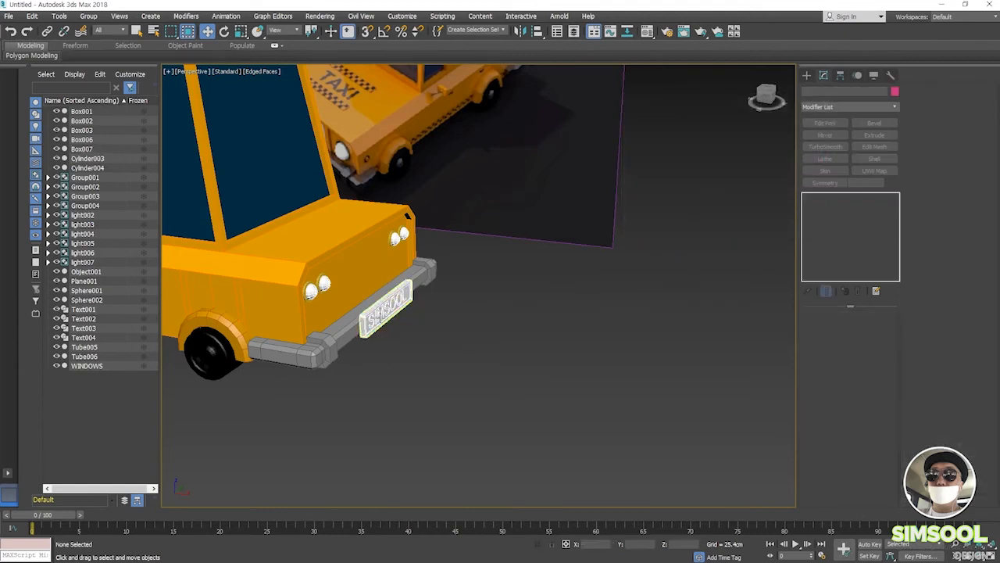
- Shift the rear number plate's box slightly so that its SIMSOOL text stands out from the plate's face
{"action": "scroll", "coordinate": [382, 332], "scroll_direction": "up", "scroll_amount": 5}
{"action": "scroll", "coordinate": [381, 336], "scroll_direction": "up", "scroll_amount": 3}
{"action": "left_click", "coordinate": [409, 364]}
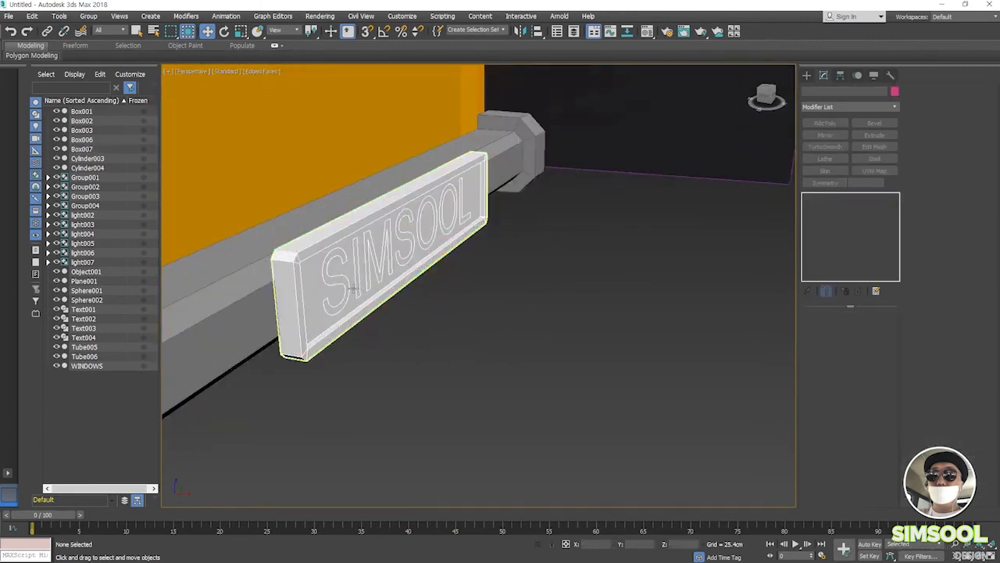
{"action": "left_click", "coordinate": [295, 276]}
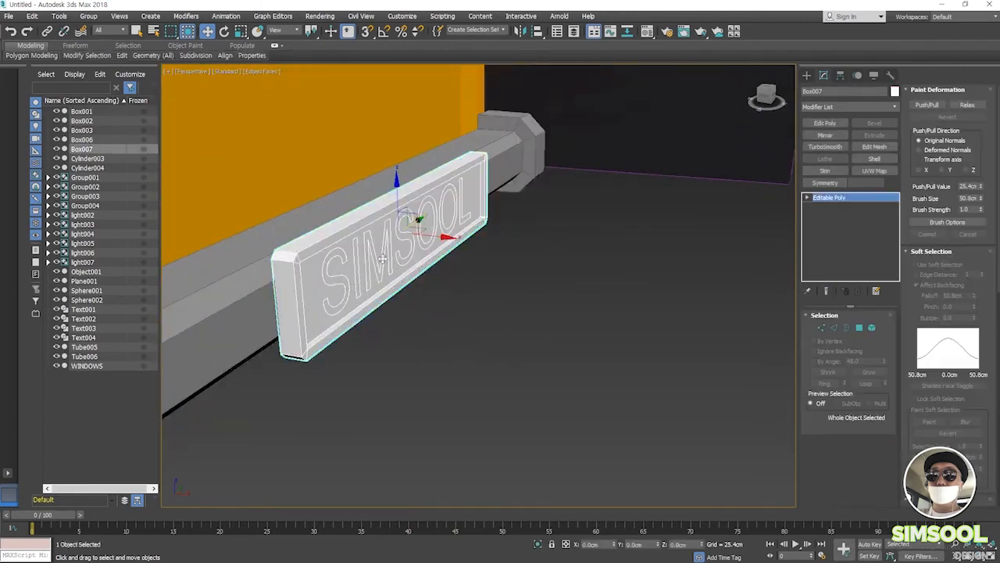
{"action": "left_click_drag", "start_coordinate": [441, 241], "coordinate": [435, 261]}
{"action": "left_click", "coordinate": [400, 270]}
- Set the object colour of the rear number plate's SIMSOOL text to black and deselect it
{"action": "left_click", "coordinate": [446, 263]}
{"action": "left_click", "coordinate": [443, 242]}
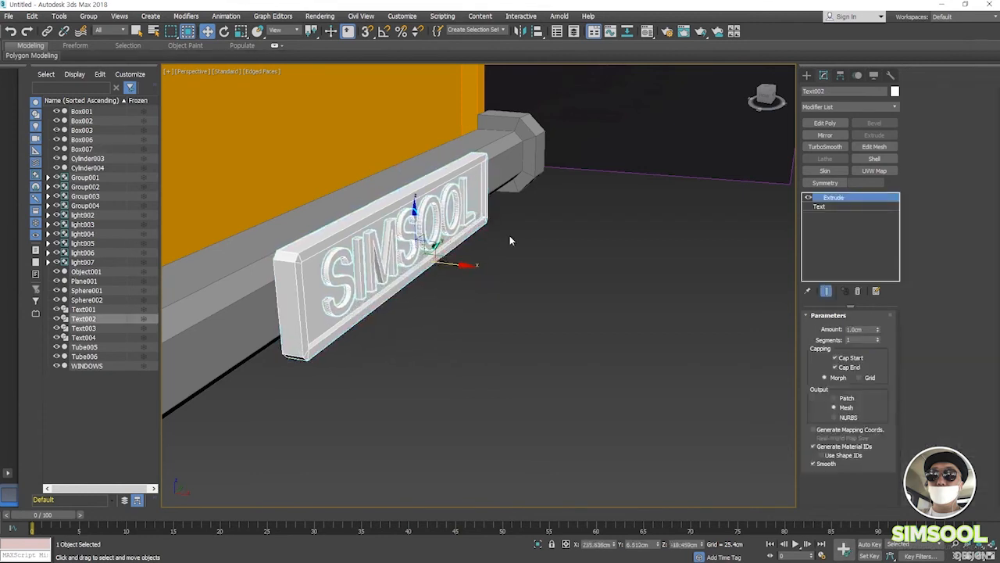
{"action": "left_click", "coordinate": [895, 92]}
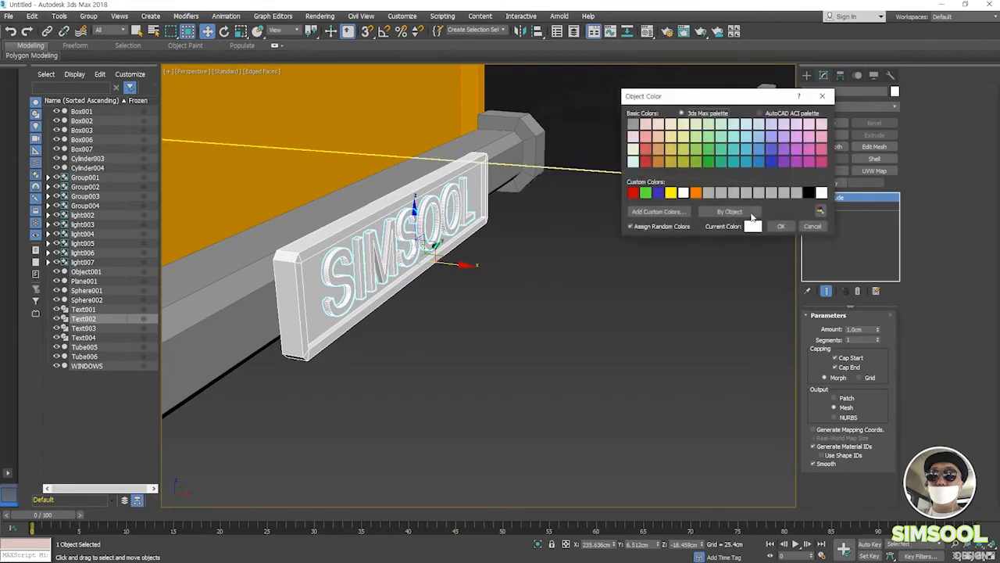
{"action": "left_click", "coordinate": [813, 193]}
{"action": "left_click", "coordinate": [783, 229]}
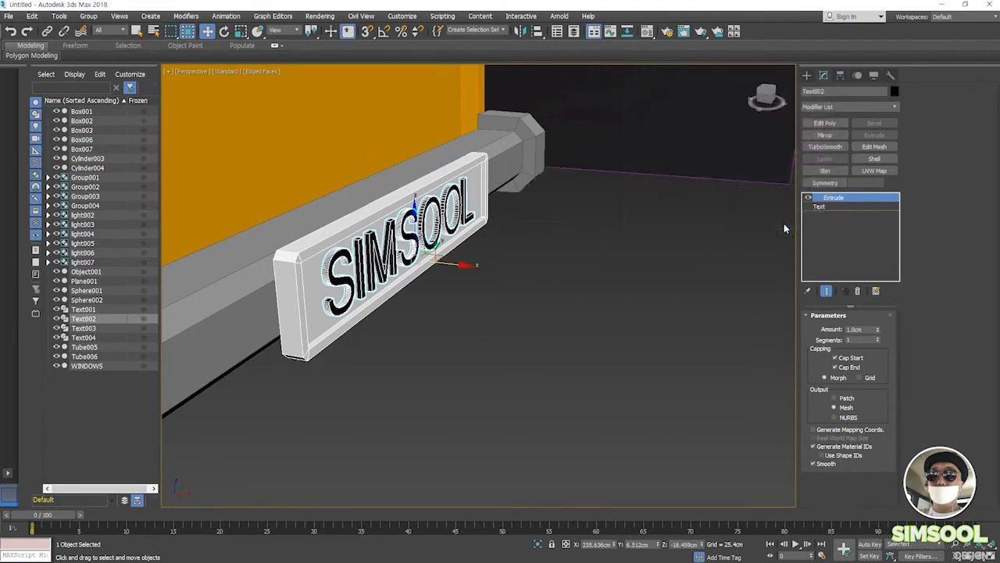
{"action": "left_click", "coordinate": [529, 346]}
- Frame the whole taxi from its front corner and examine the output size and options in the render settings
{"action": "scroll", "coordinate": [501, 356], "scroll_direction": "down", "scroll_amount": 8}
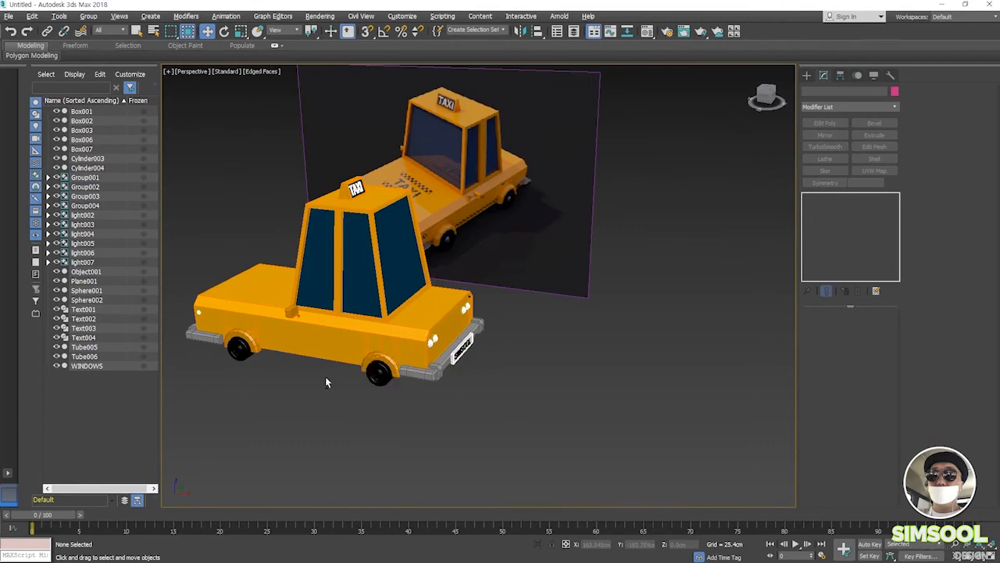
{"action": "middle_click_drag", "start_coordinate": [324, 384], "coordinate": [436, 364], "text": "alt"}
{"action": "middle_click_drag", "start_coordinate": [479, 329], "coordinate": [460, 383]}
{"action": "scroll", "coordinate": [388, 372], "scroll_direction": "up", "scroll_amount": 3}
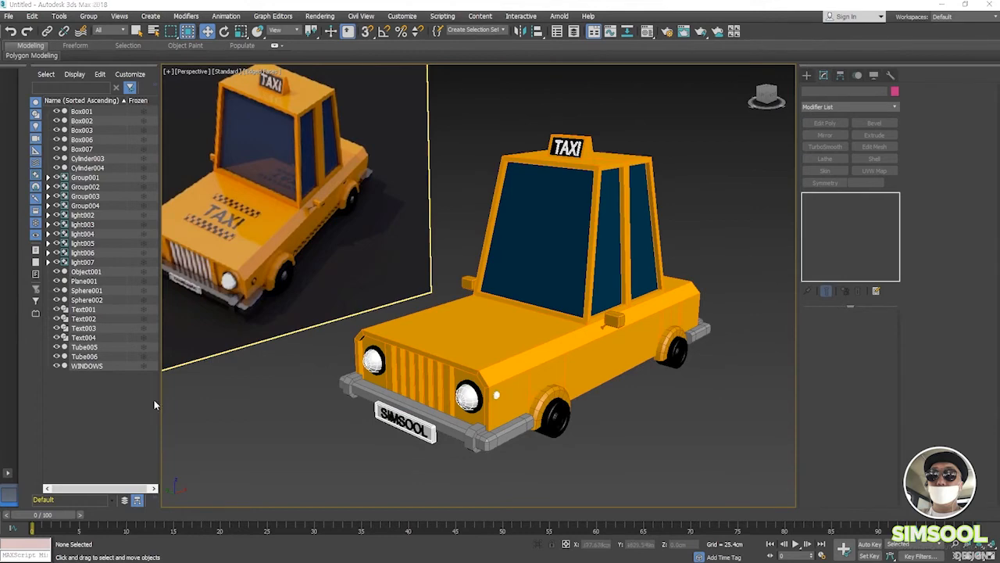
{"action": "left_click", "coordinate": [667, 33]}
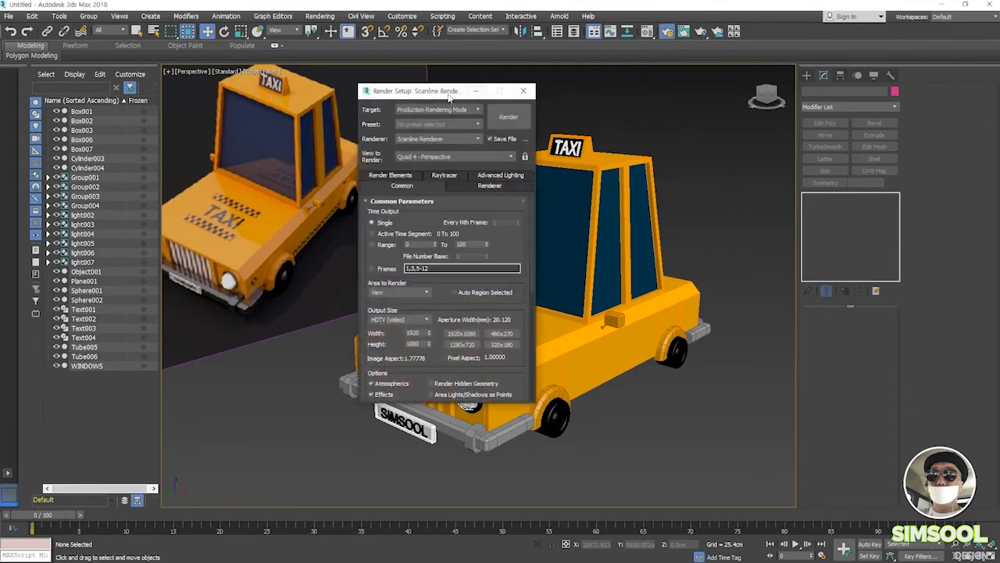
{"action": "left_click_drag", "start_coordinate": [450, 97], "coordinate": [221, 131]}
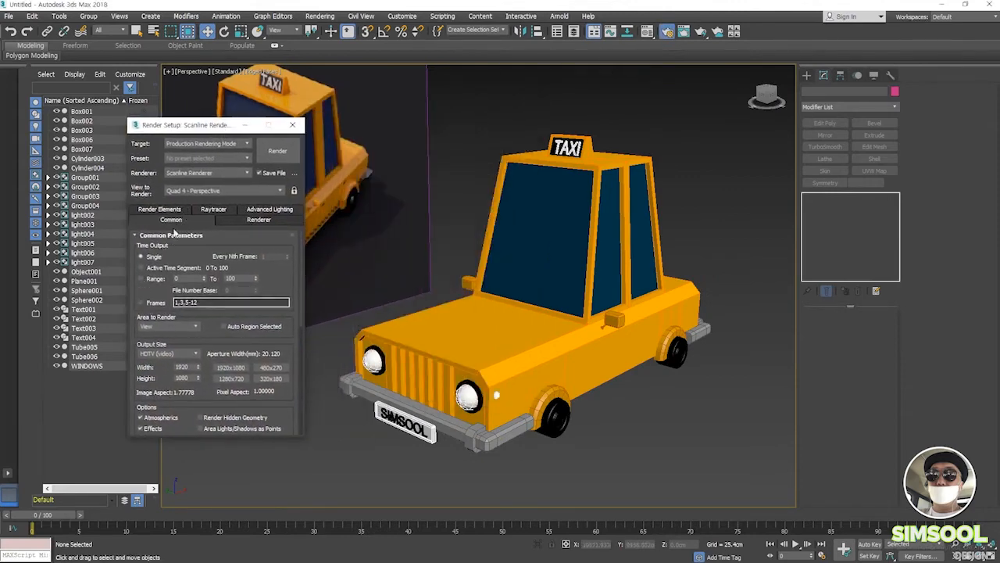
{"action": "left_click_drag", "start_coordinate": [206, 247], "coordinate": [196, 185]}
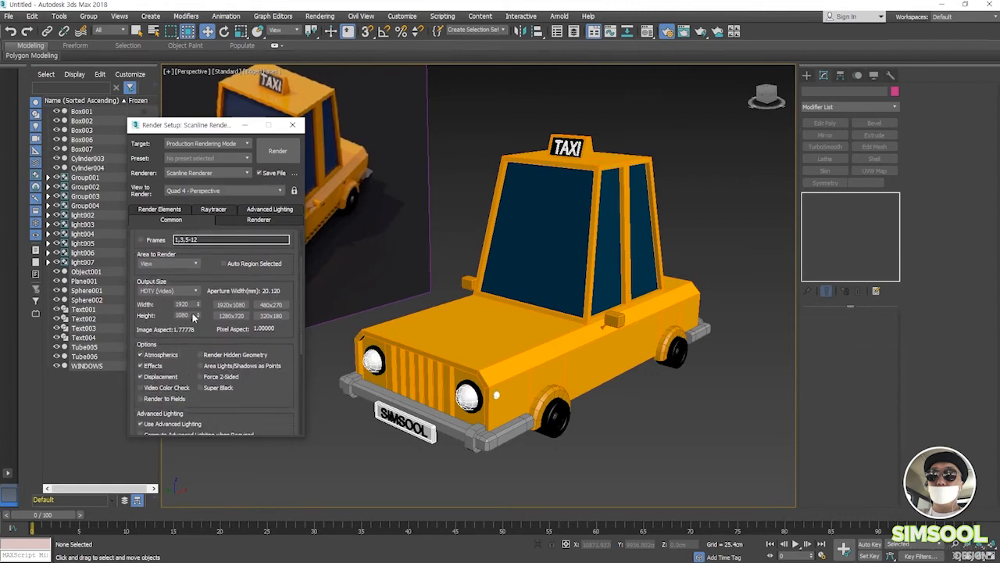
{"action": "left_click", "coordinate": [292, 126]}
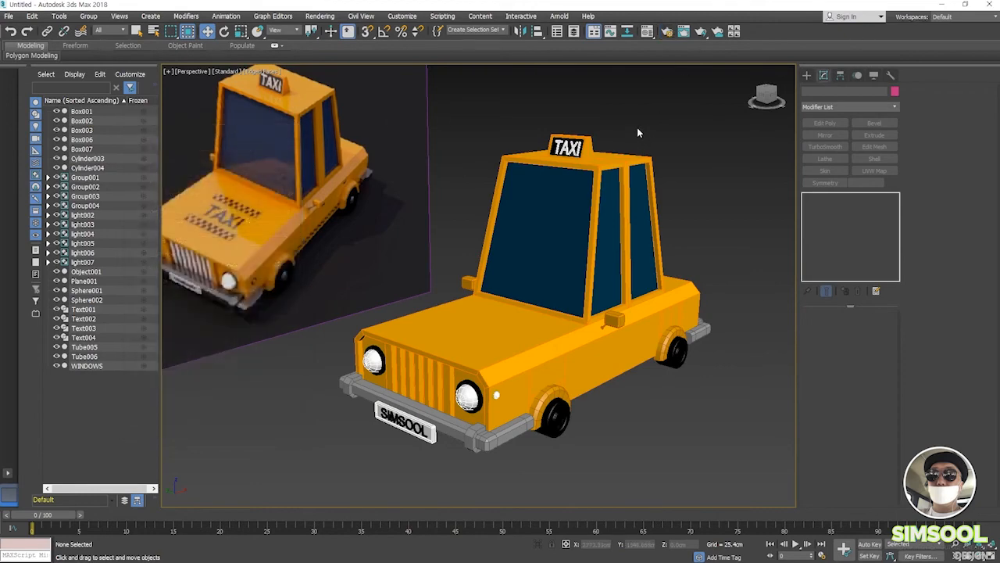
- Set the environment background colour to a light sky blue
{"action": "key", "text": "8"}
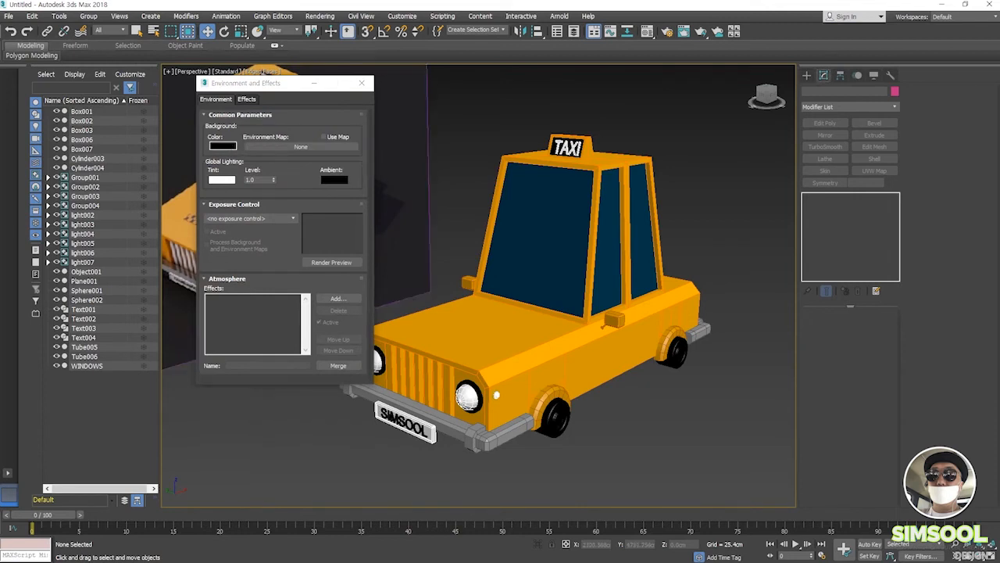
{"action": "left_click", "coordinate": [221, 145]}
{"action": "left_click_drag", "start_coordinate": [539, 173], "coordinate": [545, 173]}
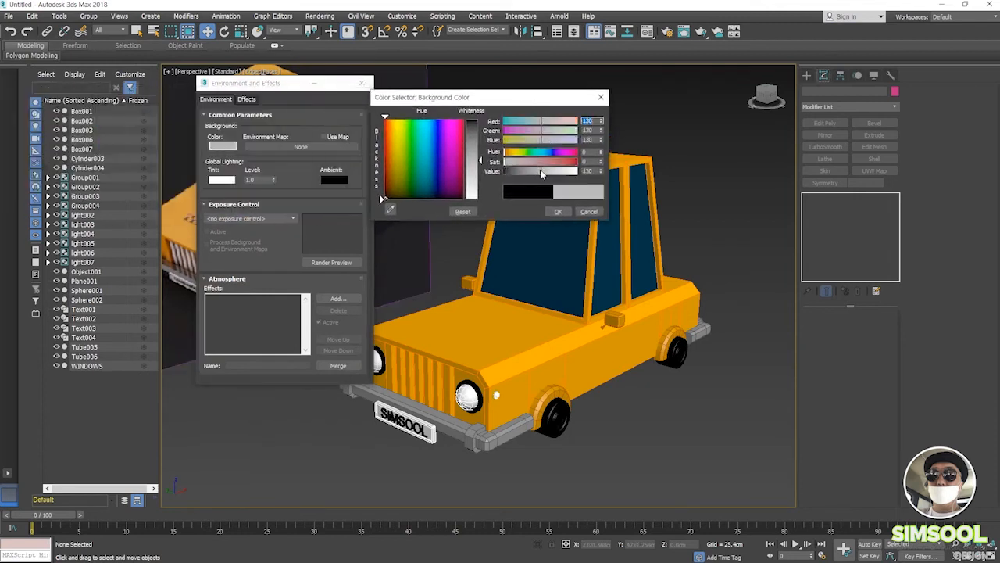
{"action": "left_click", "coordinate": [515, 123]}
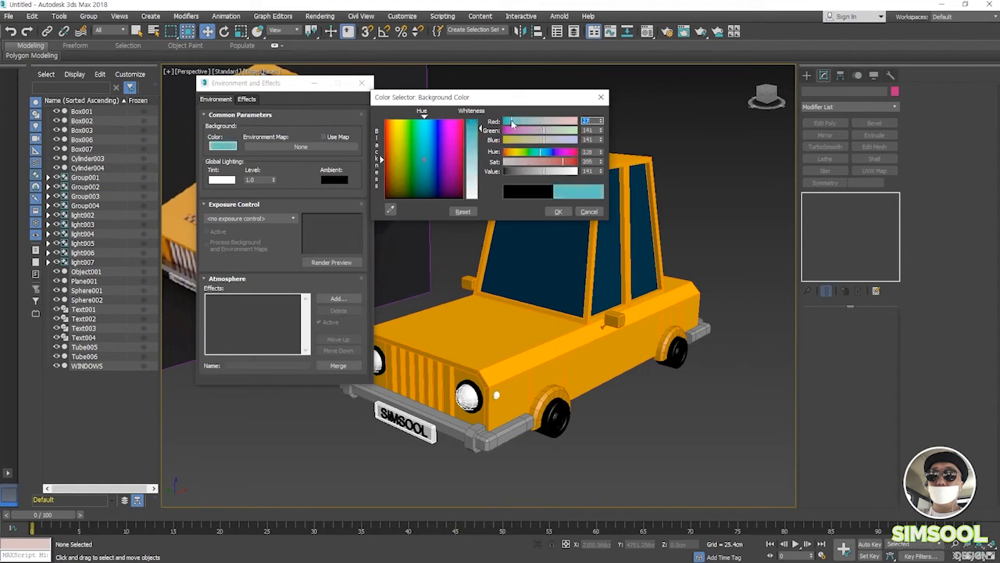
{"action": "left_click", "coordinate": [529, 163]}
{"action": "left_click", "coordinate": [559, 172]}
{"action": "left_click_drag", "start_coordinate": [472, 159], "coordinate": [472, 140]}
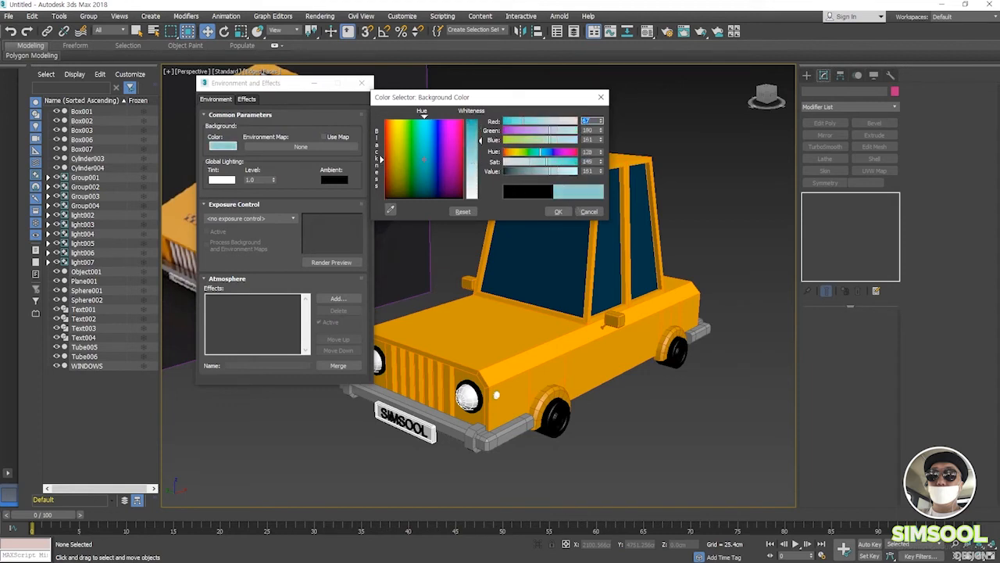
{"action": "left_click", "coordinate": [428, 141]}
{"action": "left_click", "coordinate": [558, 212]}
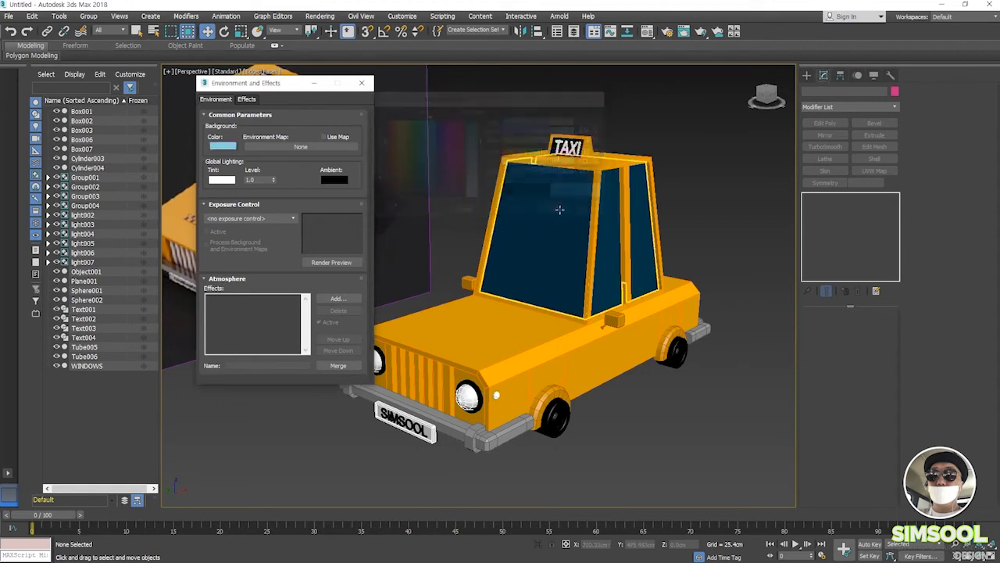
{"action": "left_click", "coordinate": [361, 82]}
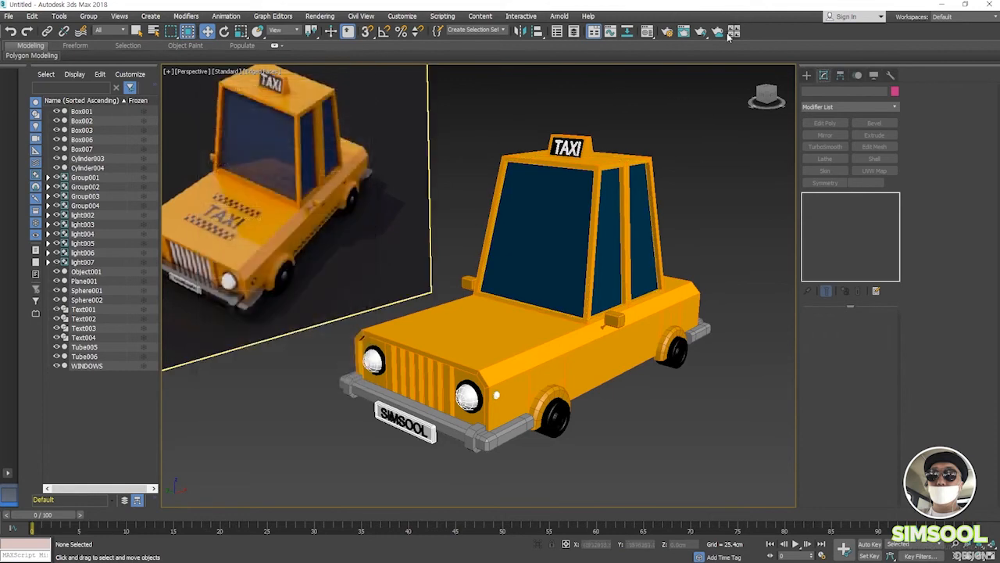
- Render the perspective view of the taxi and close the rendered frame
{"action": "left_click", "coordinate": [683, 32]}
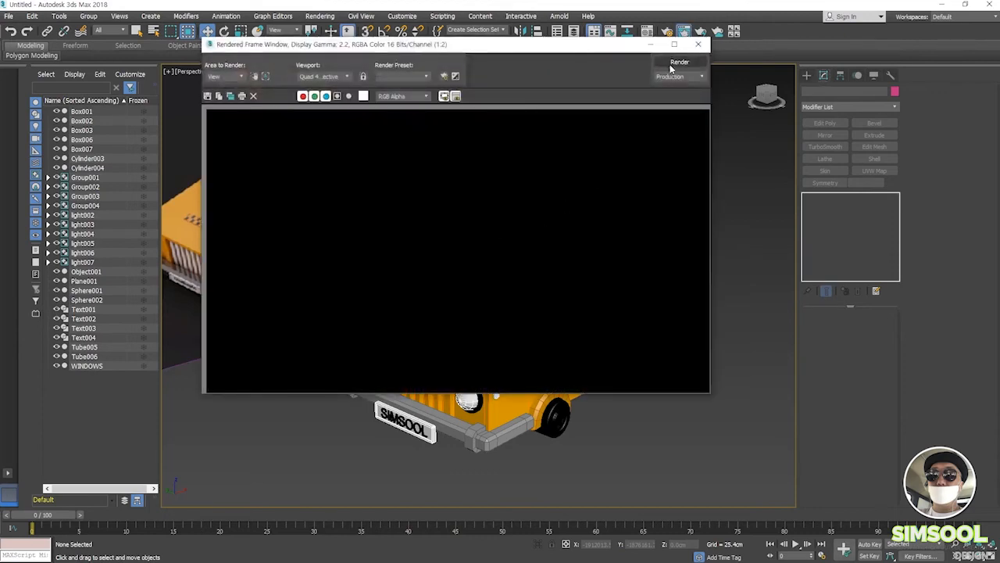
{"action": "left_click", "coordinate": [673, 64]}
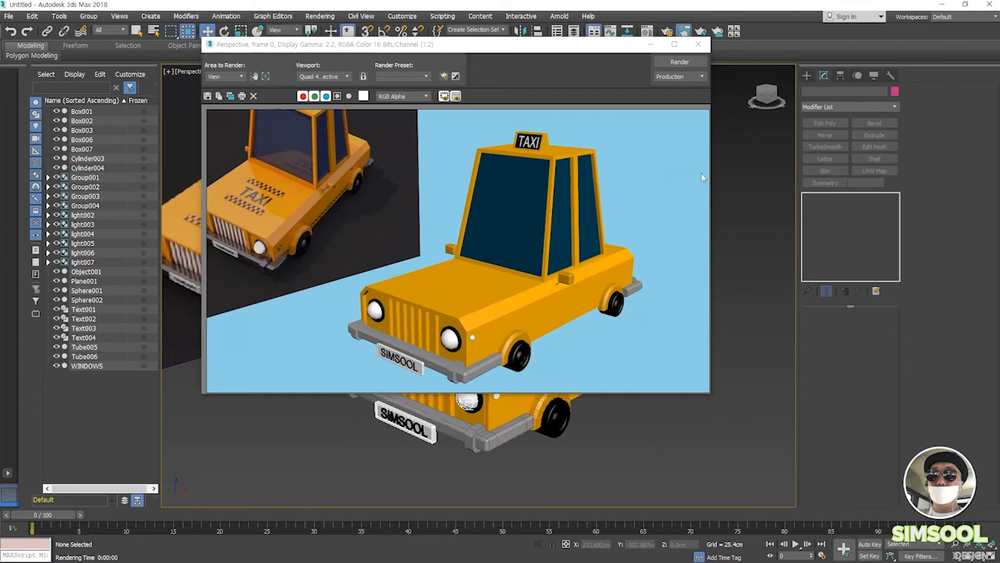
{"action": "left_click", "coordinate": [698, 43]}
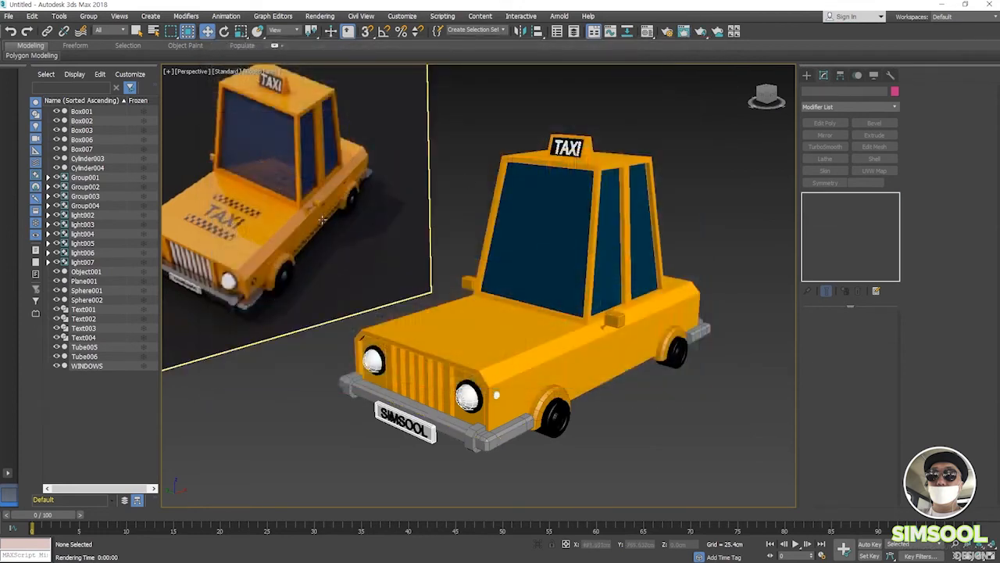
- Hide the reference image plane behind the taxi
{"action": "left_click", "coordinate": [322, 219]}
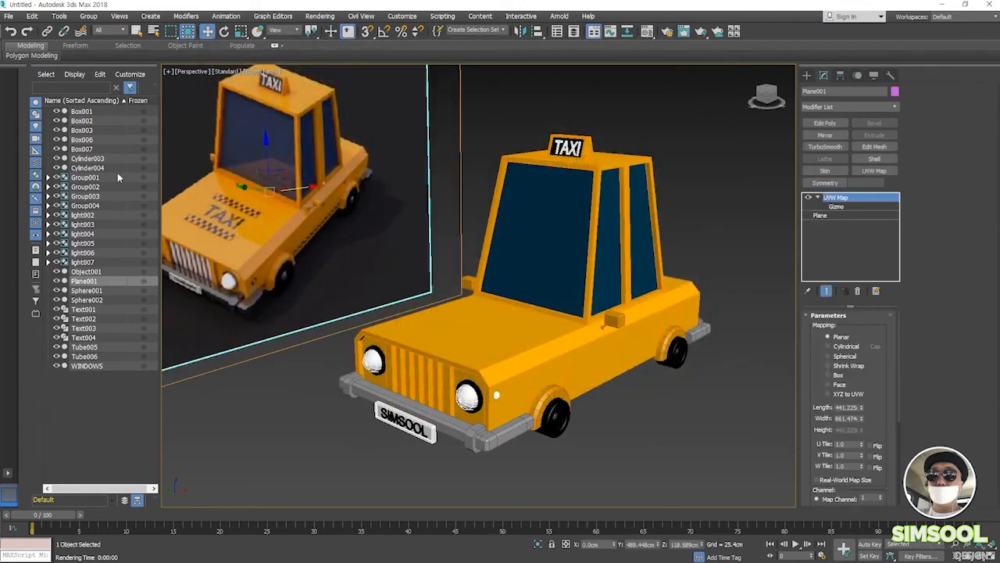
{"action": "left_click", "coordinate": [56, 281]}
{"action": "middle_click_drag", "start_coordinate": [477, 289], "coordinate": [423, 296], "text": "alt"}
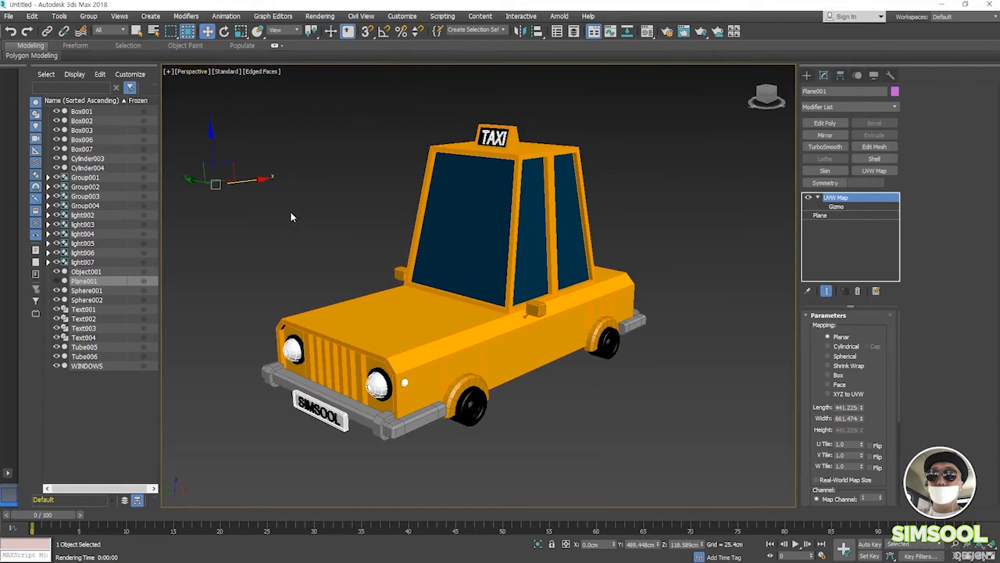
- Render the taxi from an angled orthographic view, overwriting low-poly car.jpg, and close the rendered frame
{"action": "key", "text": "f"}
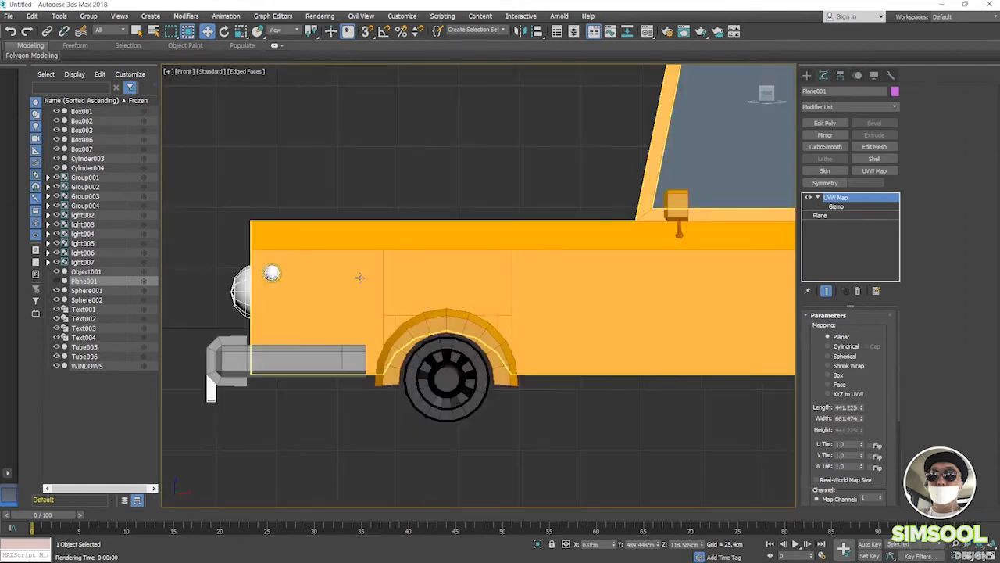
{"action": "middle_click_drag", "start_coordinate": [355, 277], "coordinate": [453, 321], "text": "alt"}
{"action": "left_click", "coordinate": [762, 455]}
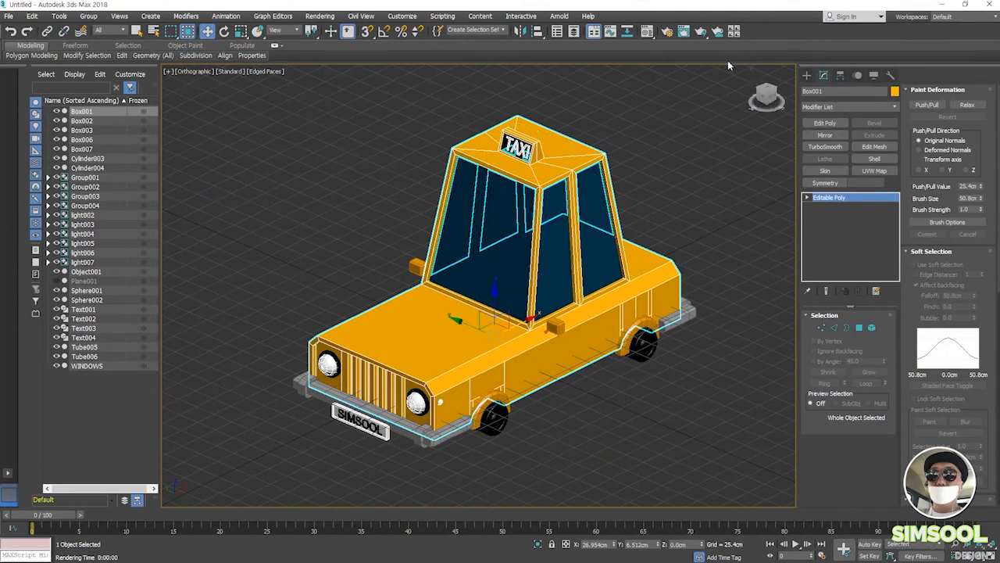
{"action": "left_click", "coordinate": [684, 32]}
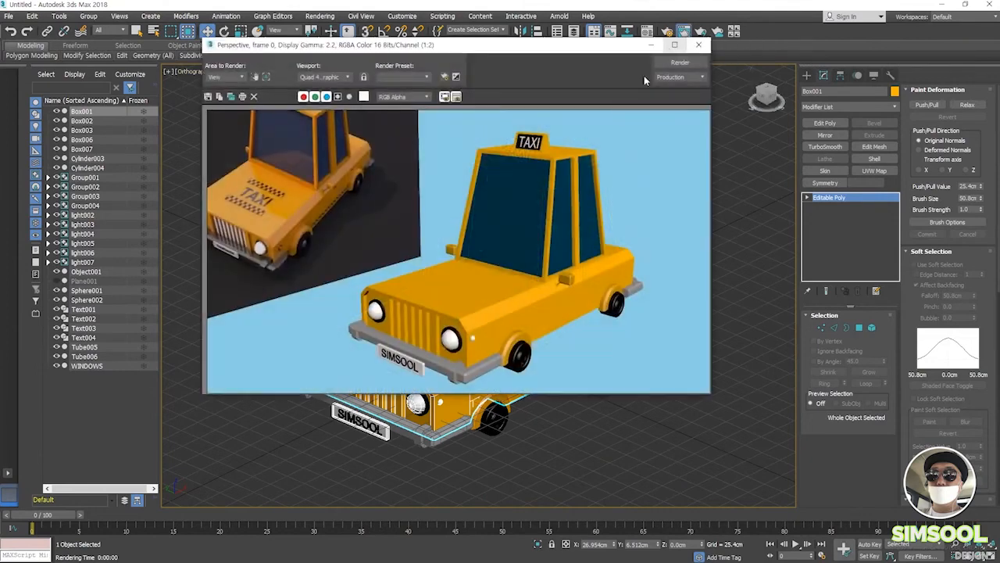
{"action": "left_click", "coordinate": [674, 63]}
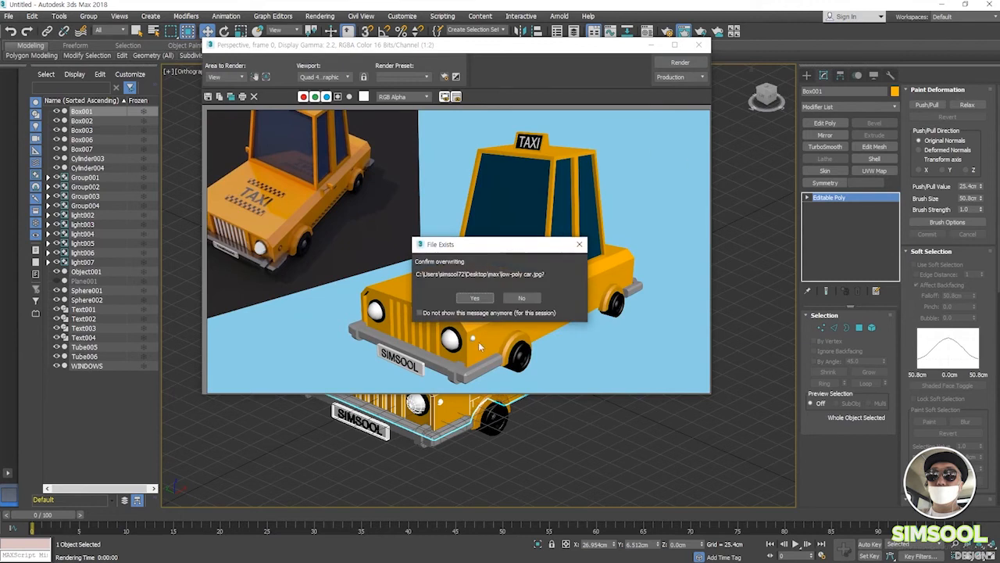
{"action": "left_click", "coordinate": [476, 297]}
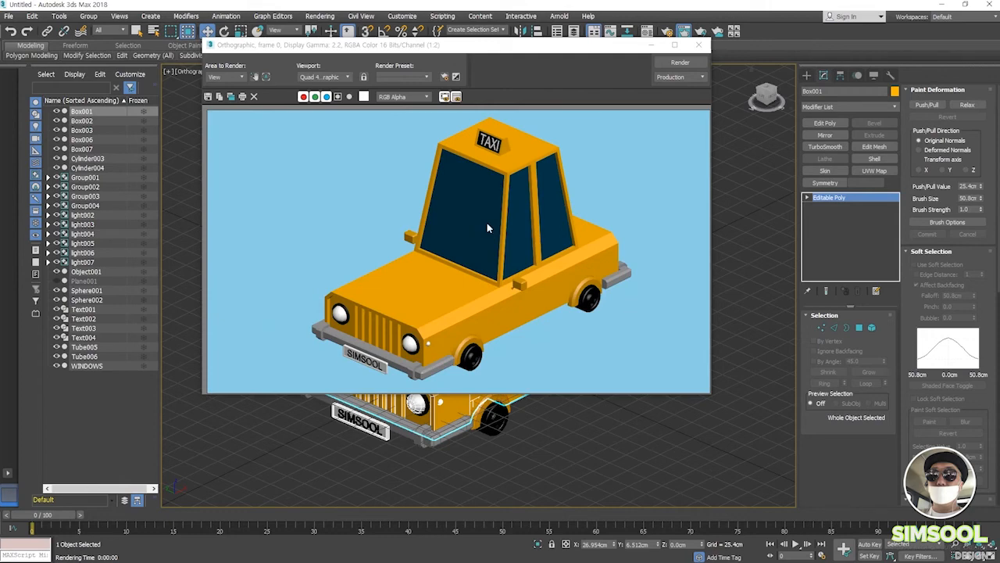
{"action": "left_click", "coordinate": [699, 44]}
- Switch the viewport to Perspective, clear the selection and frame the taxi from the front left
{"action": "left_click", "coordinate": [199, 72]}
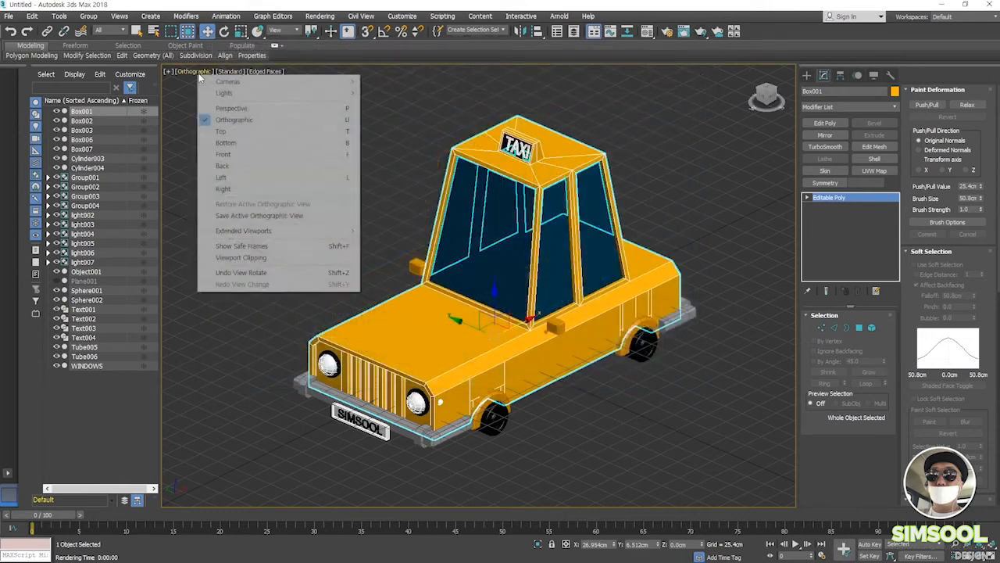
{"action": "key", "text": "p"}
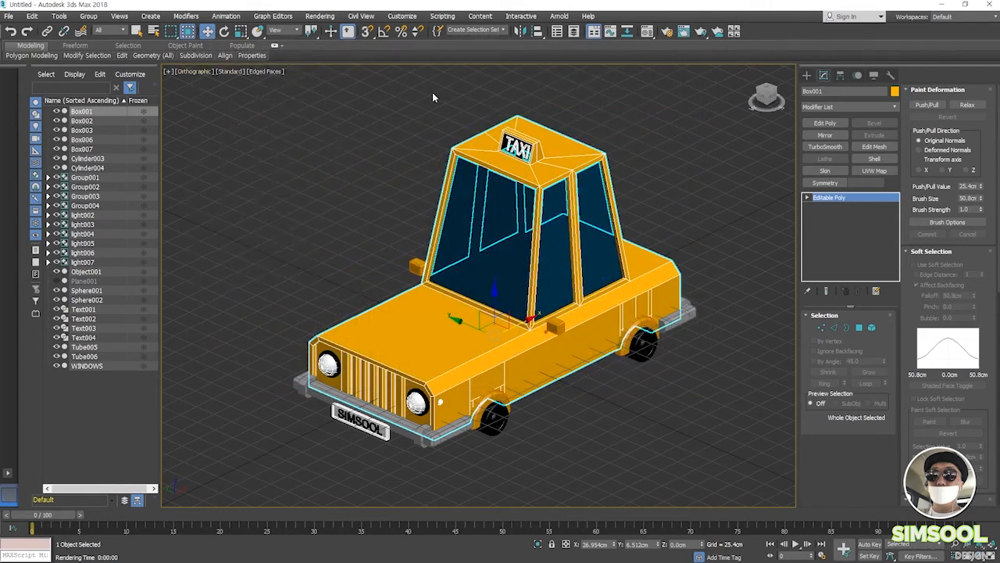
{"action": "left_click", "coordinate": [371, 172]}
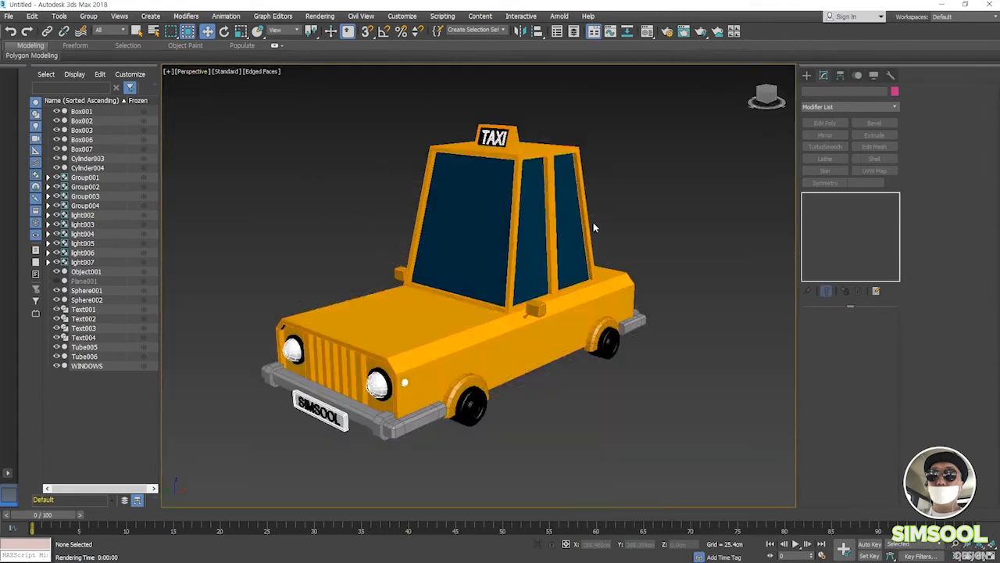
{"action": "middle_click_drag", "start_coordinate": [566, 258], "coordinate": [581, 261]}
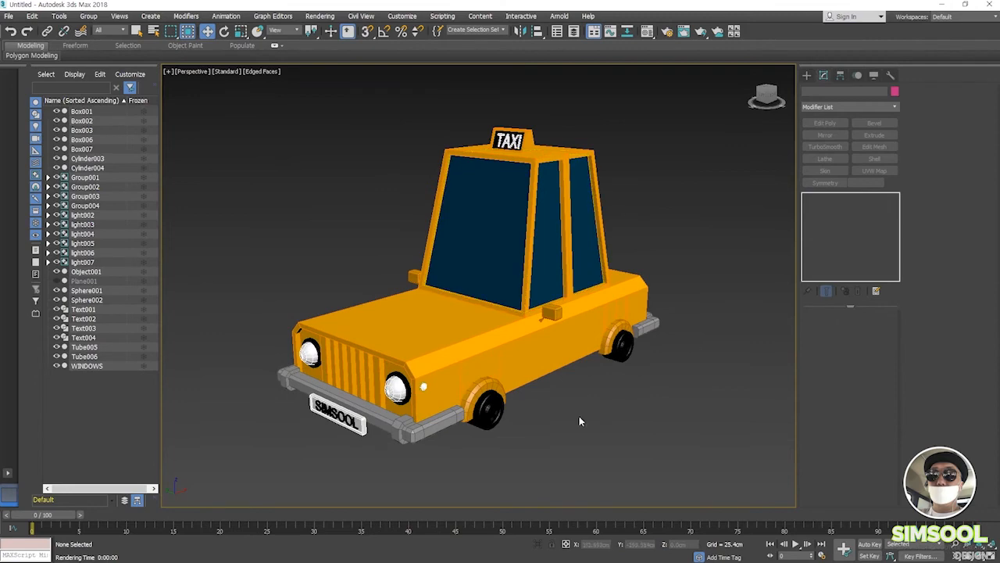
- Render the perspective view of the taxi, overwriting low-poly car.jpg, and close the rendered frame
{"action": "left_click", "coordinate": [686, 34]}
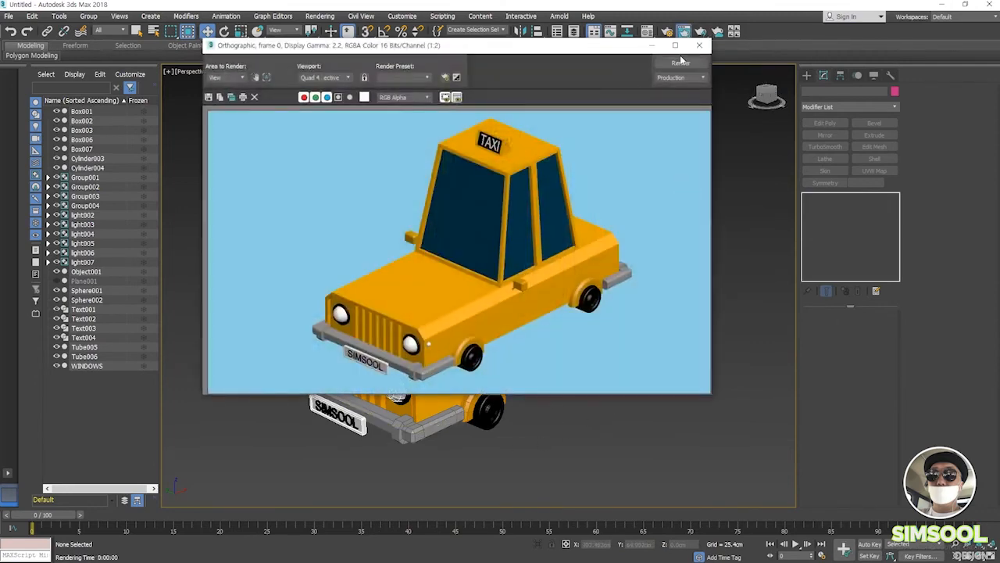
{"action": "left_click", "coordinate": [680, 64]}
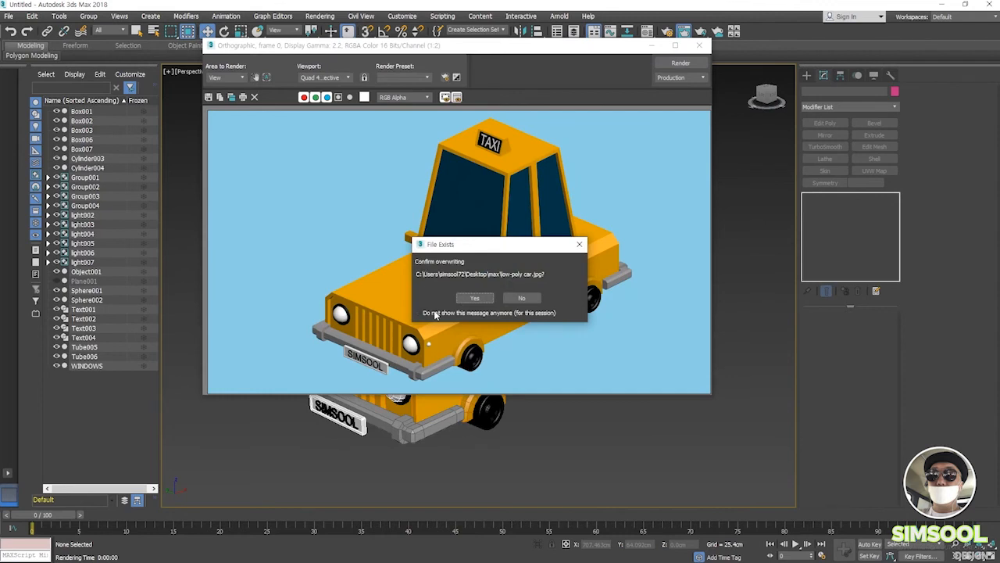
{"action": "left_click", "coordinate": [474, 298]}
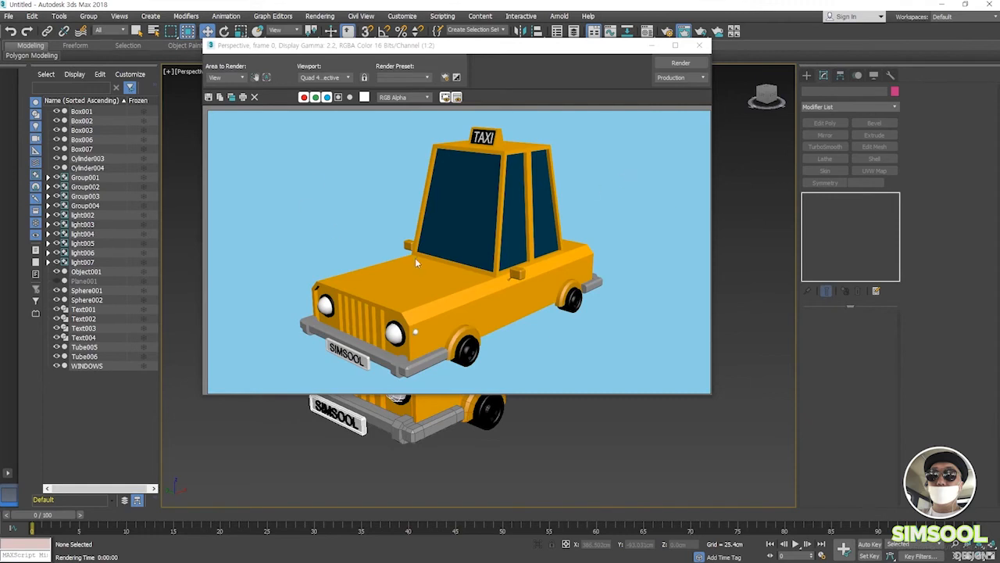
{"action": "left_click", "coordinate": [701, 47]}
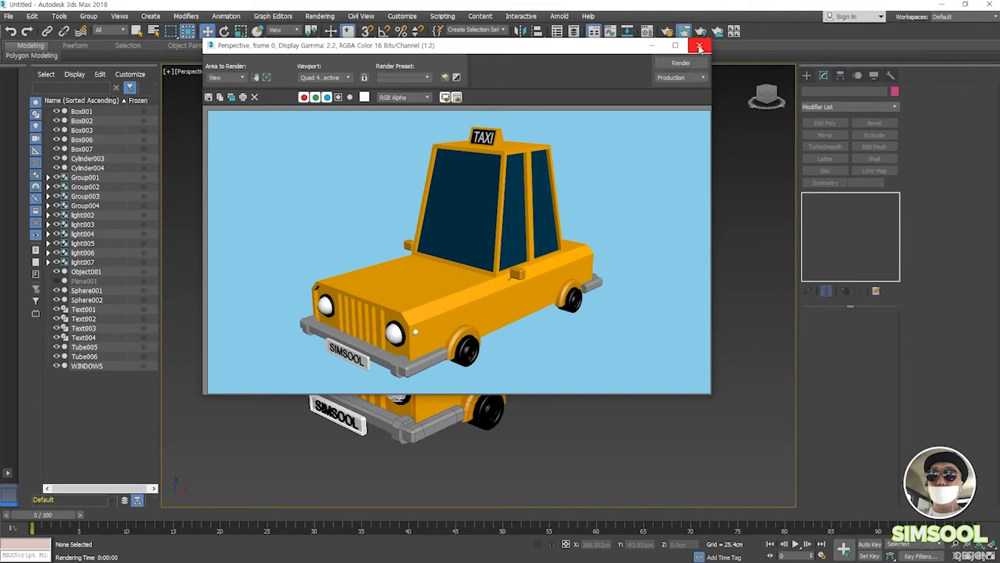
{"action": "left_click", "coordinate": [700, 48]}
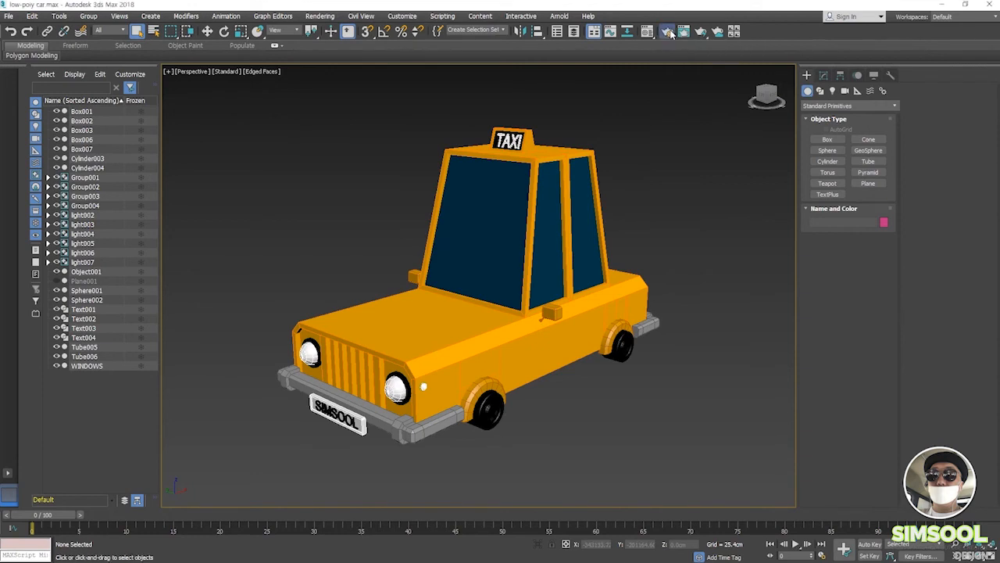
- Set the render output file to low-poly car2 as a JPEG in the max folder
{"action": "left_click", "coordinate": [669, 31]}
{"action": "scroll", "coordinate": [213, 342], "scroll_direction": "down", "scroll_amount": 3}
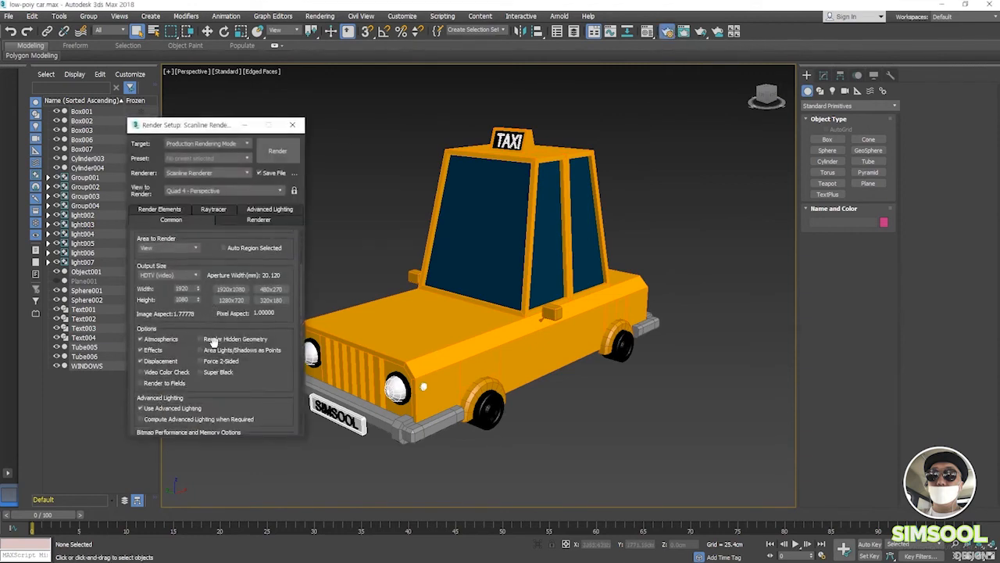
{"action": "scroll", "coordinate": [212, 341], "scroll_direction": "down", "scroll_amount": 5}
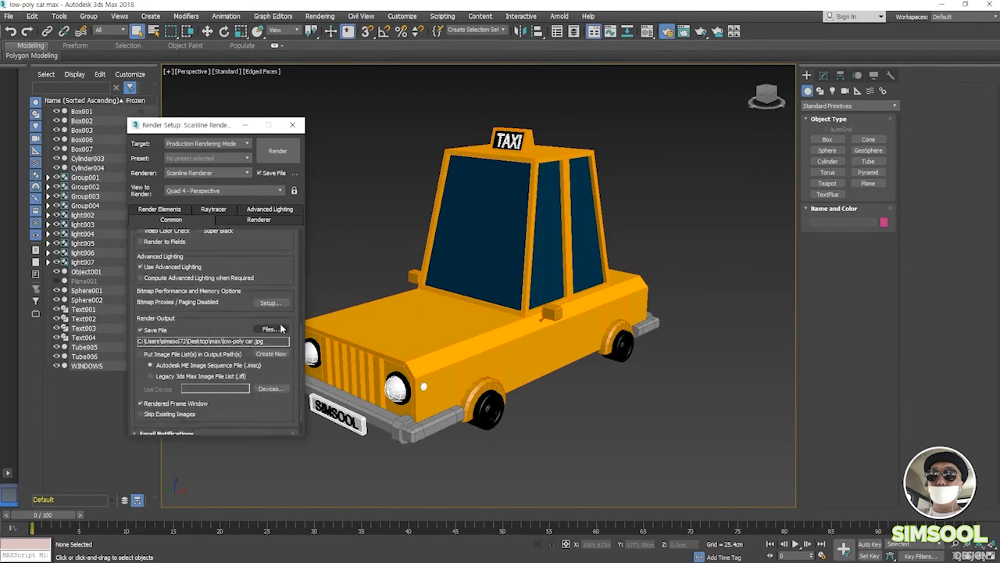
{"action": "left_click", "coordinate": [271, 329]}
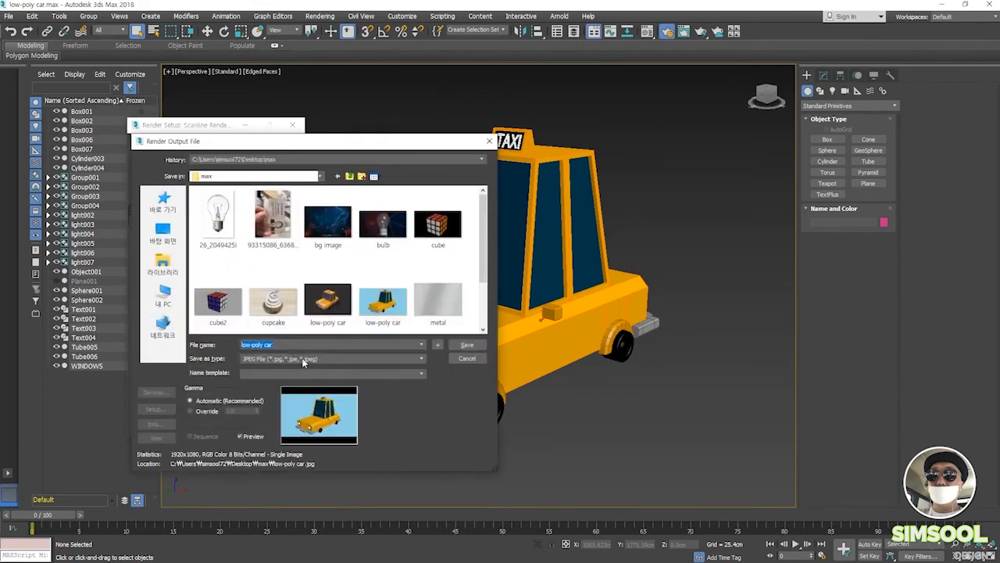
{"action": "left_click", "coordinate": [284, 344]}
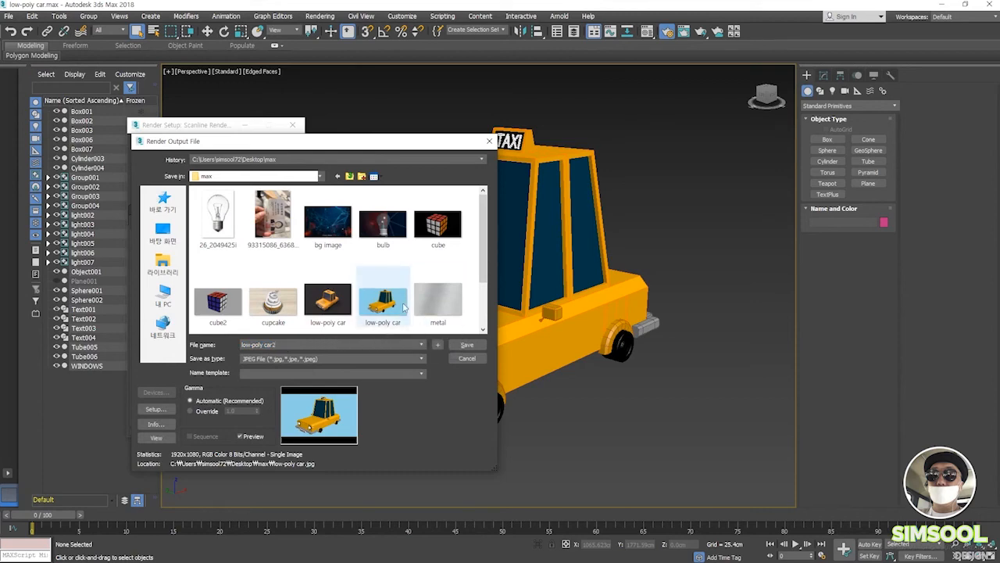
{"action": "left_click", "coordinate": [466, 345]}
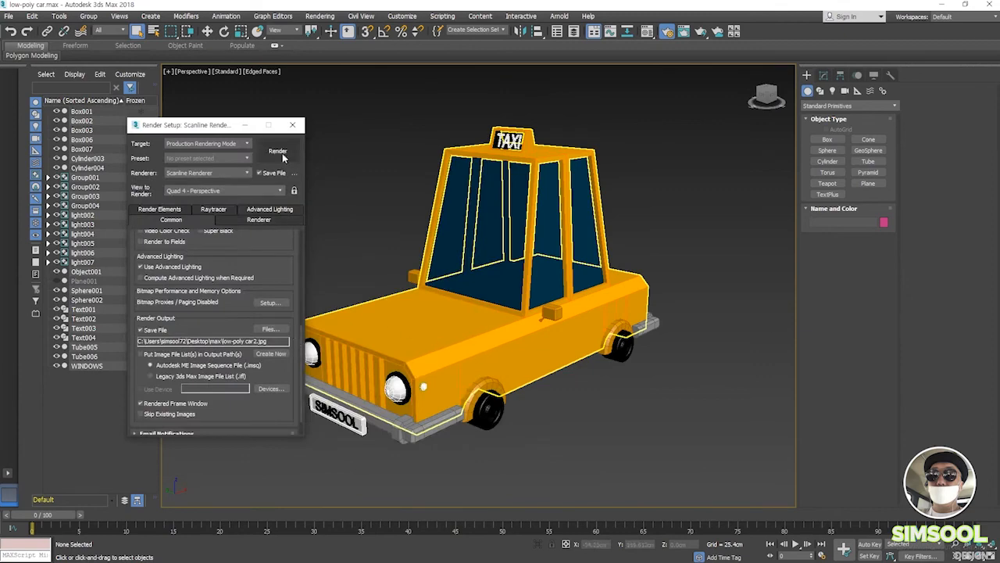
- Ungroup the side mirror on the taxi's left side
{"action": "middle_click_drag", "start_coordinate": [635, 349], "coordinate": [561, 292]}
{"action": "scroll", "coordinate": [536, 304], "scroll_direction": "up", "scroll_amount": 4}
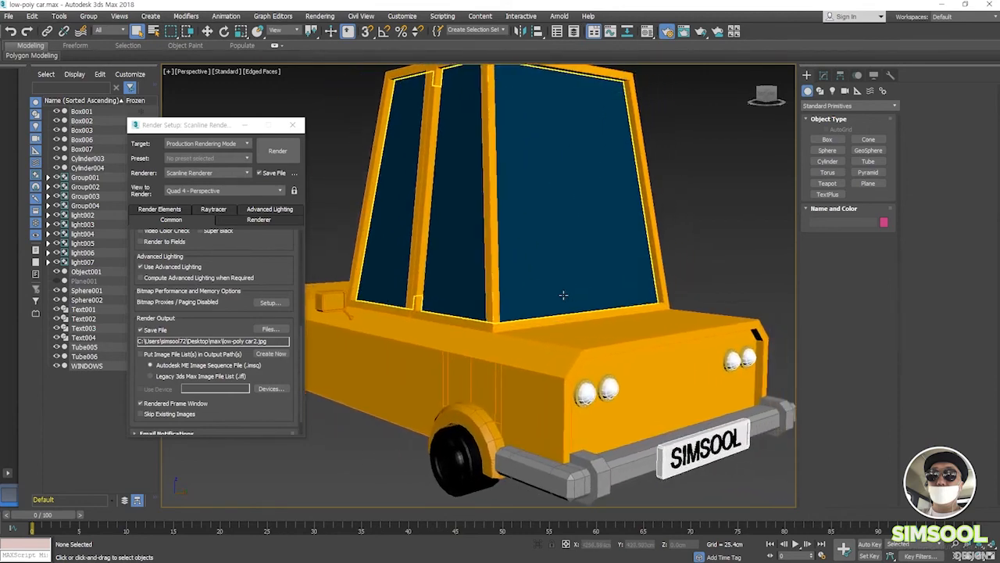
{"action": "left_click", "coordinate": [332, 304]}
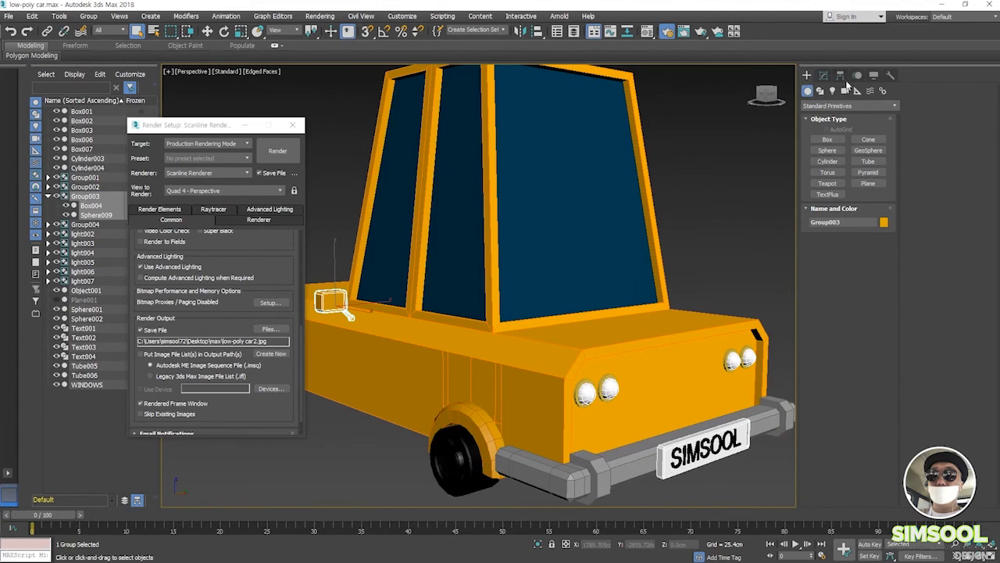
{"action": "left_click", "coordinate": [823, 75]}
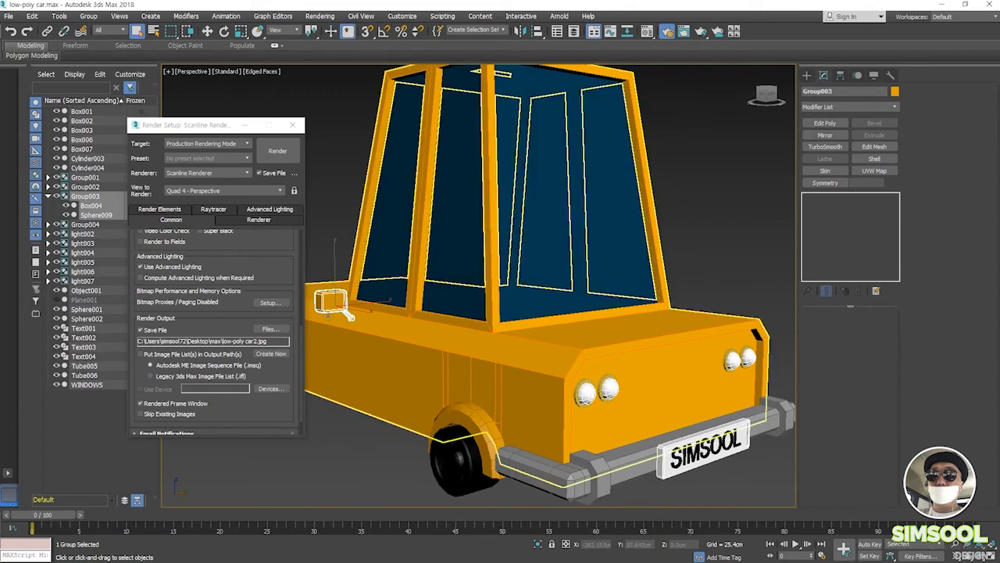
{"action": "left_click", "coordinate": [88, 16]}
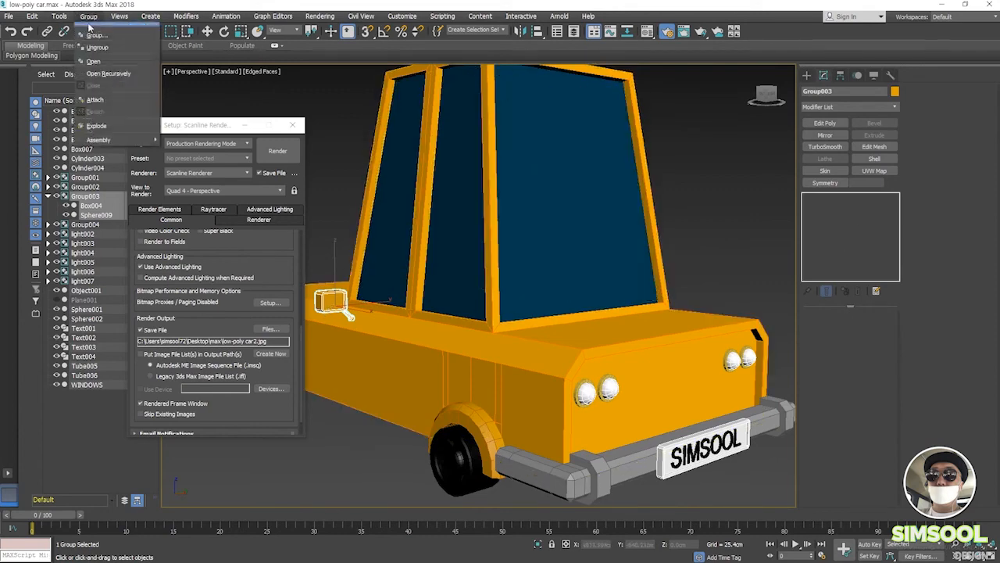
{"action": "left_click", "coordinate": [98, 36]}
- Detach the rear-facing polygon of the left mirror housing as a separate object, Object002
{"action": "left_click", "coordinate": [329, 301]}
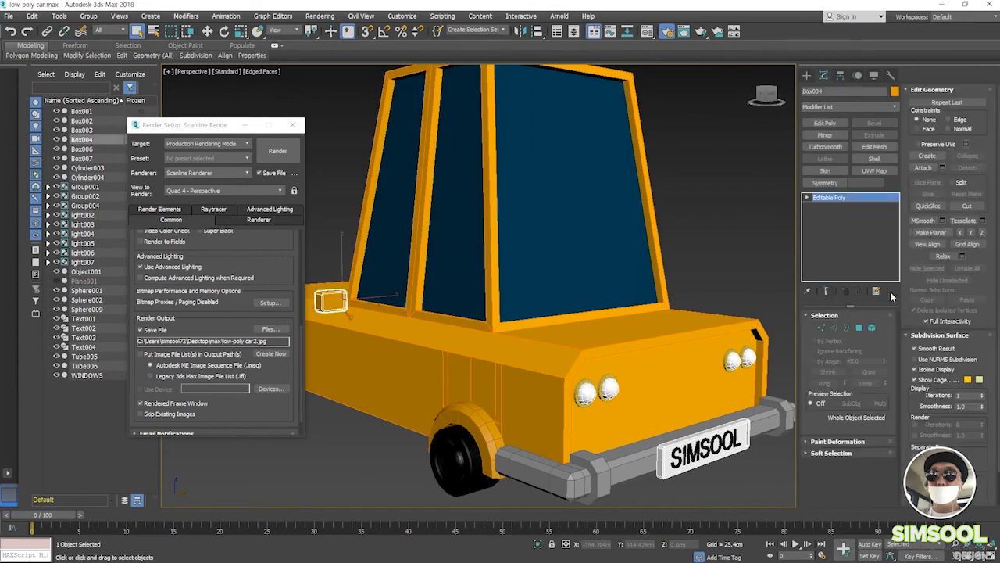
{"action": "left_click", "coordinate": [859, 328]}
{"action": "left_click", "coordinate": [332, 304]}
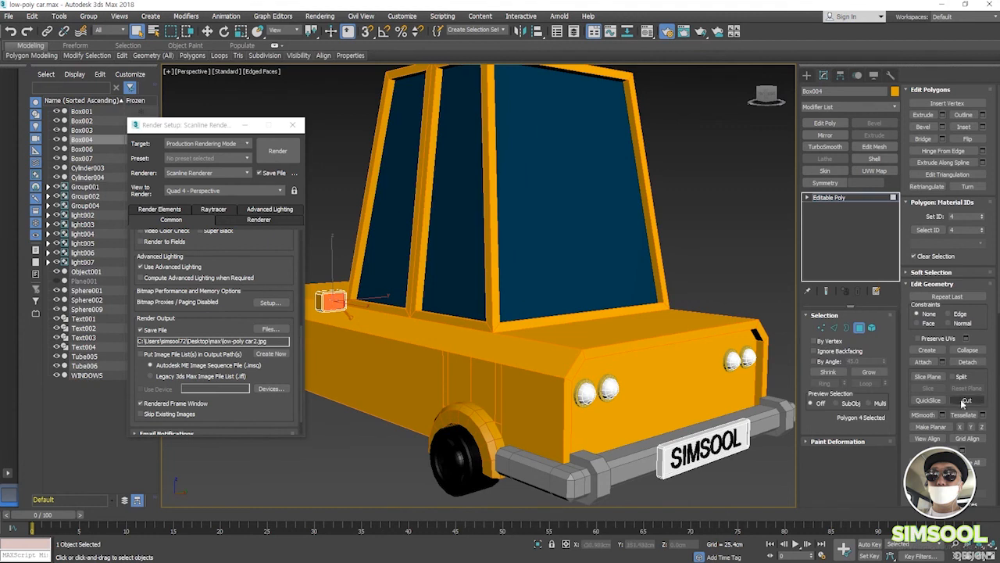
{"action": "left_click", "coordinate": [967, 362]}
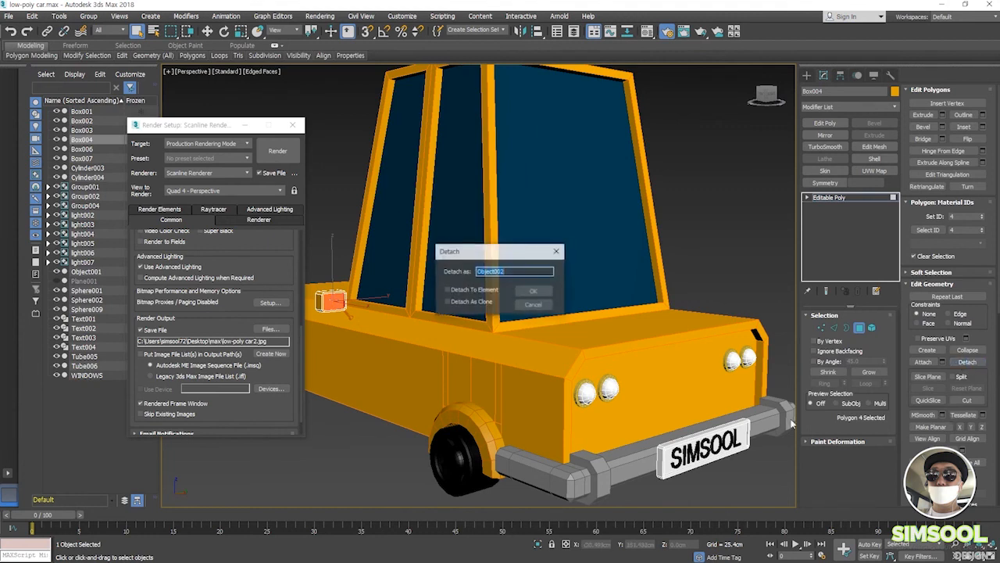
{"action": "left_click", "coordinate": [533, 291]}
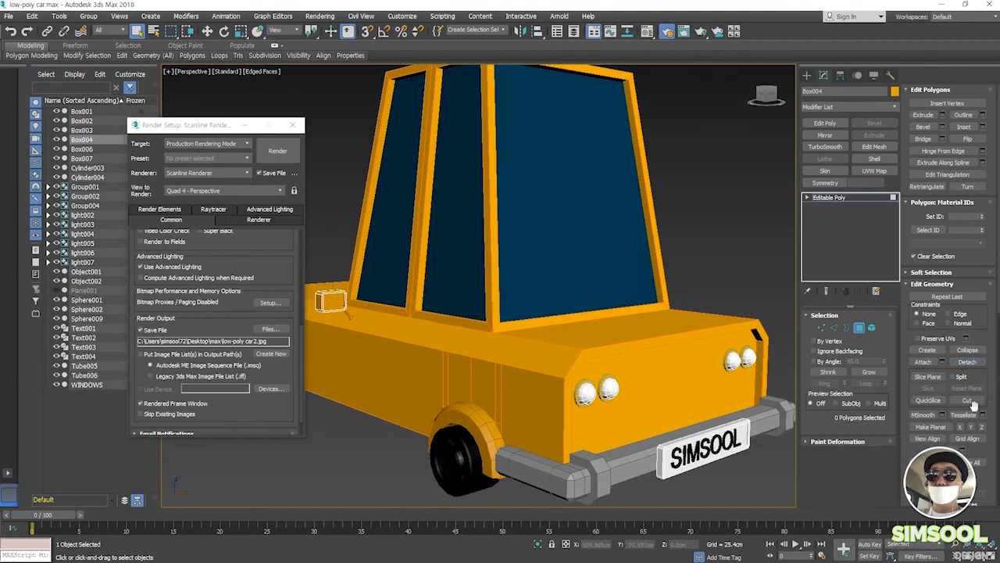
{"action": "left_click", "coordinate": [859, 328]}
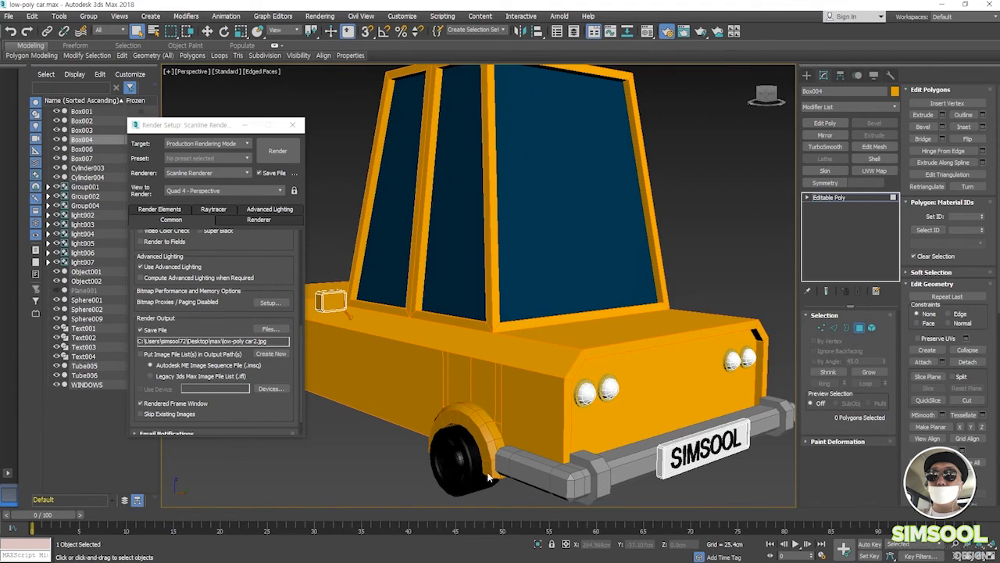
- Set the detached left mirror face's object color to the dark blue sampled from the taxi's window
{"action": "left_click", "coordinate": [330, 303]}
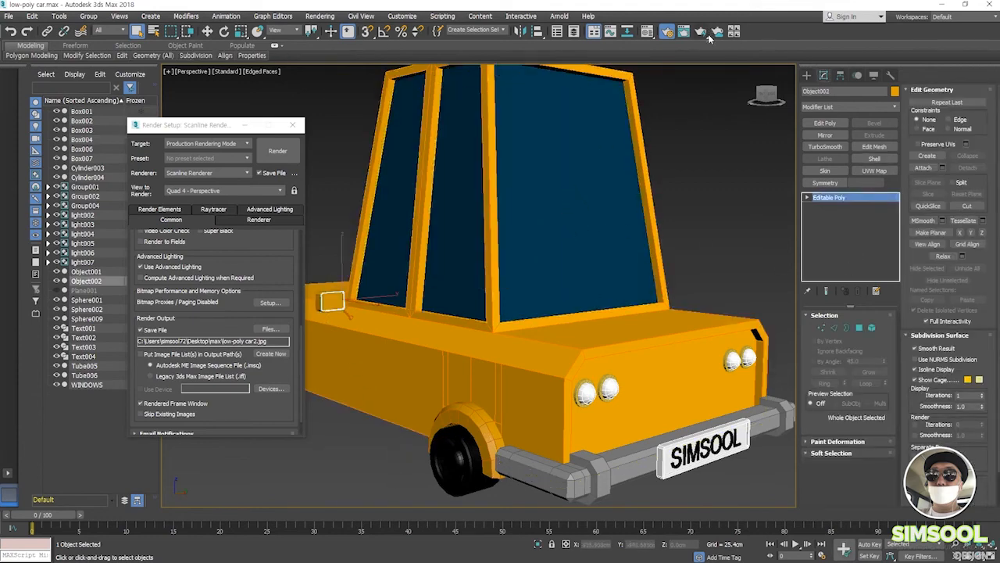
{"action": "left_click", "coordinate": [647, 32]}
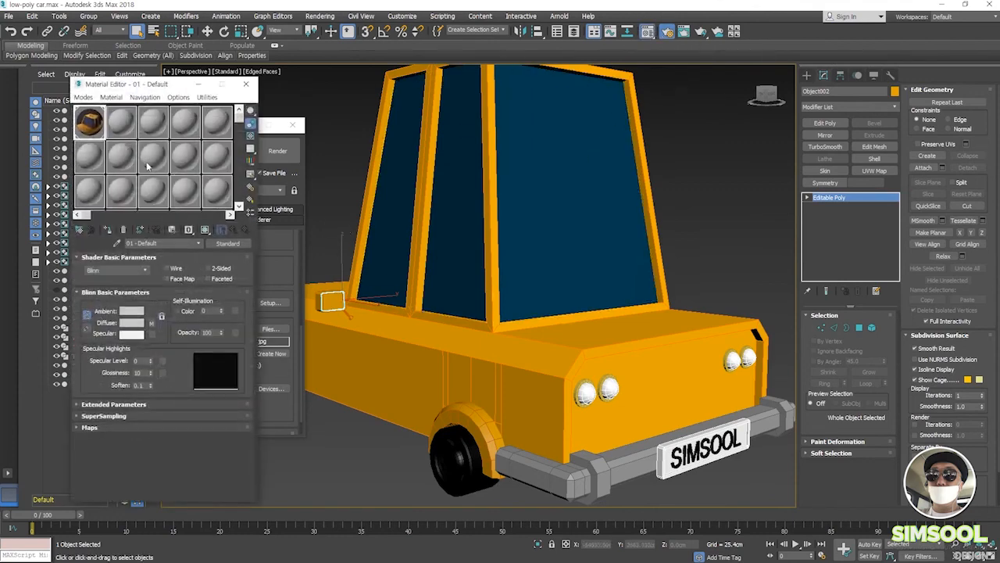
{"action": "left_click", "coordinate": [246, 84]}
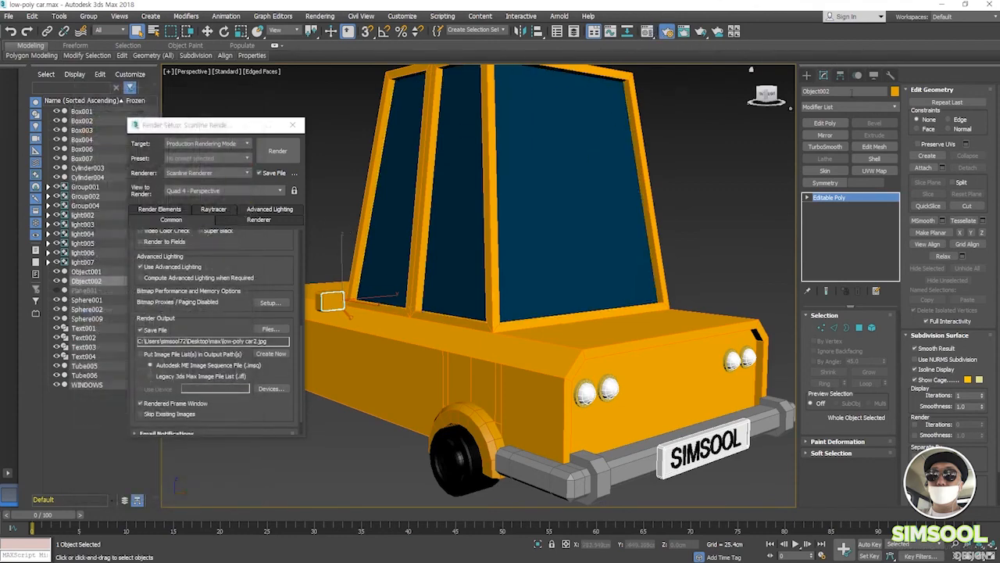
{"action": "left_click", "coordinate": [895, 91]}
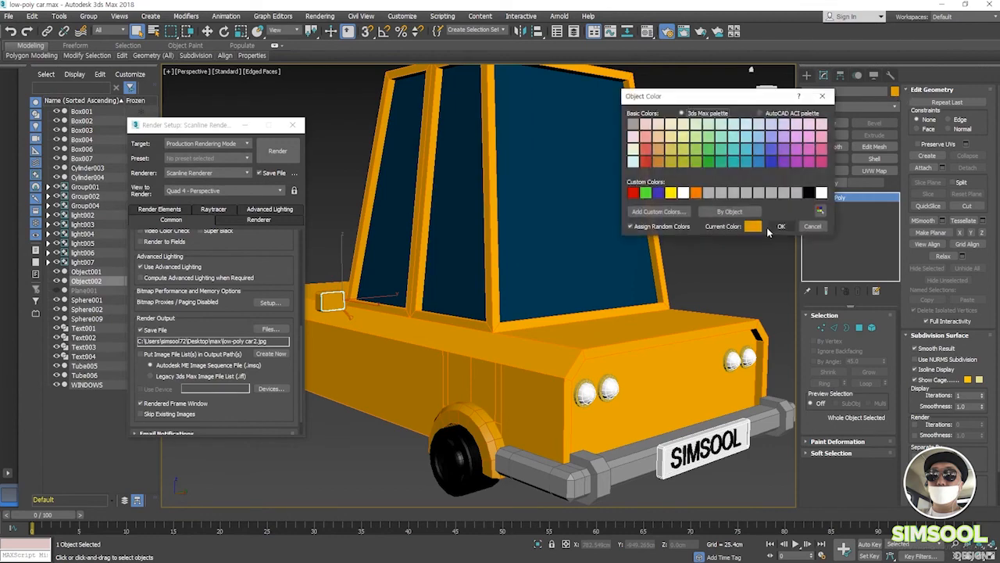
{"action": "left_click", "coordinate": [755, 226]}
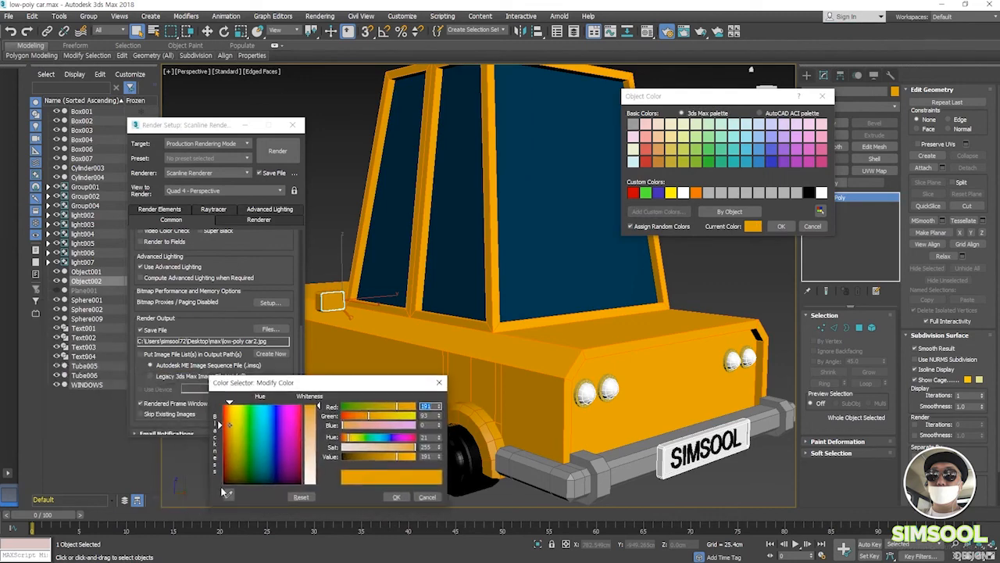
{"action": "left_click", "coordinate": [518, 277]}
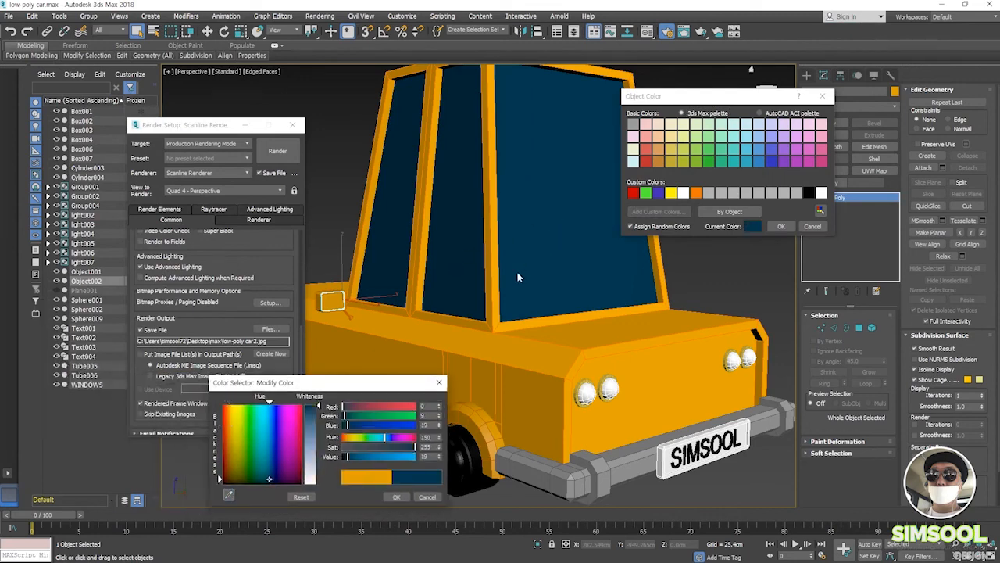
{"action": "left_click", "coordinate": [781, 226]}
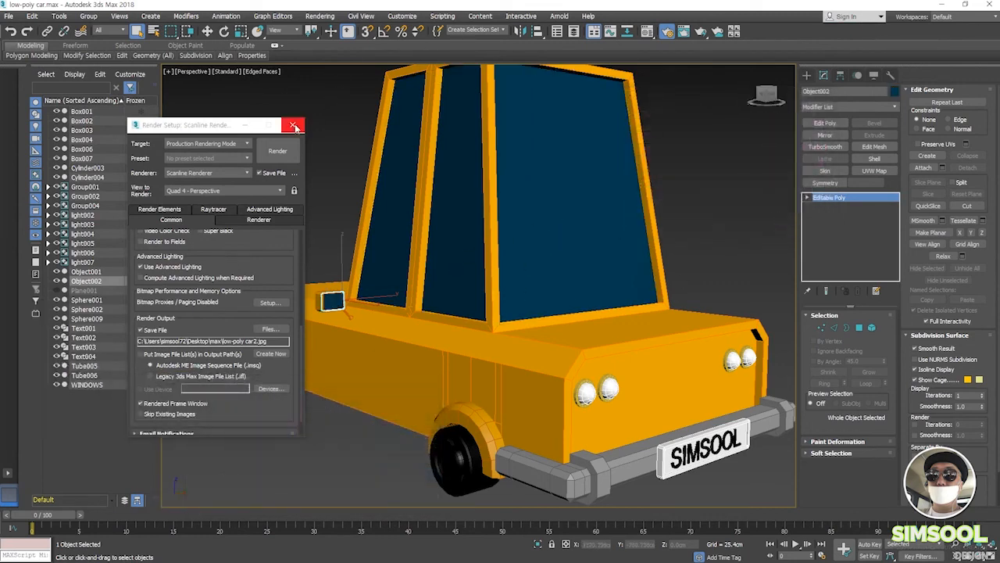
- Ungroup the side mirror on the taxi's right side
{"action": "scroll", "coordinate": [658, 329], "scroll_direction": "up", "scroll_amount": 5}
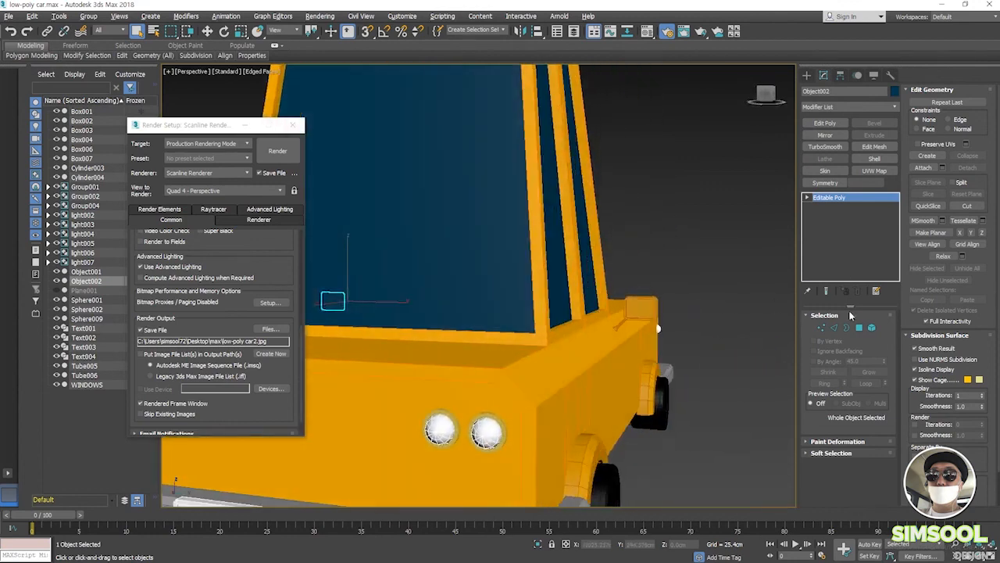
{"action": "left_click", "coordinate": [755, 284]}
{"action": "left_click", "coordinate": [641, 309]}
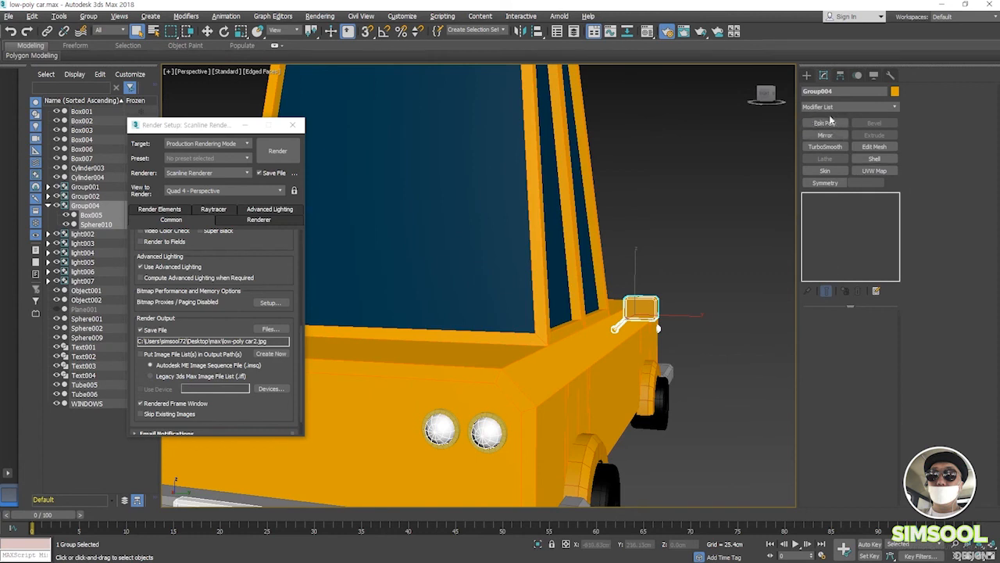
{"action": "left_click", "coordinate": [84, 17]}
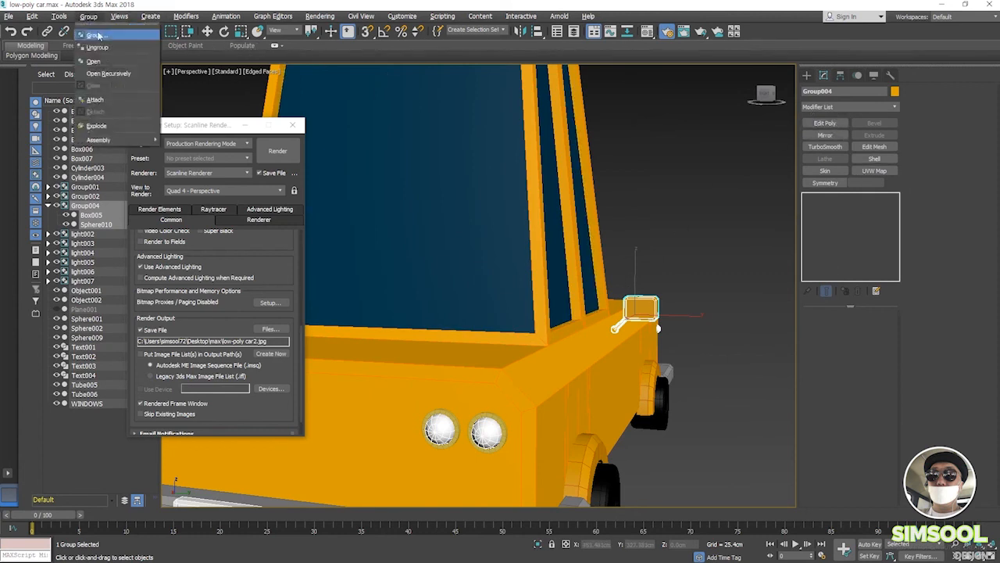
{"action": "left_click", "coordinate": [98, 48]}
- Detach the rear-facing polygon of the right mirror housing as a separate object, Object003
{"action": "left_click", "coordinate": [658, 311]}
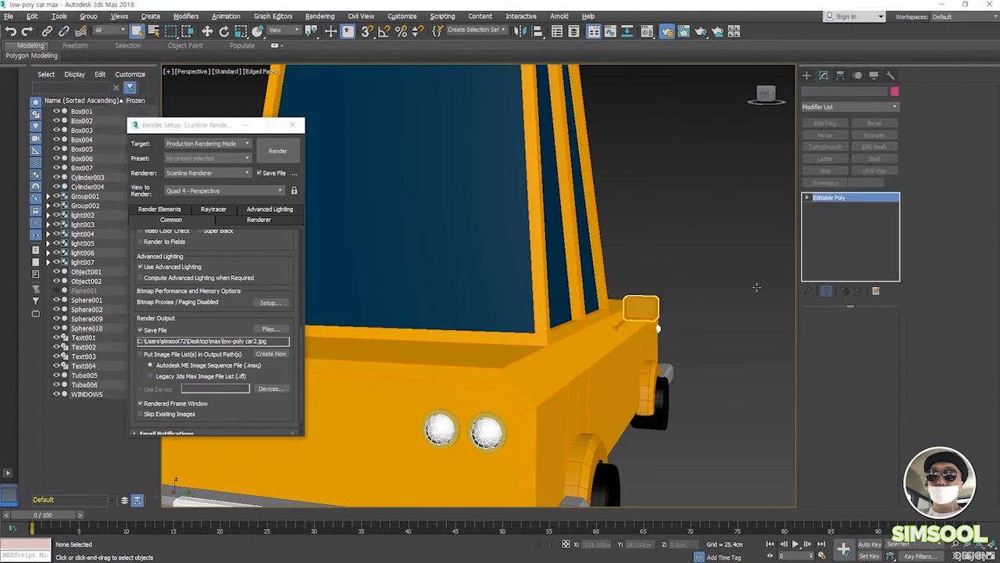
{"action": "left_click", "coordinate": [859, 326]}
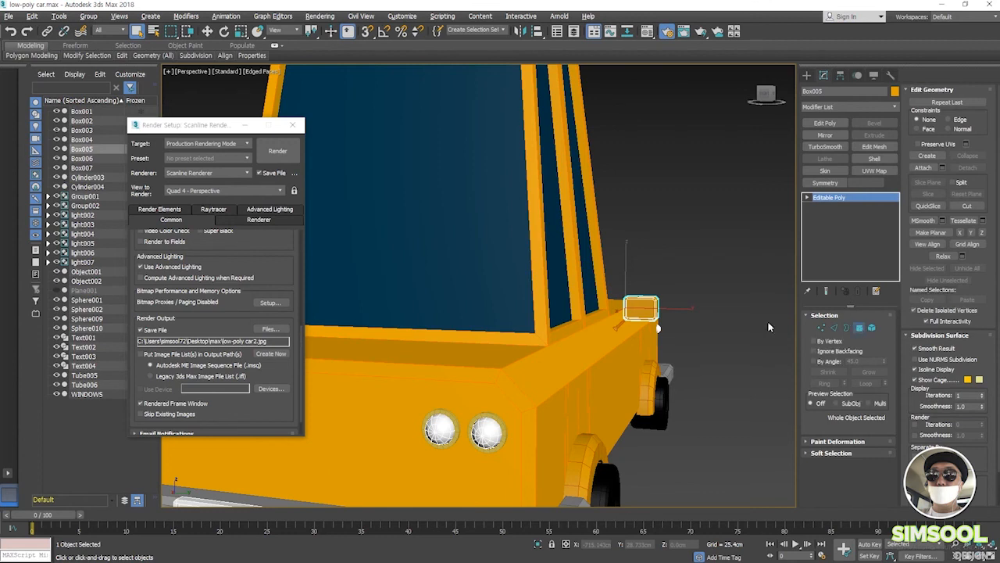
{"action": "left_click", "coordinate": [642, 308]}
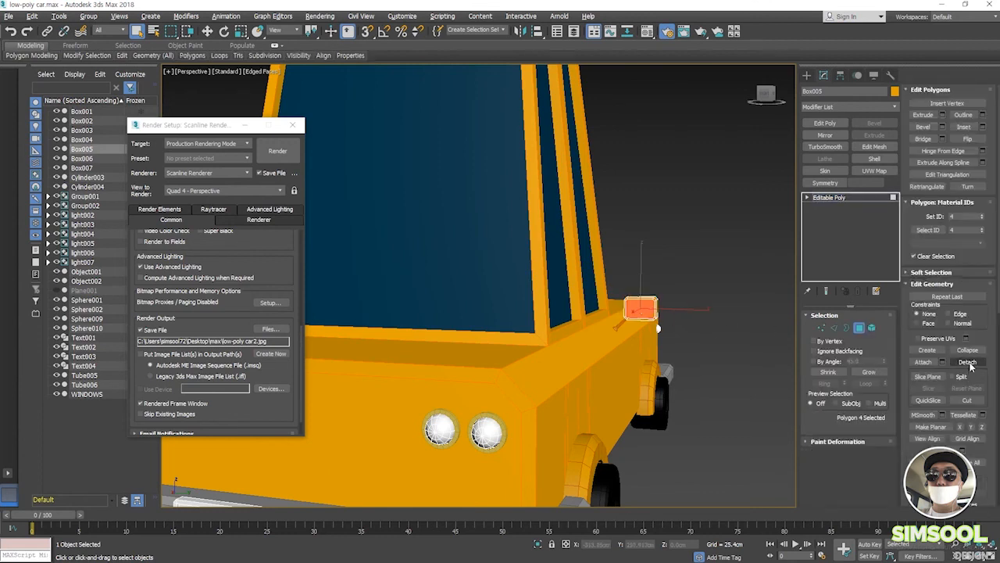
{"action": "left_click", "coordinate": [968, 362]}
{"action": "left_click", "coordinate": [527, 291]}
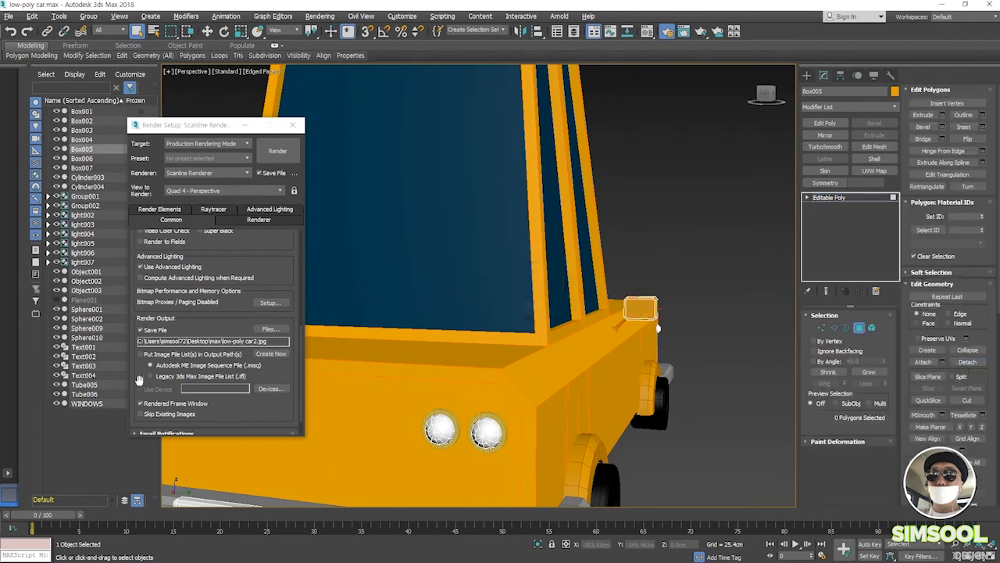
- Set the right mirror housing's object color to the dark blue sampled from the taxi's window
{"action": "left_click", "coordinate": [895, 91]}
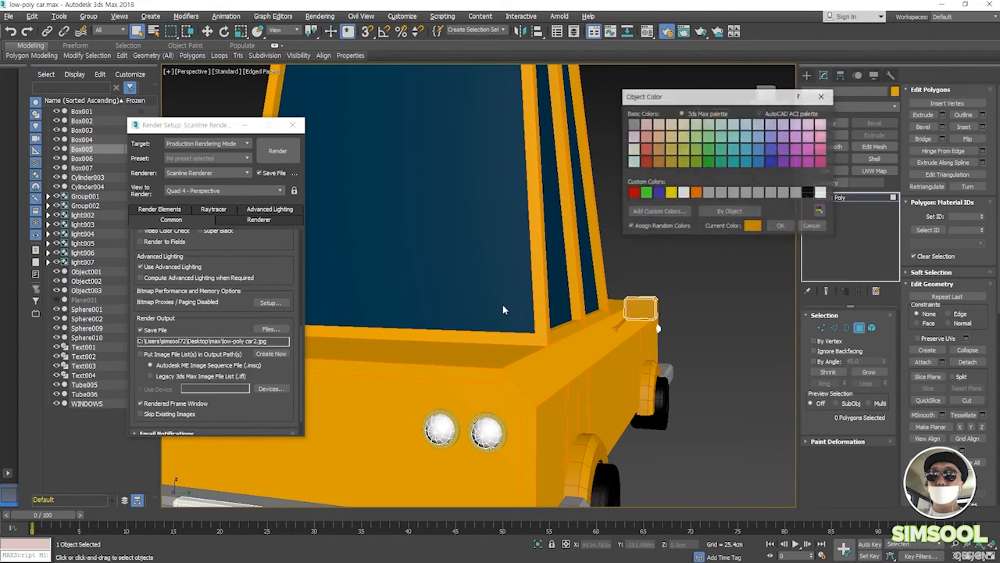
{"action": "left_click", "coordinate": [753, 226]}
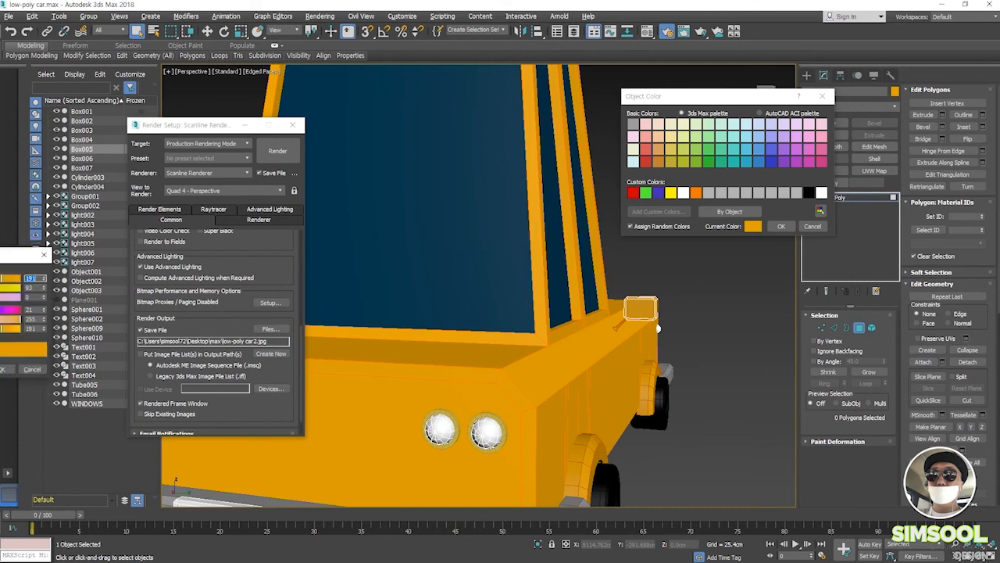
{"action": "left_click", "coordinate": [608, 458]}
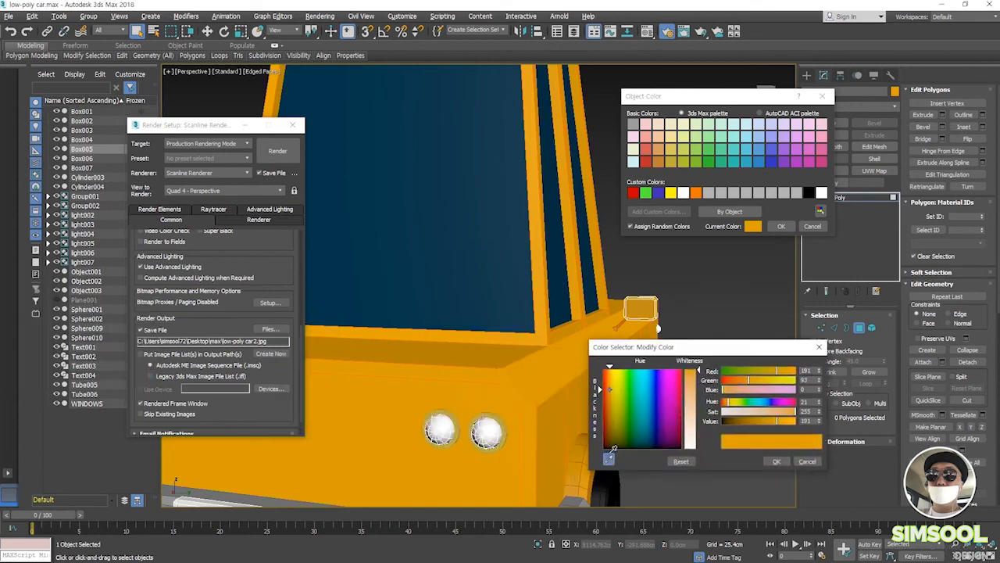
{"action": "left_click", "coordinate": [472, 236]}
{"action": "left_click", "coordinate": [777, 461]}
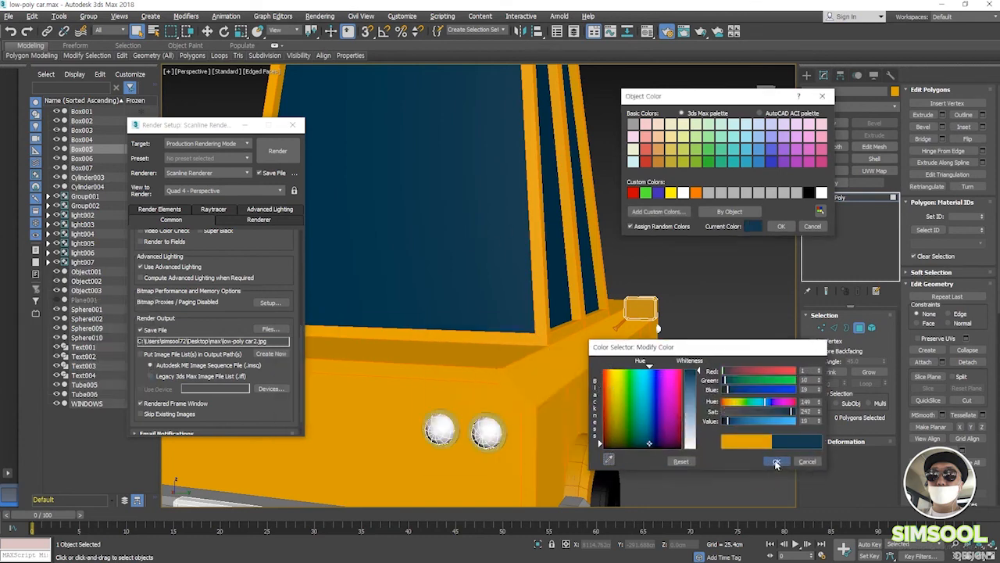
{"action": "left_click", "coordinate": [782, 226]}
- Undo the detachment of the right mirror's face, keeping its rear-facing polygon selected on the dark blue housing
{"action": "key", "text": "ctrl+z"}
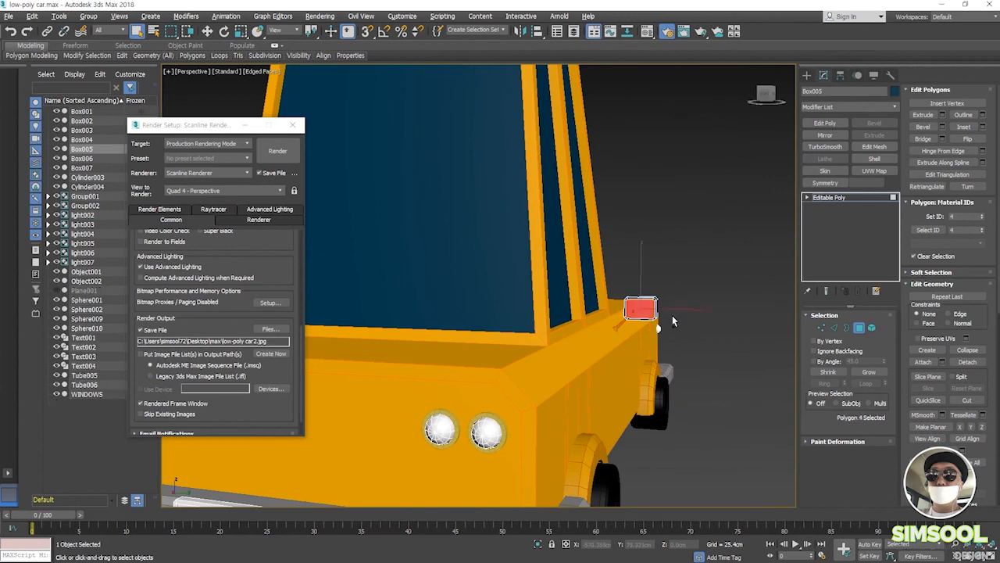
{"action": "left_click", "coordinate": [704, 364]}
{"action": "key", "text": "ctrl+z"}
{"action": "key", "text": "ctrl+z"}
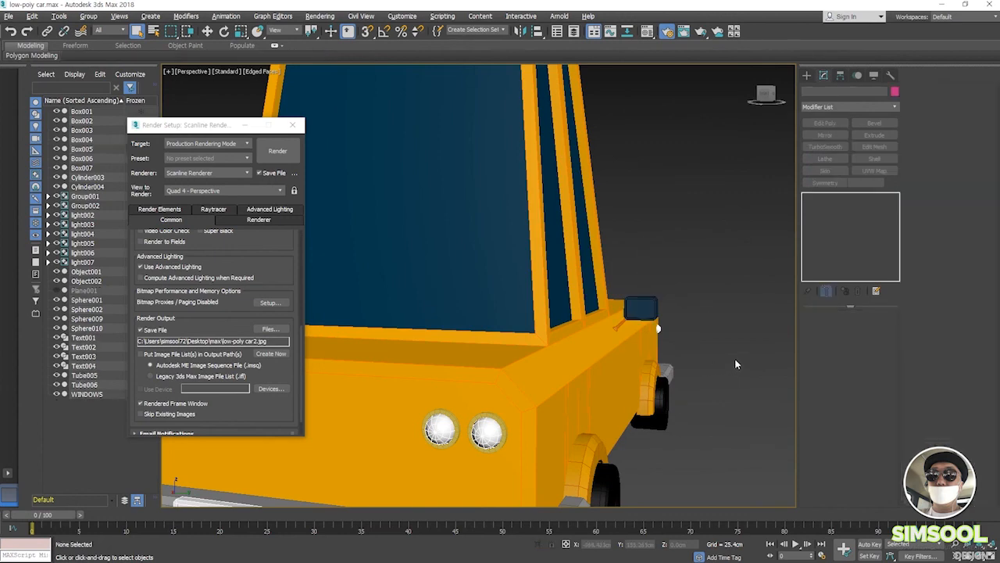
{"action": "key", "text": "ctrl+z"}
{"action": "key", "text": "z"}
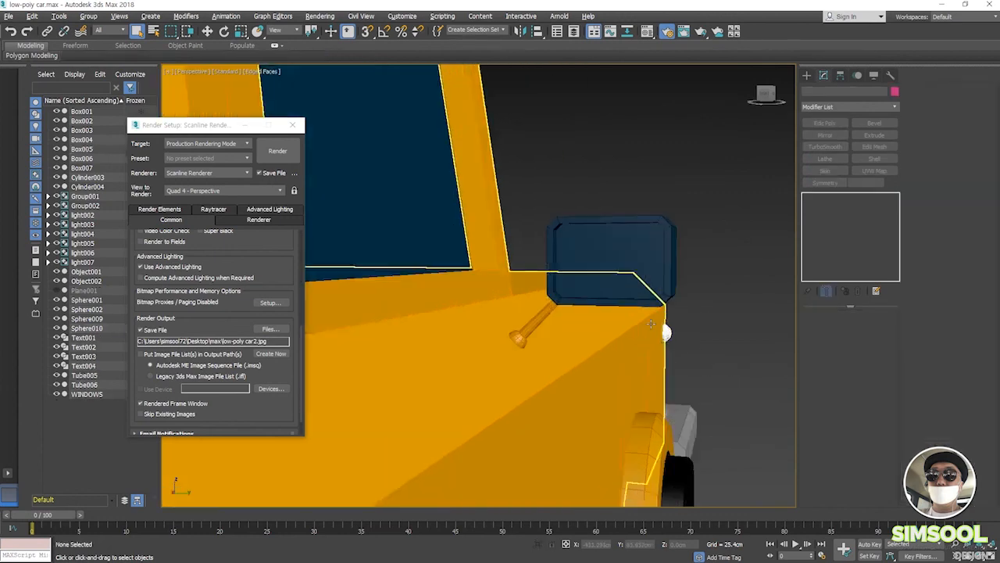
{"action": "key", "text": "ctrl+z"}
{"action": "key", "text": "ctrl+z"}
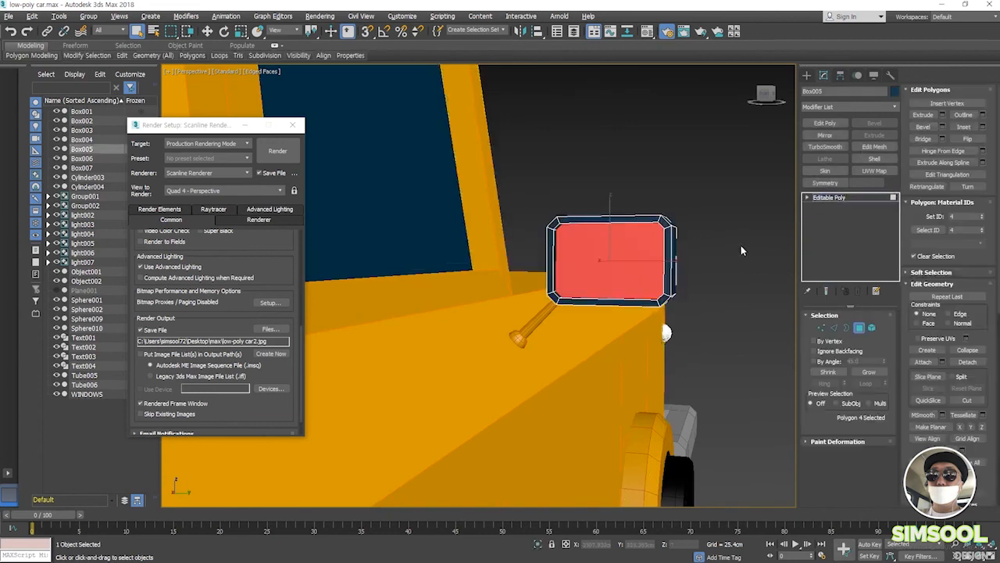
- Detach the selected rear-facing polygon from the dark blue right mirror housing again as Object003 and leave polygon editing
{"action": "left_click", "coordinate": [968, 362]}
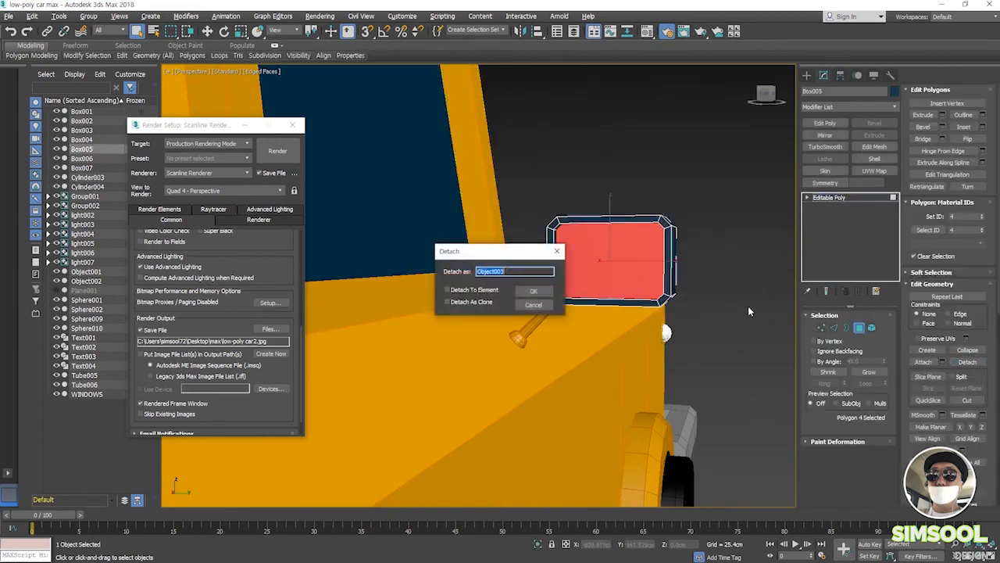
{"action": "left_click", "coordinate": [532, 292]}
{"action": "left_click", "coordinate": [859, 327]}
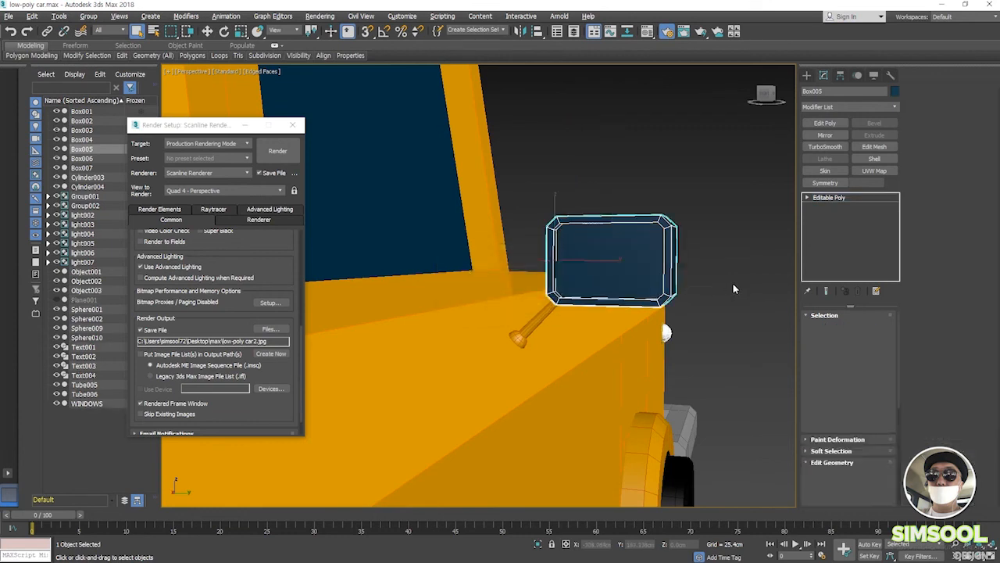
- Set the right mirror housing's object color to the orange saved among the custom colors
{"action": "left_click", "coordinate": [735, 304]}
{"action": "left_click", "coordinate": [672, 283]}
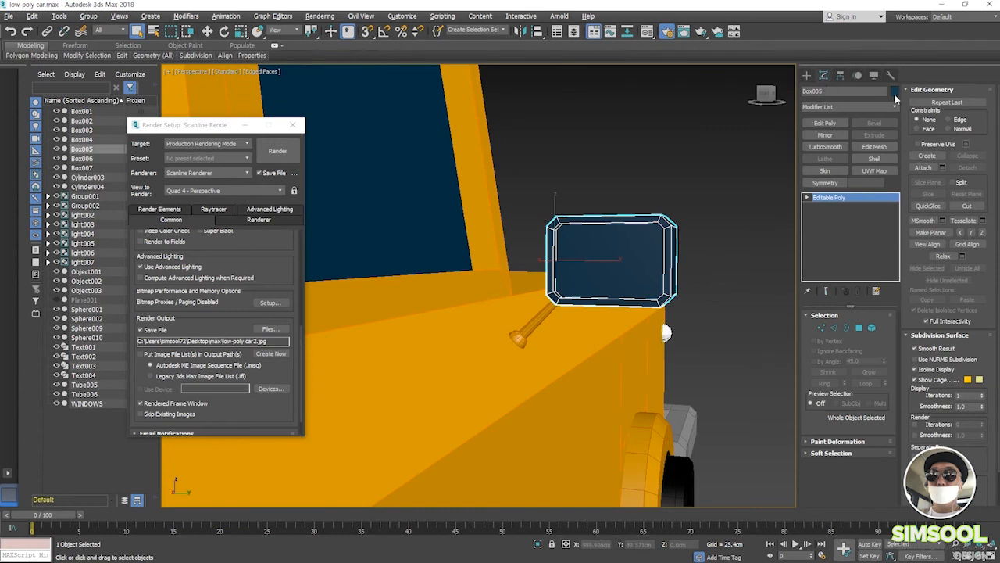
{"action": "left_click", "coordinate": [895, 92]}
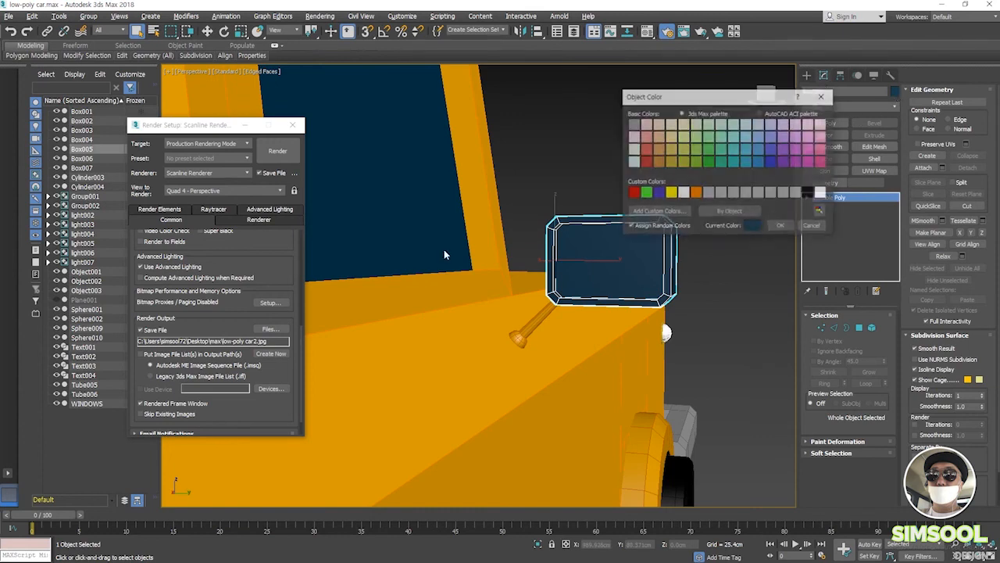
{"action": "left_click", "coordinate": [696, 192]}
{"action": "left_click", "coordinate": [755, 229]}
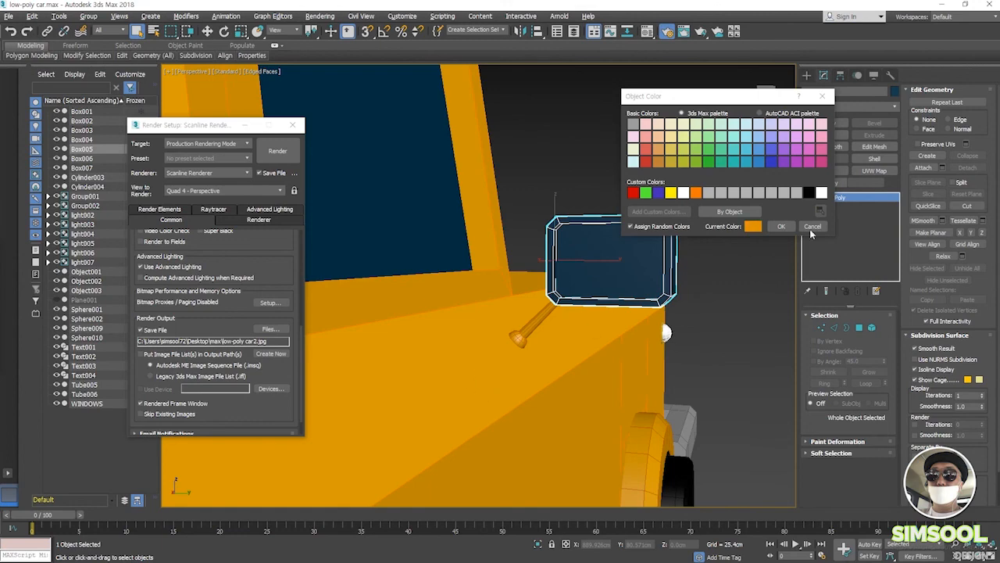
{"action": "left_click", "coordinate": [782, 225]}
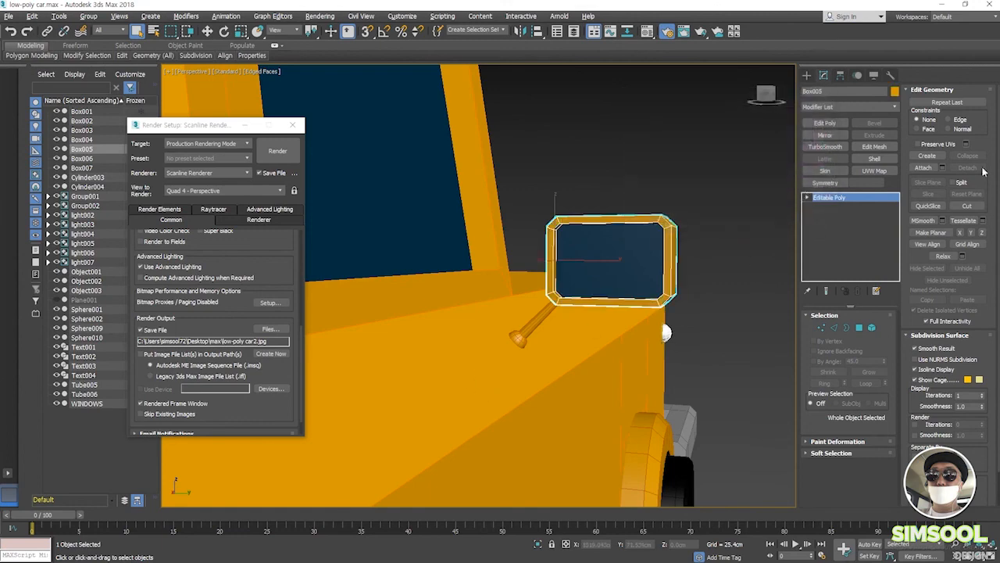
- Render a rear three-quarter perspective view of the whole taxi to low-poly car2.jpg and close the render windows
{"action": "left_click", "coordinate": [736, 301]}
{"action": "scroll", "coordinate": [746, 280], "scroll_direction": "down", "scroll_amount": 10}
{"action": "middle_click_drag", "start_coordinate": [630, 310], "coordinate": [417, 307], "text": "alt"}
{"action": "scroll", "coordinate": [522, 318], "scroll_direction": "up", "scroll_amount": 5}
{"action": "middle_click_drag", "start_coordinate": [545, 264], "coordinate": [531, 289]}
{"action": "scroll", "coordinate": [501, 279], "scroll_direction": "down", "scroll_amount": 4}
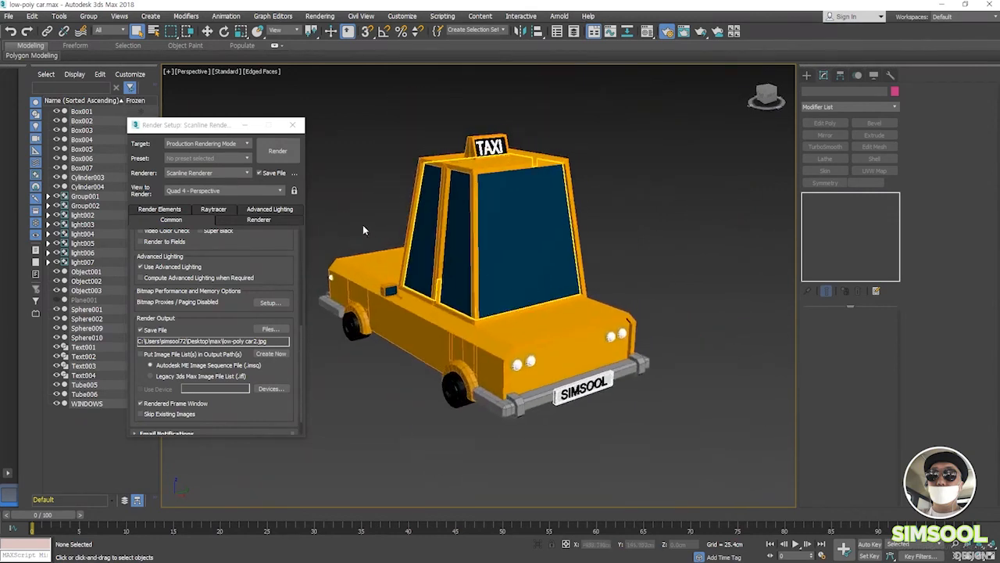
{"action": "left_click", "coordinate": [277, 151]}
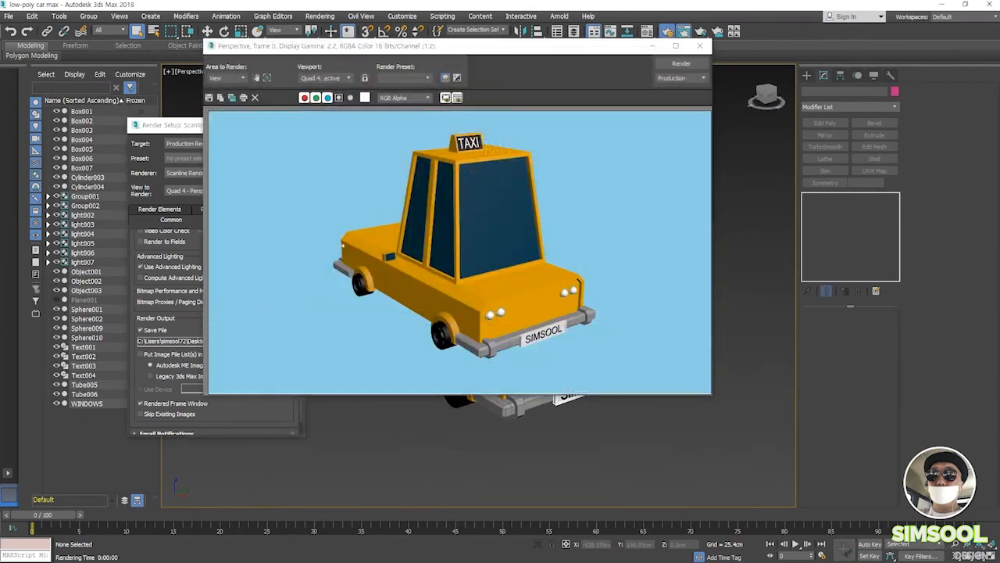
{"action": "left_click_drag", "start_coordinate": [528, 53], "coordinate": [746, 145]}
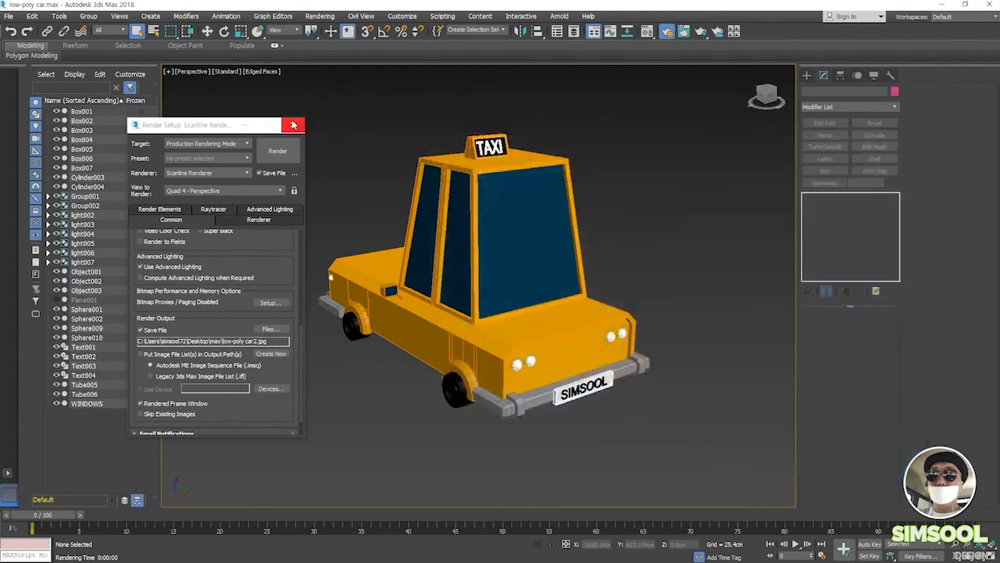
{"action": "left_click", "coordinate": [293, 125]}
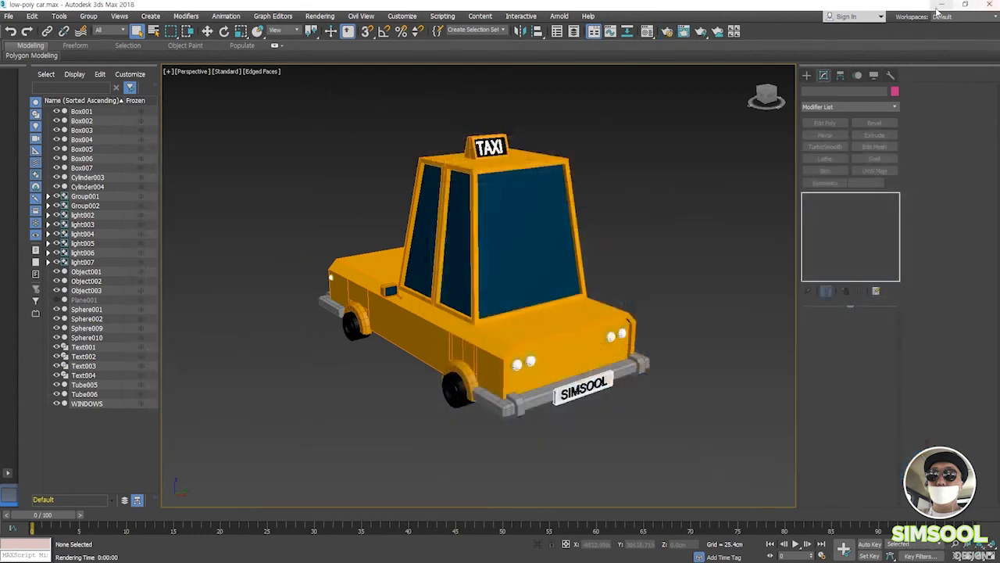